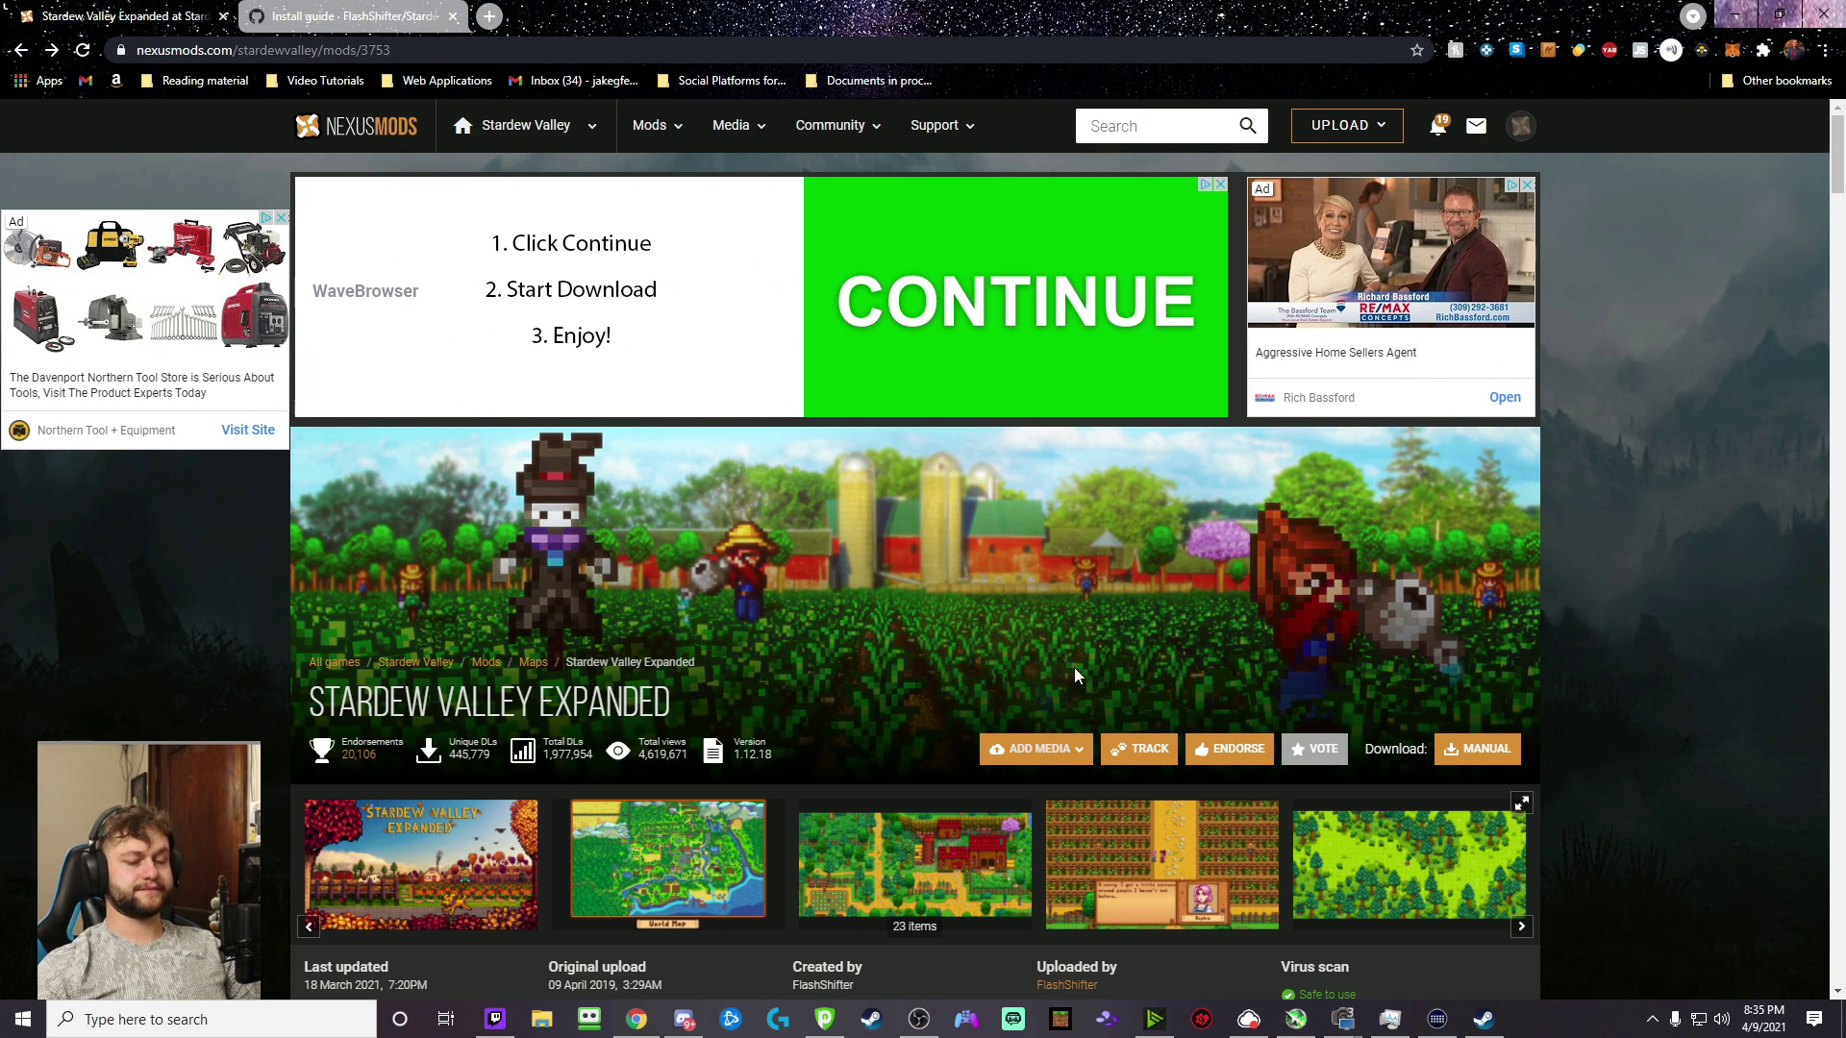
- Scroll the Stardew Valley Expanded page down to the Installation Guide banner's Click Me! links
scroll(786, 415, down, 3)
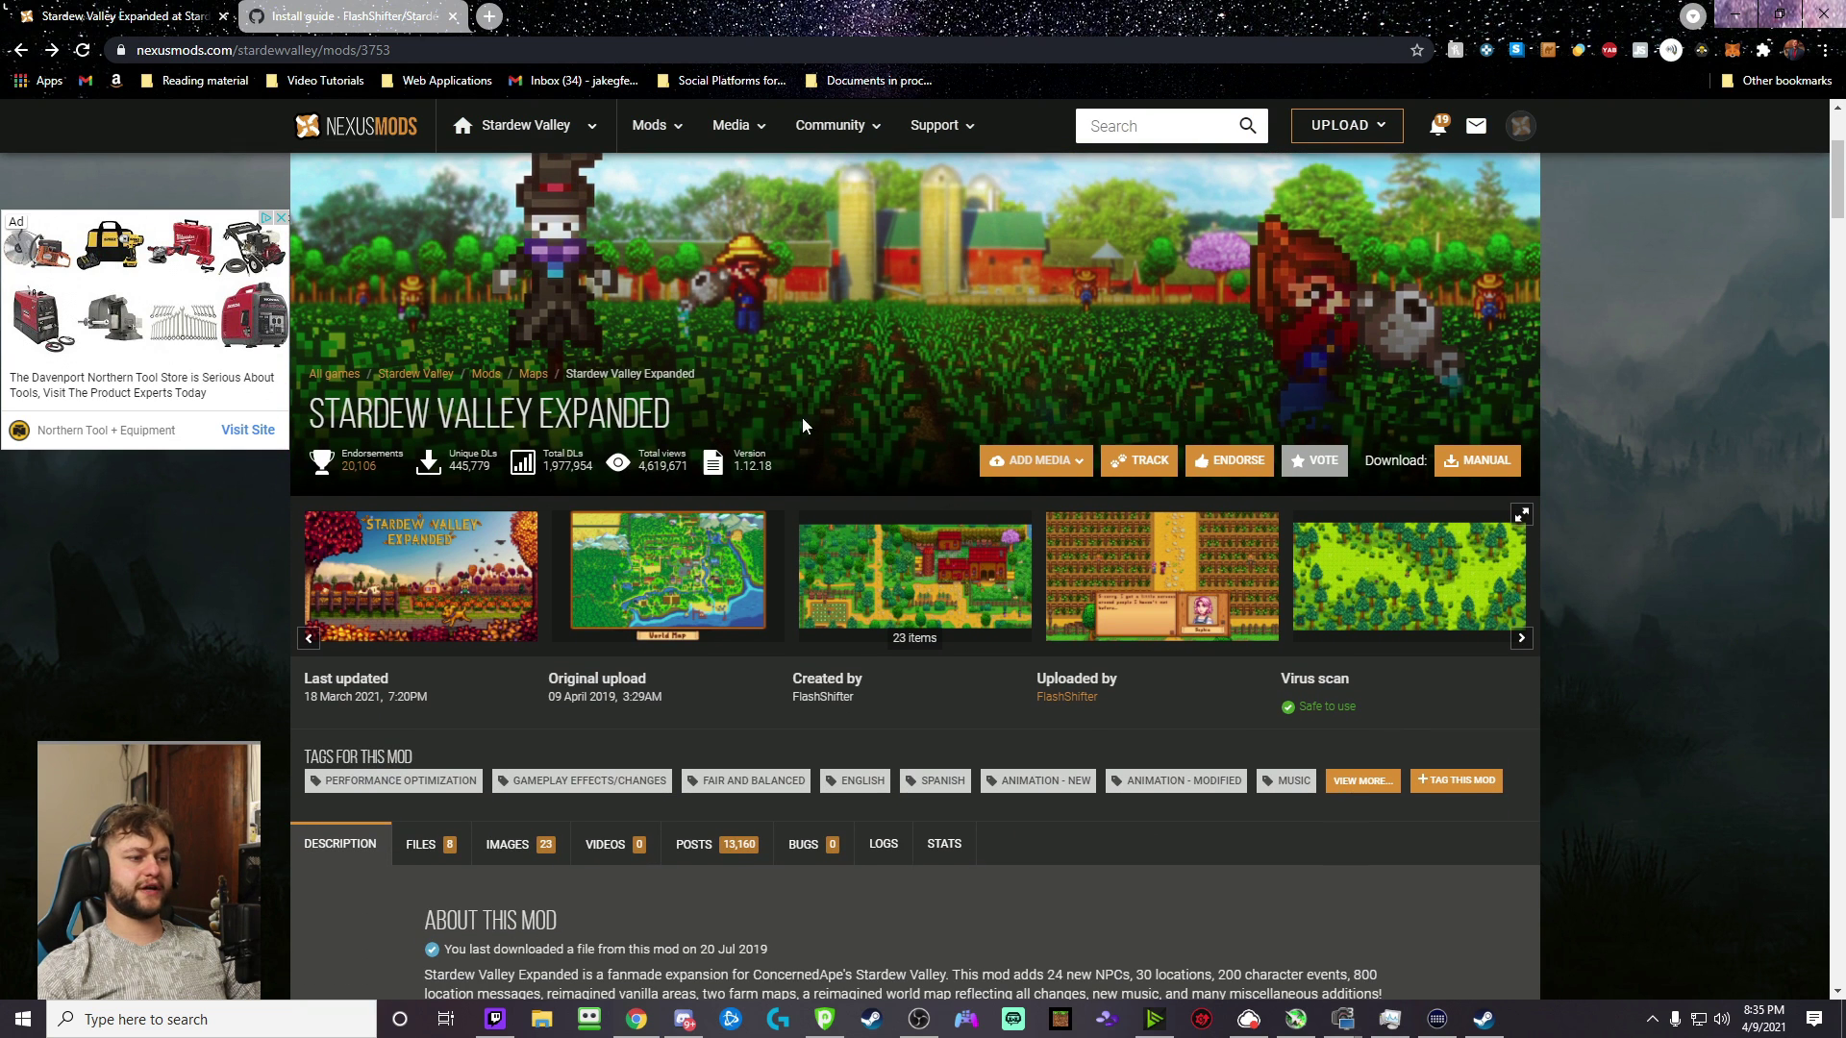
scroll(994, 314, down, 10)
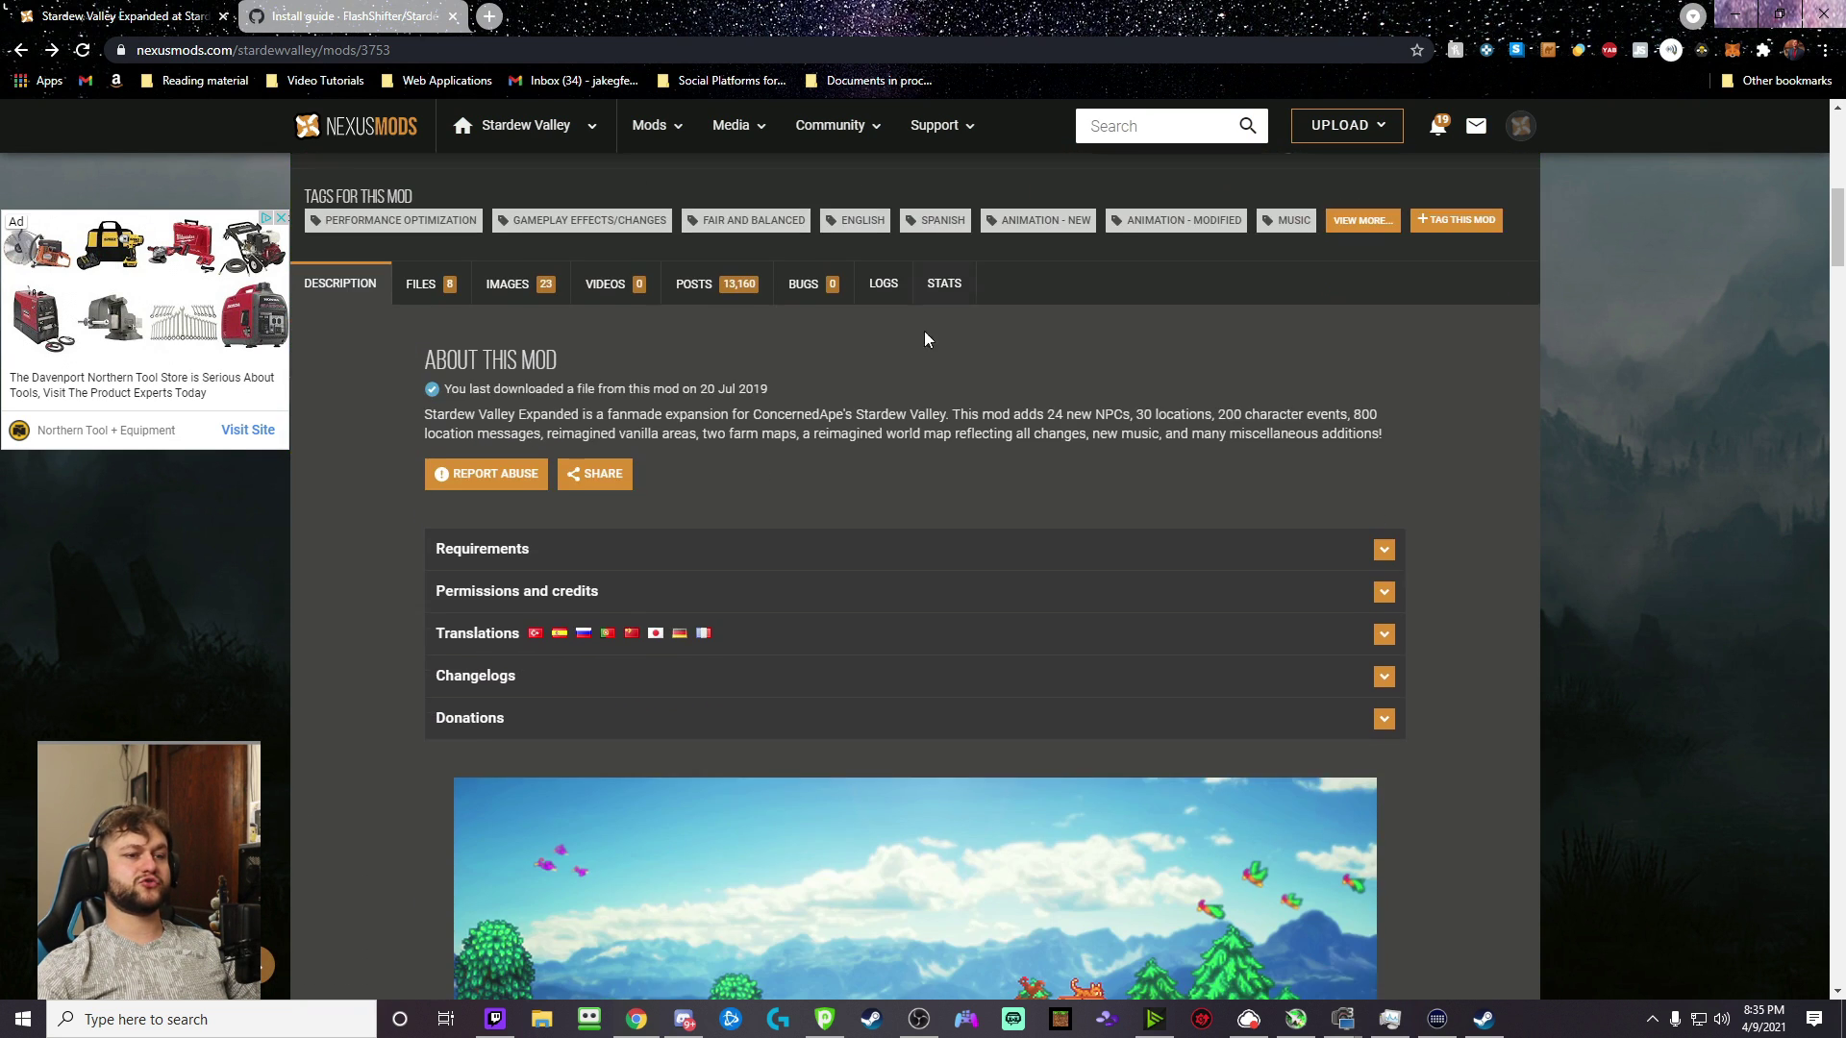
scroll(925, 340, down, 9)
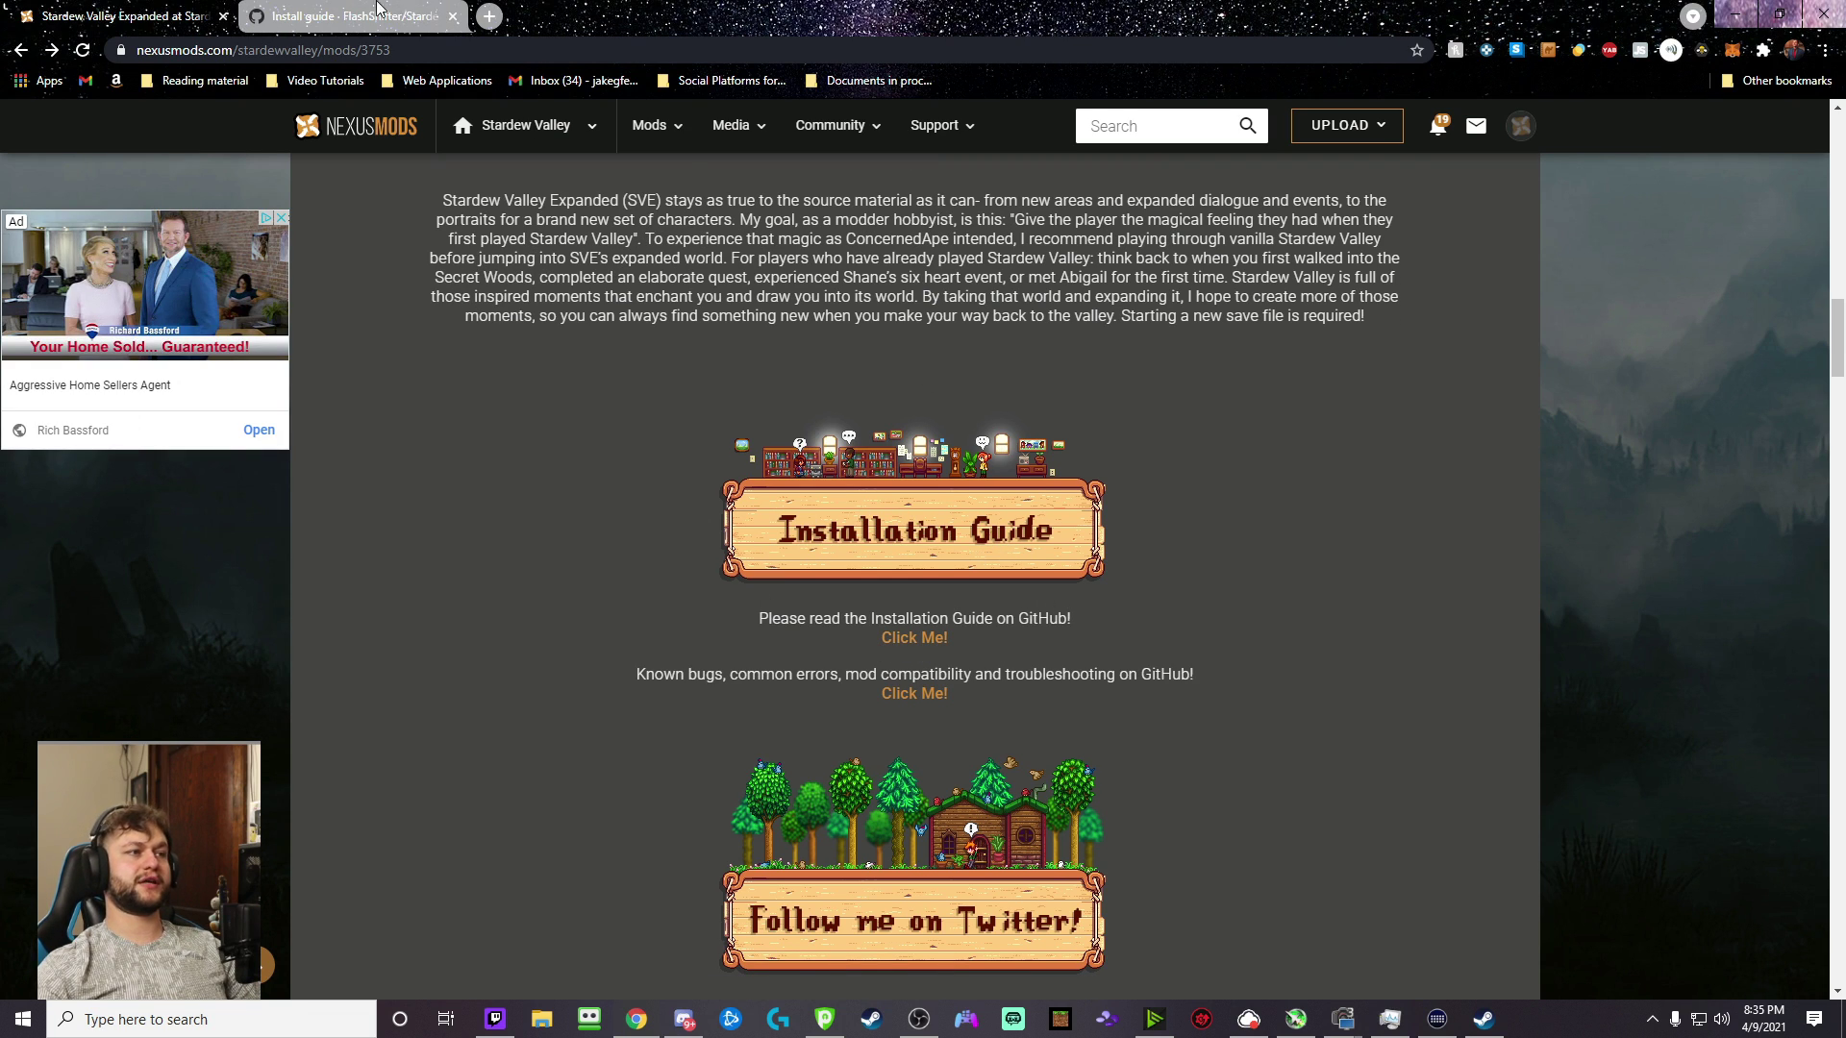
- On the GitHub install guide, bring up the SMAPI link's menu in the Required Mods list
click(376, 12)
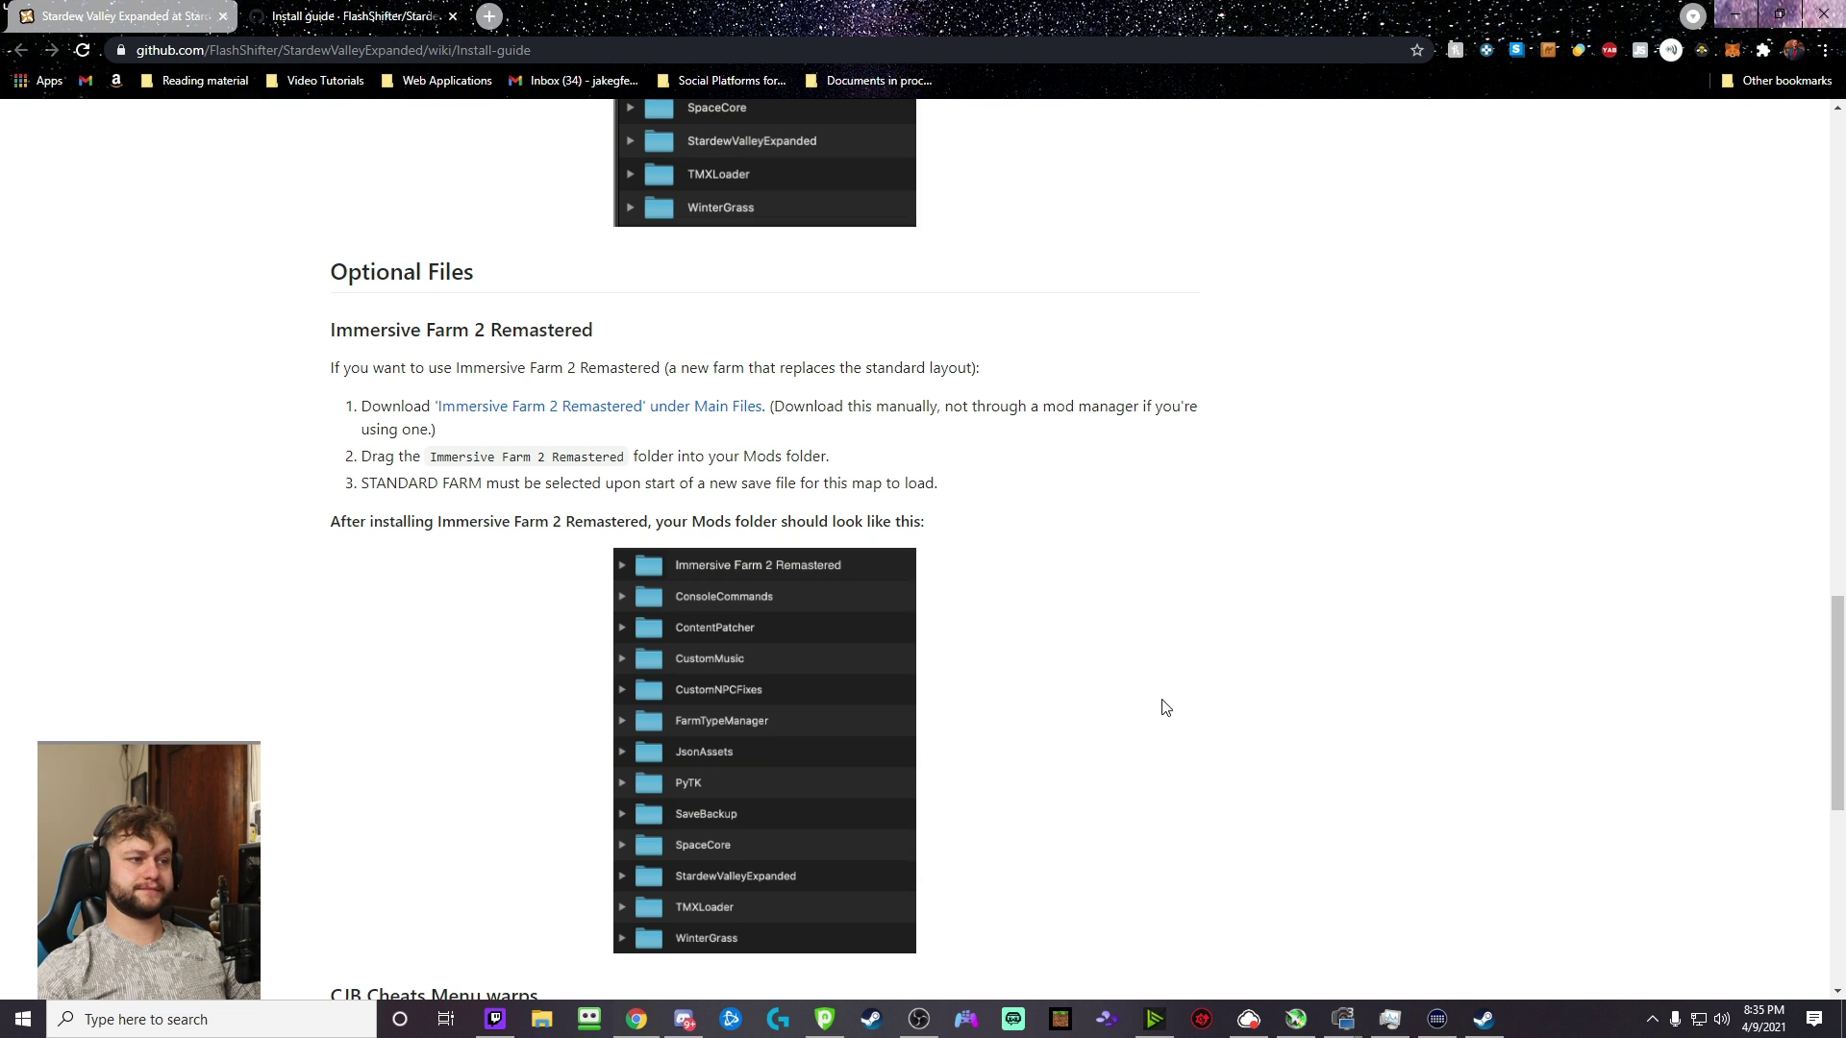
scroll(1163, 700, up, 20)
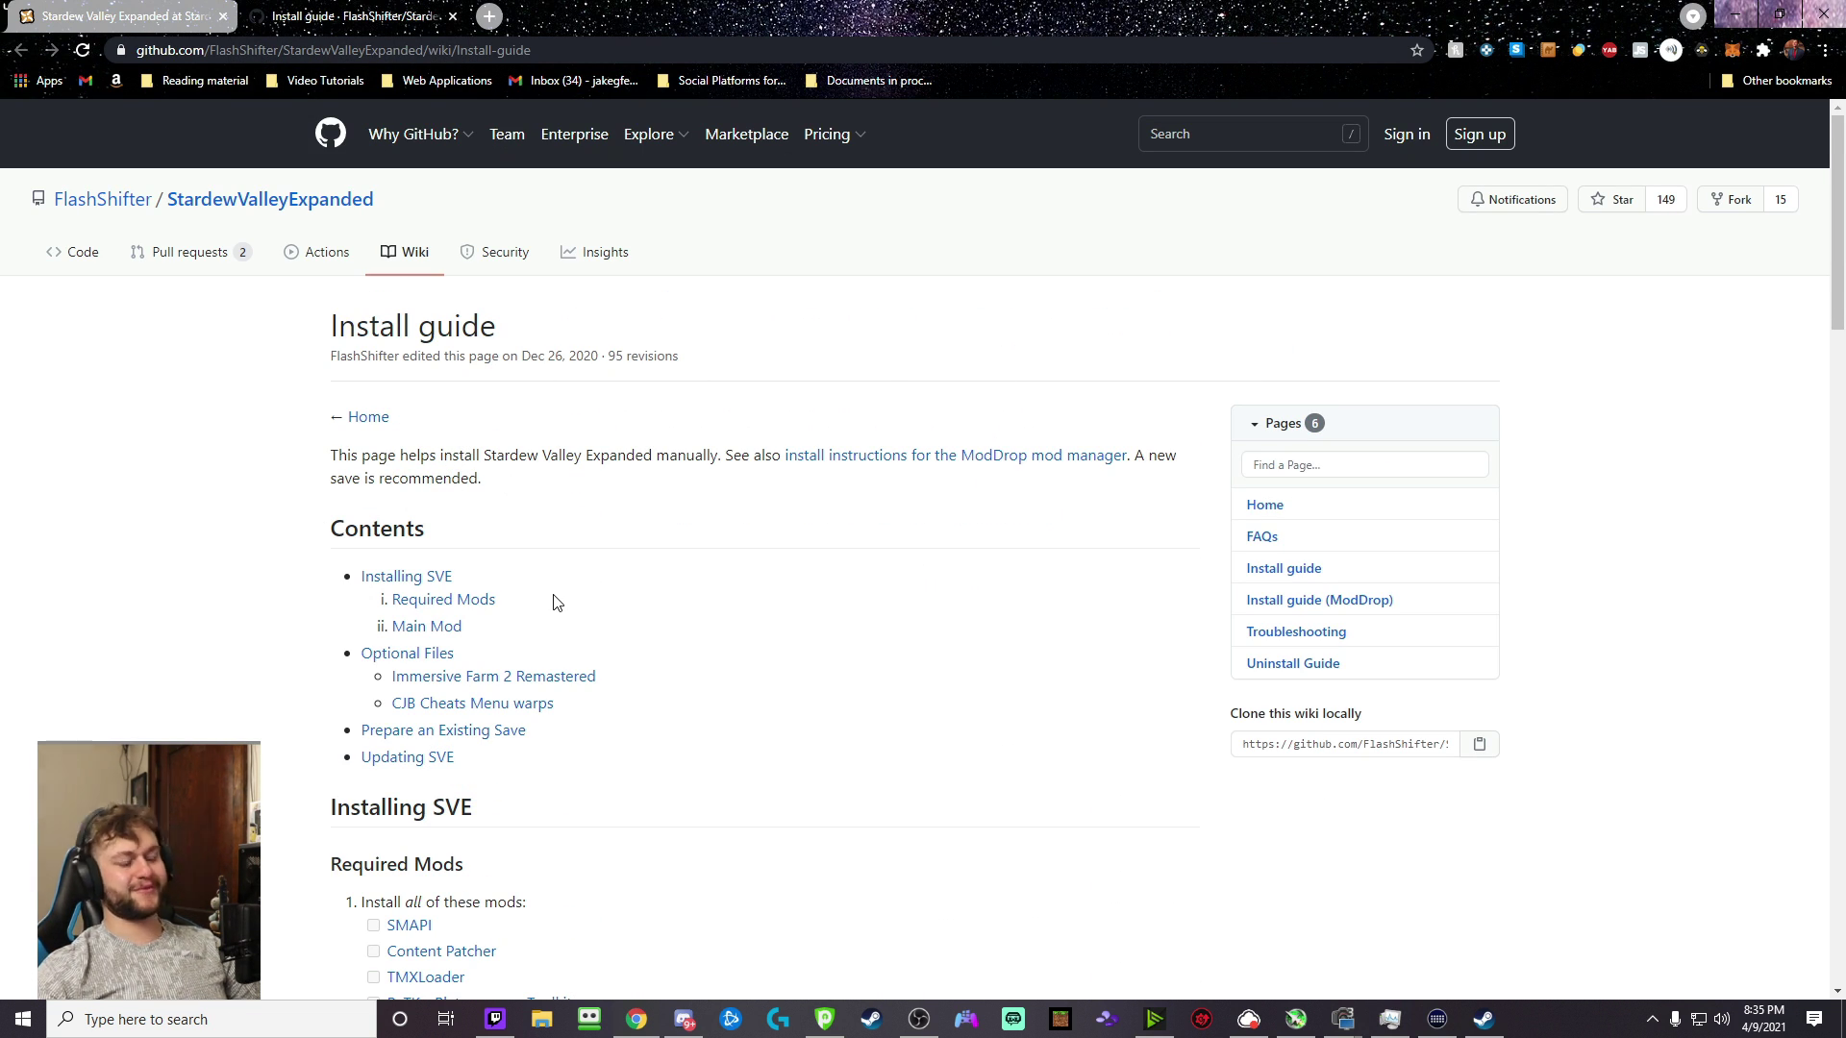
scroll(553, 602, down, 3)
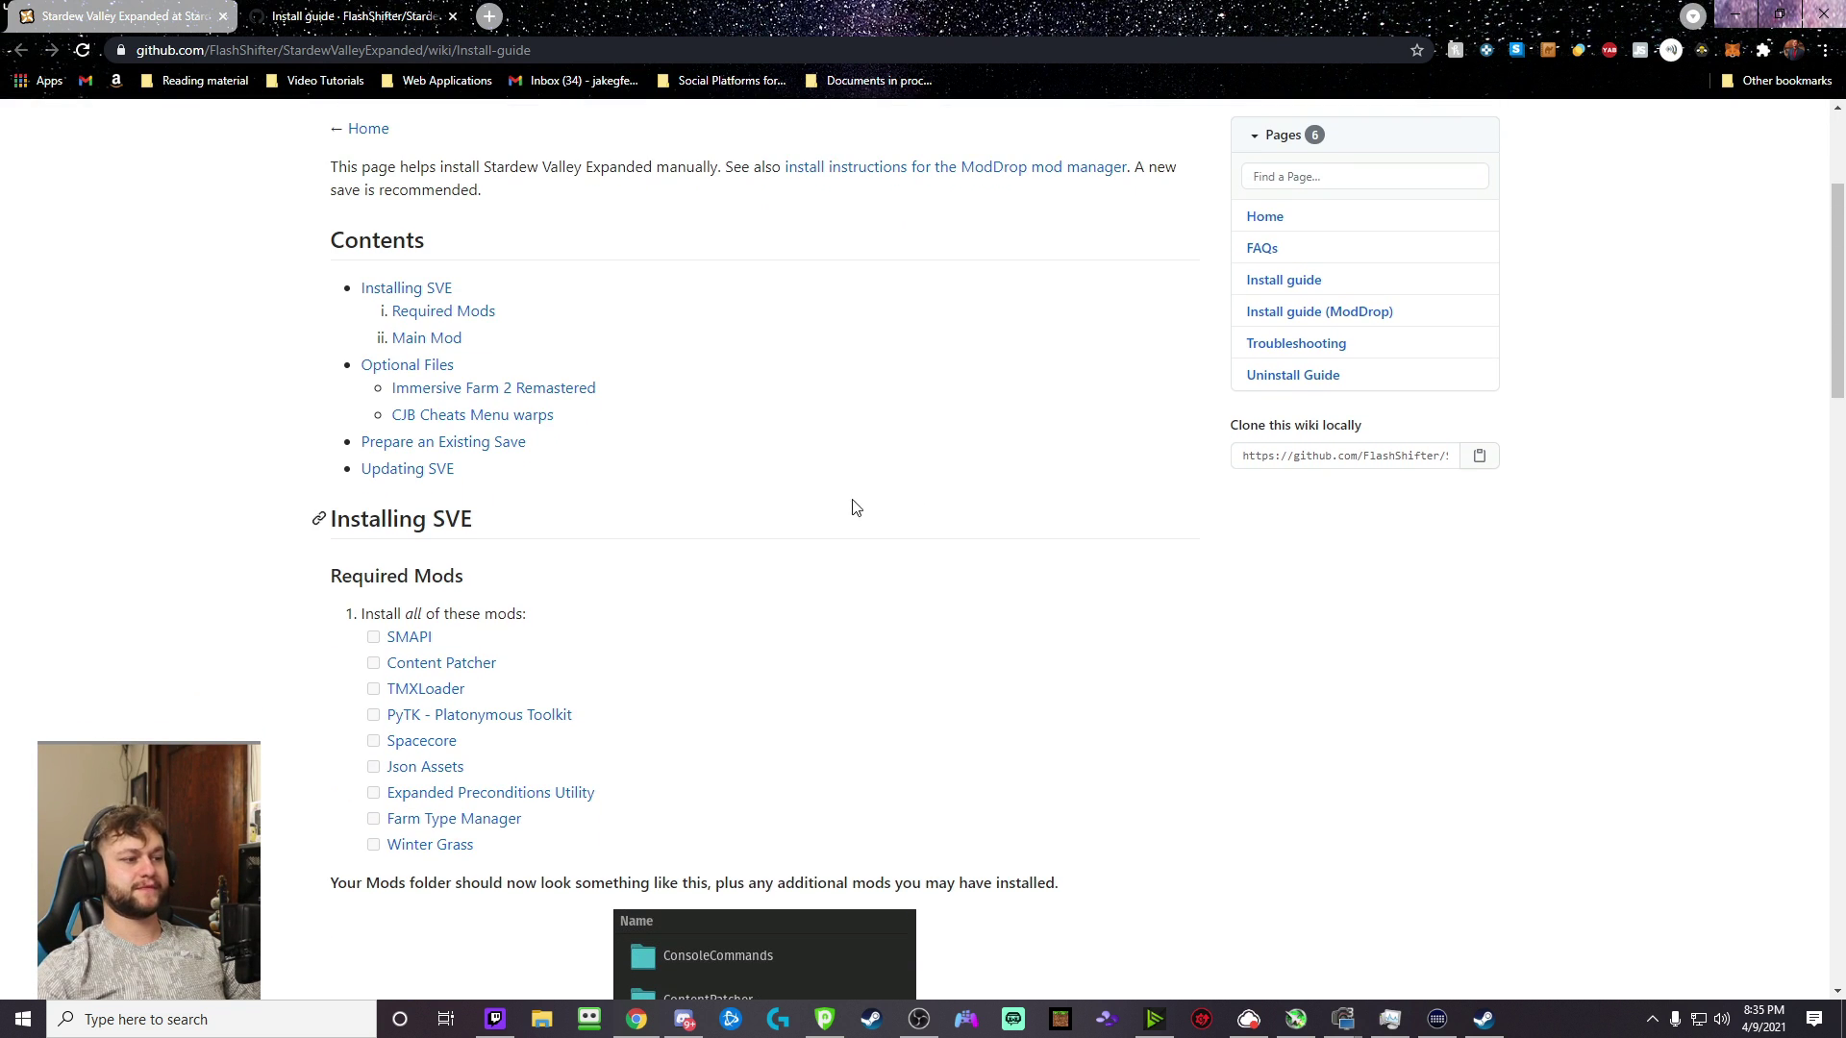
right_click(399, 639)
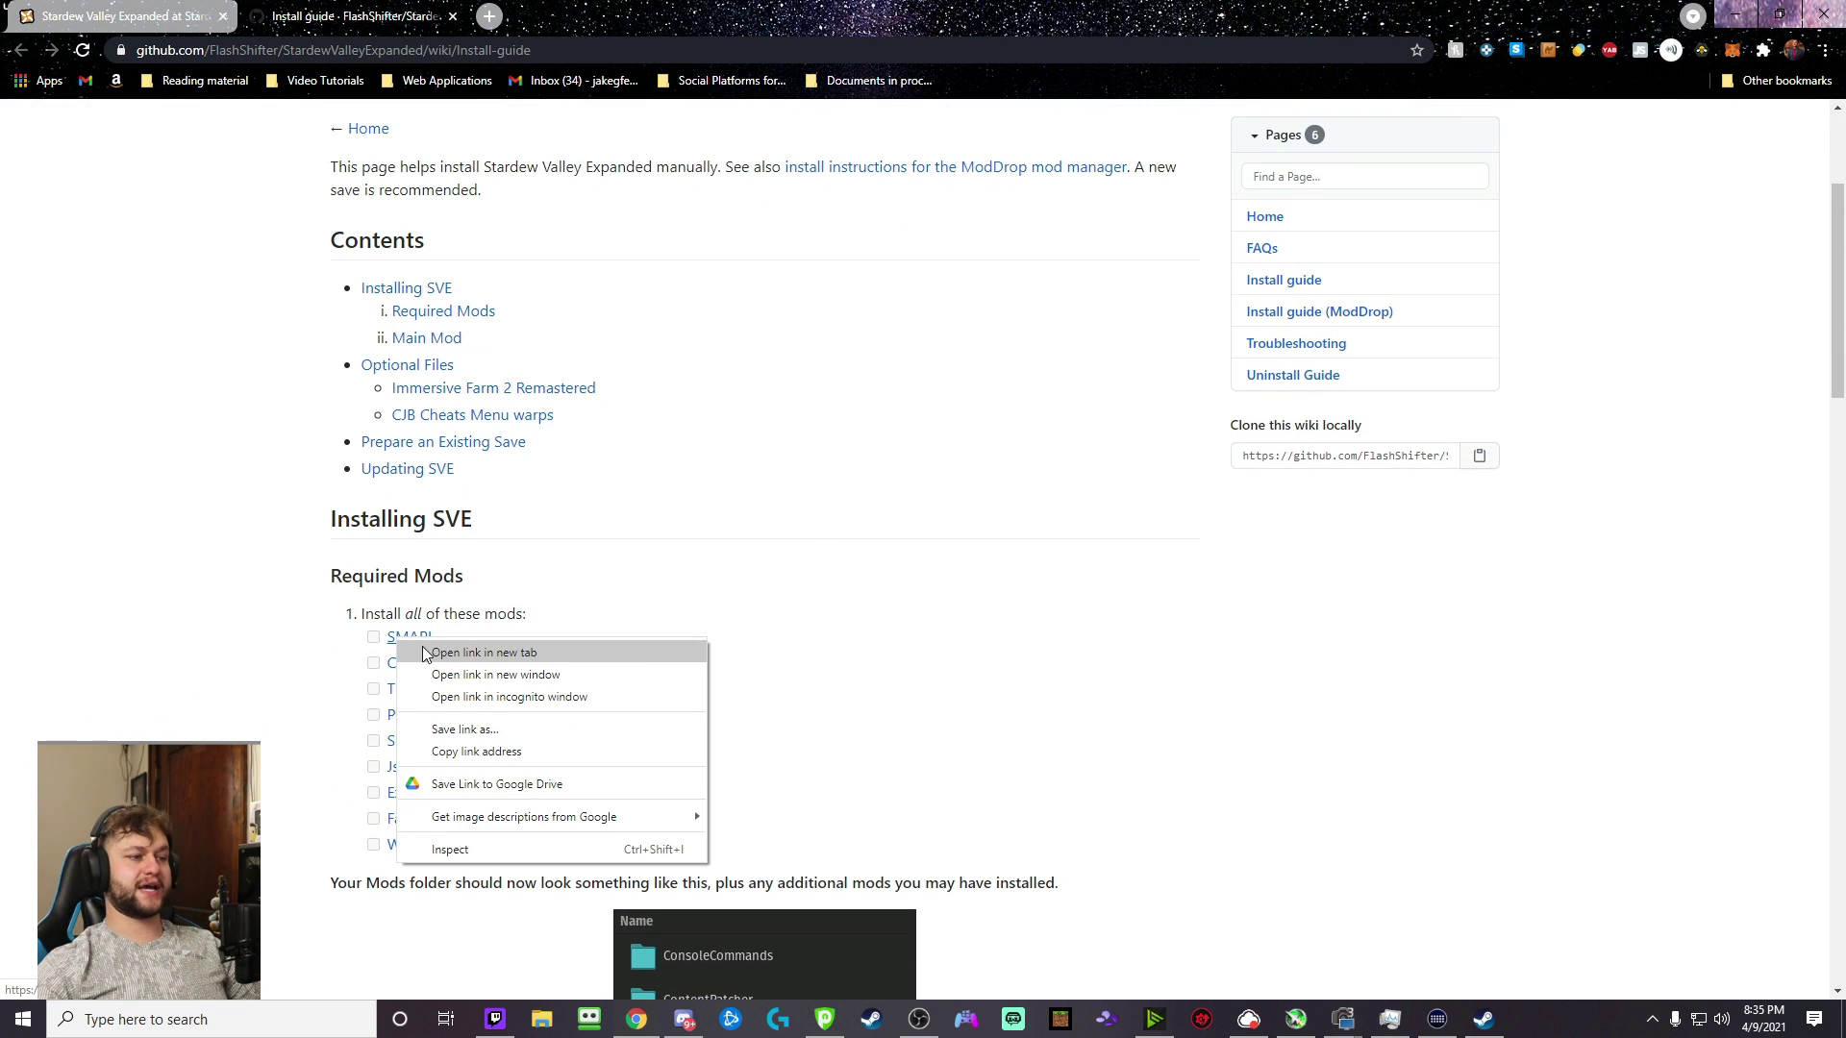
- Open the SMAPI website in a new tab and view the Download SMAPI 3.9.5 options
click(428, 653)
key(ctrl+Tab)
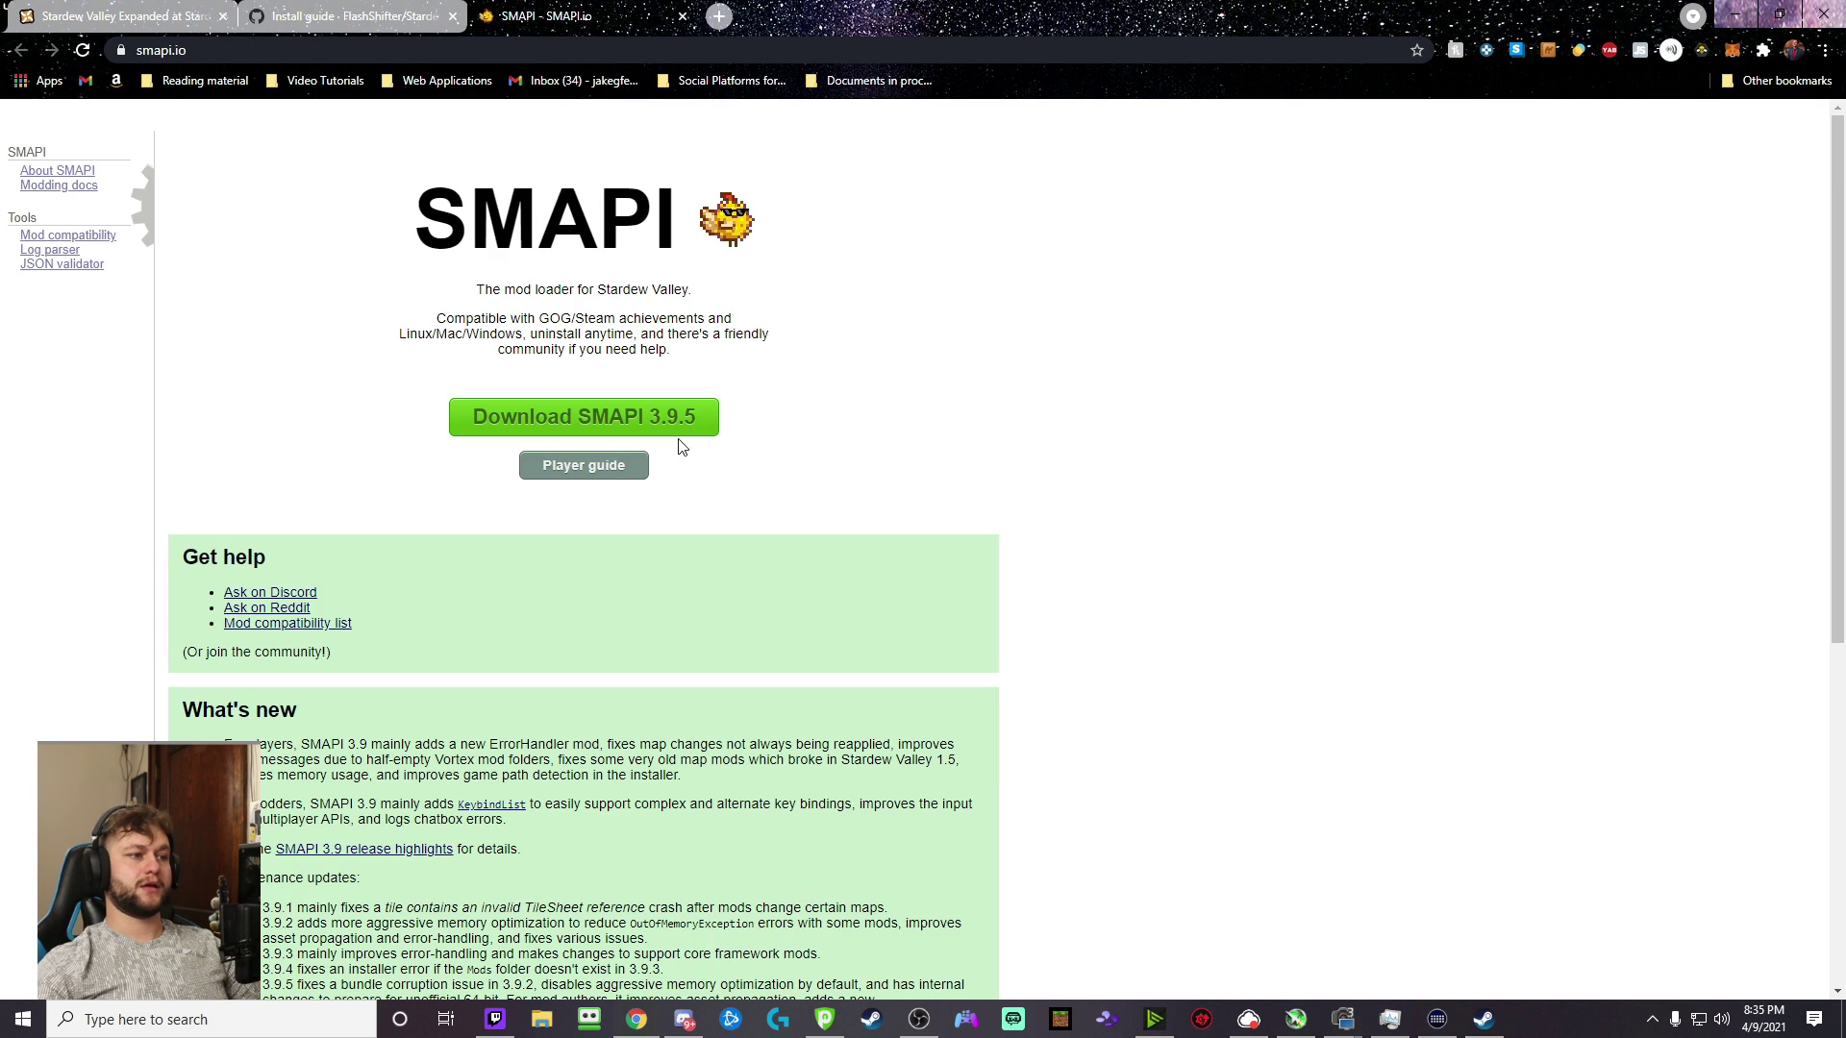
mouse_move(660, 394)
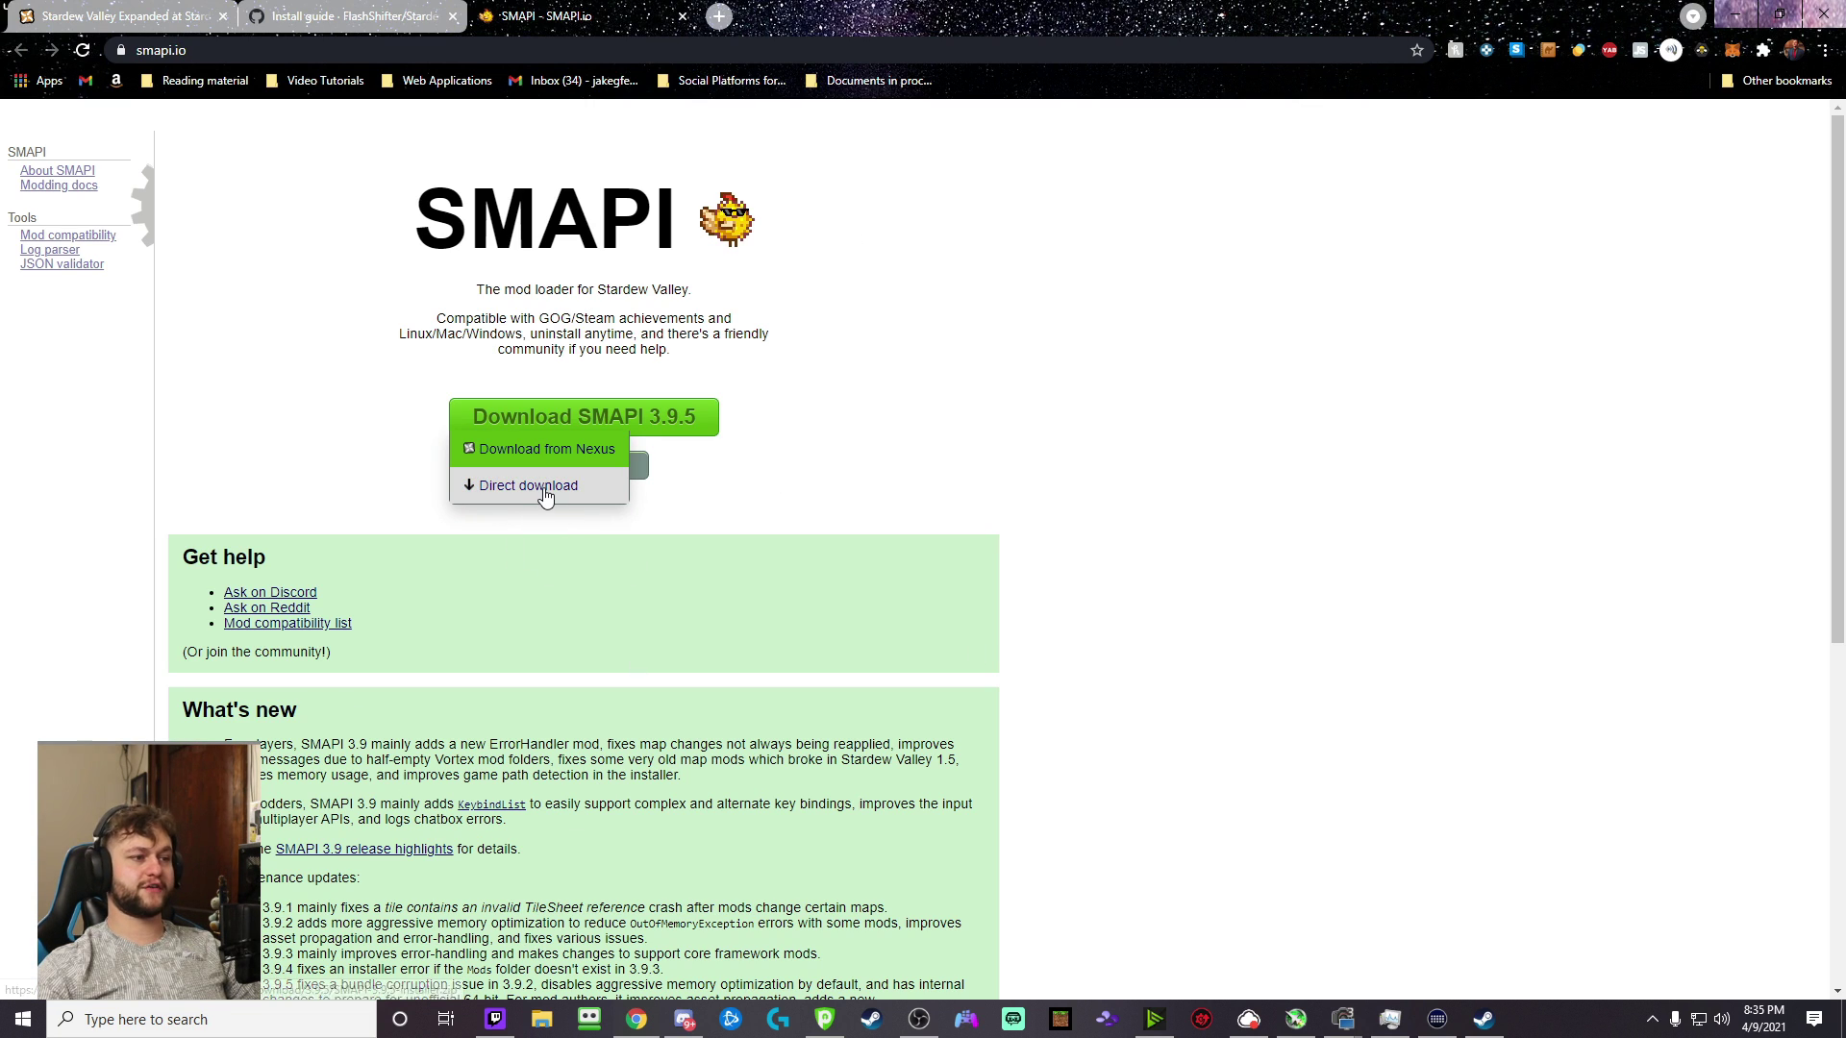
- Show the downloaded SMAPI 3.9.5 zip in its Downloads folder from Chrome's downloads list
click(1823, 50)
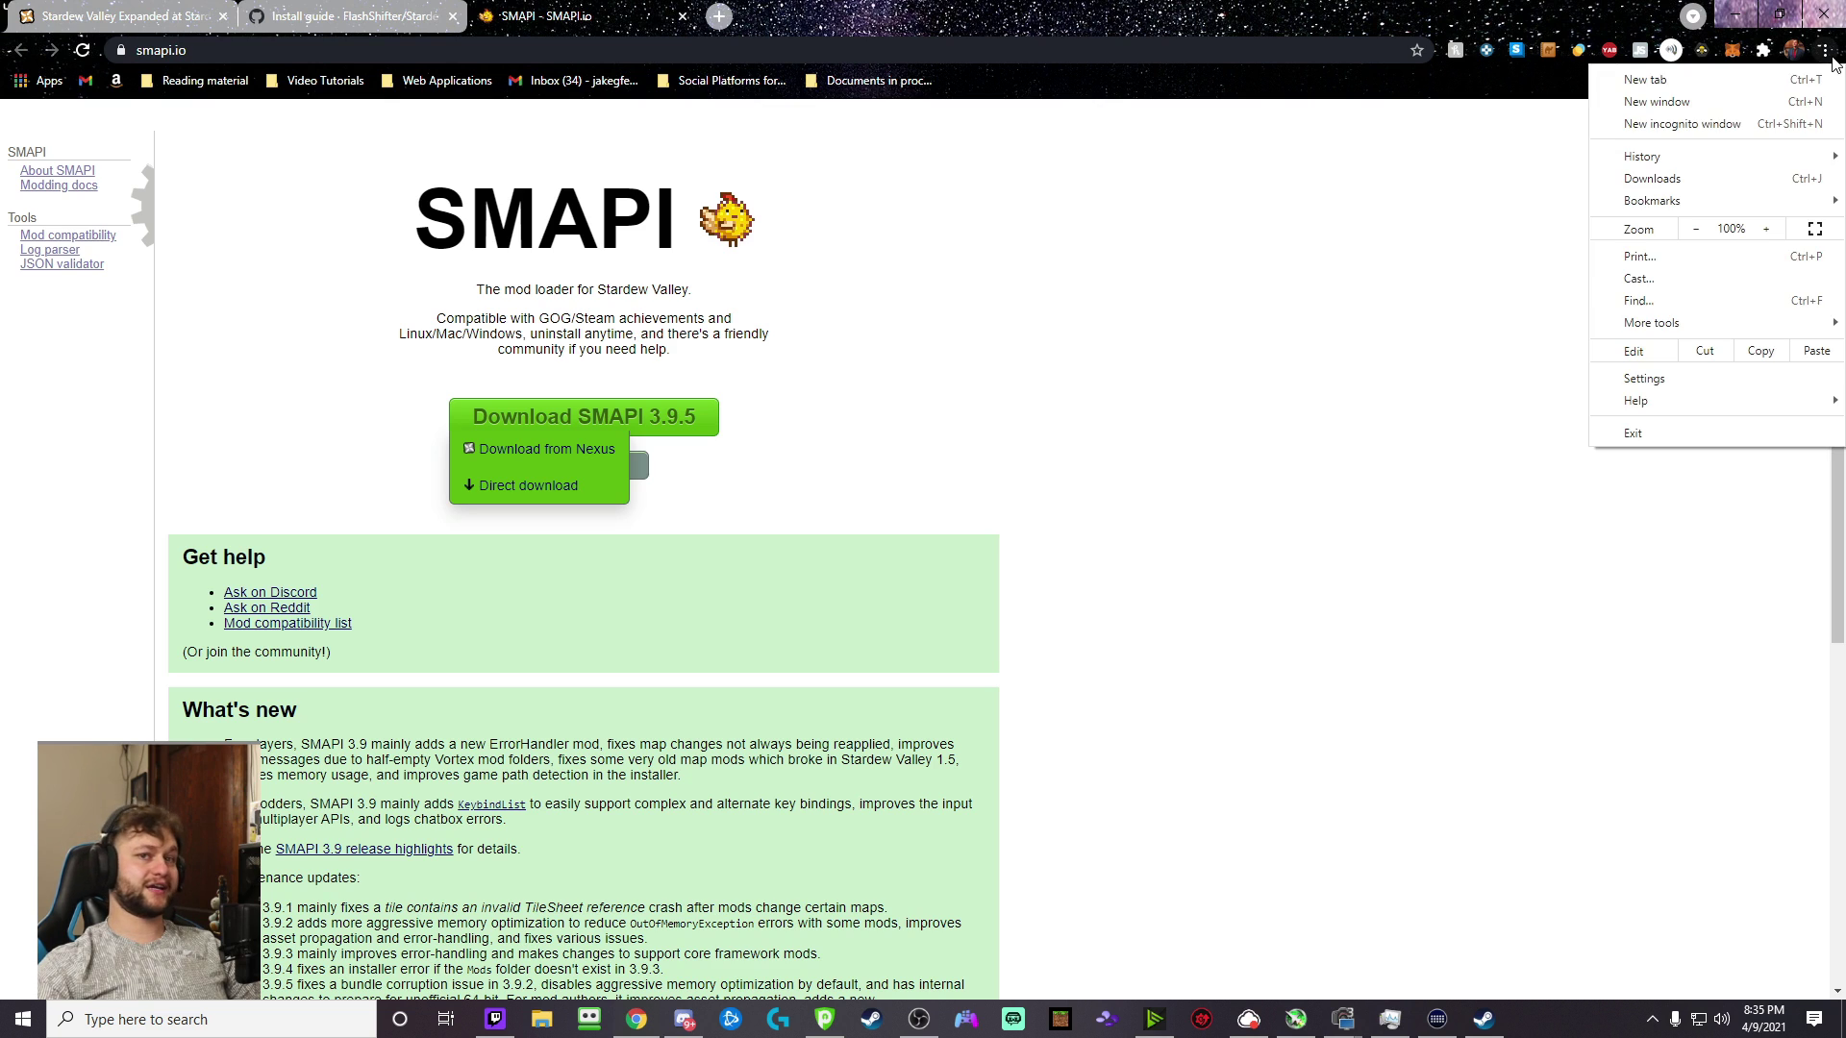
click(1645, 180)
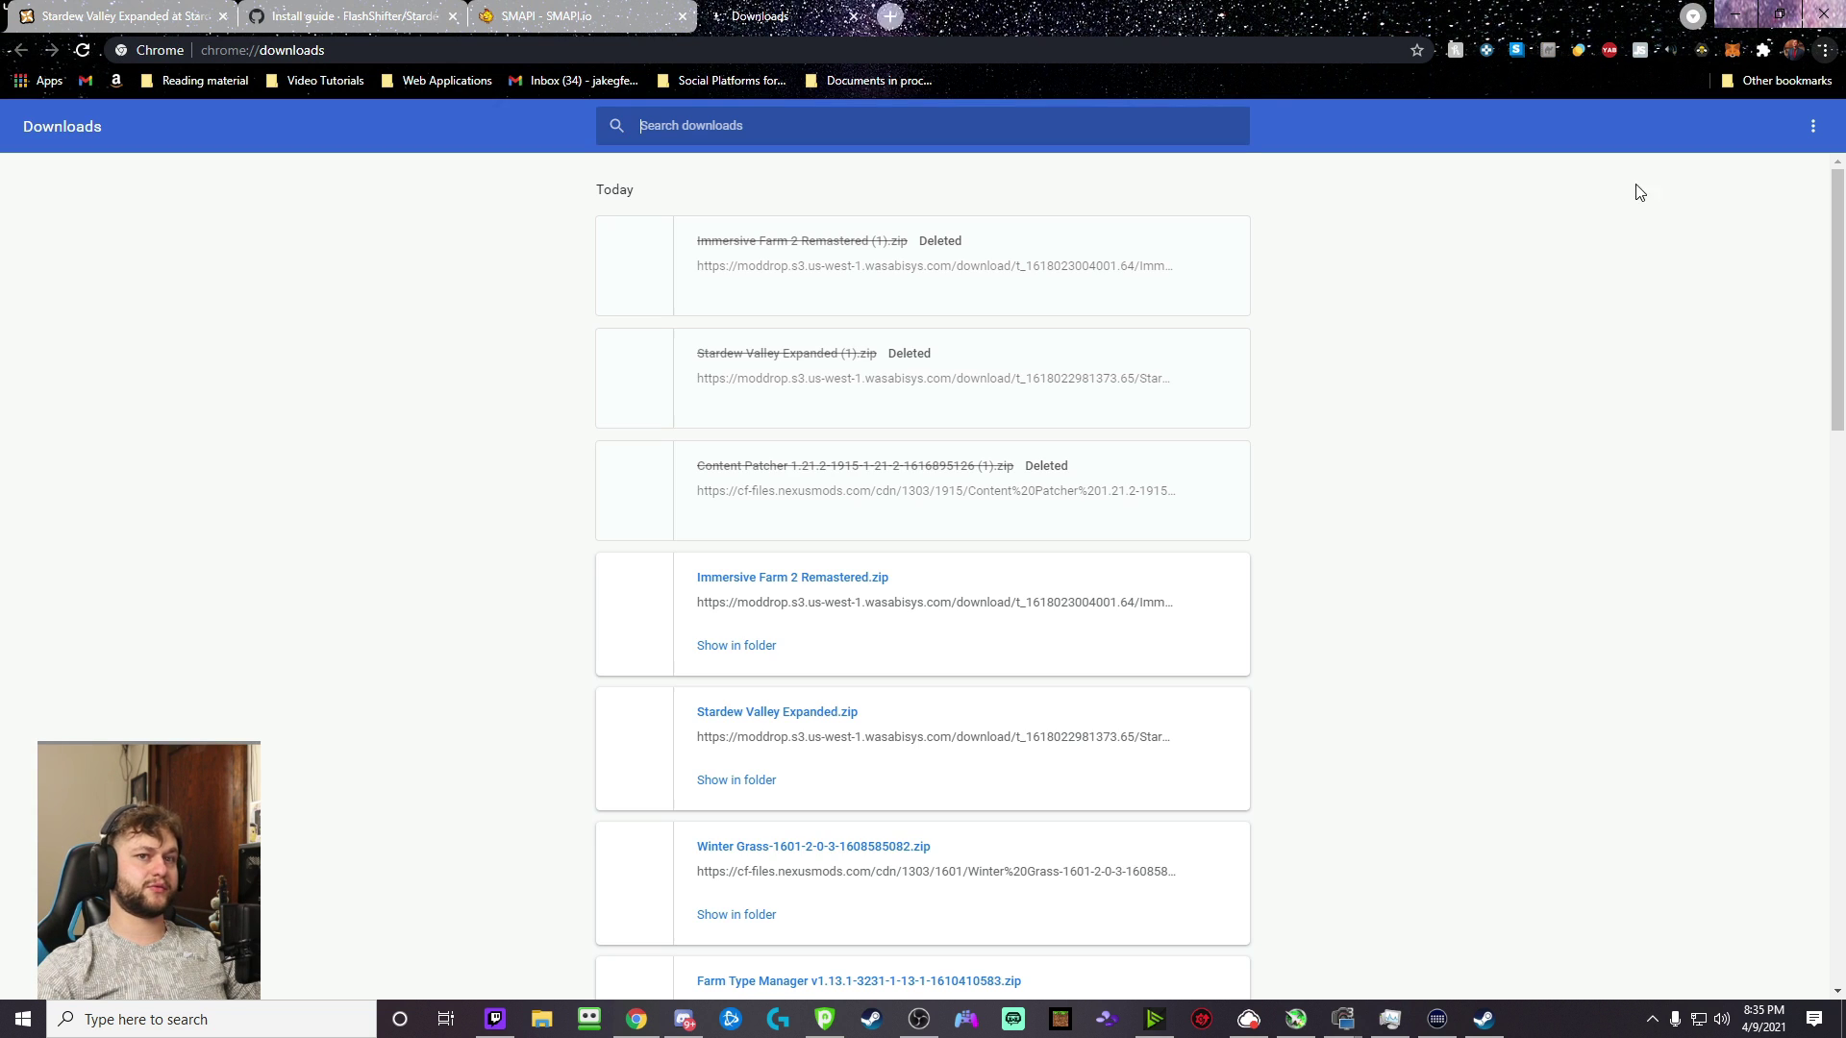
click(719, 647)
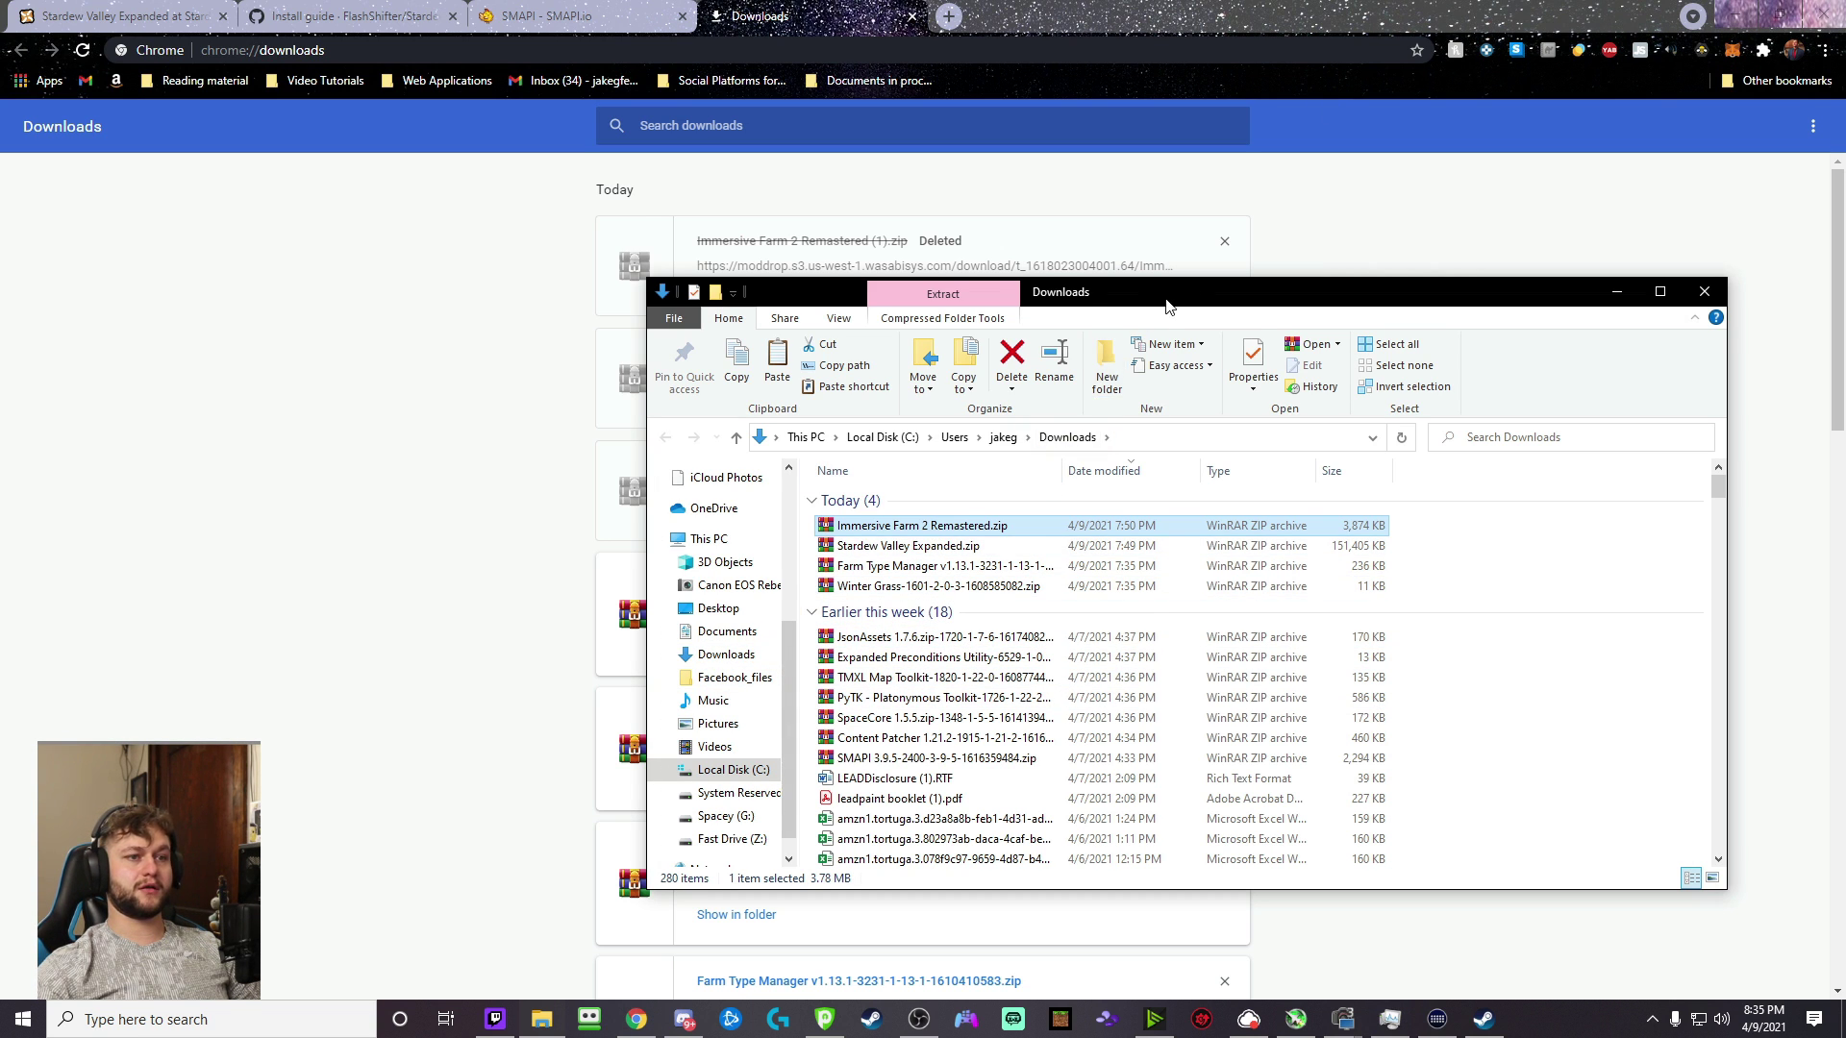
- Minimize Chrome and Steam, then create a desktop folder named Stardew valley mods
drag(1096, 291, 1262, 288)
click(1735, 14)
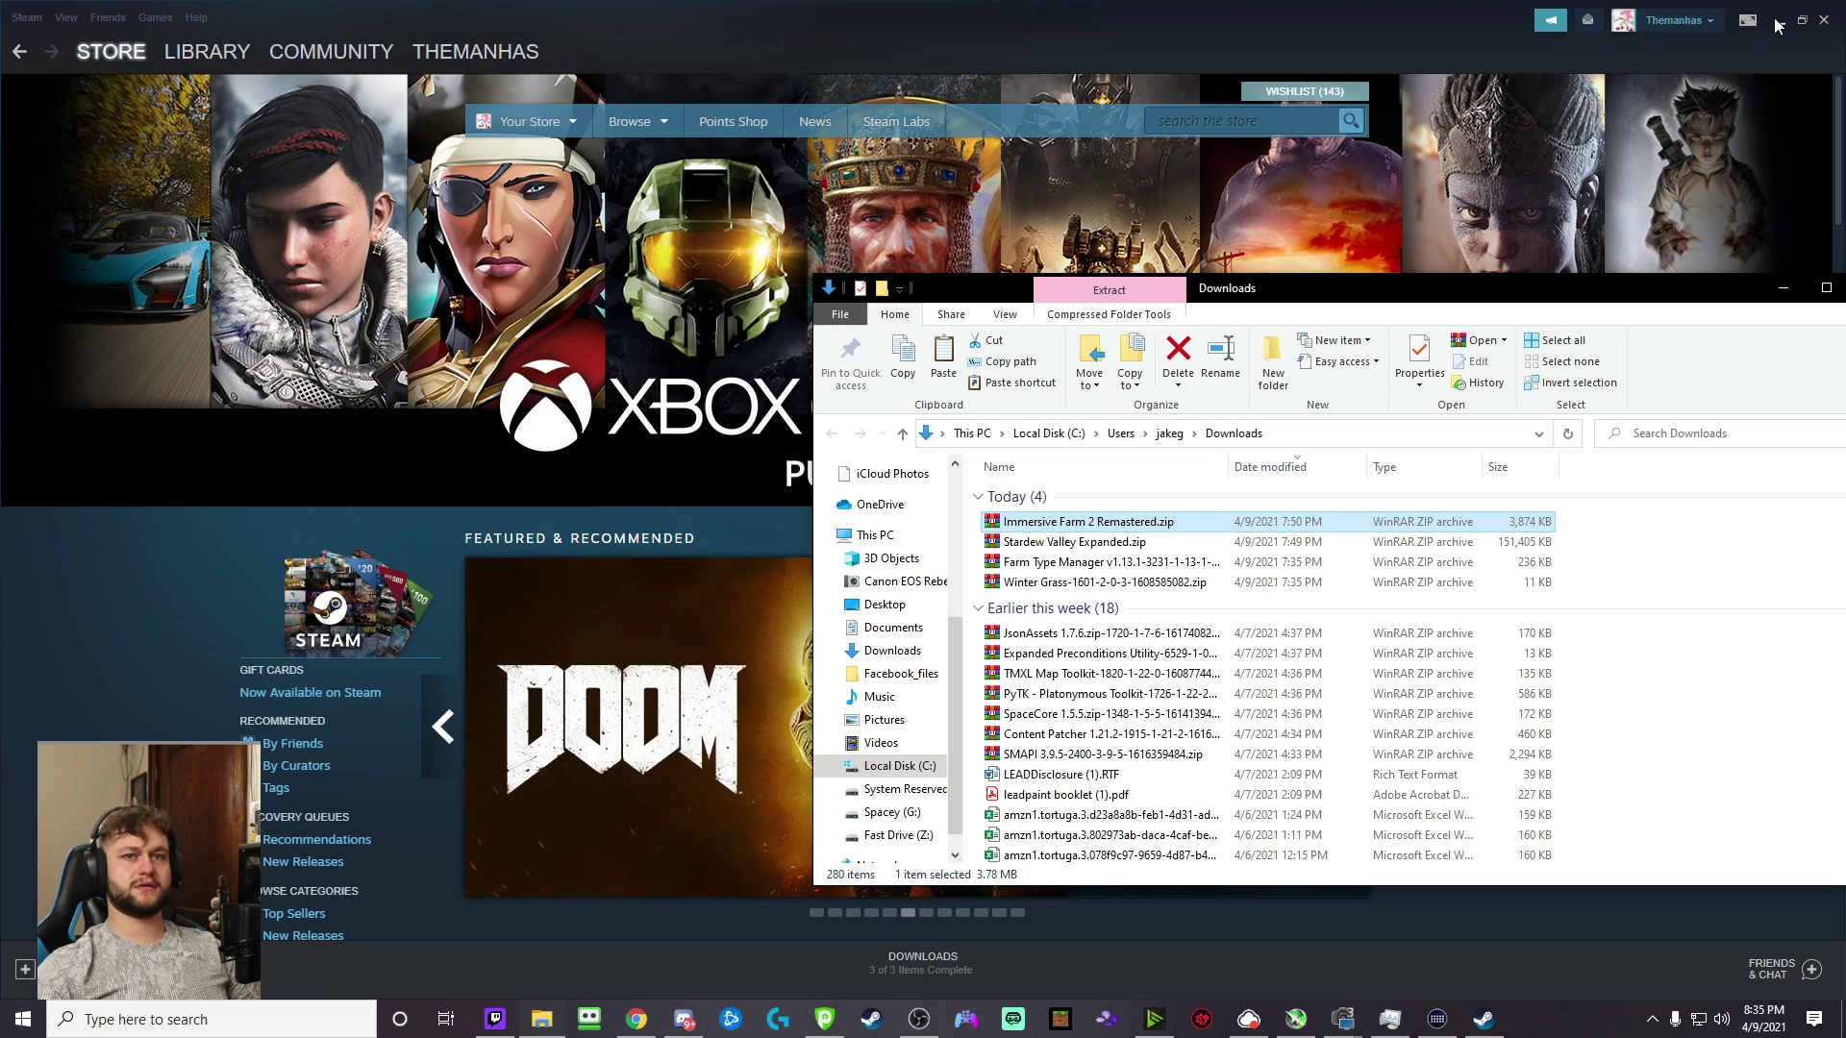
click(1780, 19)
right_click(679, 209)
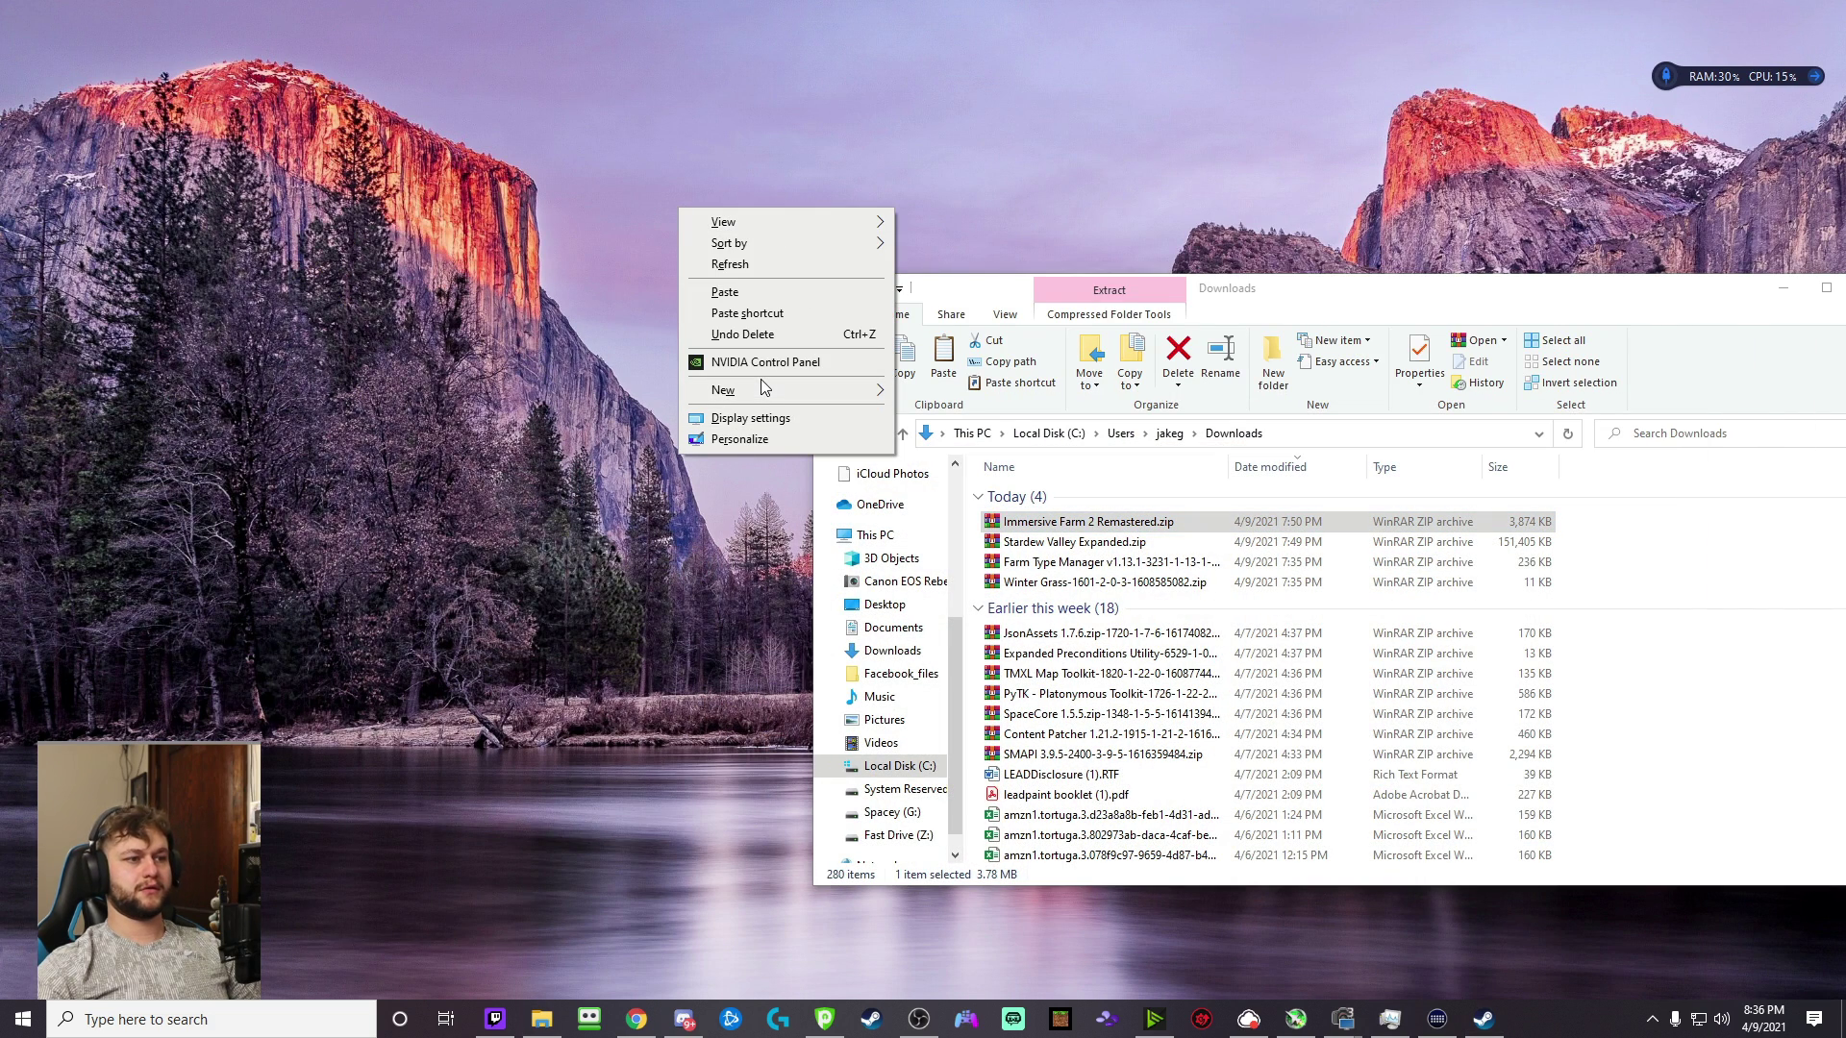
click(865, 395)
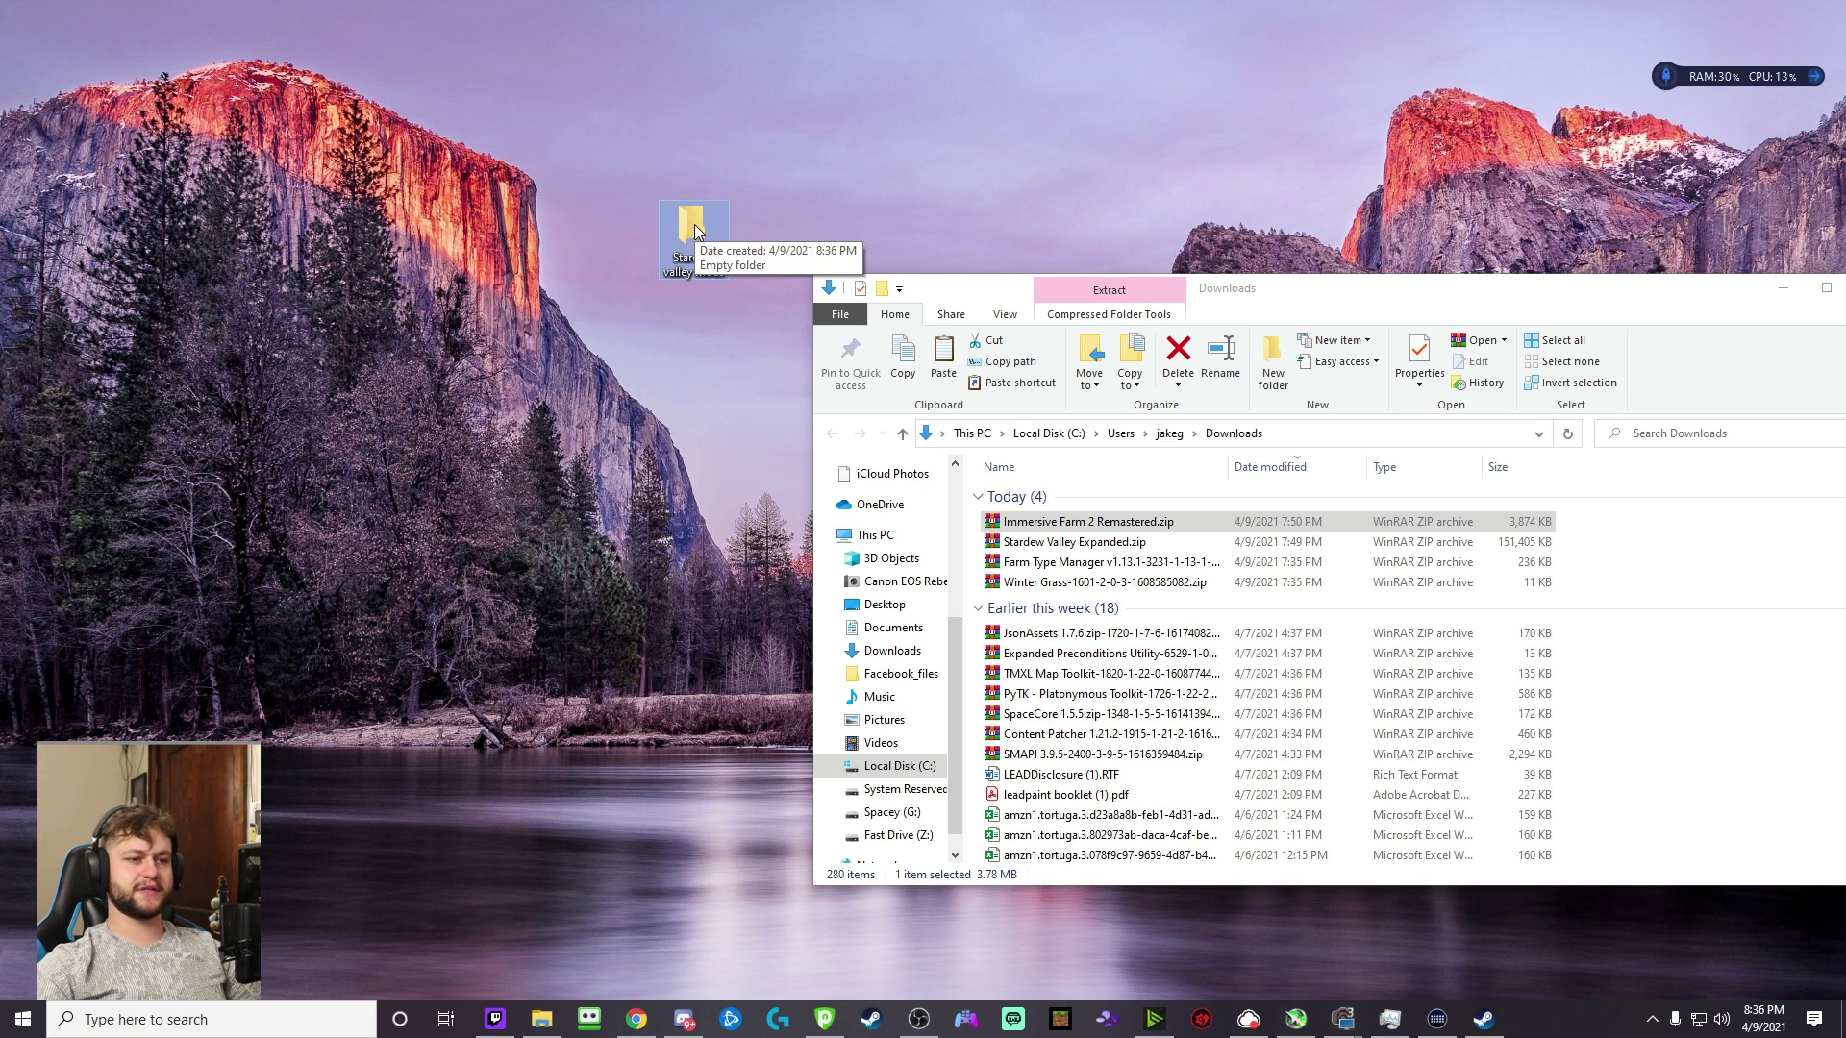
- Open the Stardew valley mods folder and place it beside the Downloads window
double_click(696, 230)
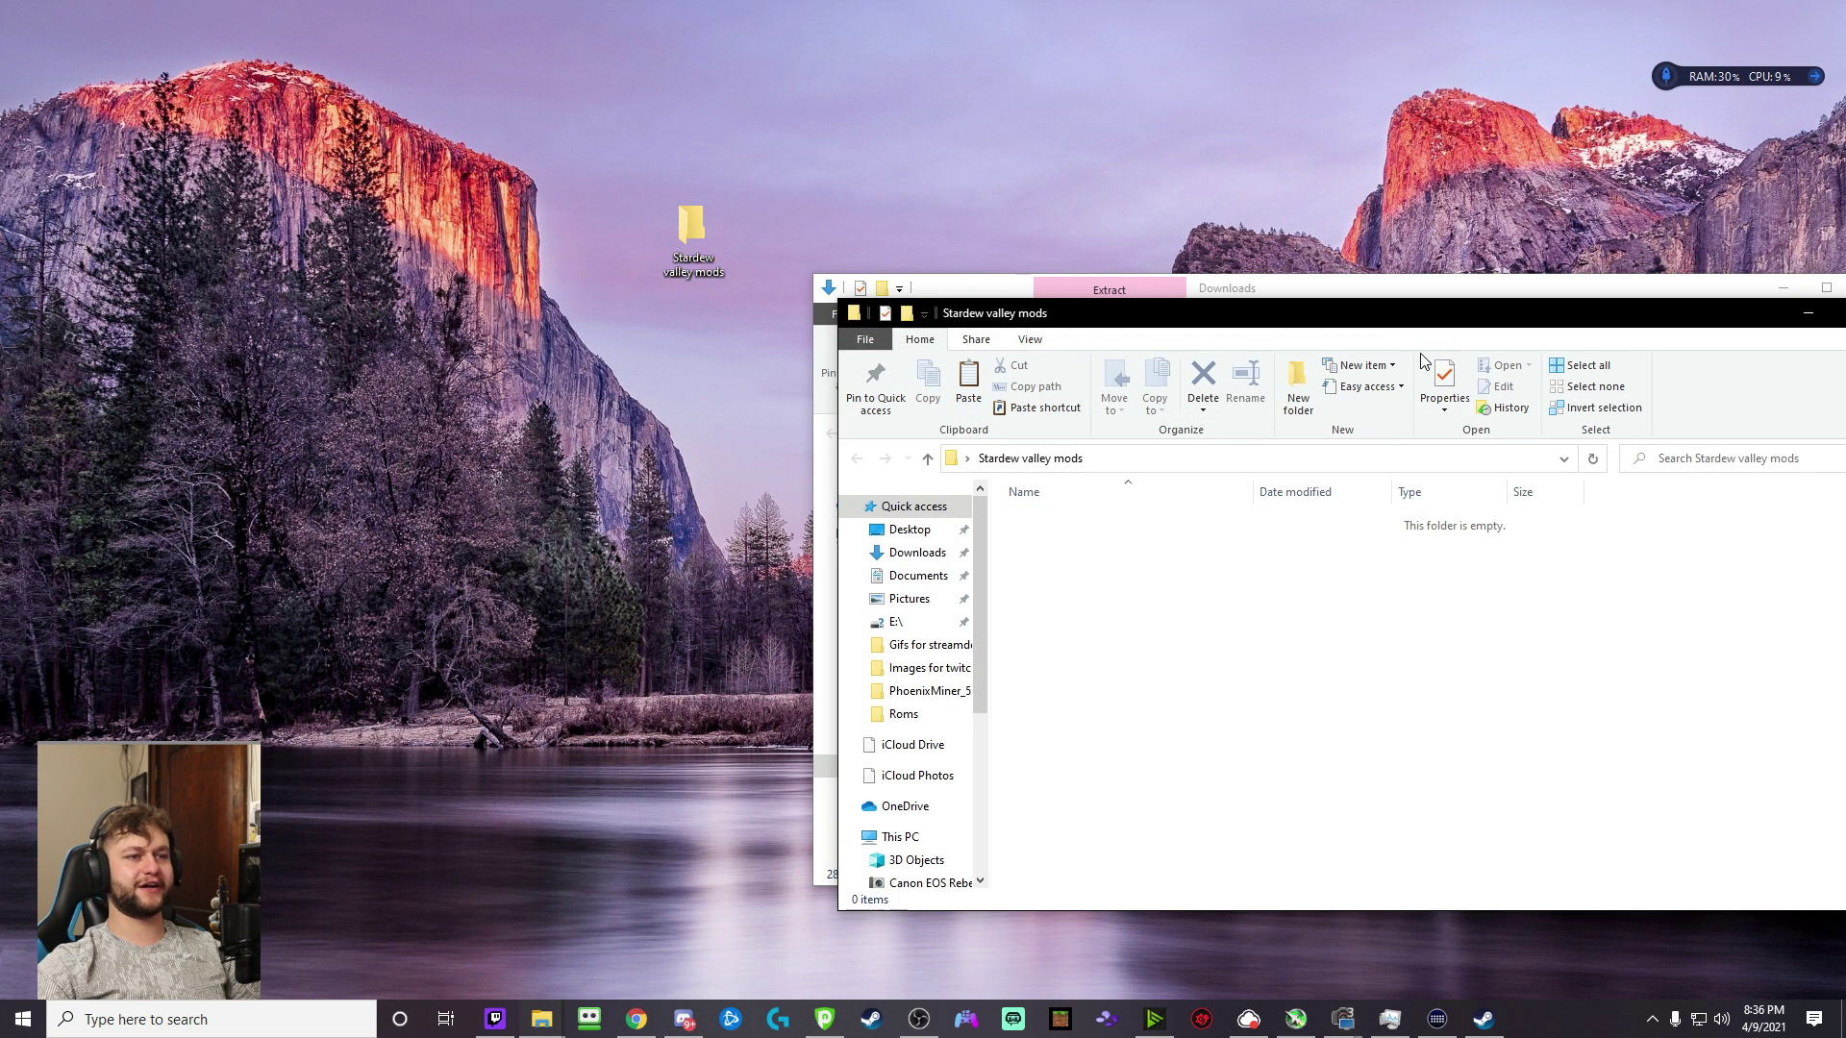
drag(1353, 325, 522, 297)
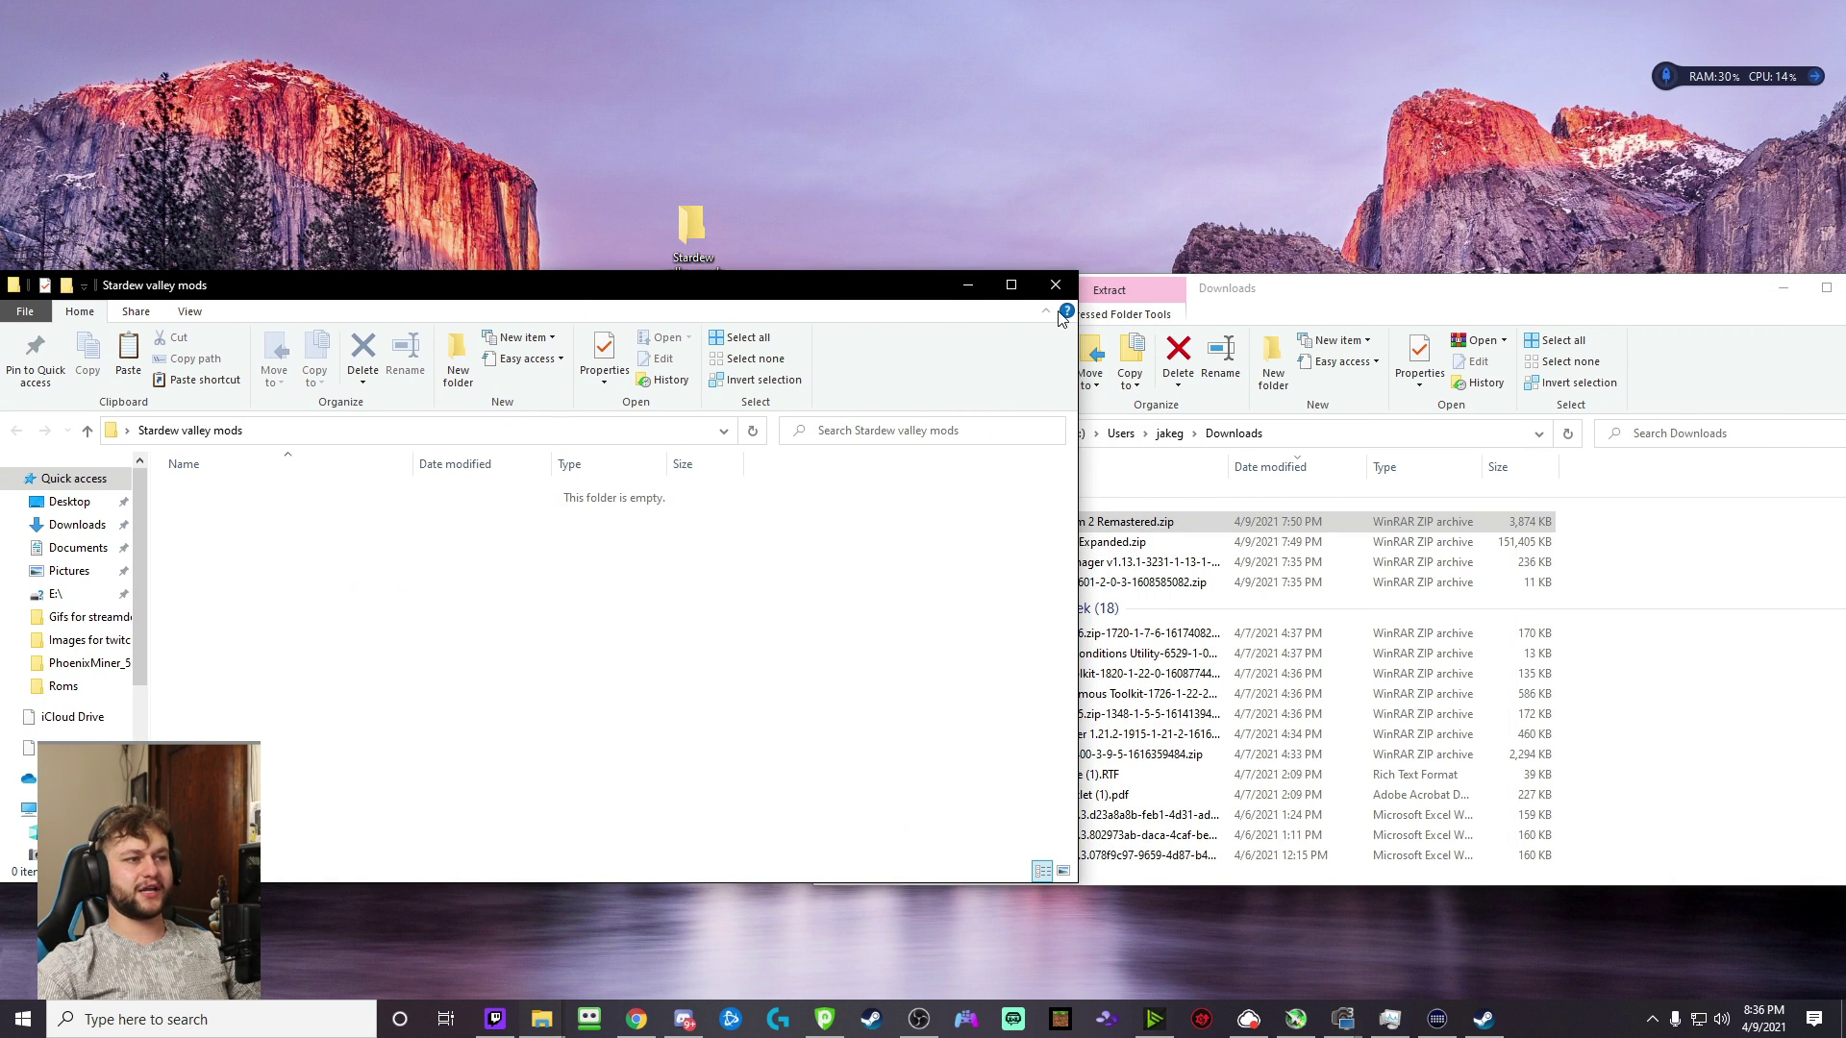
drag(1429, 301, 1525, 253)
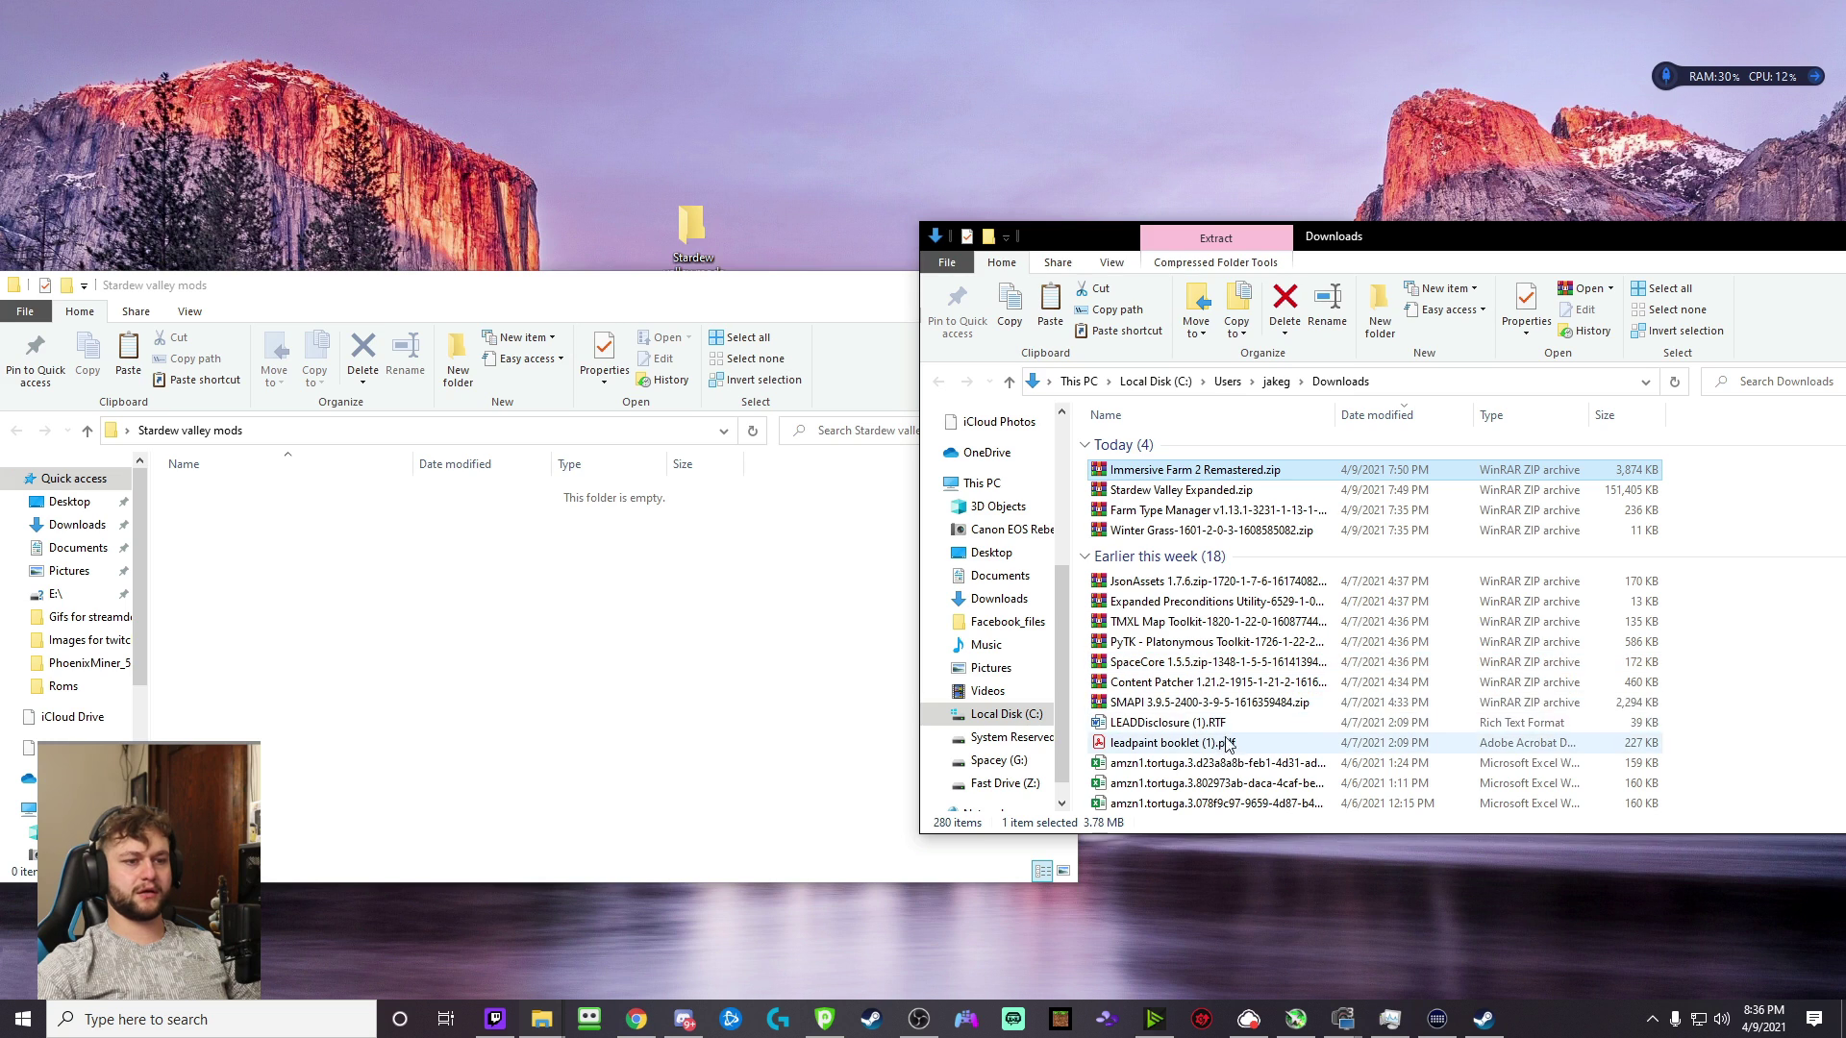
- Drag the SMAPI 3.9.5 zip from Downloads into the Stardew valley mods folder
drag(1346, 702, 379, 646)
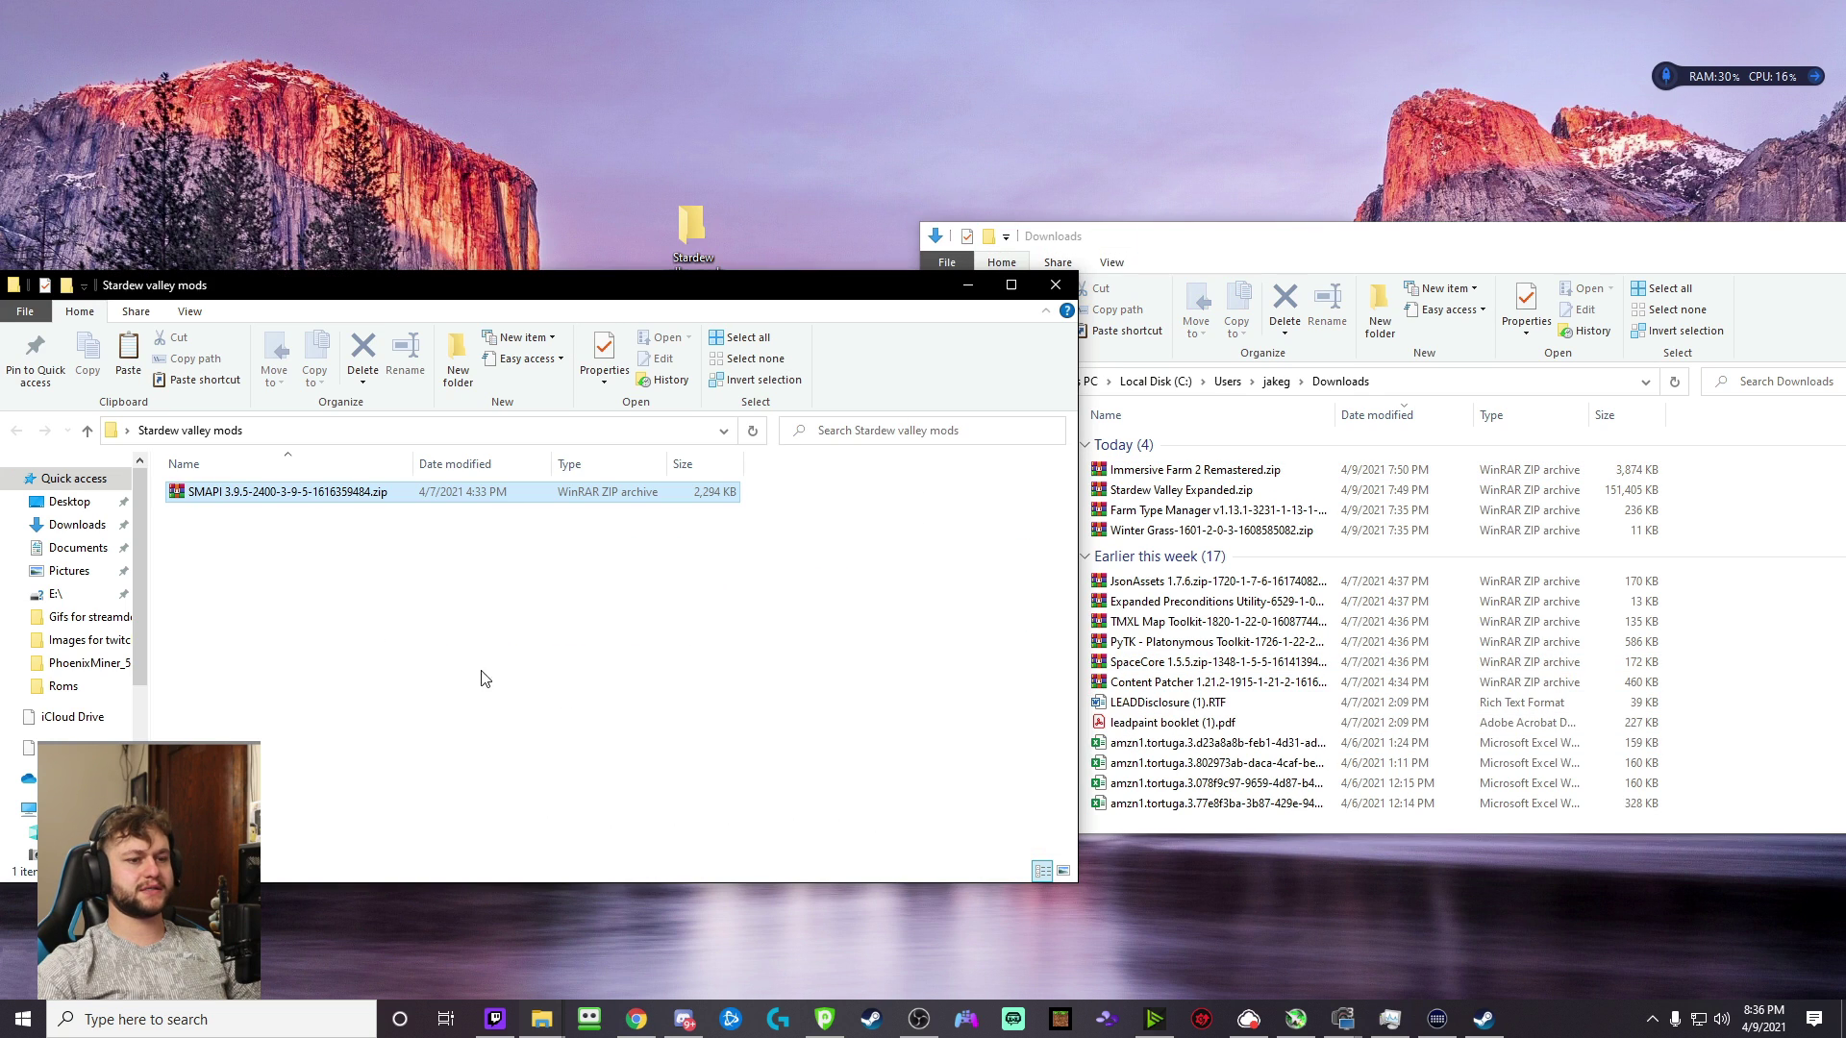
click(1376, 248)
drag(1343, 251, 1332, 298)
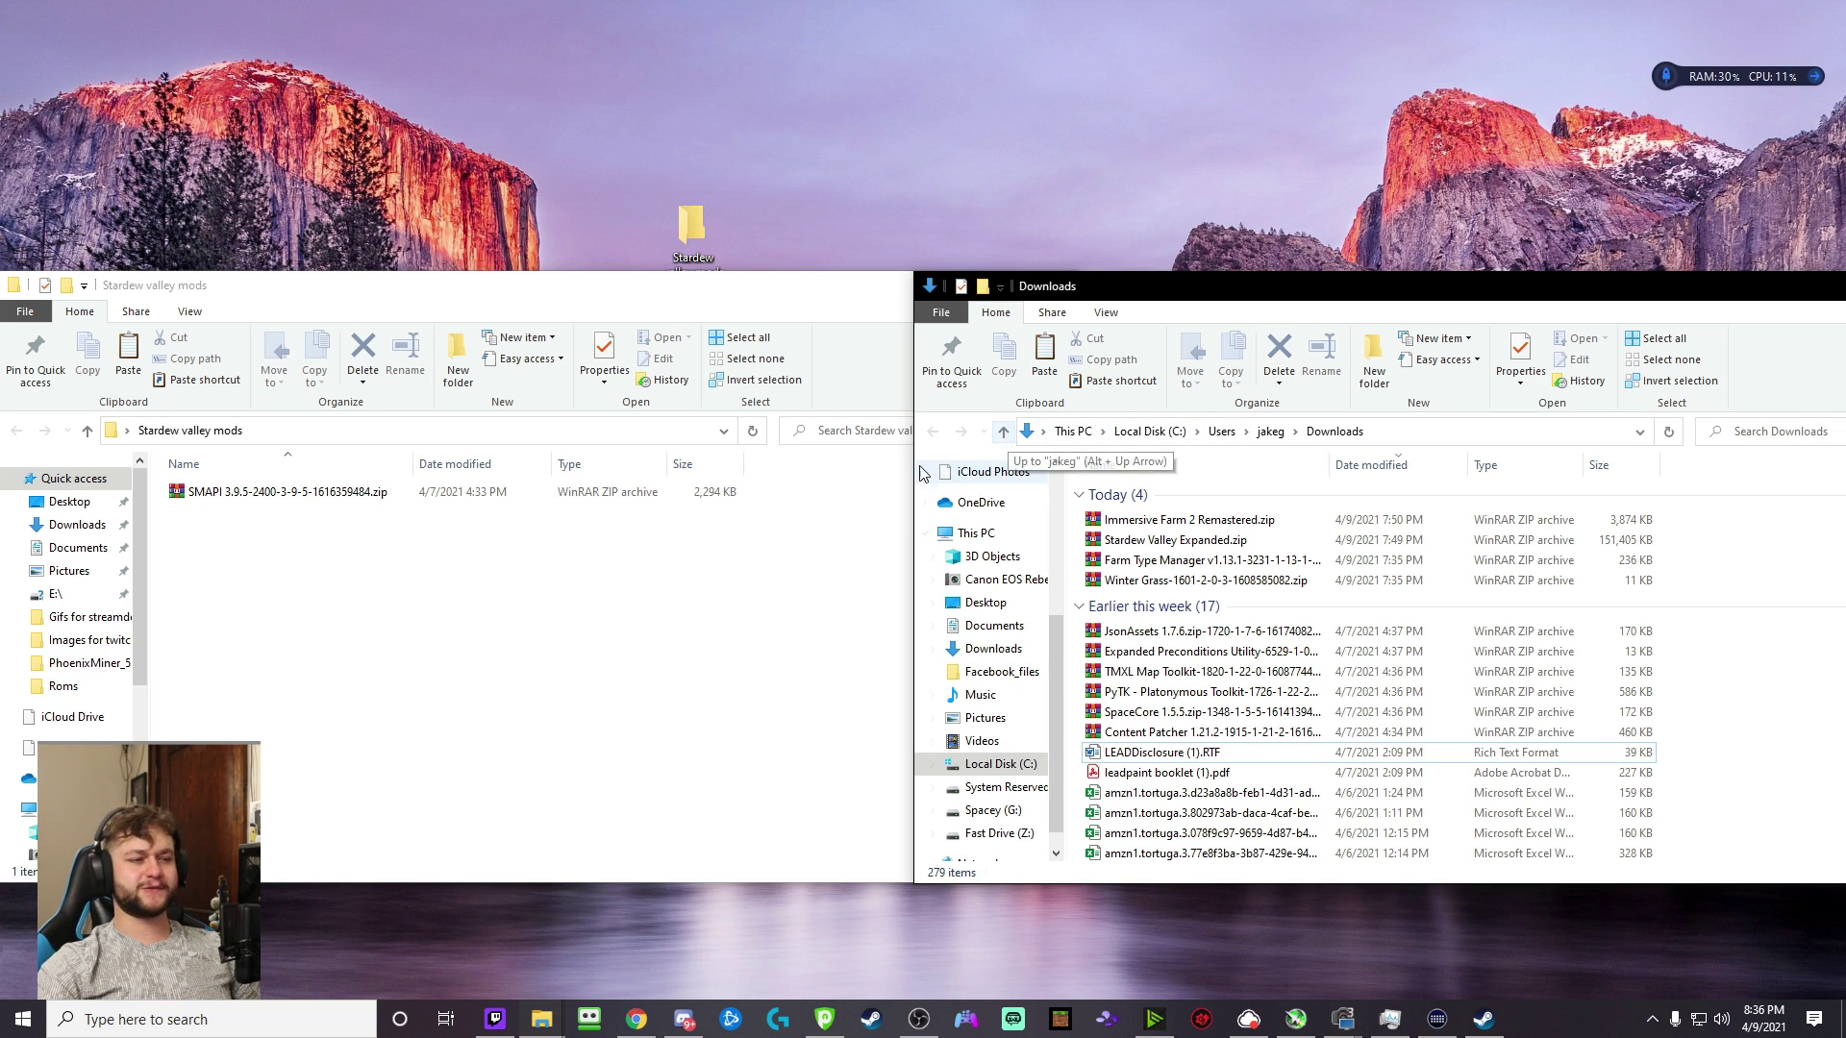
key(n)
scroll(1412, 638, up, 15)
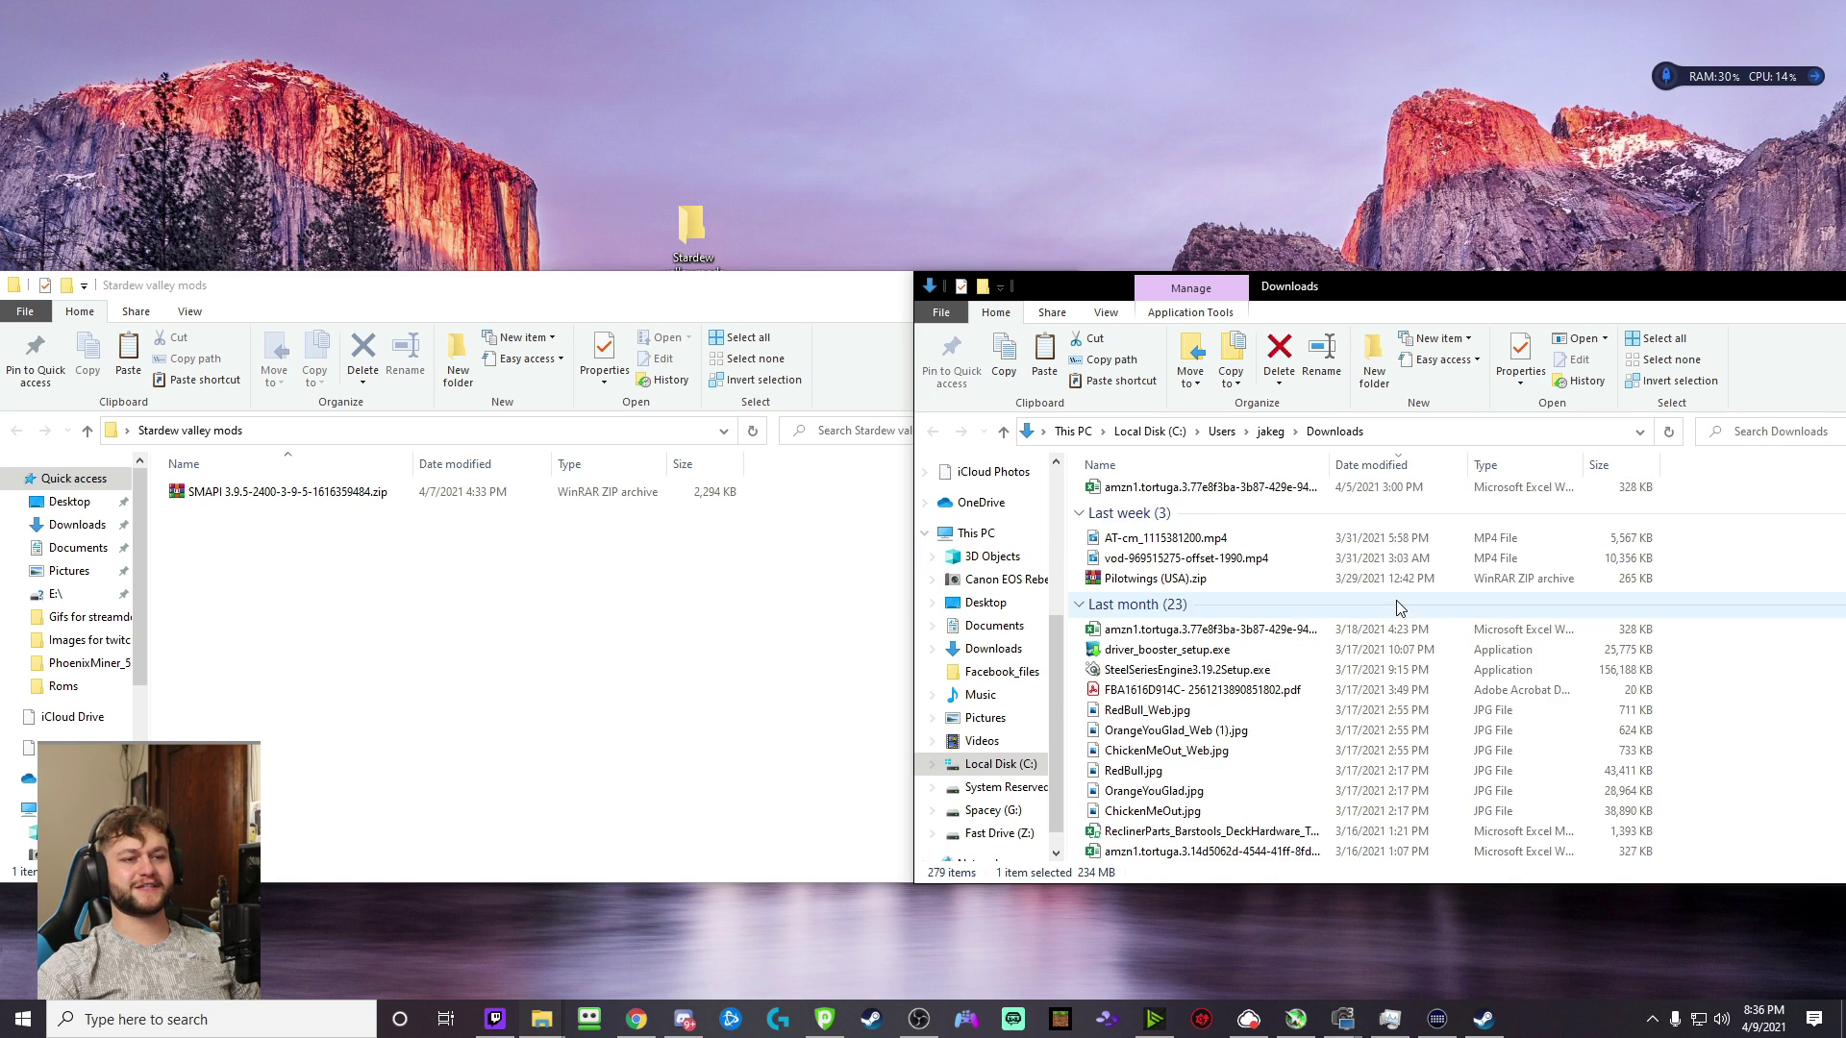
click(538, 642)
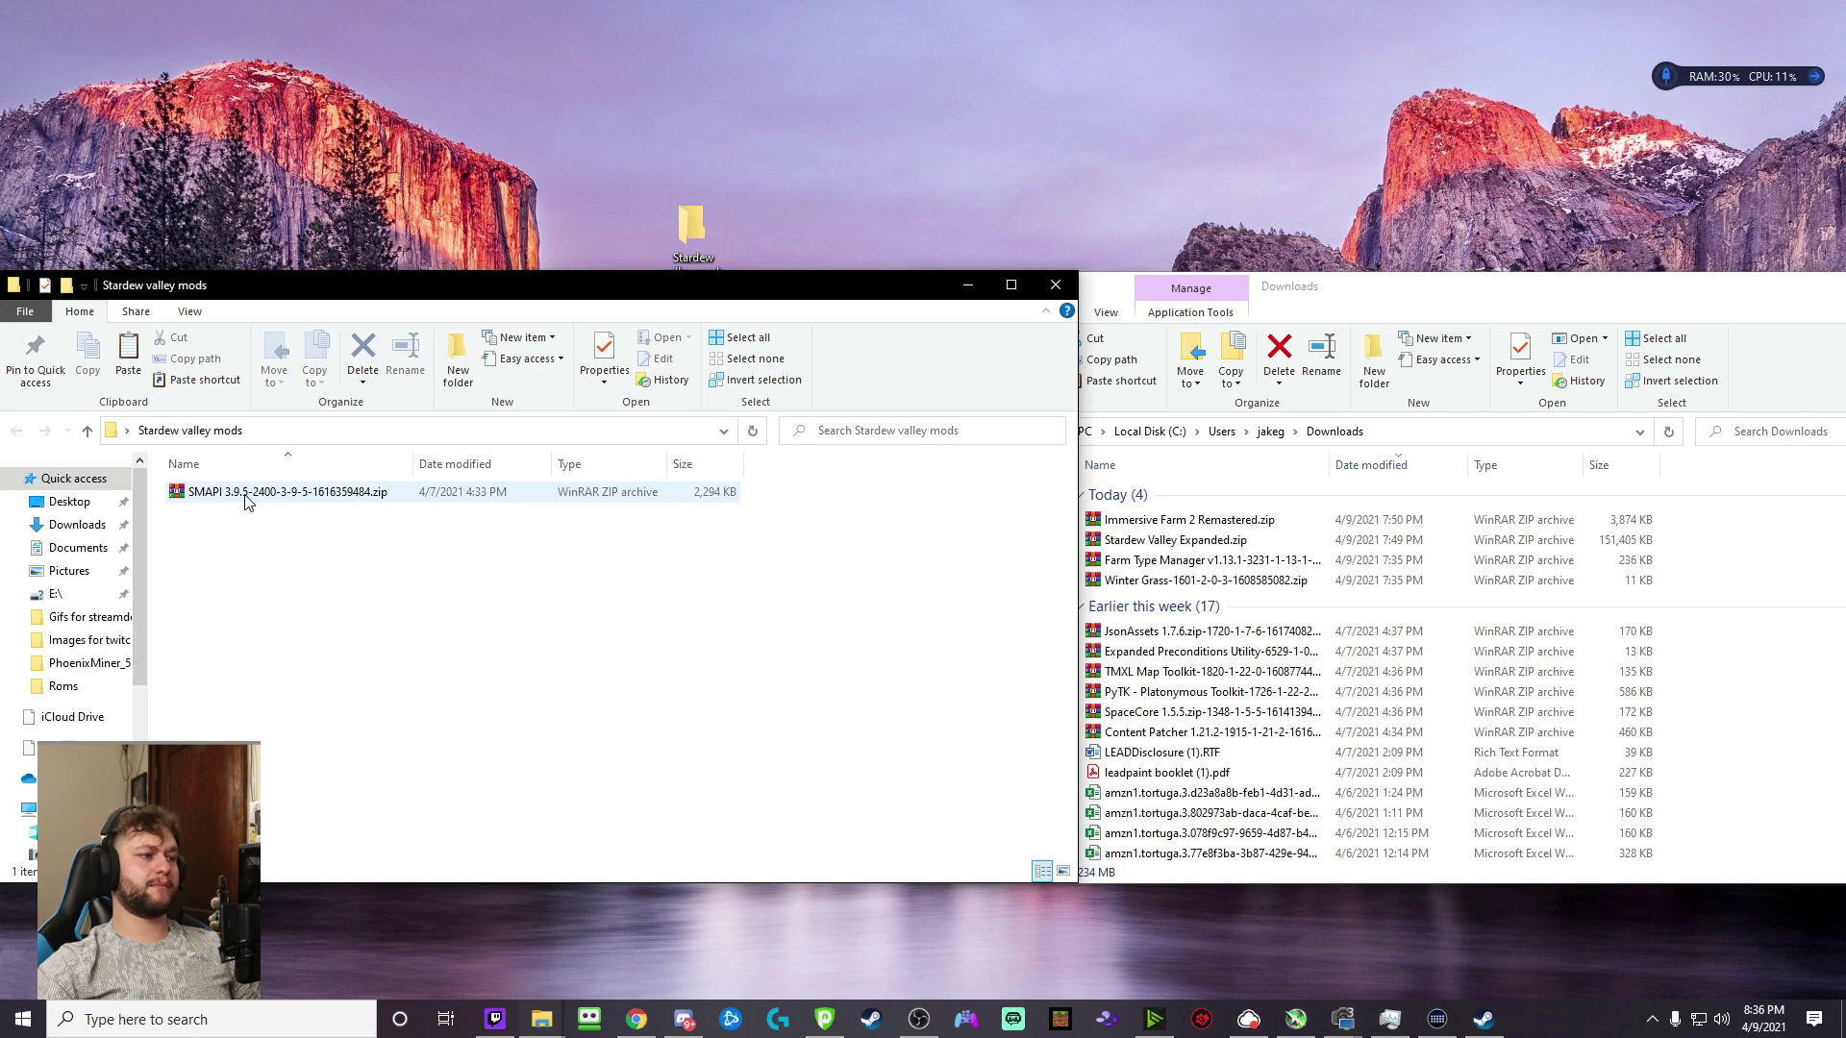
- Extract the SMAPI zip here and run install on Windows.bat from the SMAPI 3.9.5 installer folder
right_click(292, 502)
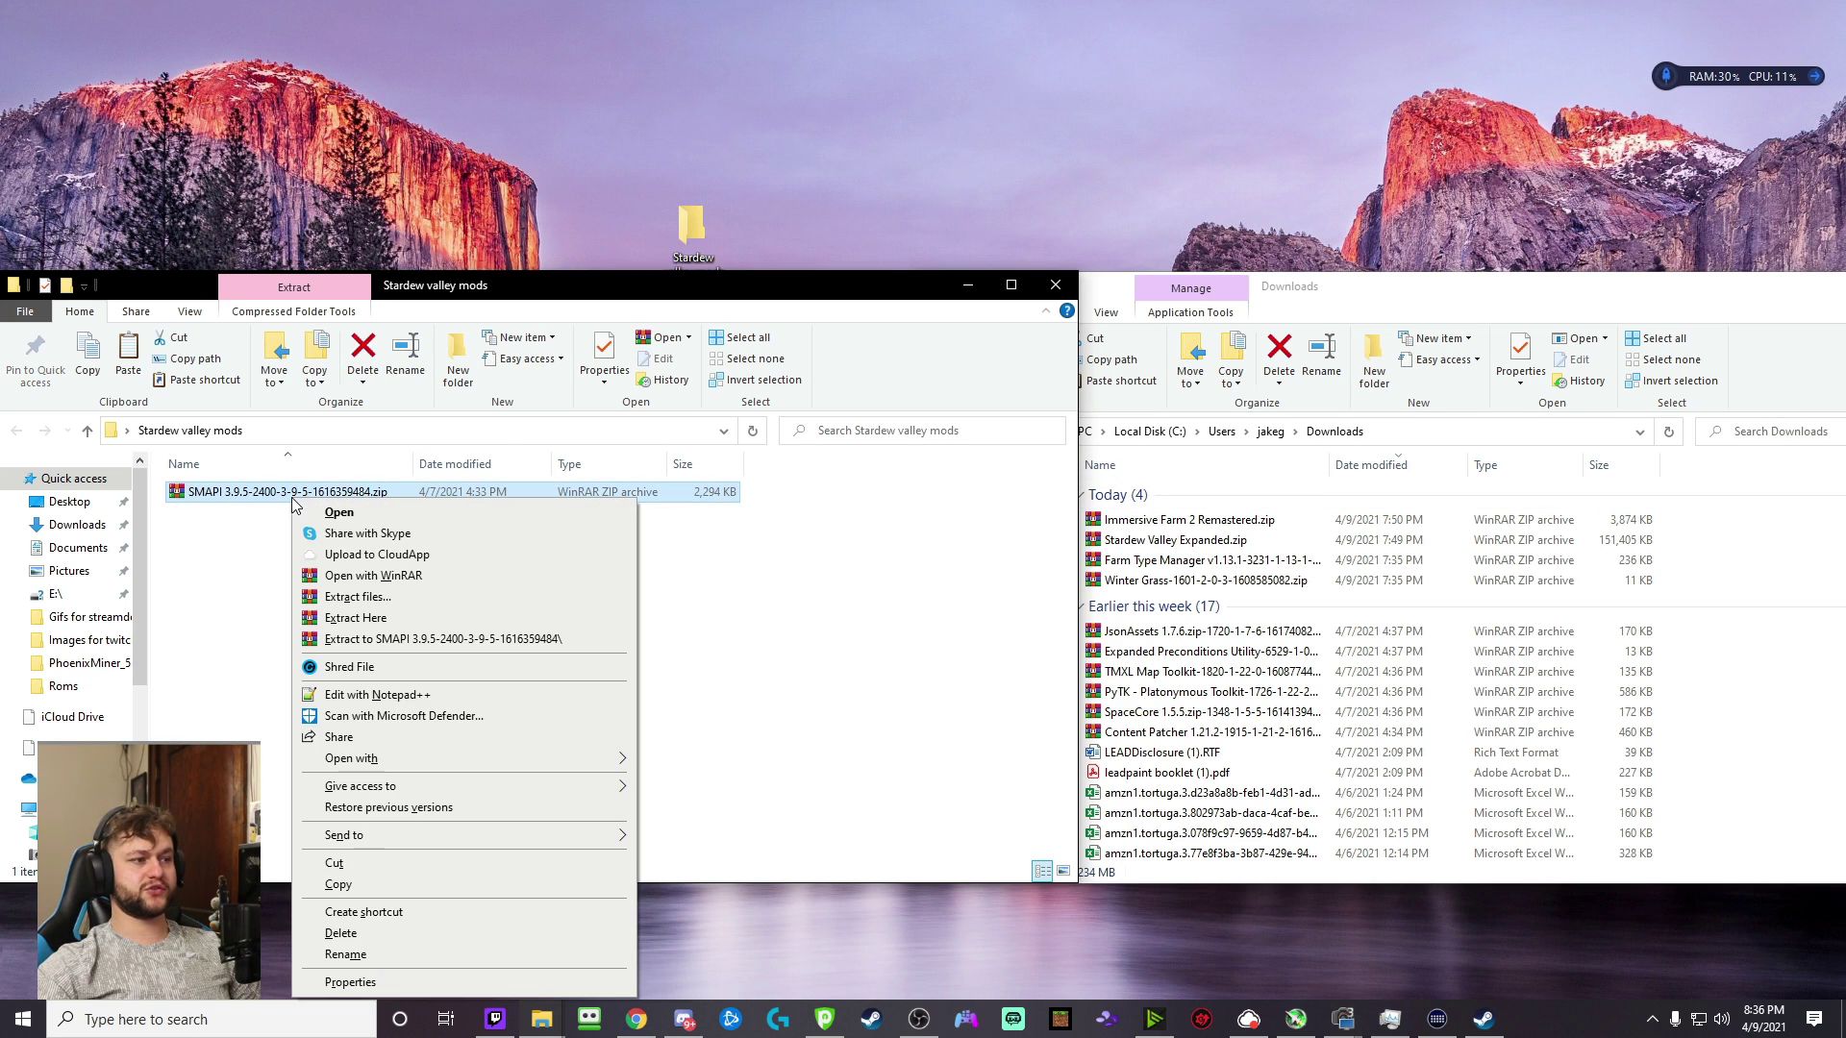
click(404, 620)
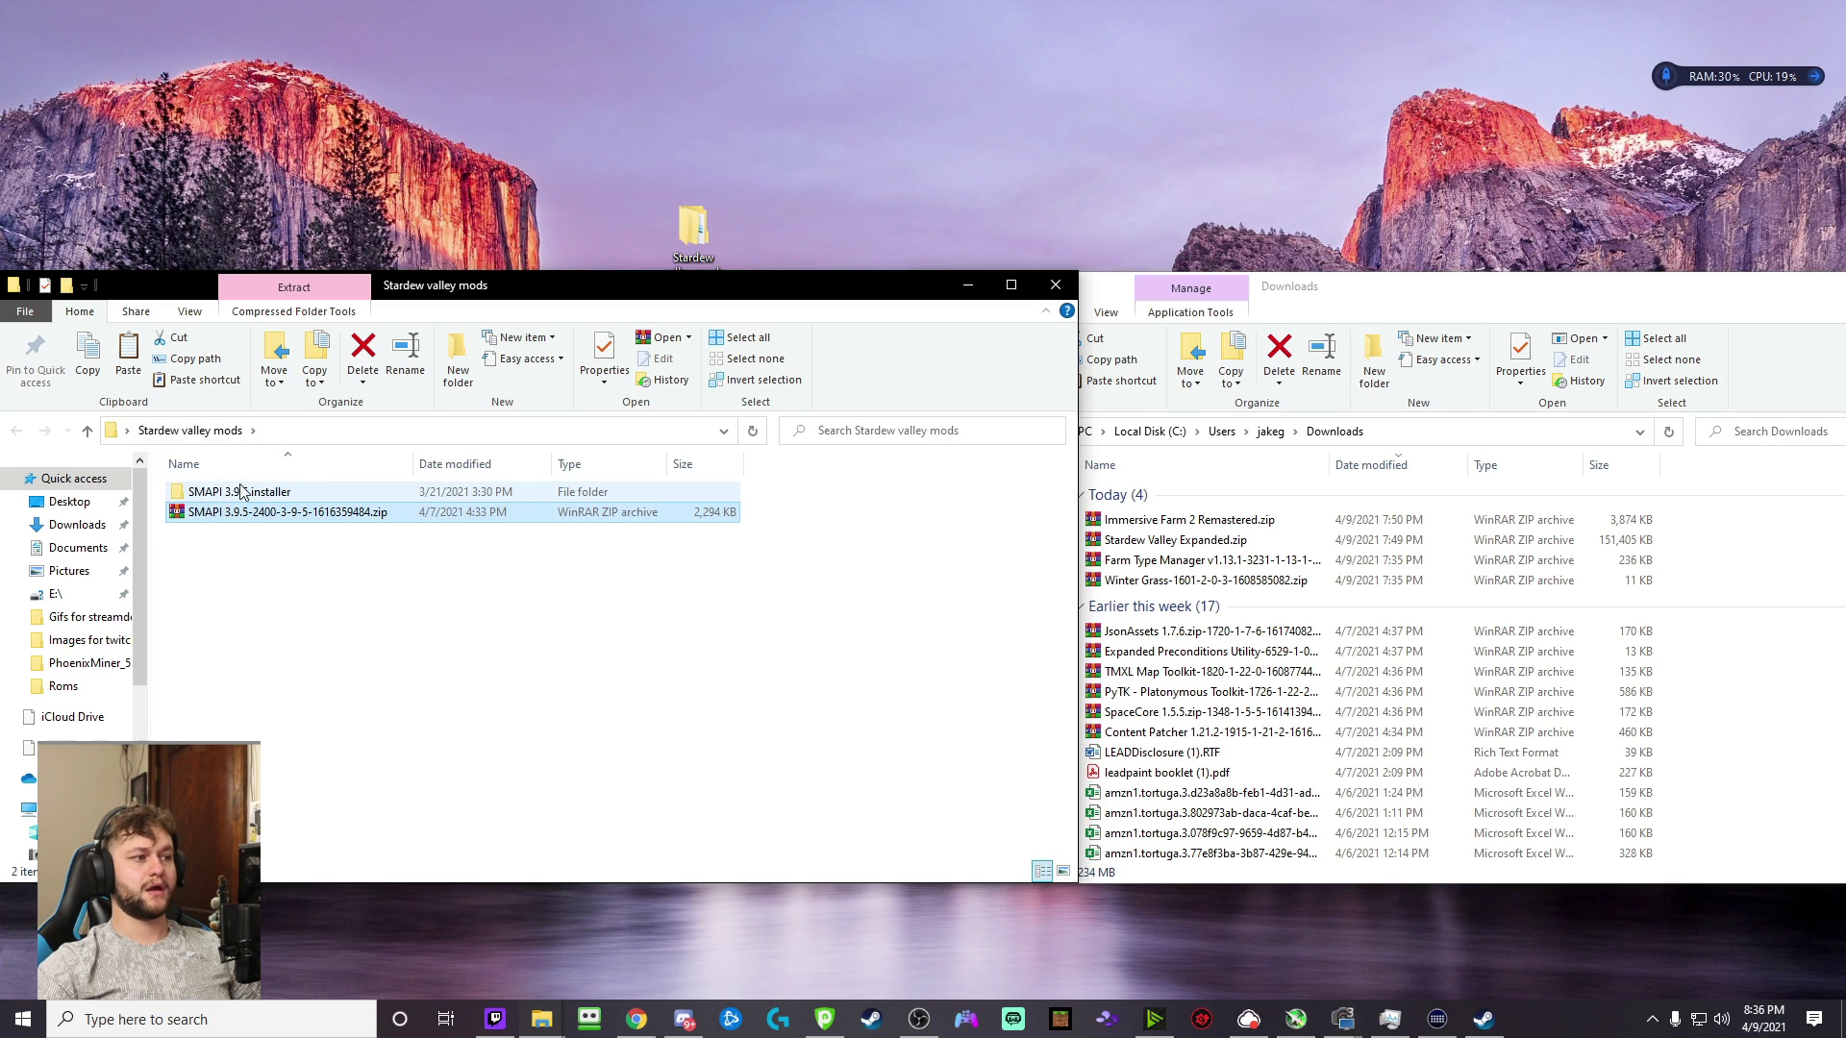
double_click(228, 491)
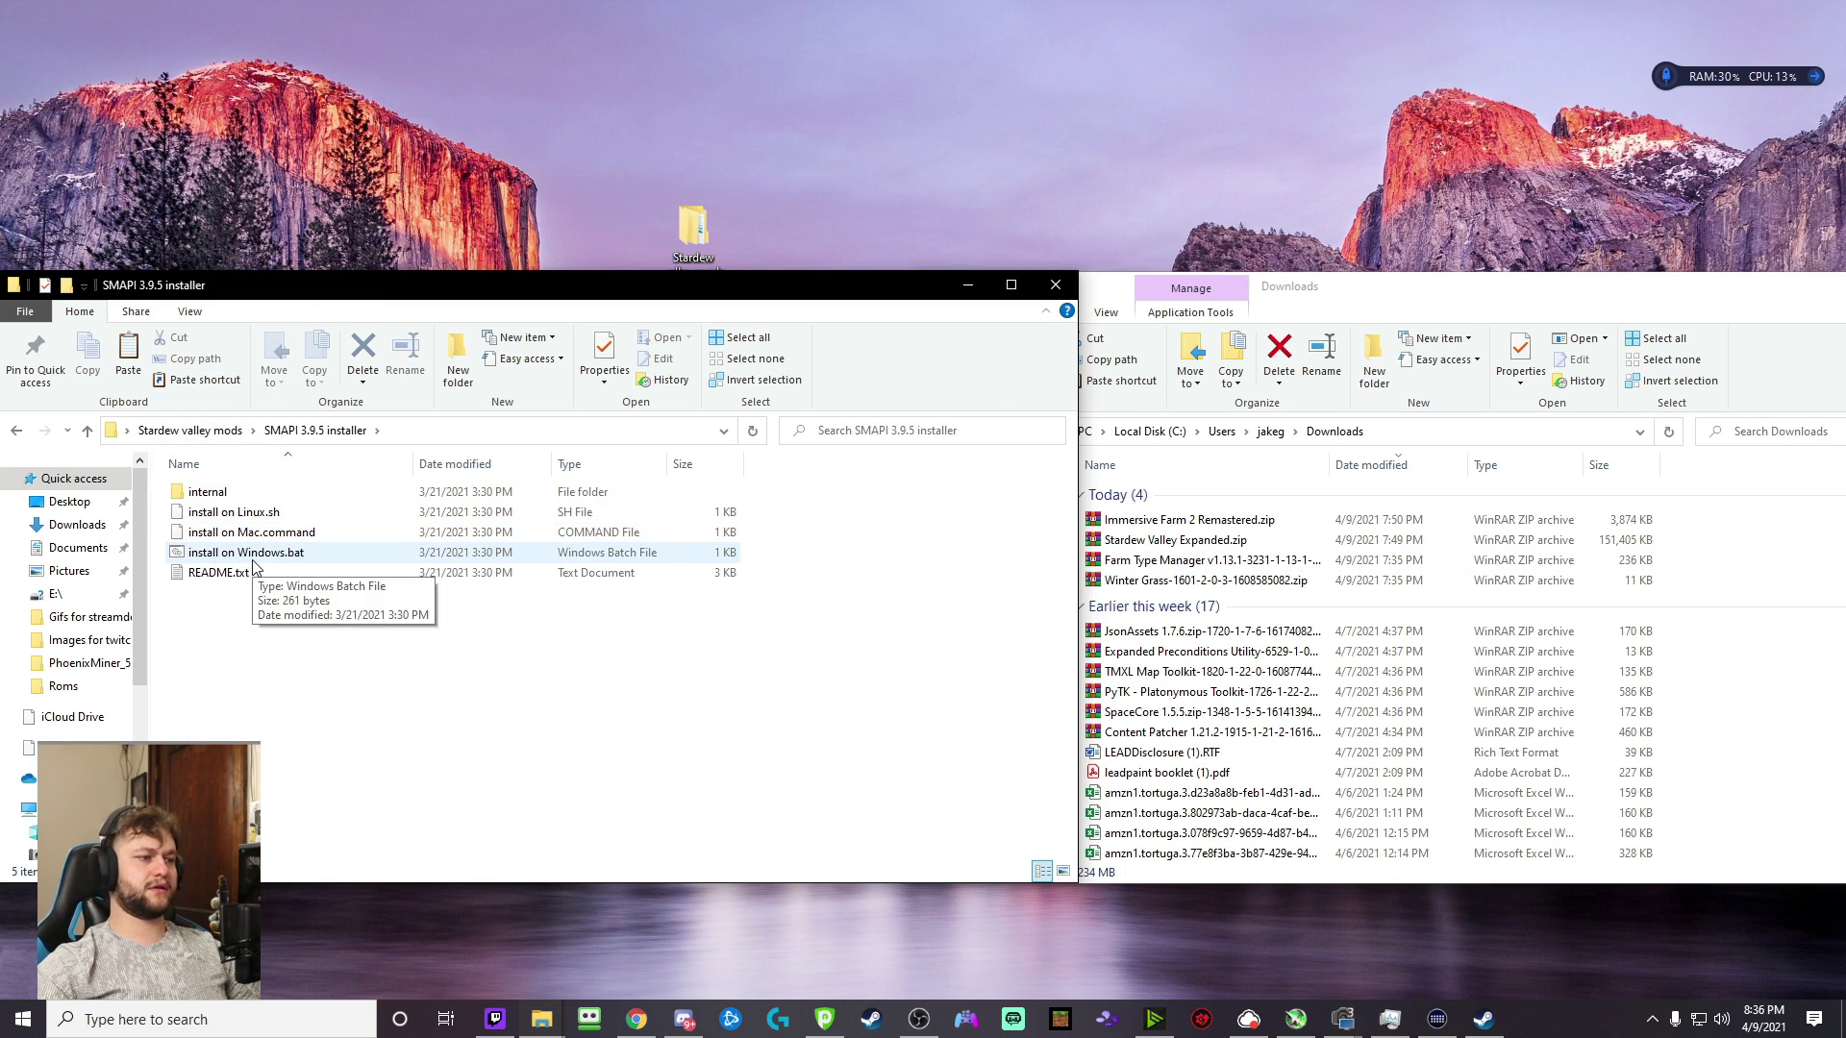
double_click(272, 553)
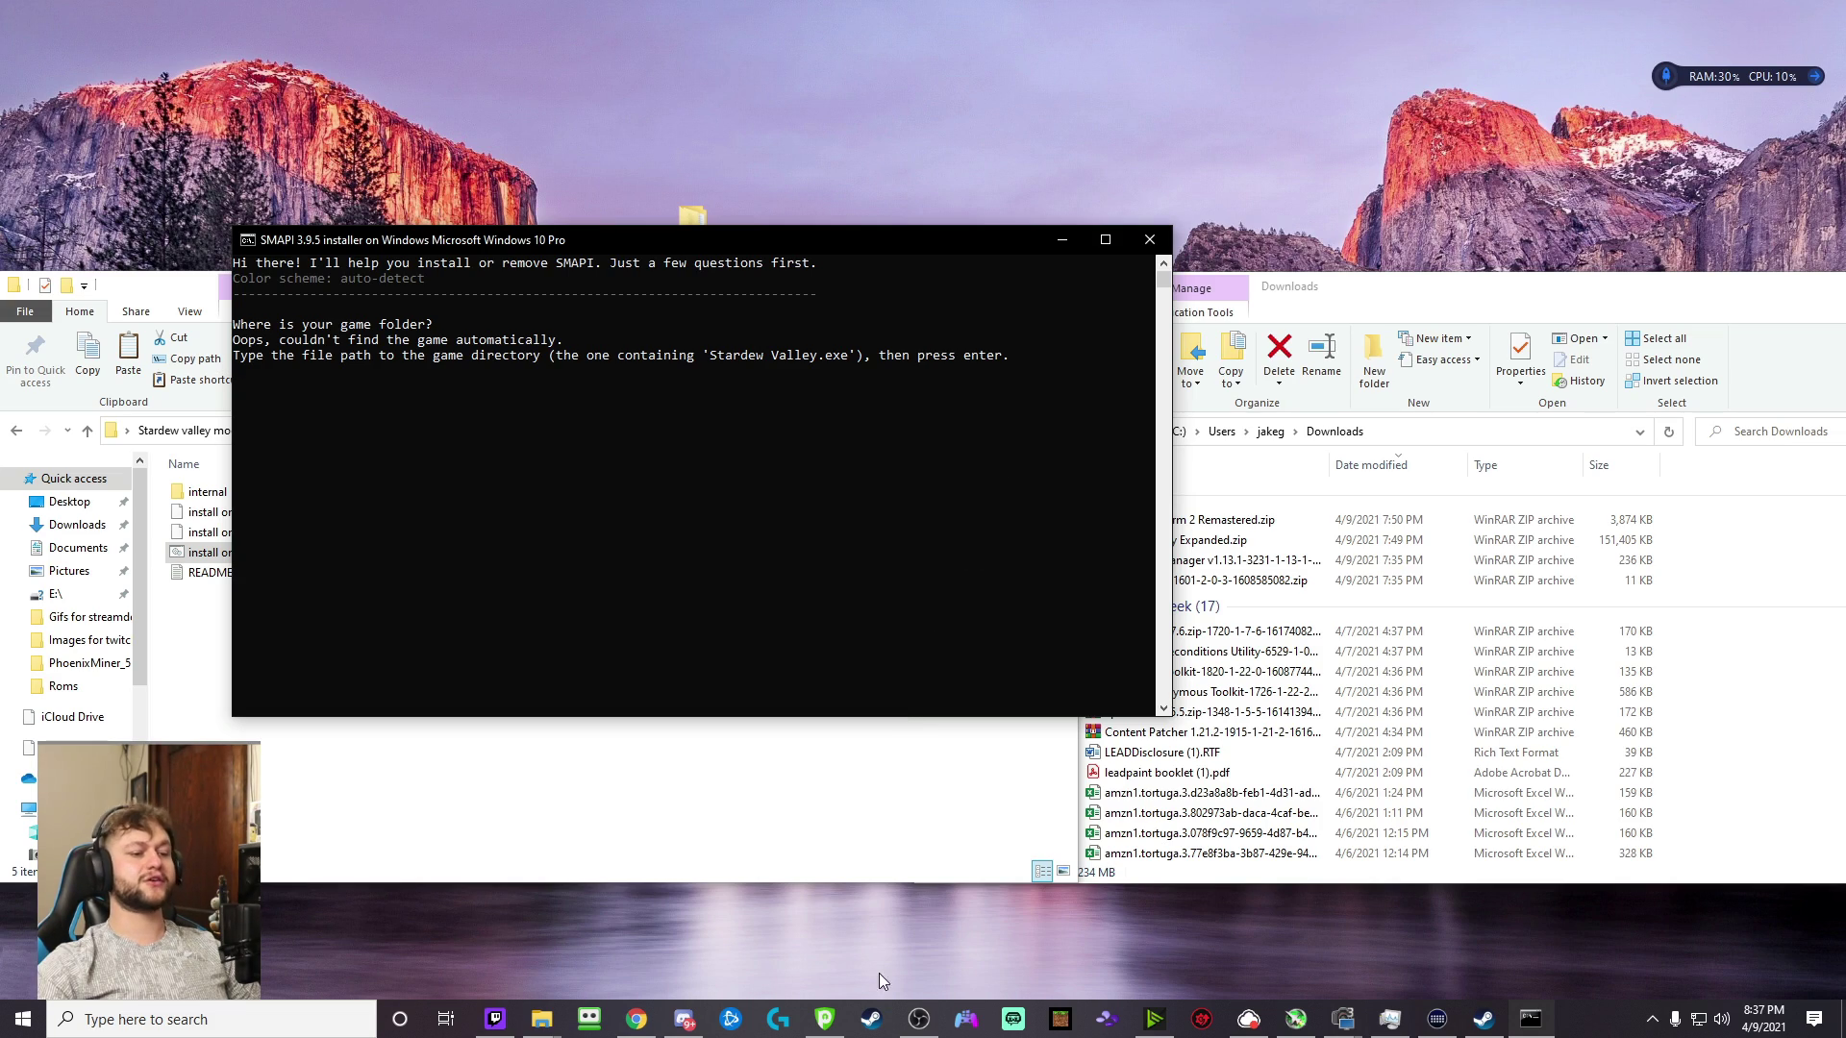
- Open Stardew Valley's local files folder from the Steam library's Manage menu
click(873, 1019)
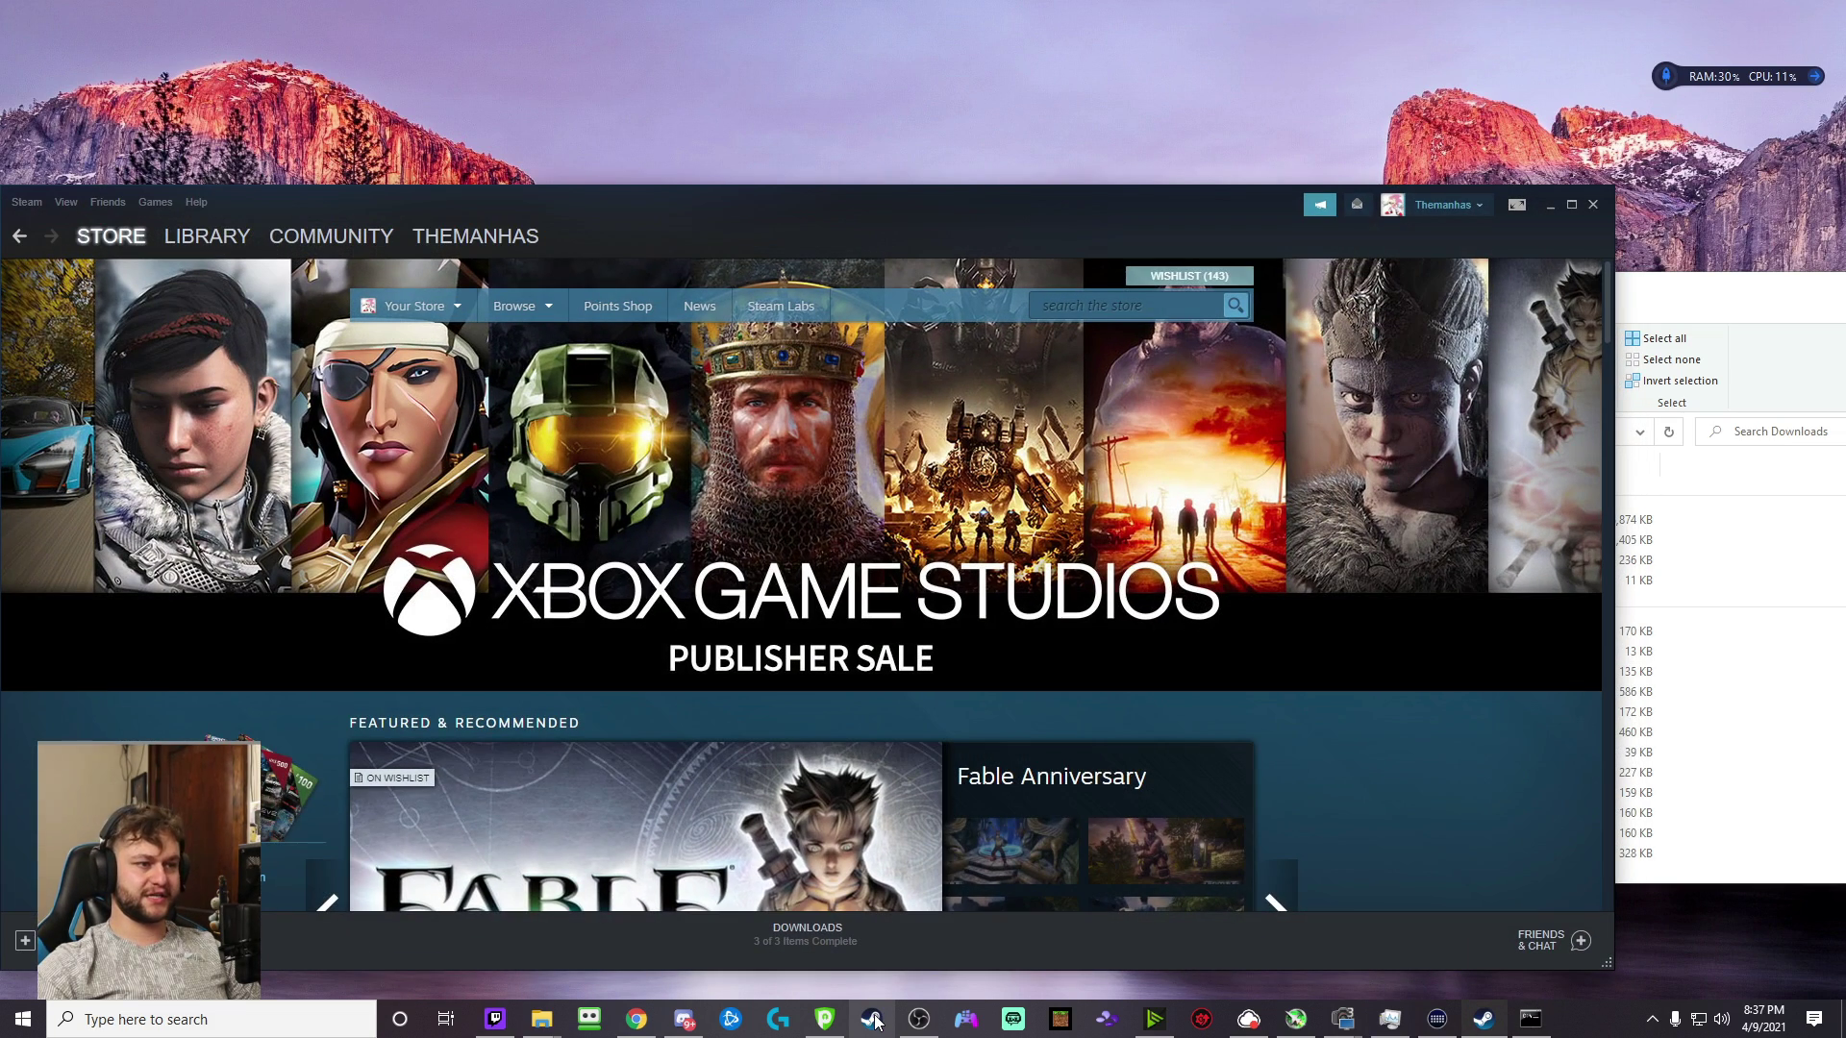
click(1571, 204)
click(197, 53)
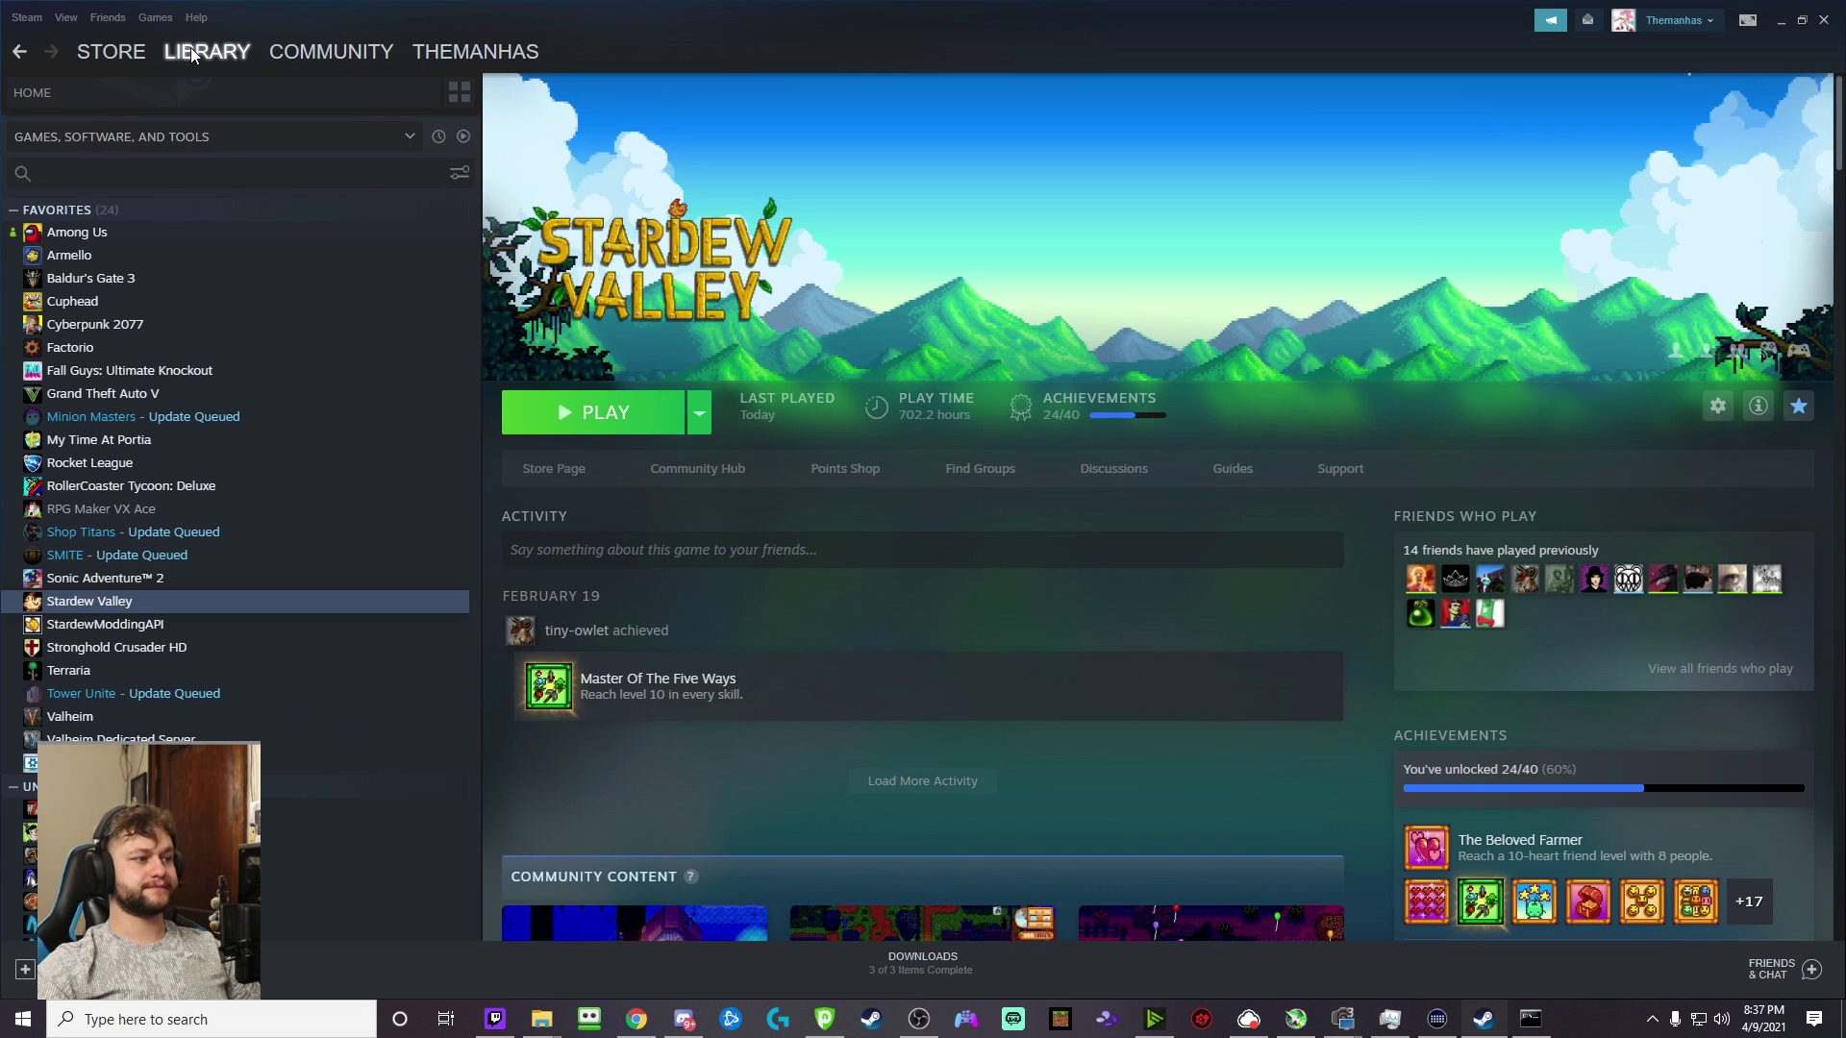
right_click(130, 601)
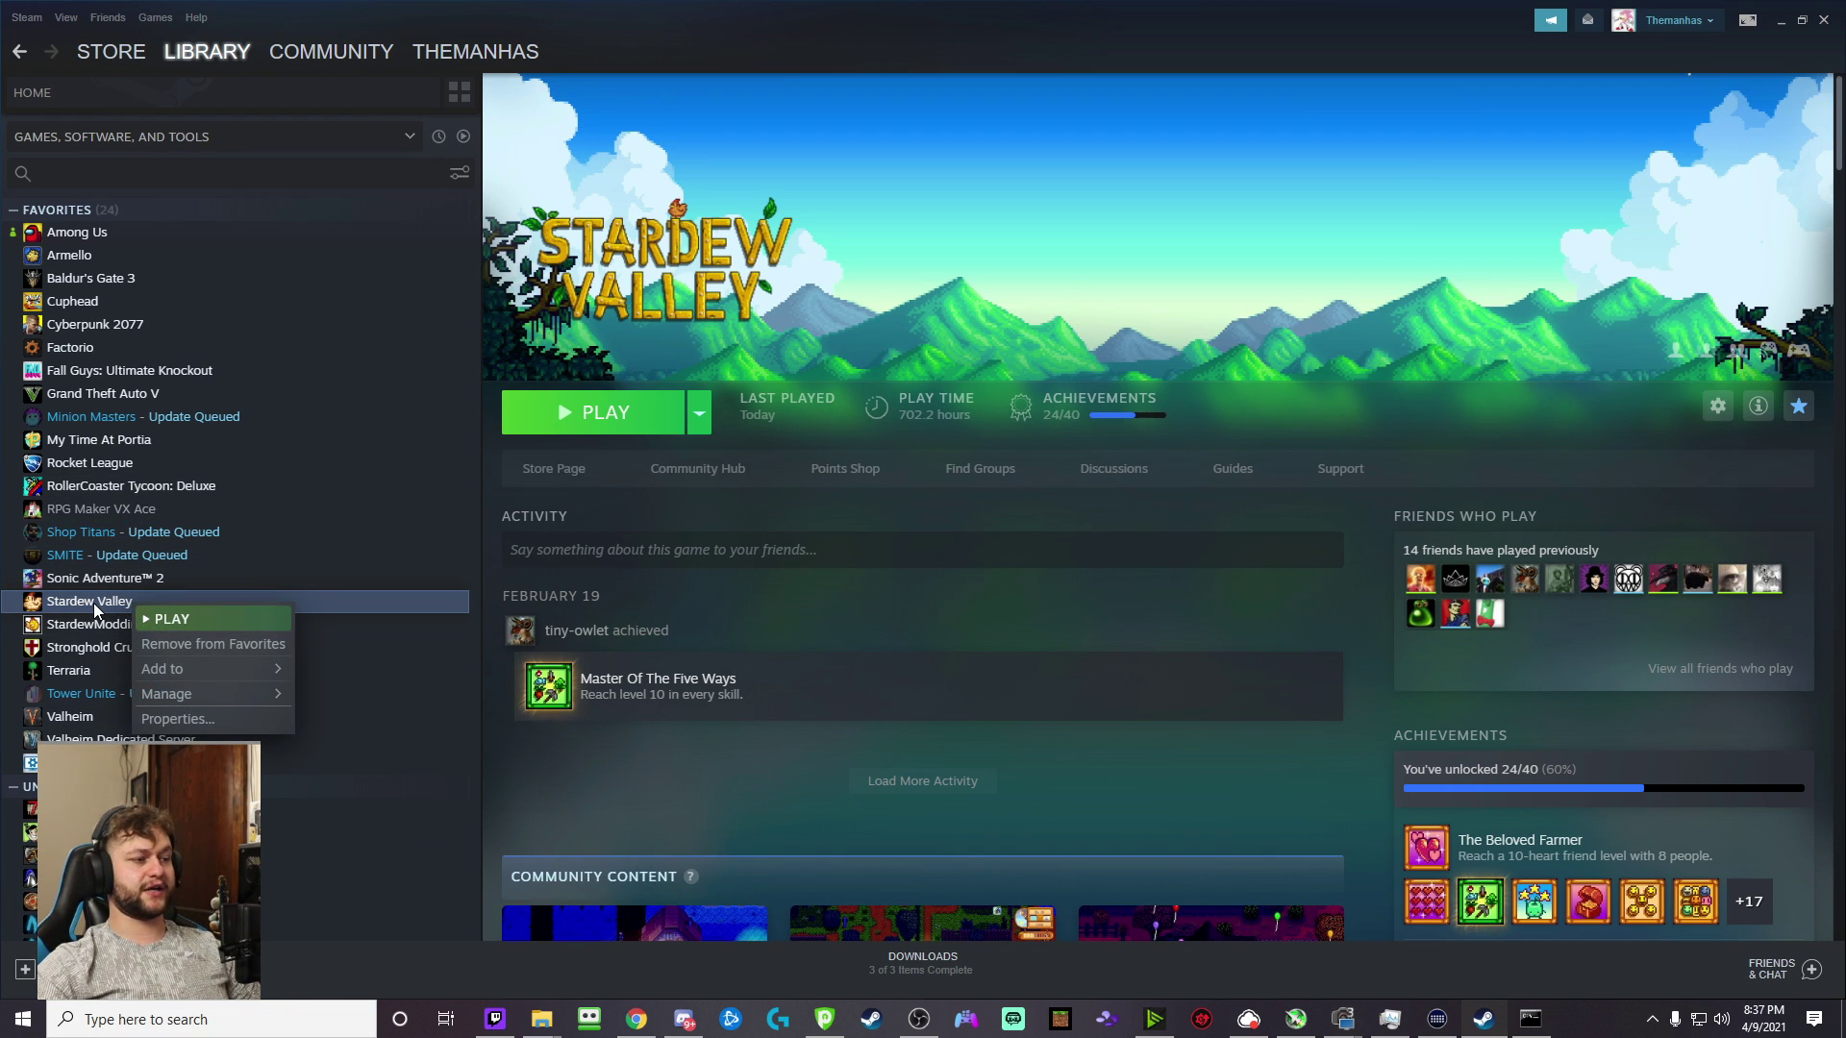
mouse_move(186, 694)
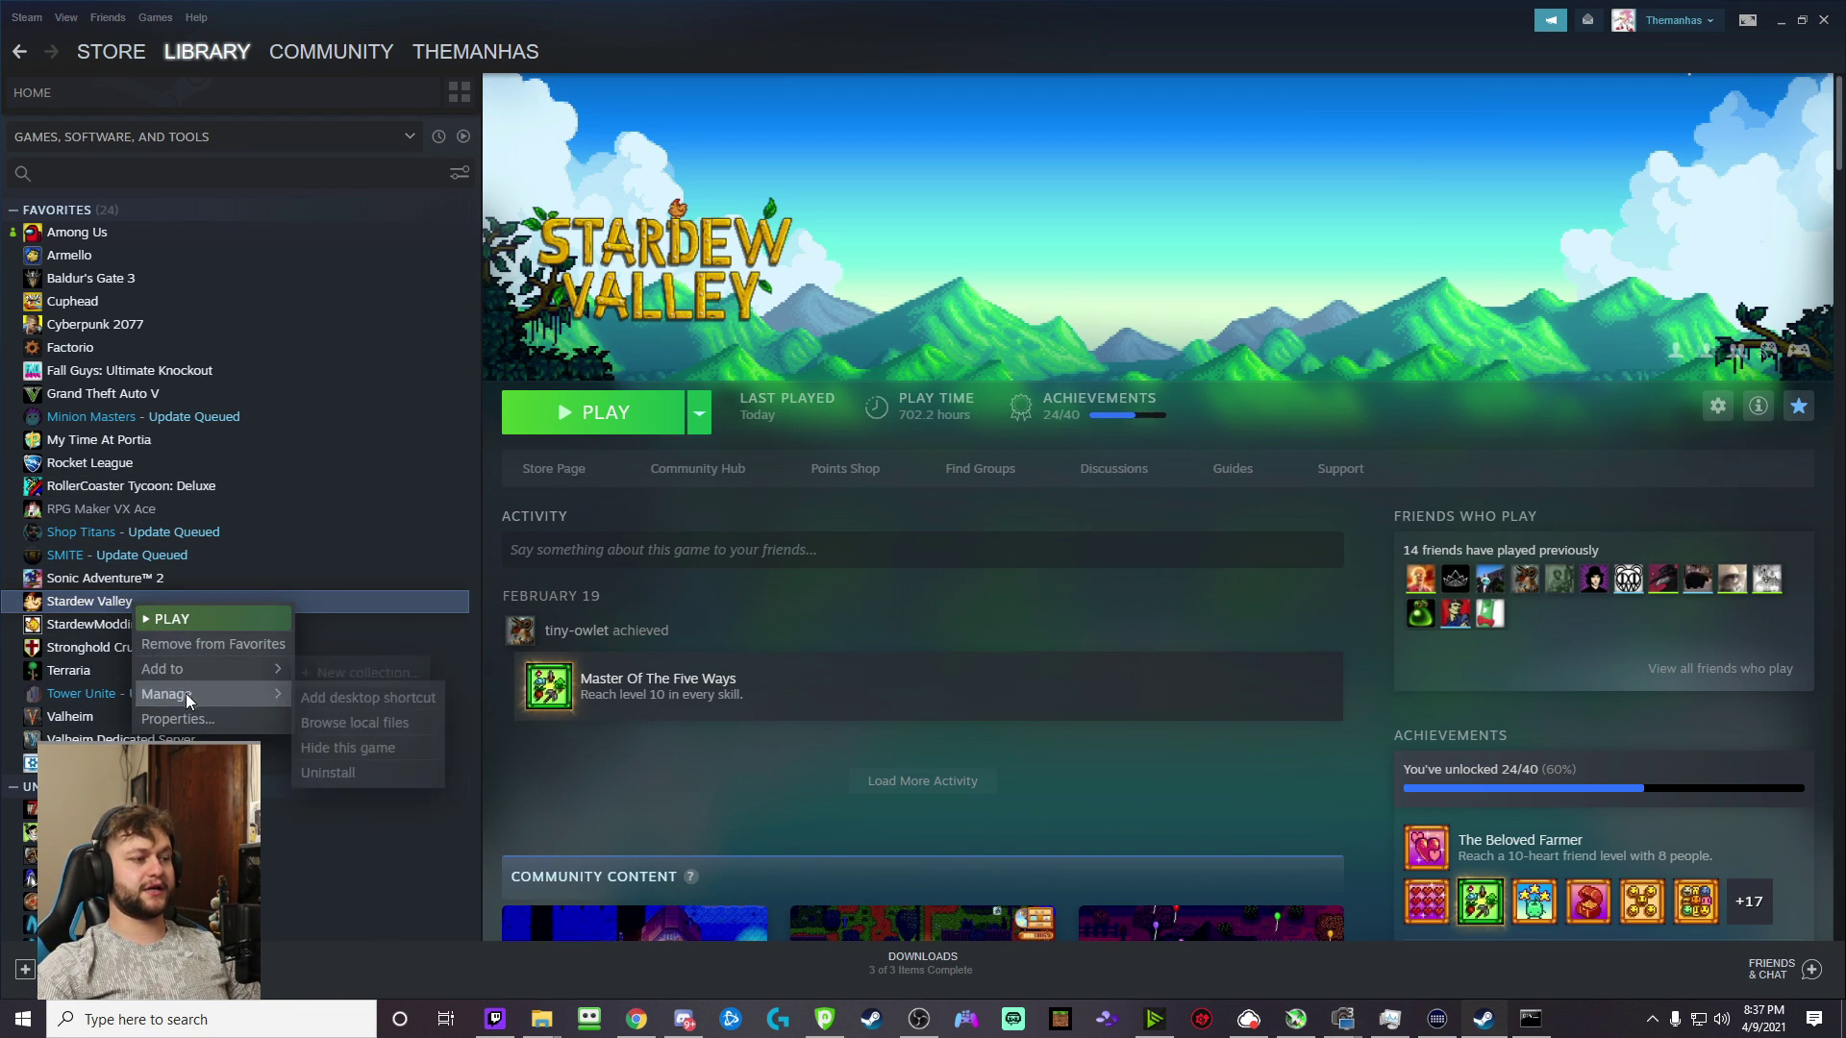
click(401, 722)
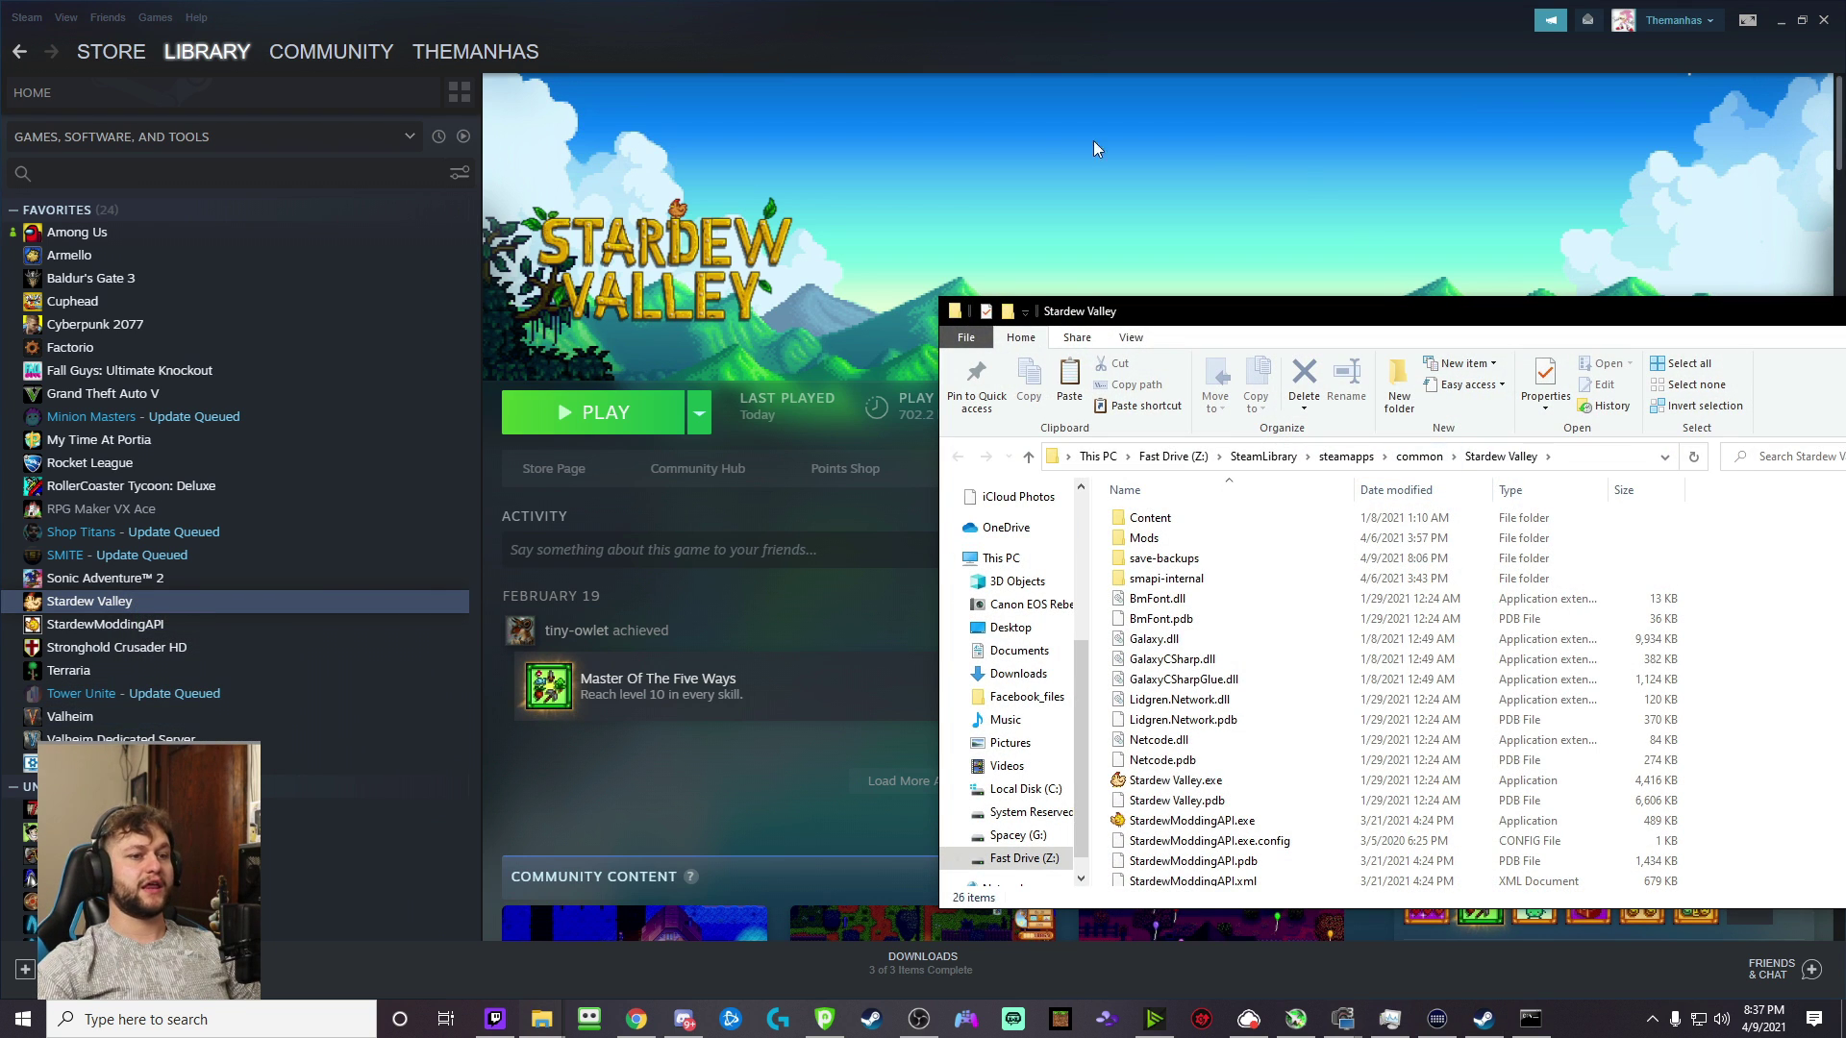
- Copy the game folder's address from the Explorer address bar, then minimize Explorer
drag(1432, 318, 881, 324)
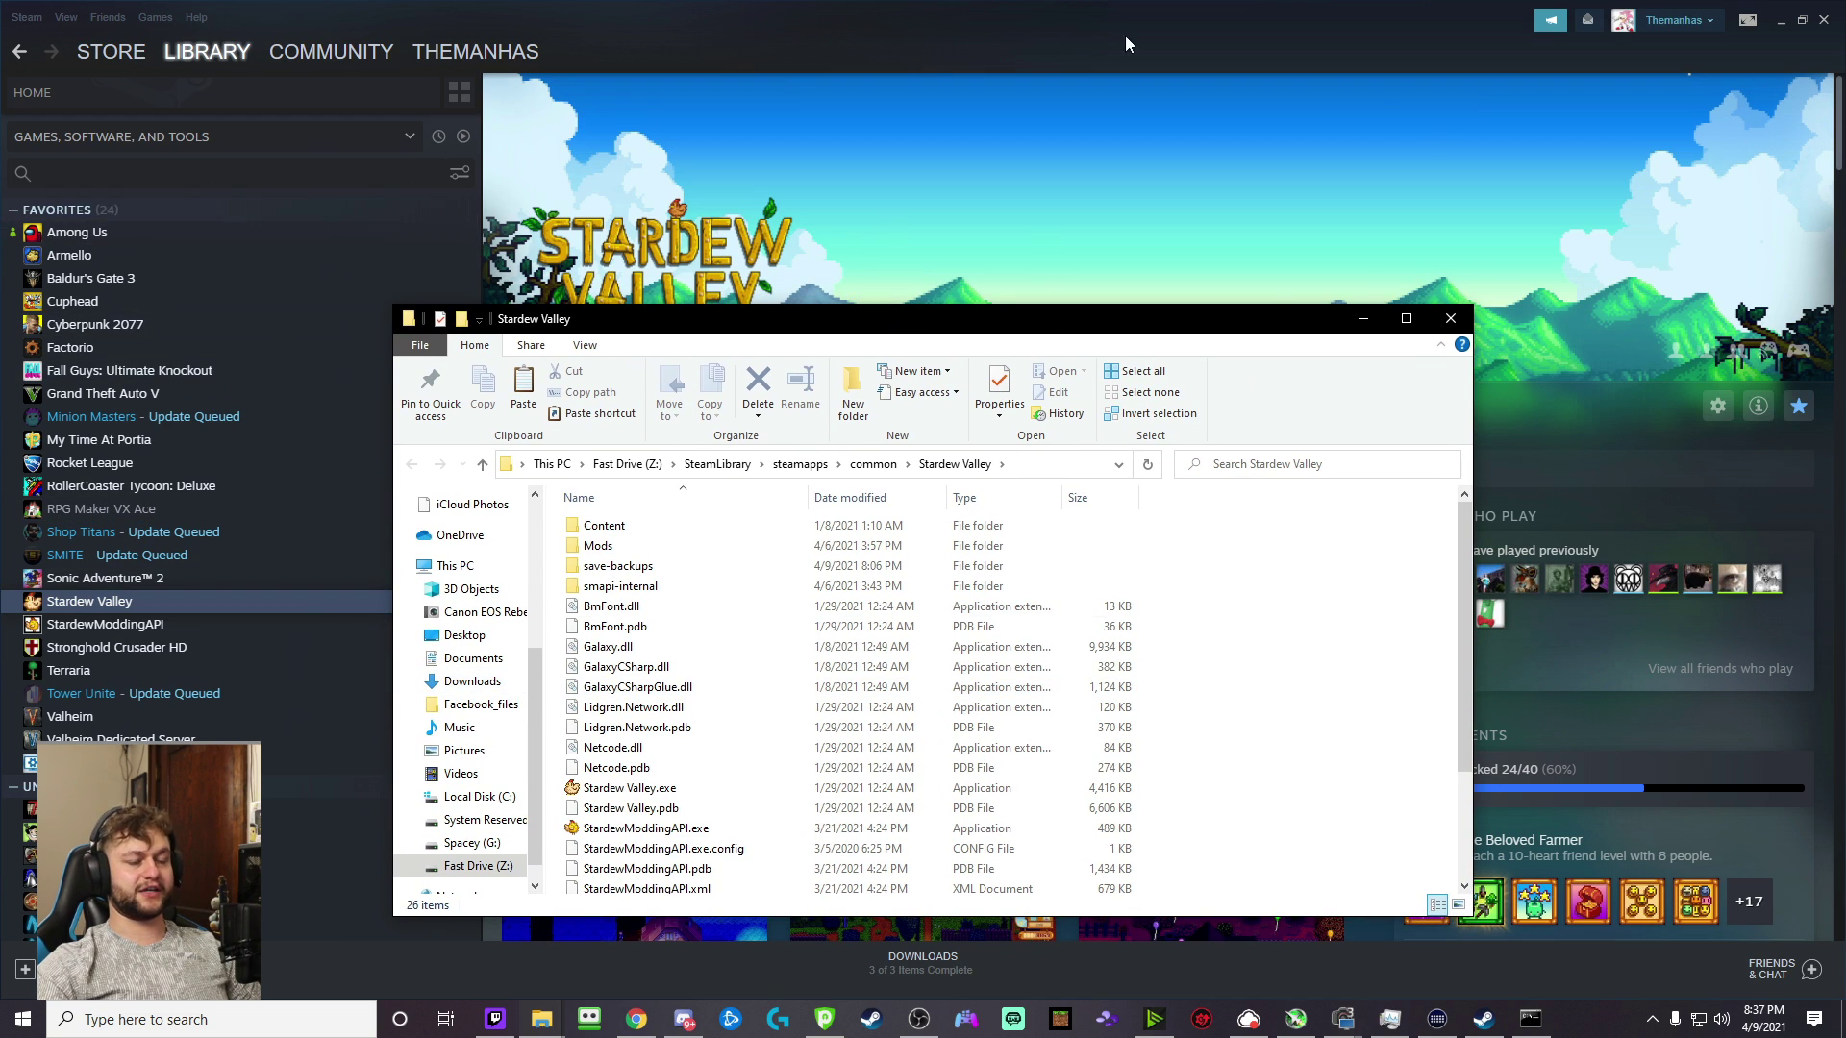
right_click(1046, 475)
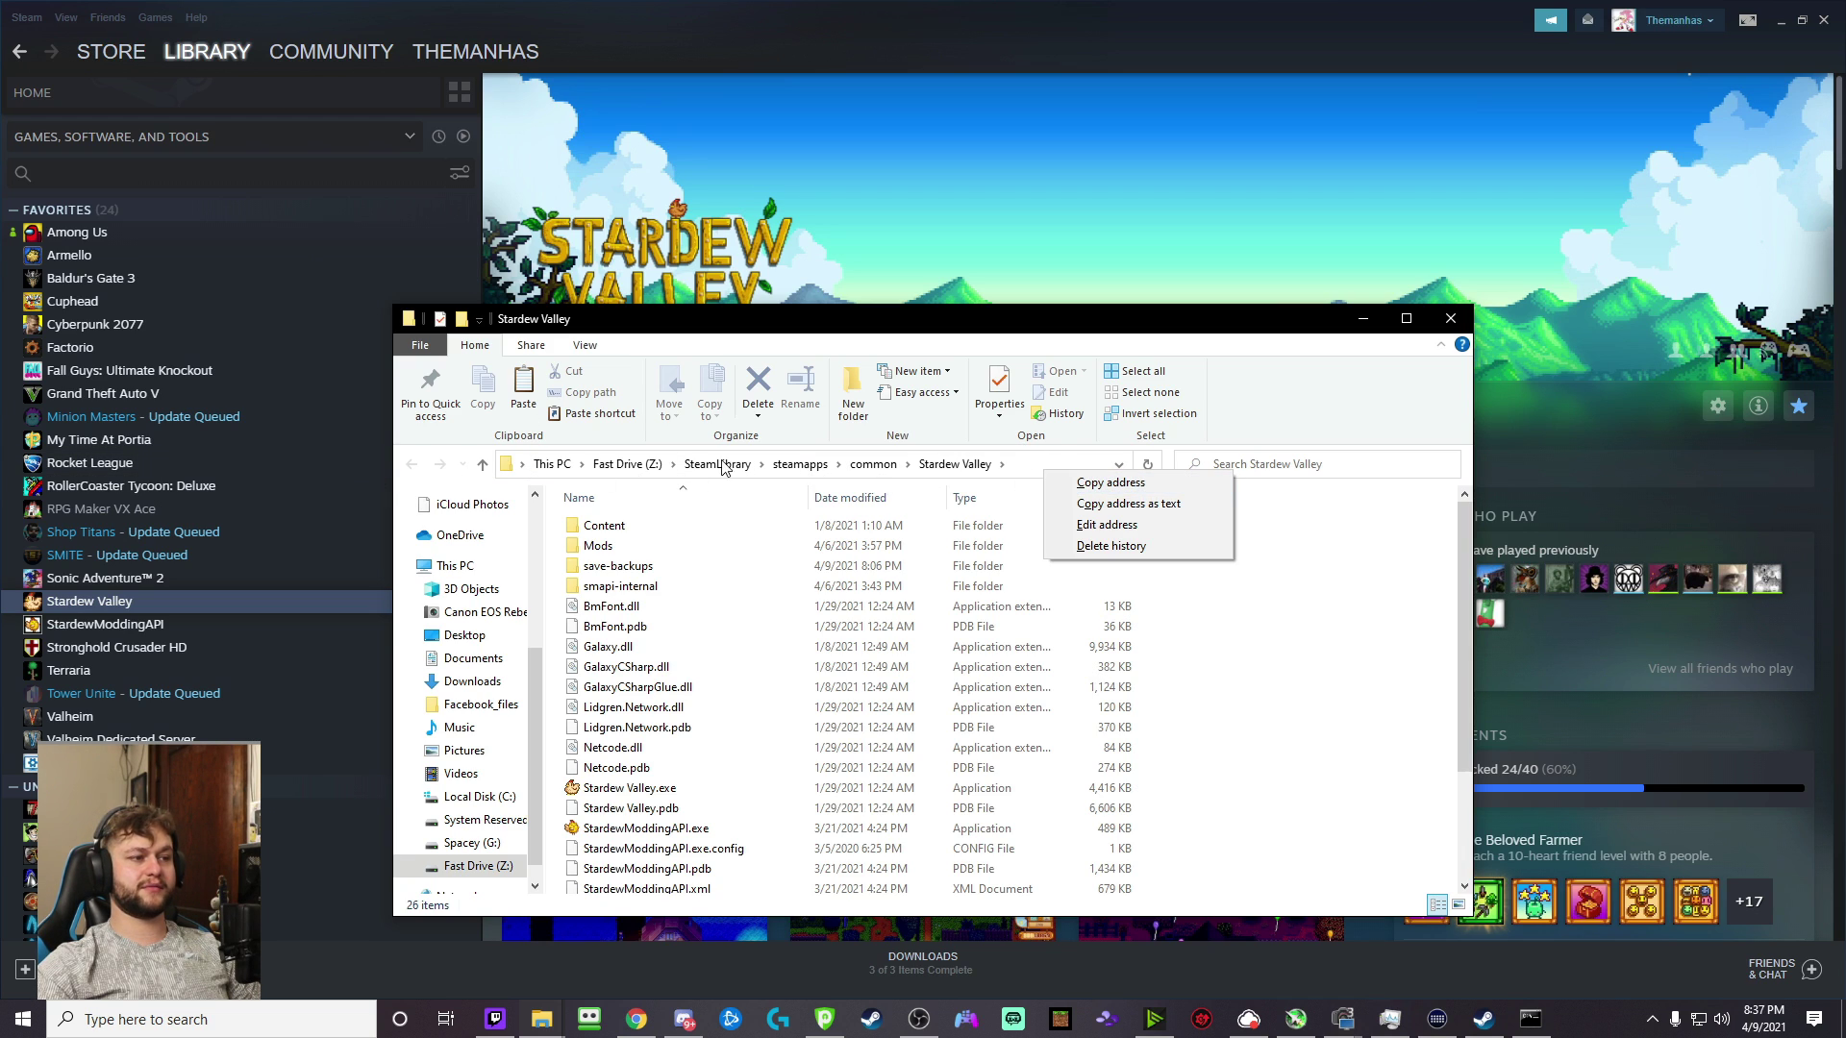
click(1157, 485)
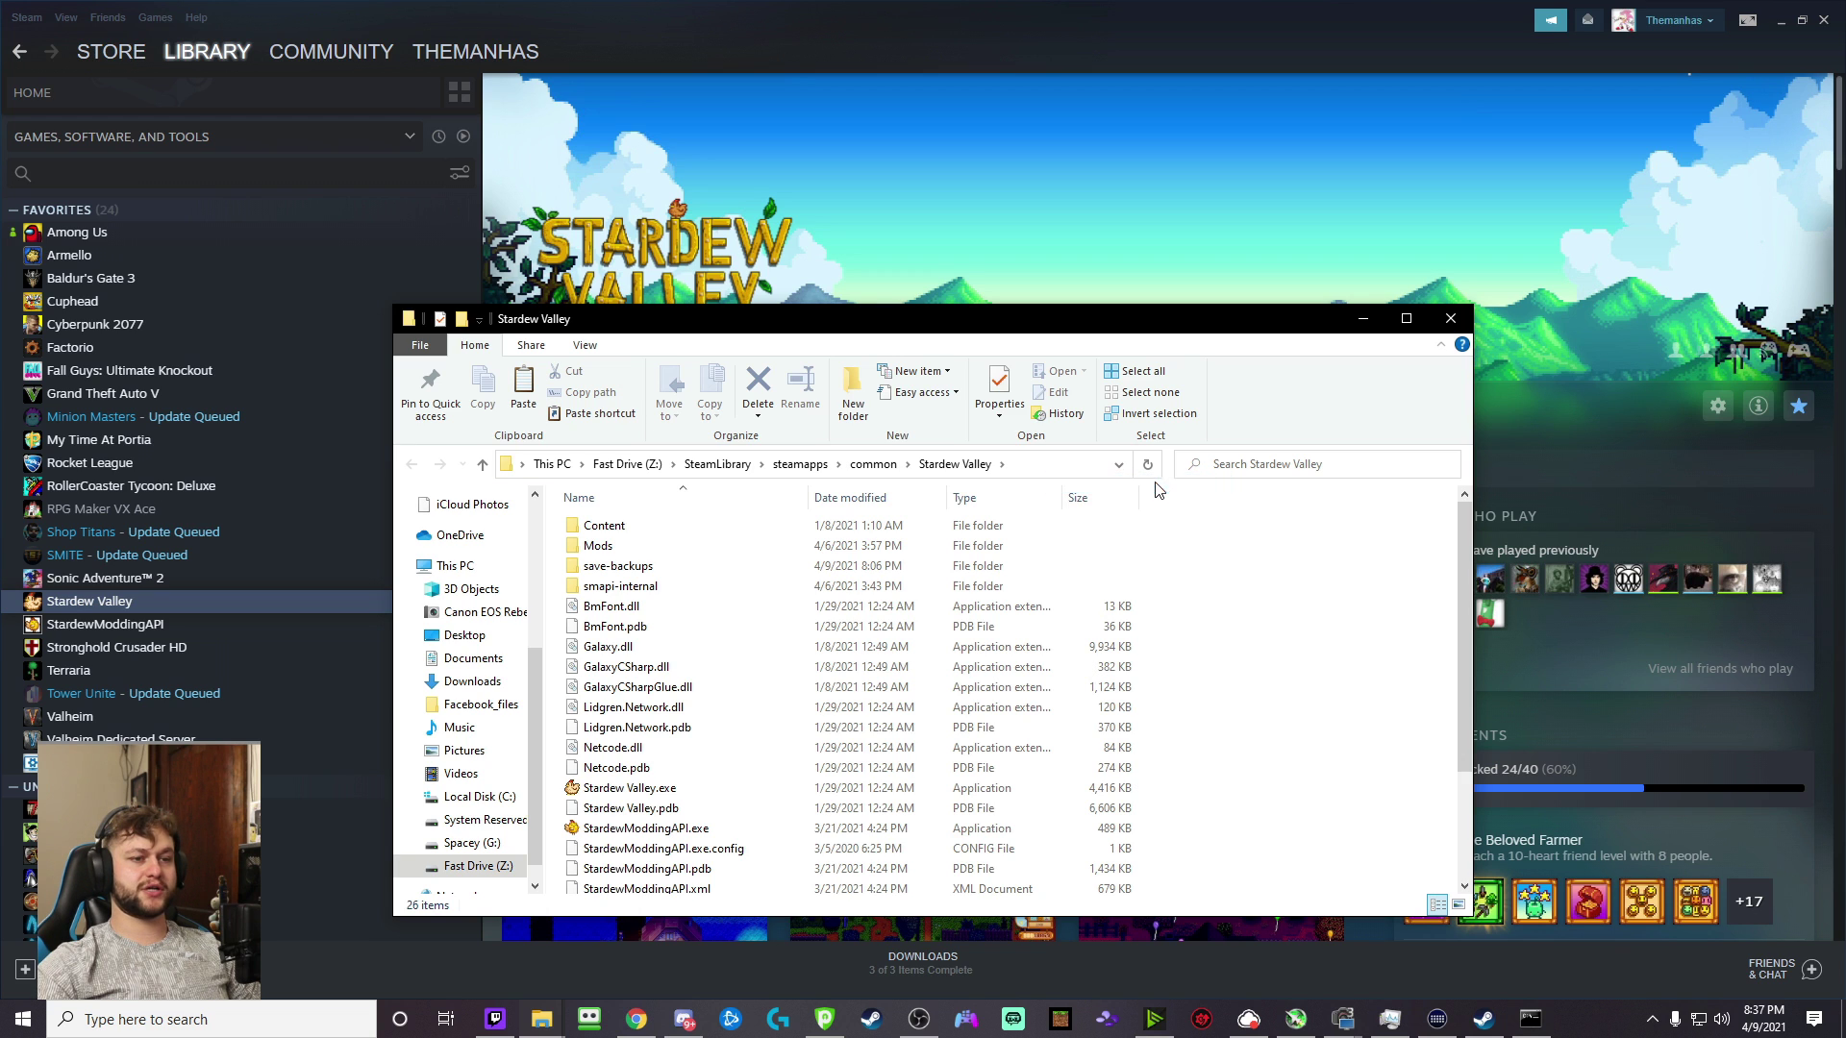
click(1363, 319)
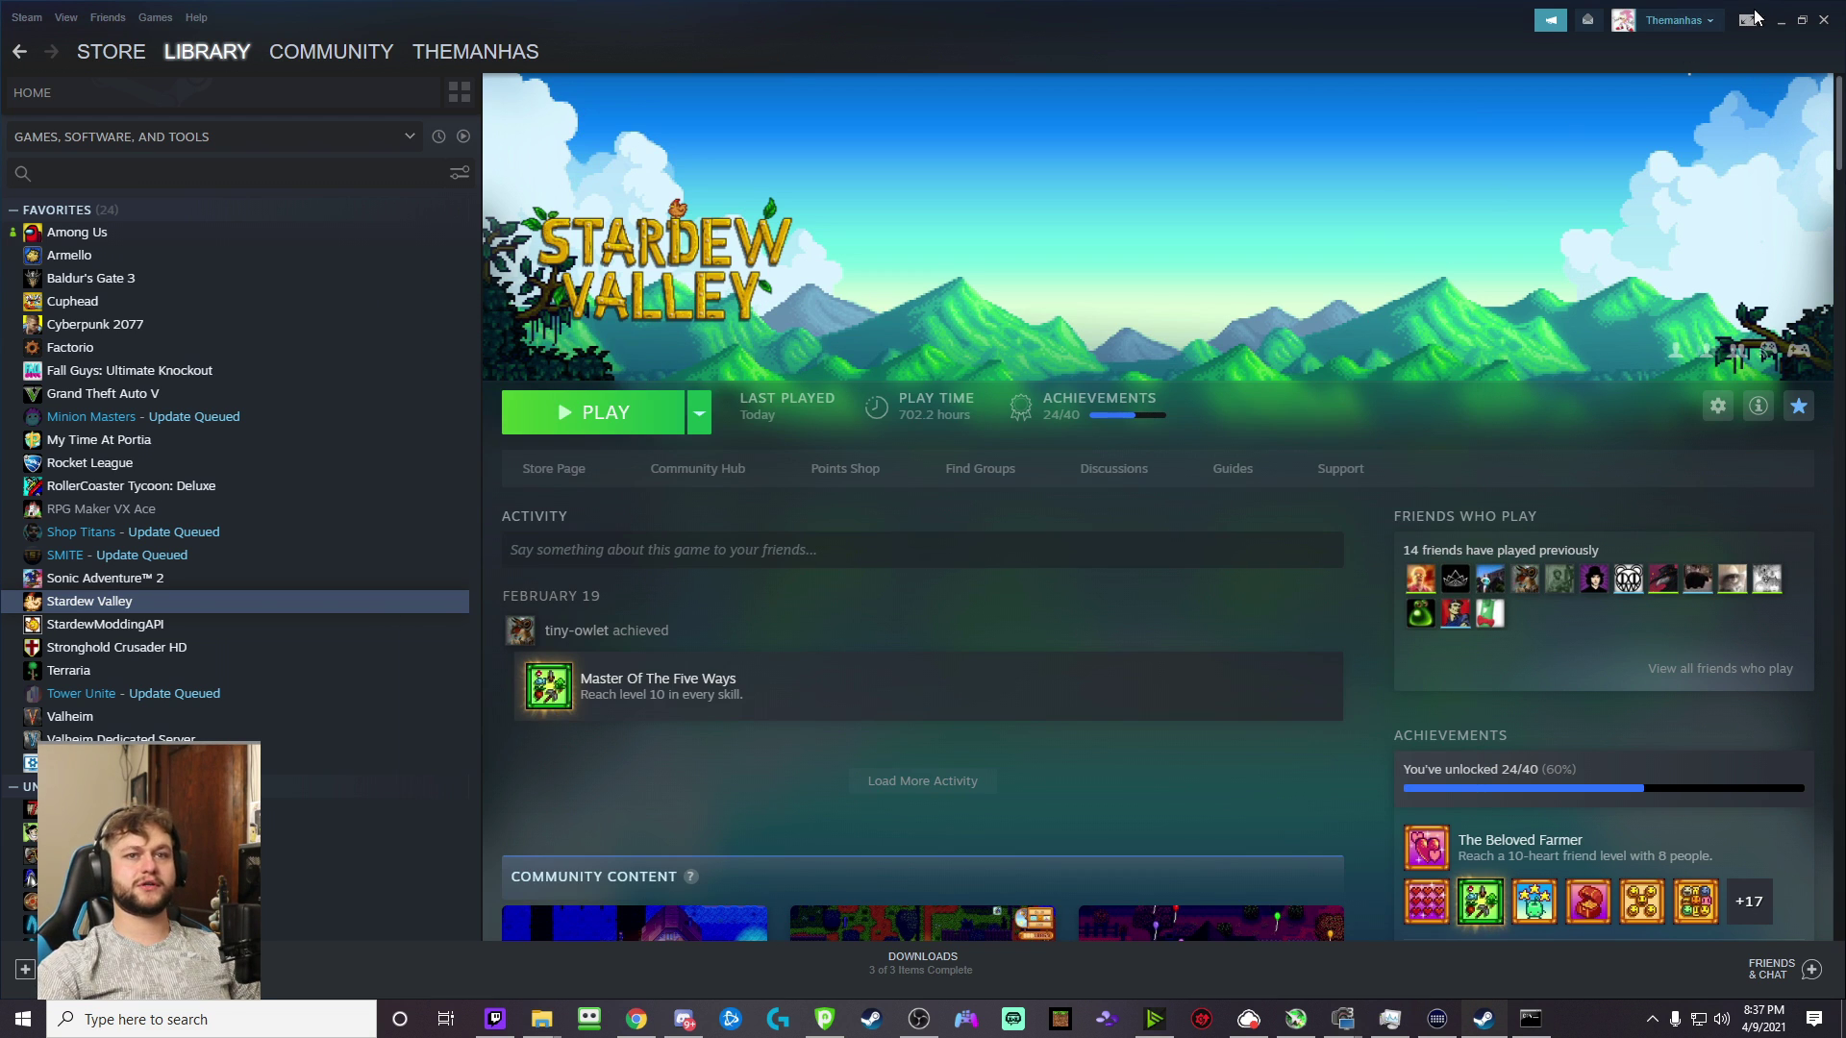
- Paste the Stardew Valley folder path into the SMAPI installer, then close it and return to Stardew valley mods
click(1777, 21)
click(905, 448)
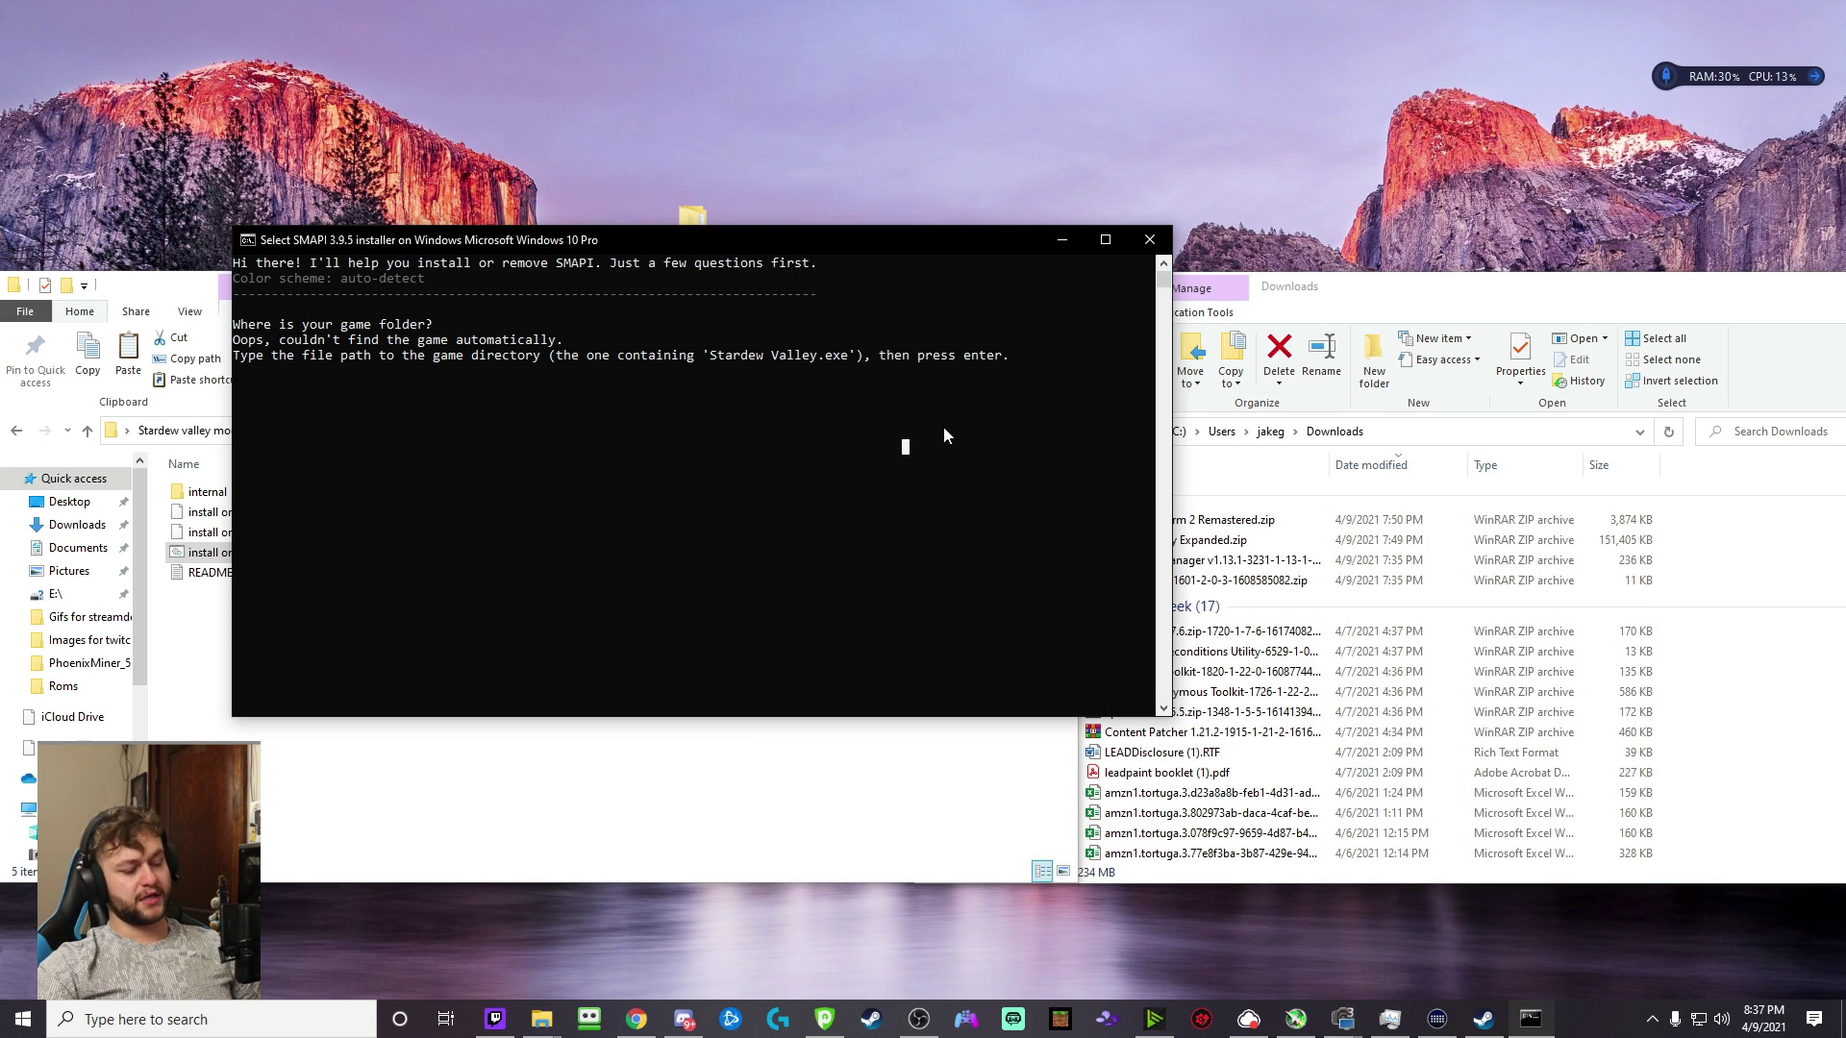
key(ctrl+v)
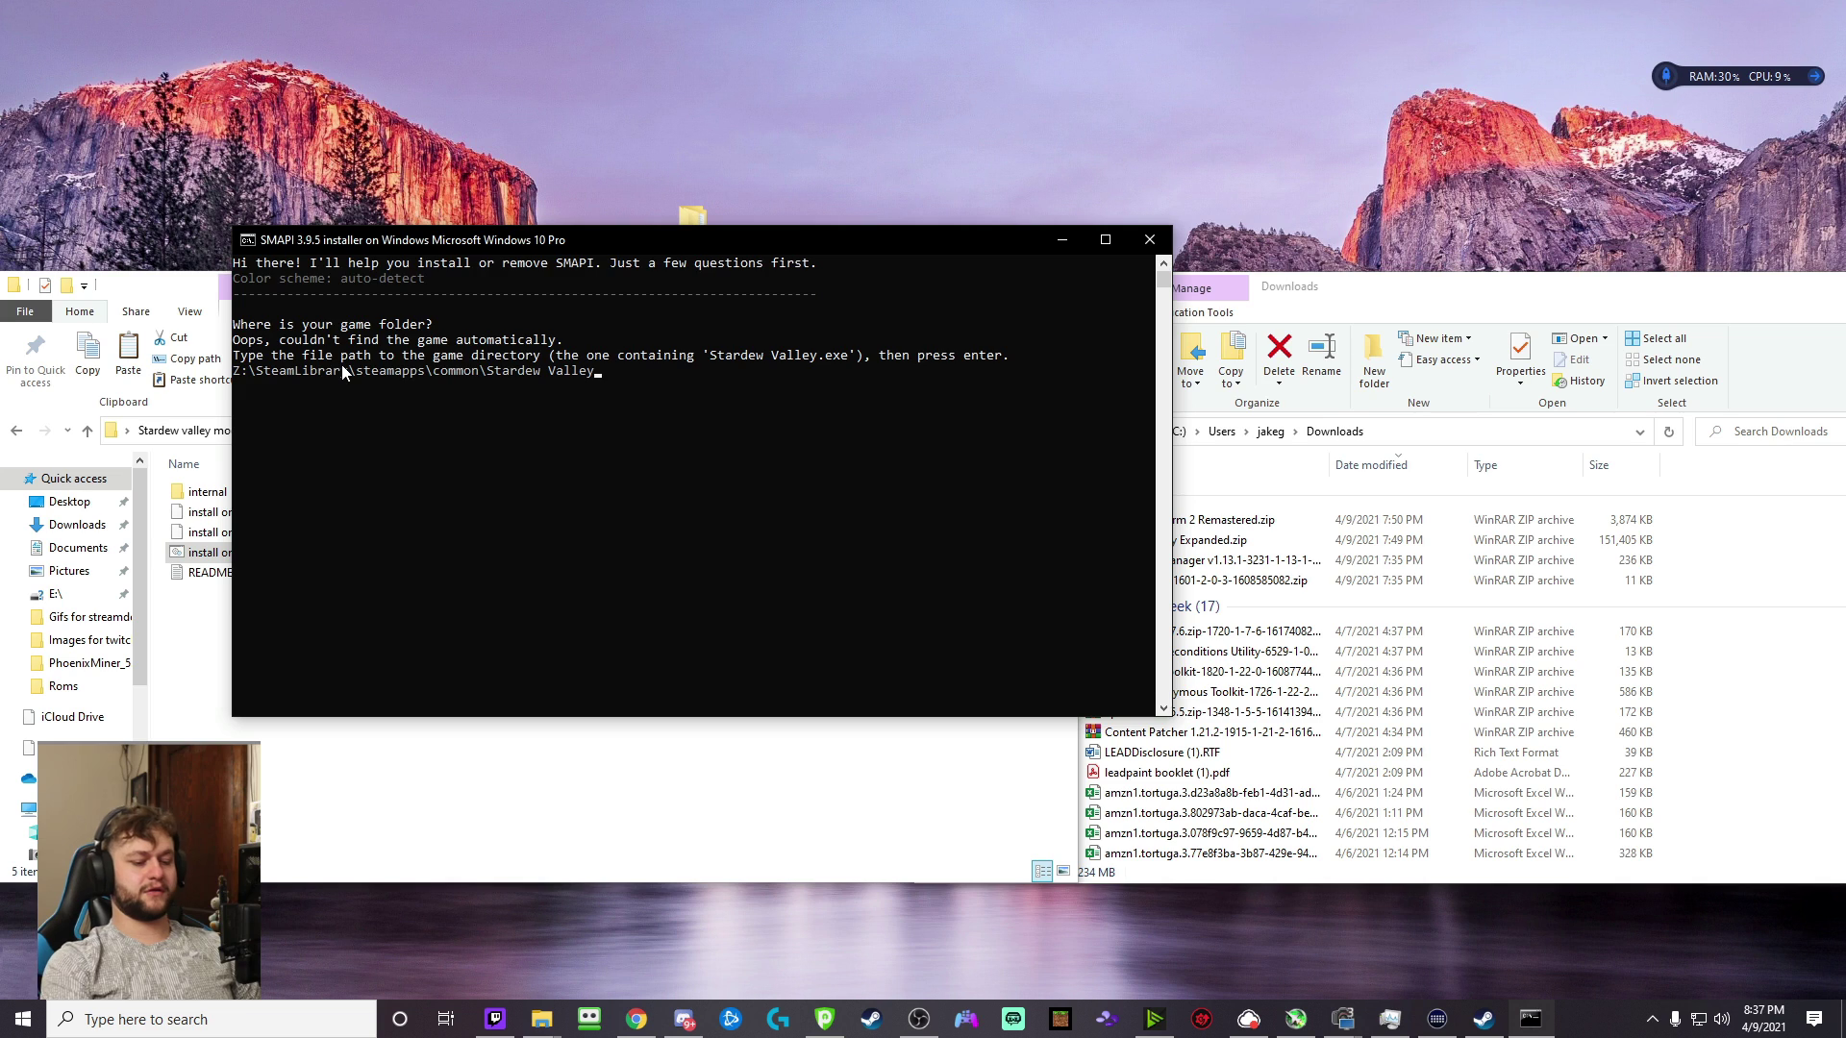
key(Return)
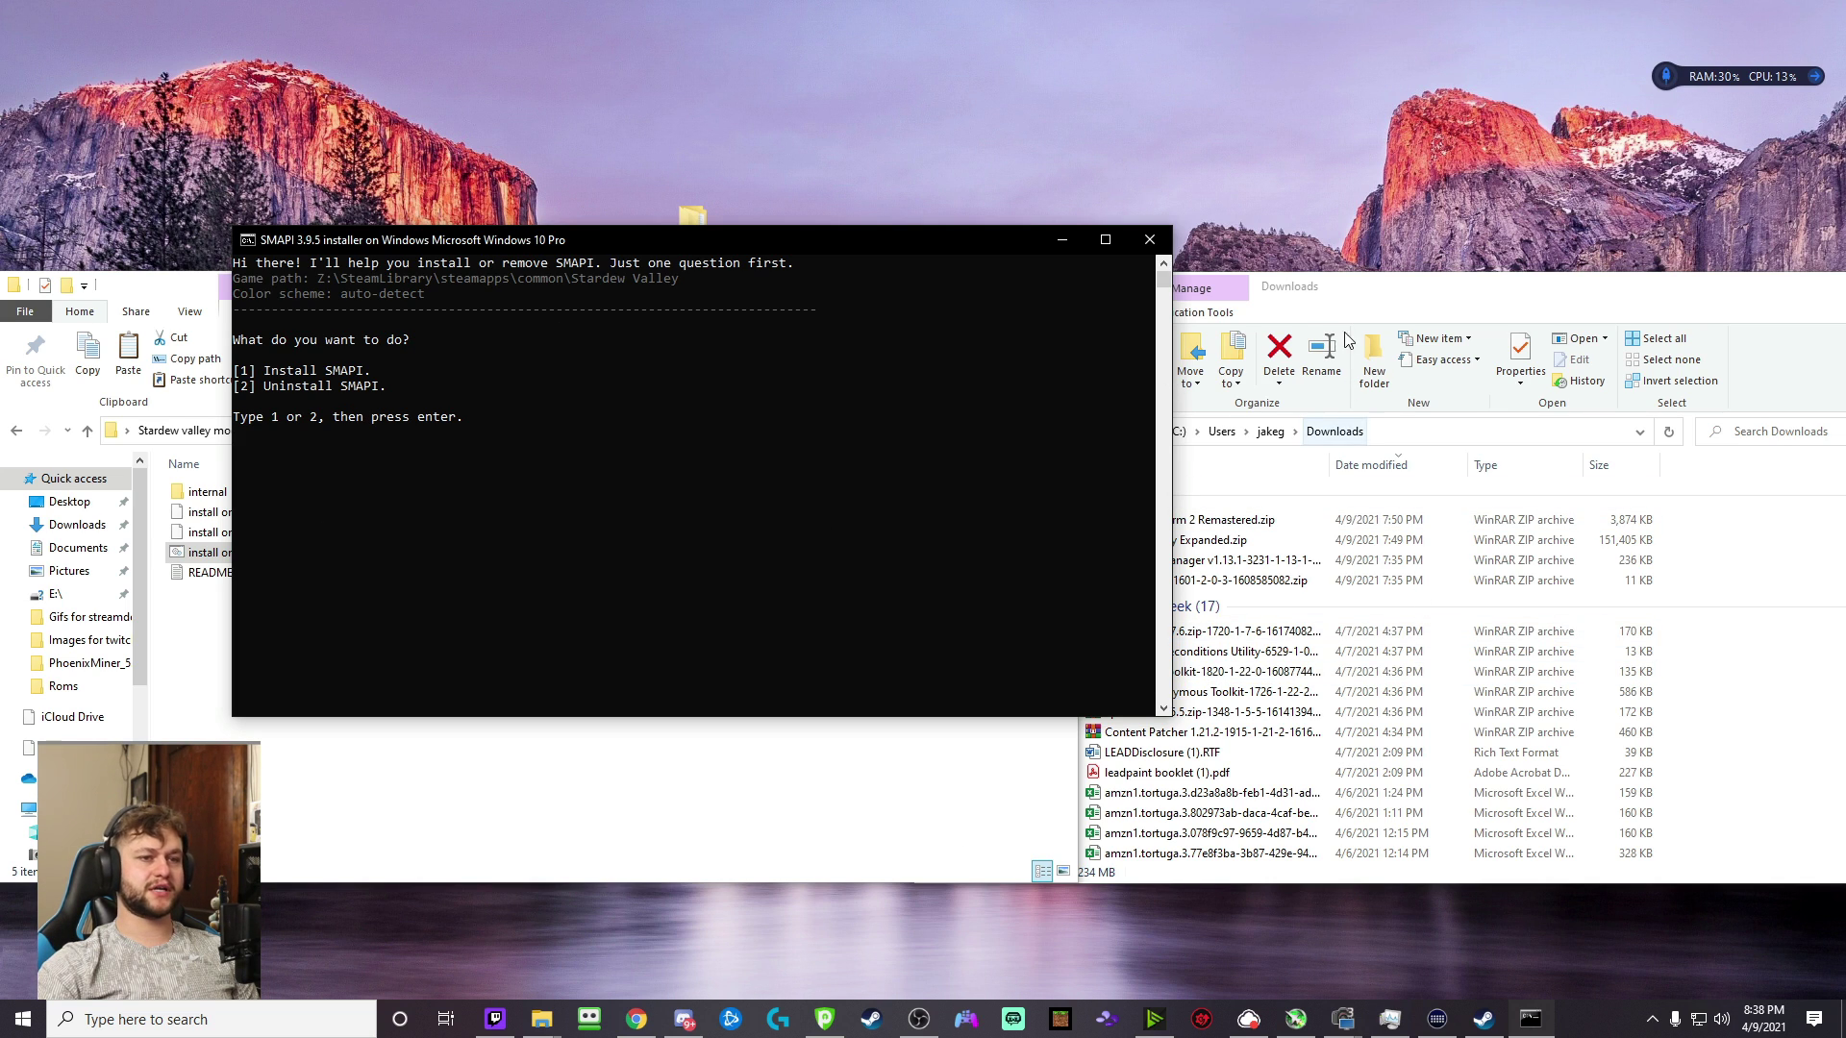
click(1149, 239)
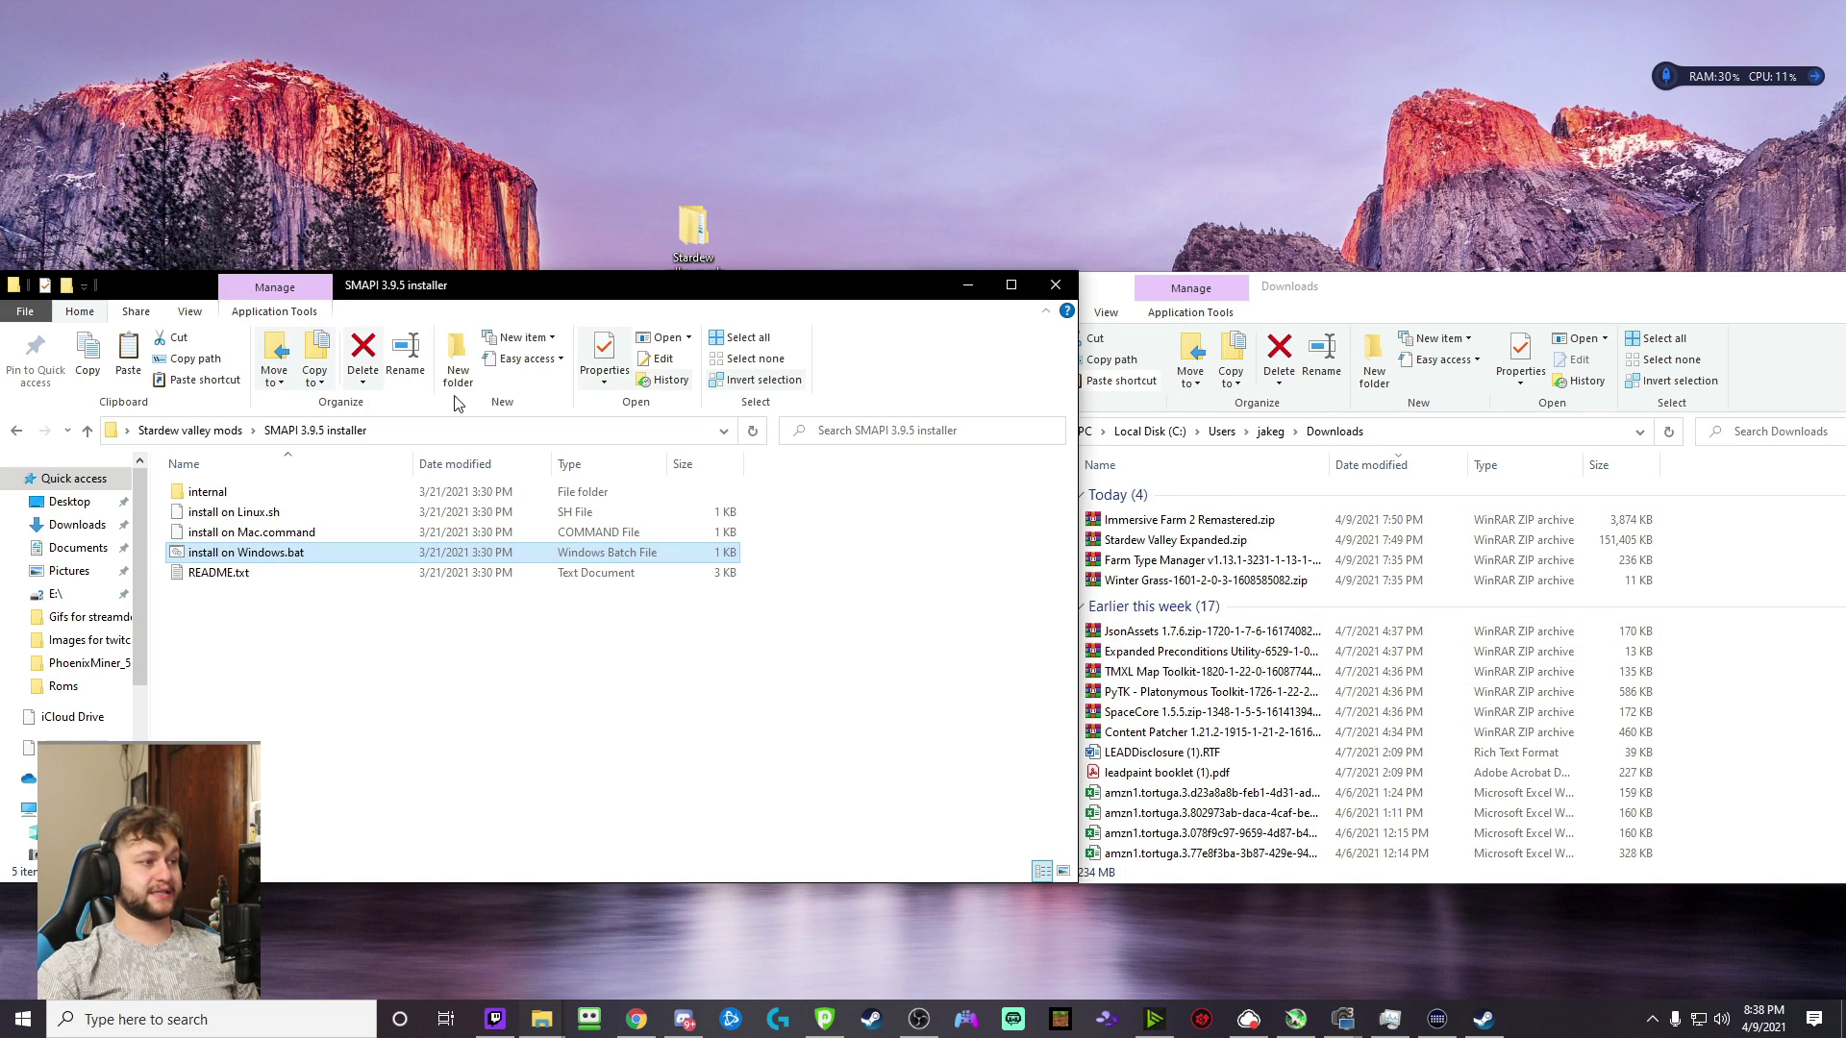
click(17, 431)
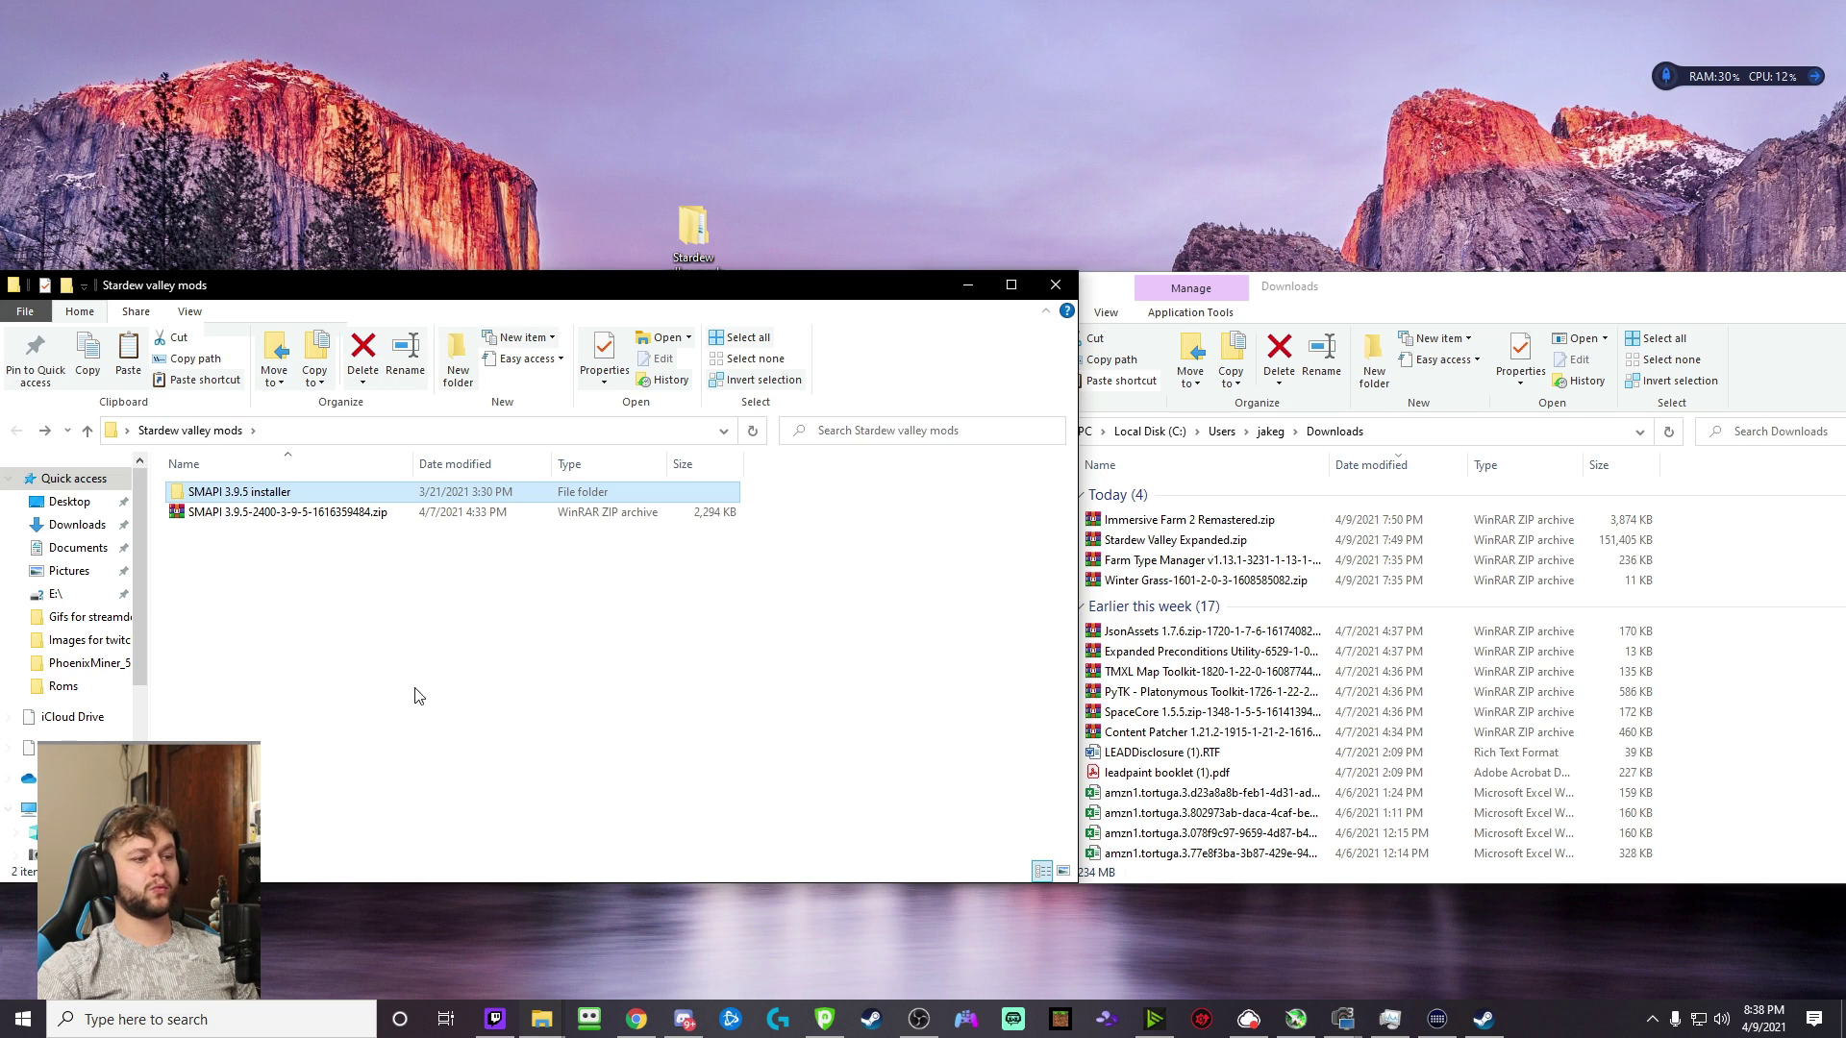
- Select the SMAPI 3.9.5 installer folder and its zip, and delete both
drag(566, 689, 206, 473)
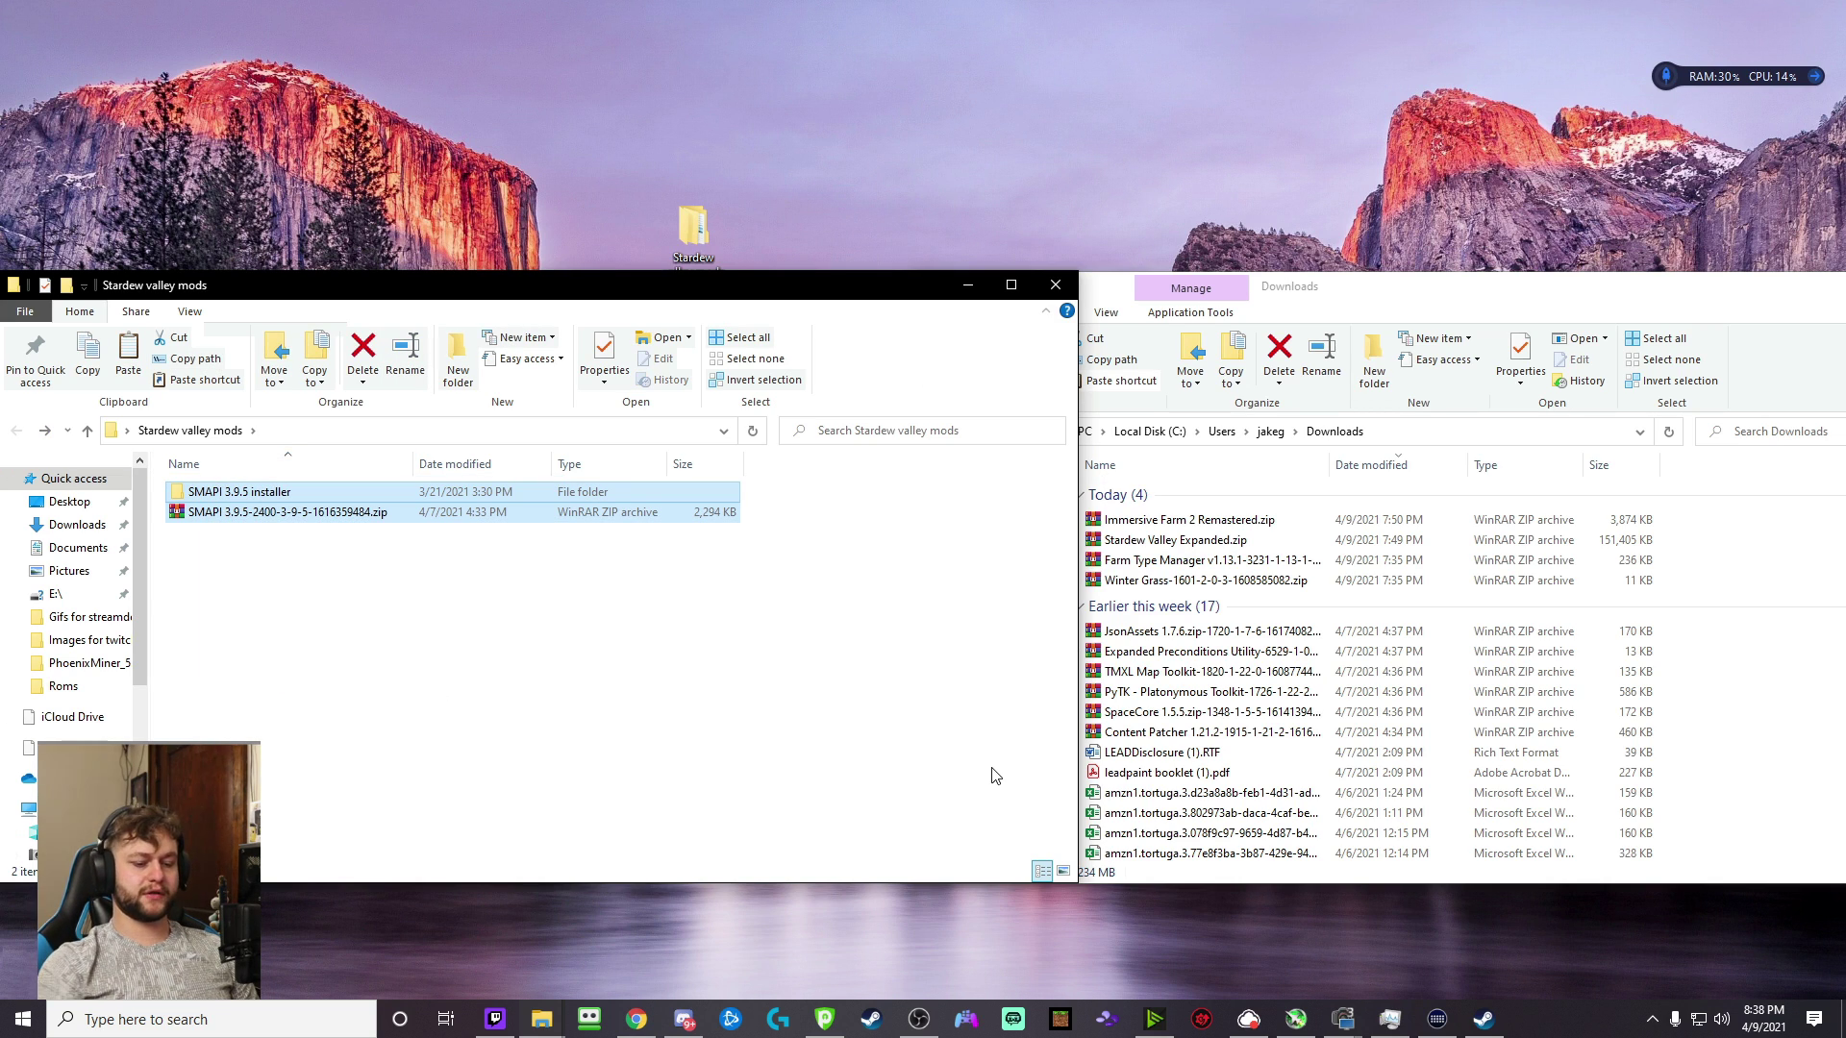
key(Delete)
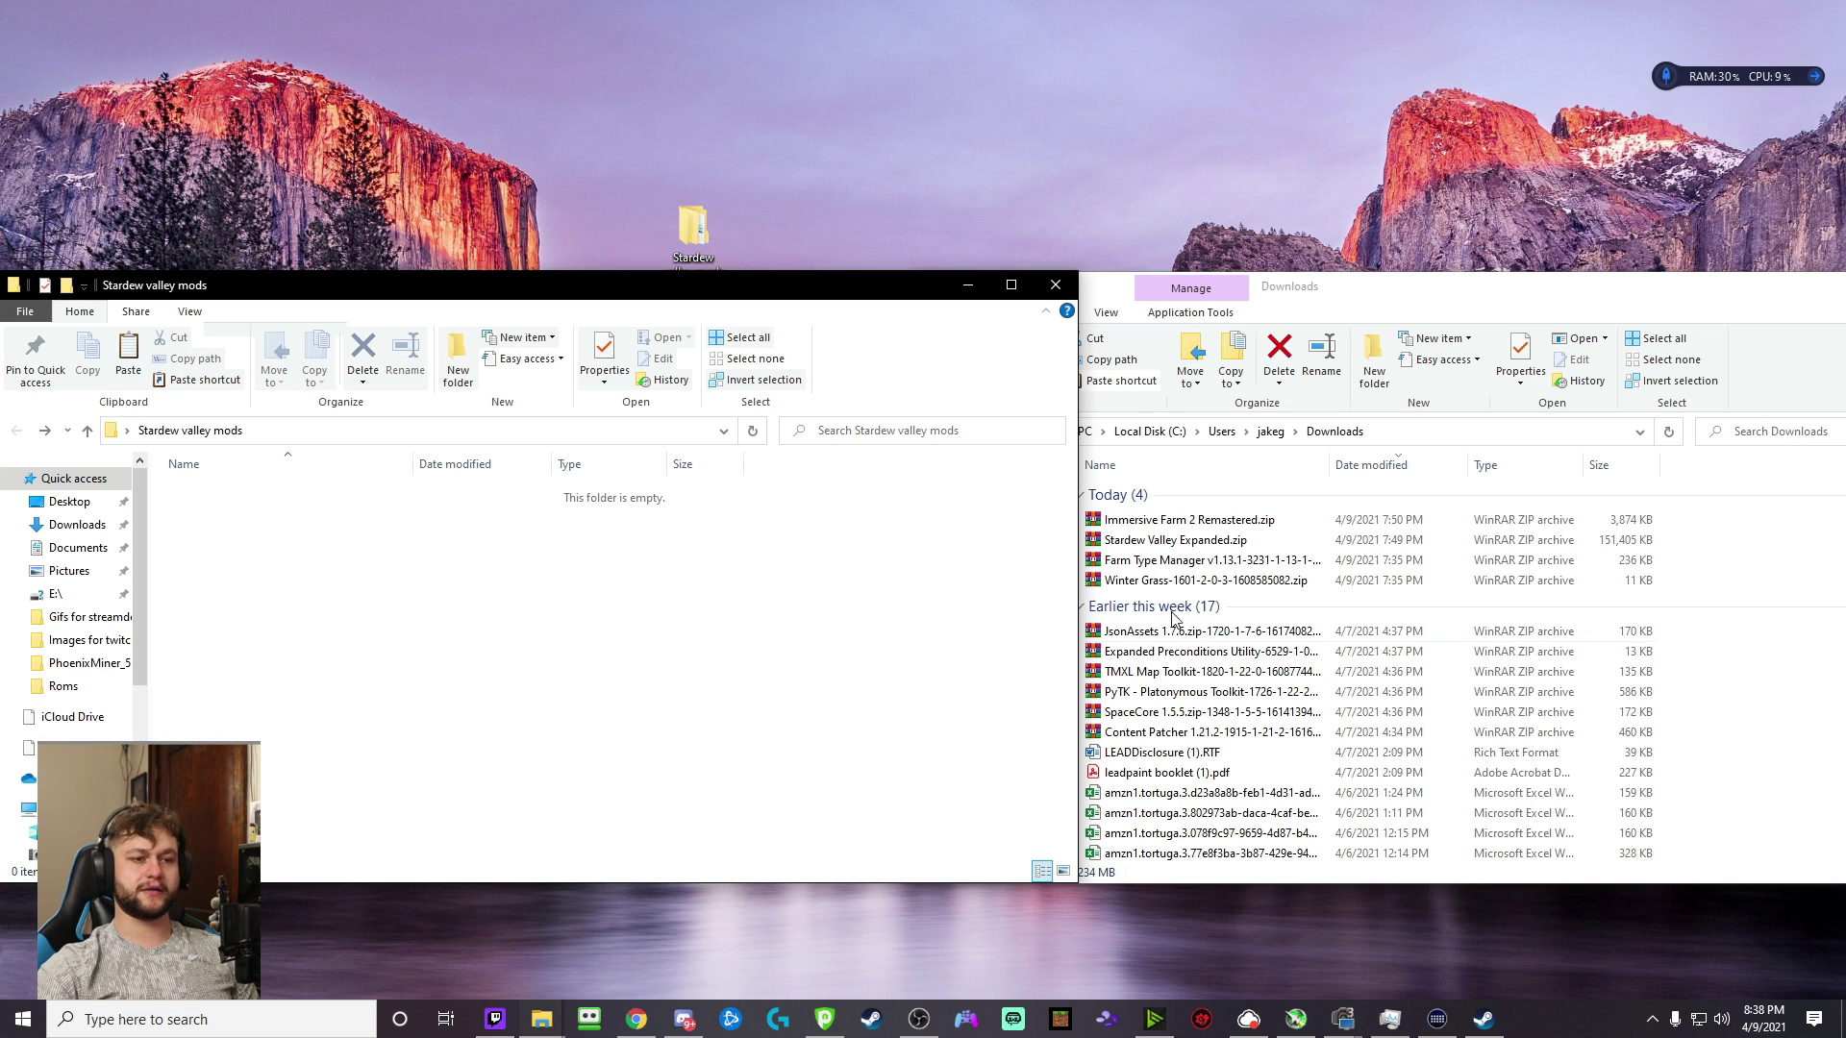
- Open Content Patcher, TMXLoader and PyTK from the install guide in new tabs
click(637, 1019)
click(321, 10)
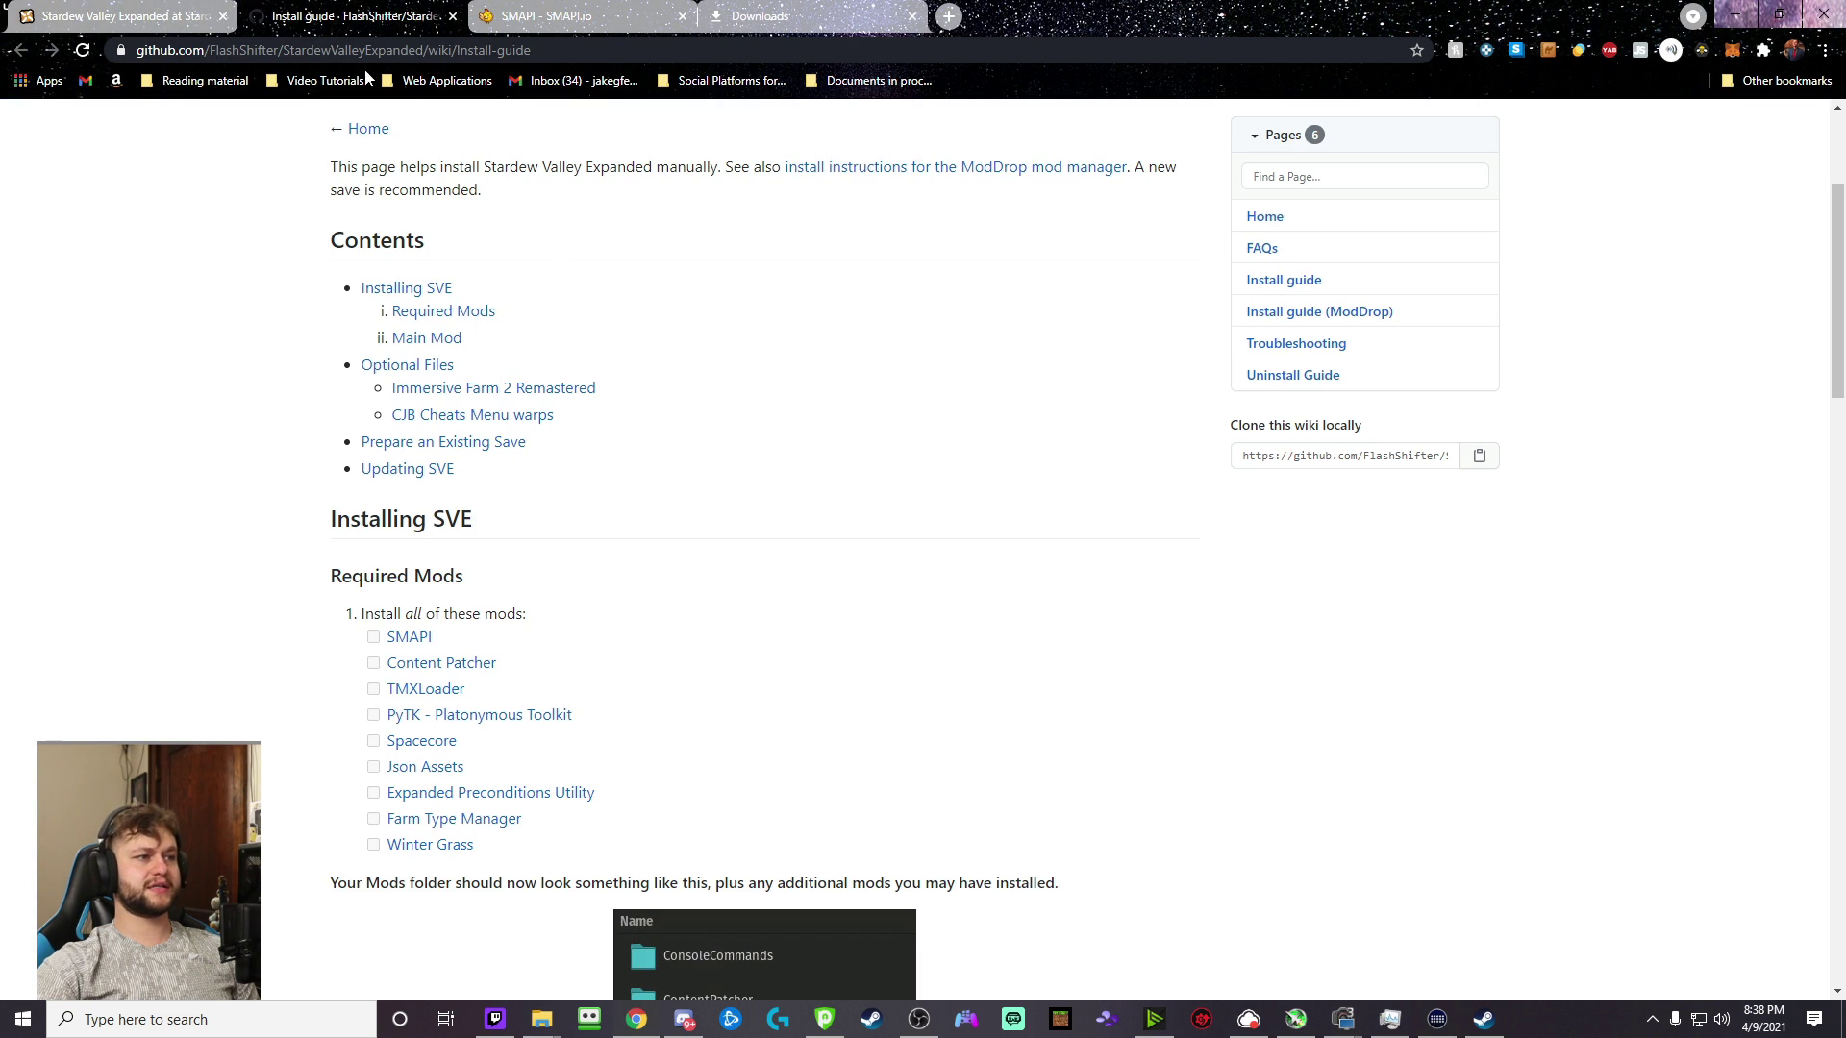
scroll(654, 692, down, 2)
right_click(481, 472)
click(502, 486)
right_click(444, 499)
click(500, 511)
right_click(460, 521)
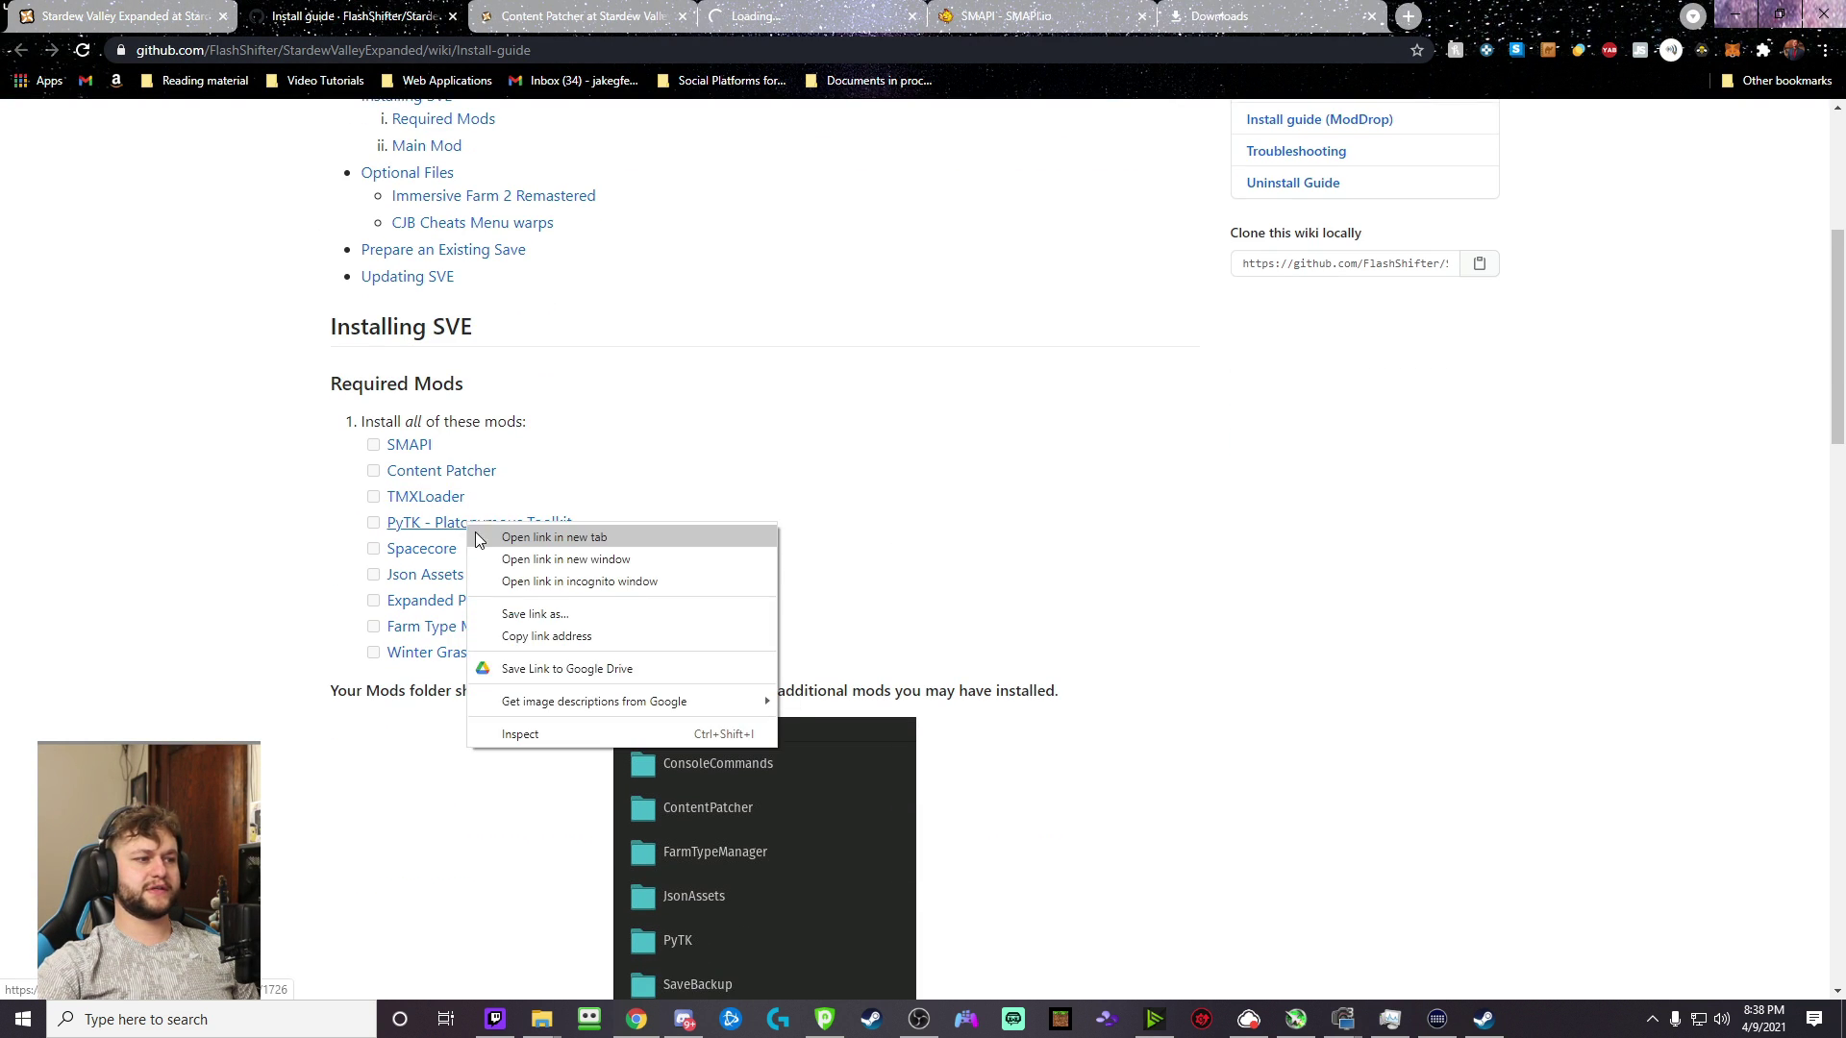
click(480, 534)
- Open Spacecore, Expanded Preconditions Utility, Farm Type Manager and Winter Grass in new tabs
right_click(455, 552)
click(485, 566)
right_click(461, 577)
right_click(455, 603)
click(457, 613)
right_click(451, 627)
click(473, 639)
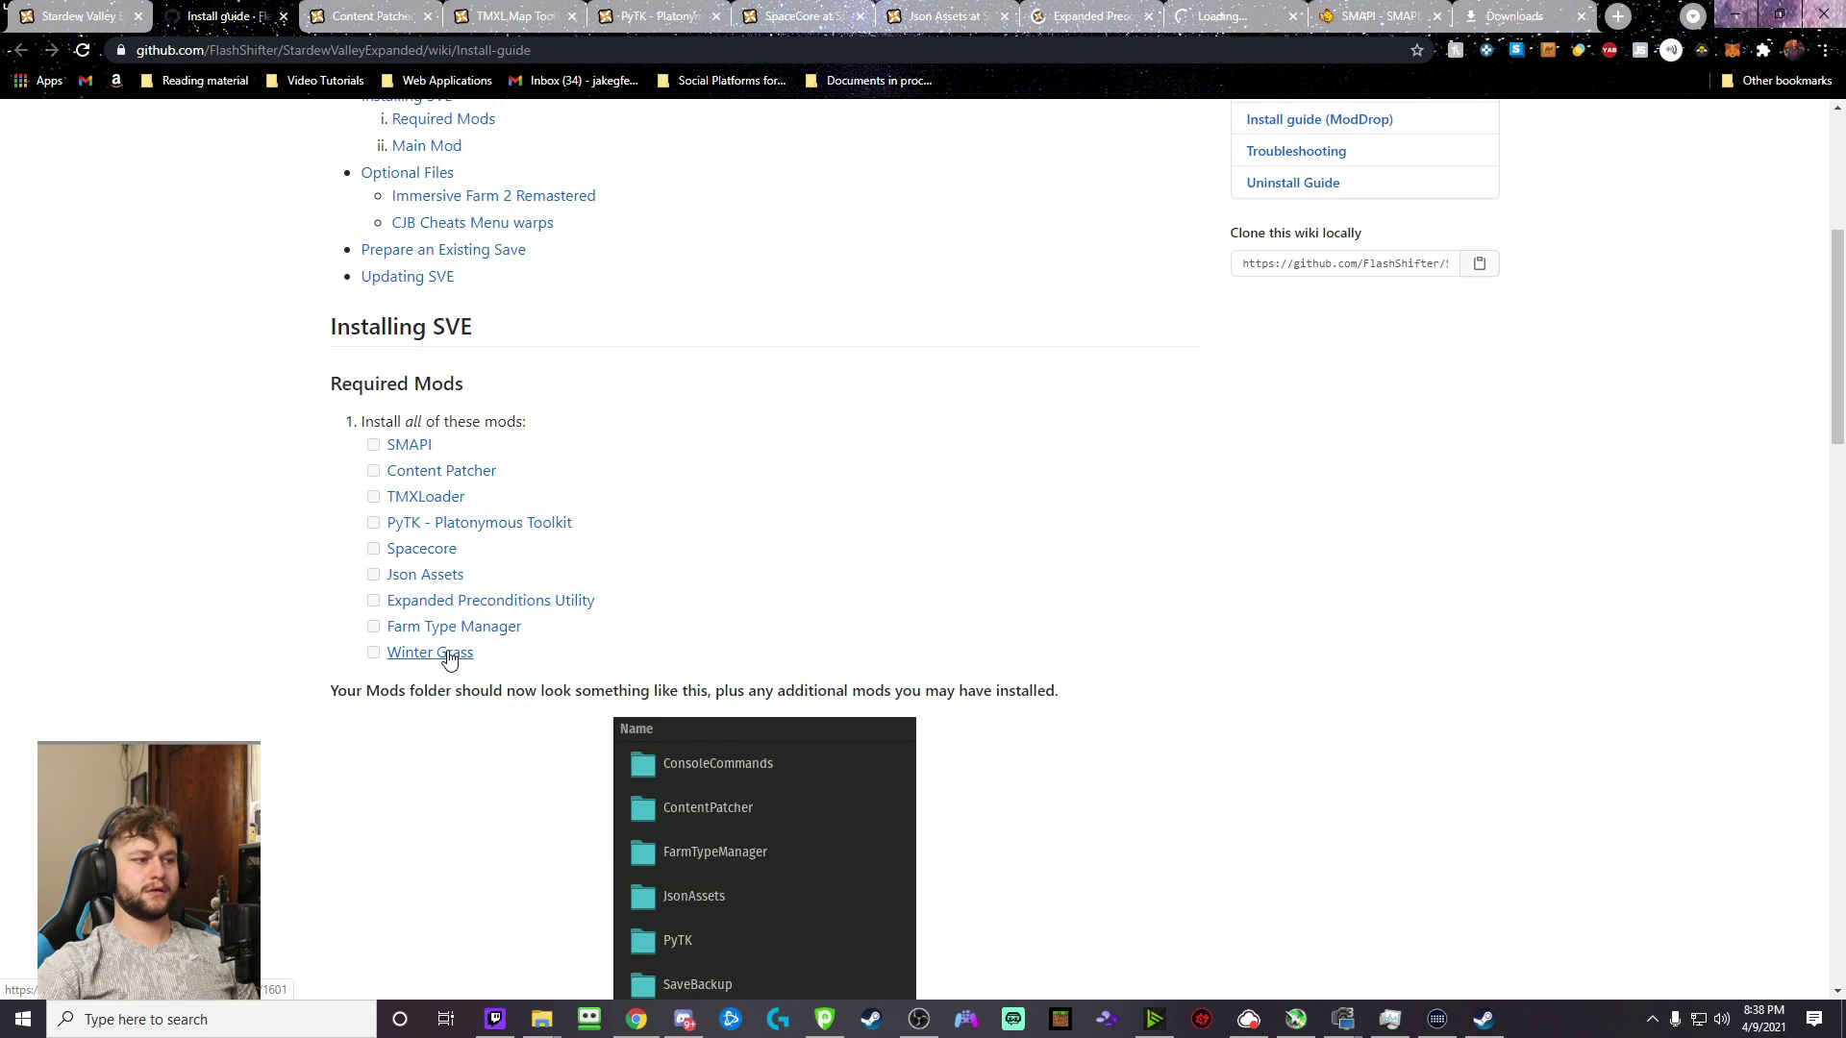
right_click(450, 654)
click(470, 666)
- Close the SMAPI tab and show the Content Patcher page
click(1365, 17)
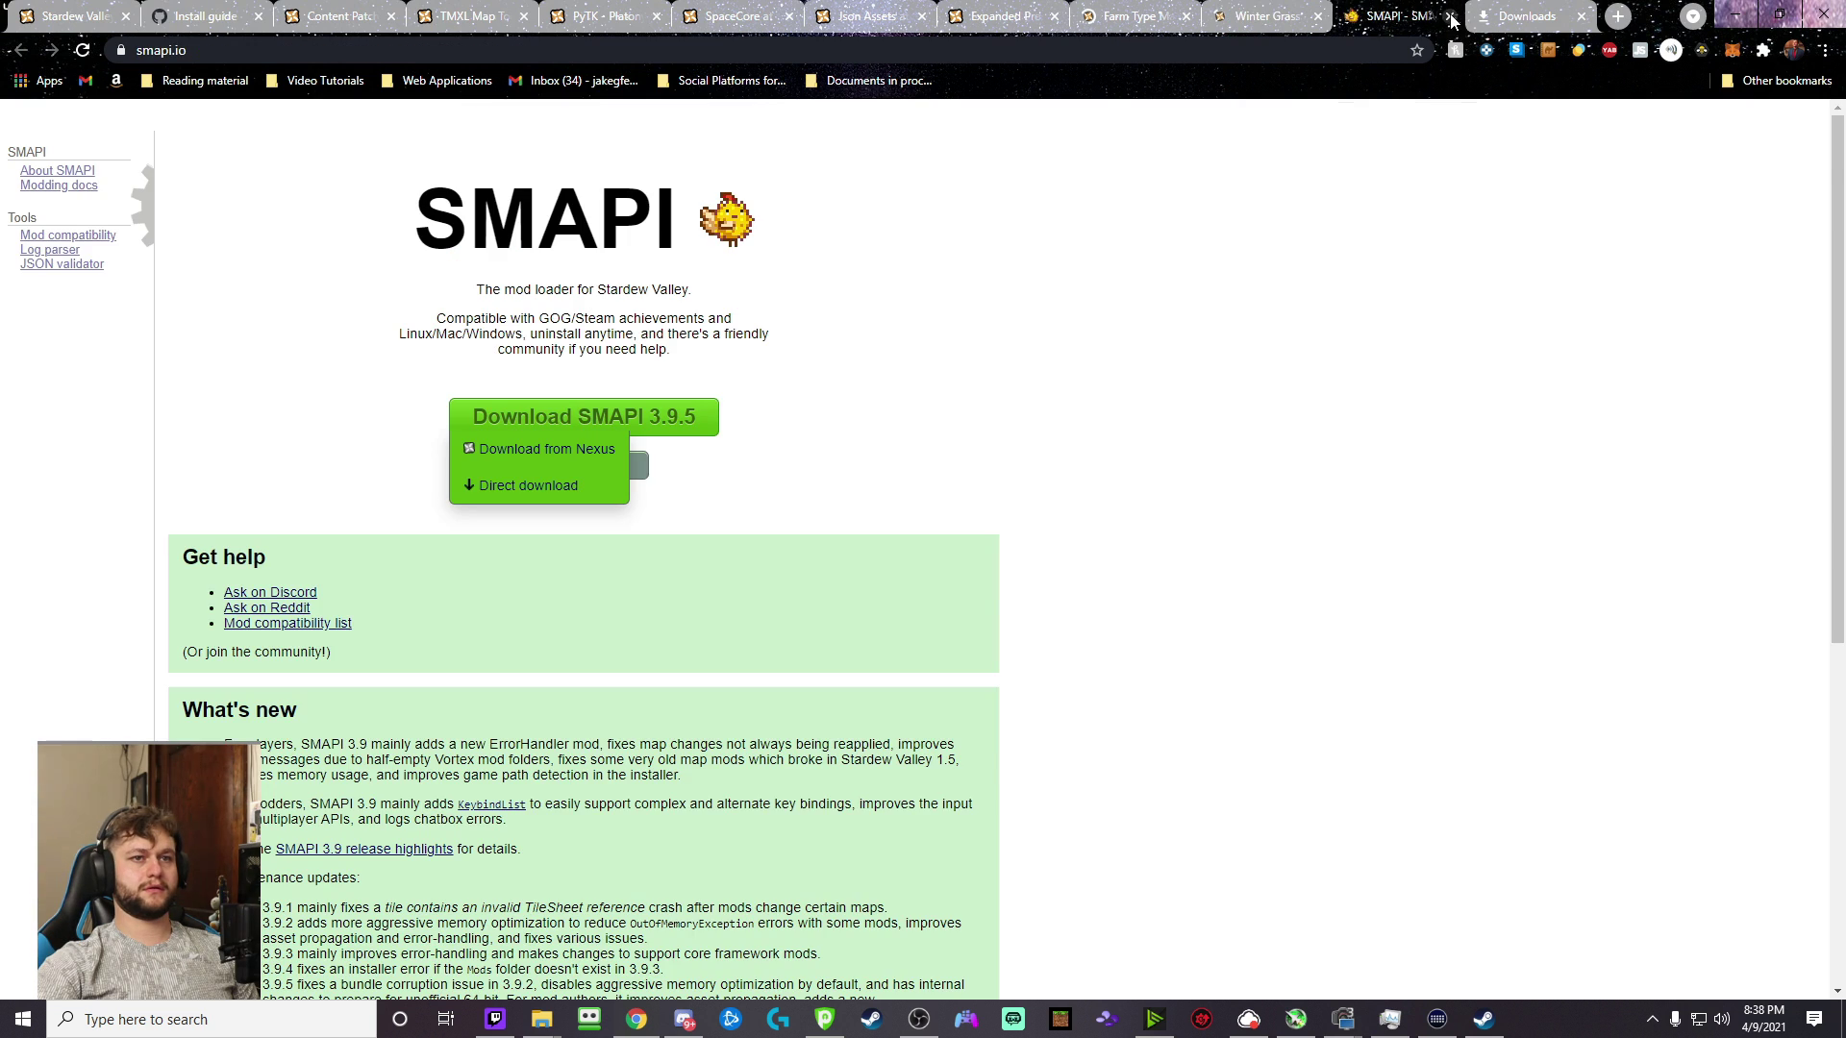
click(1452, 17)
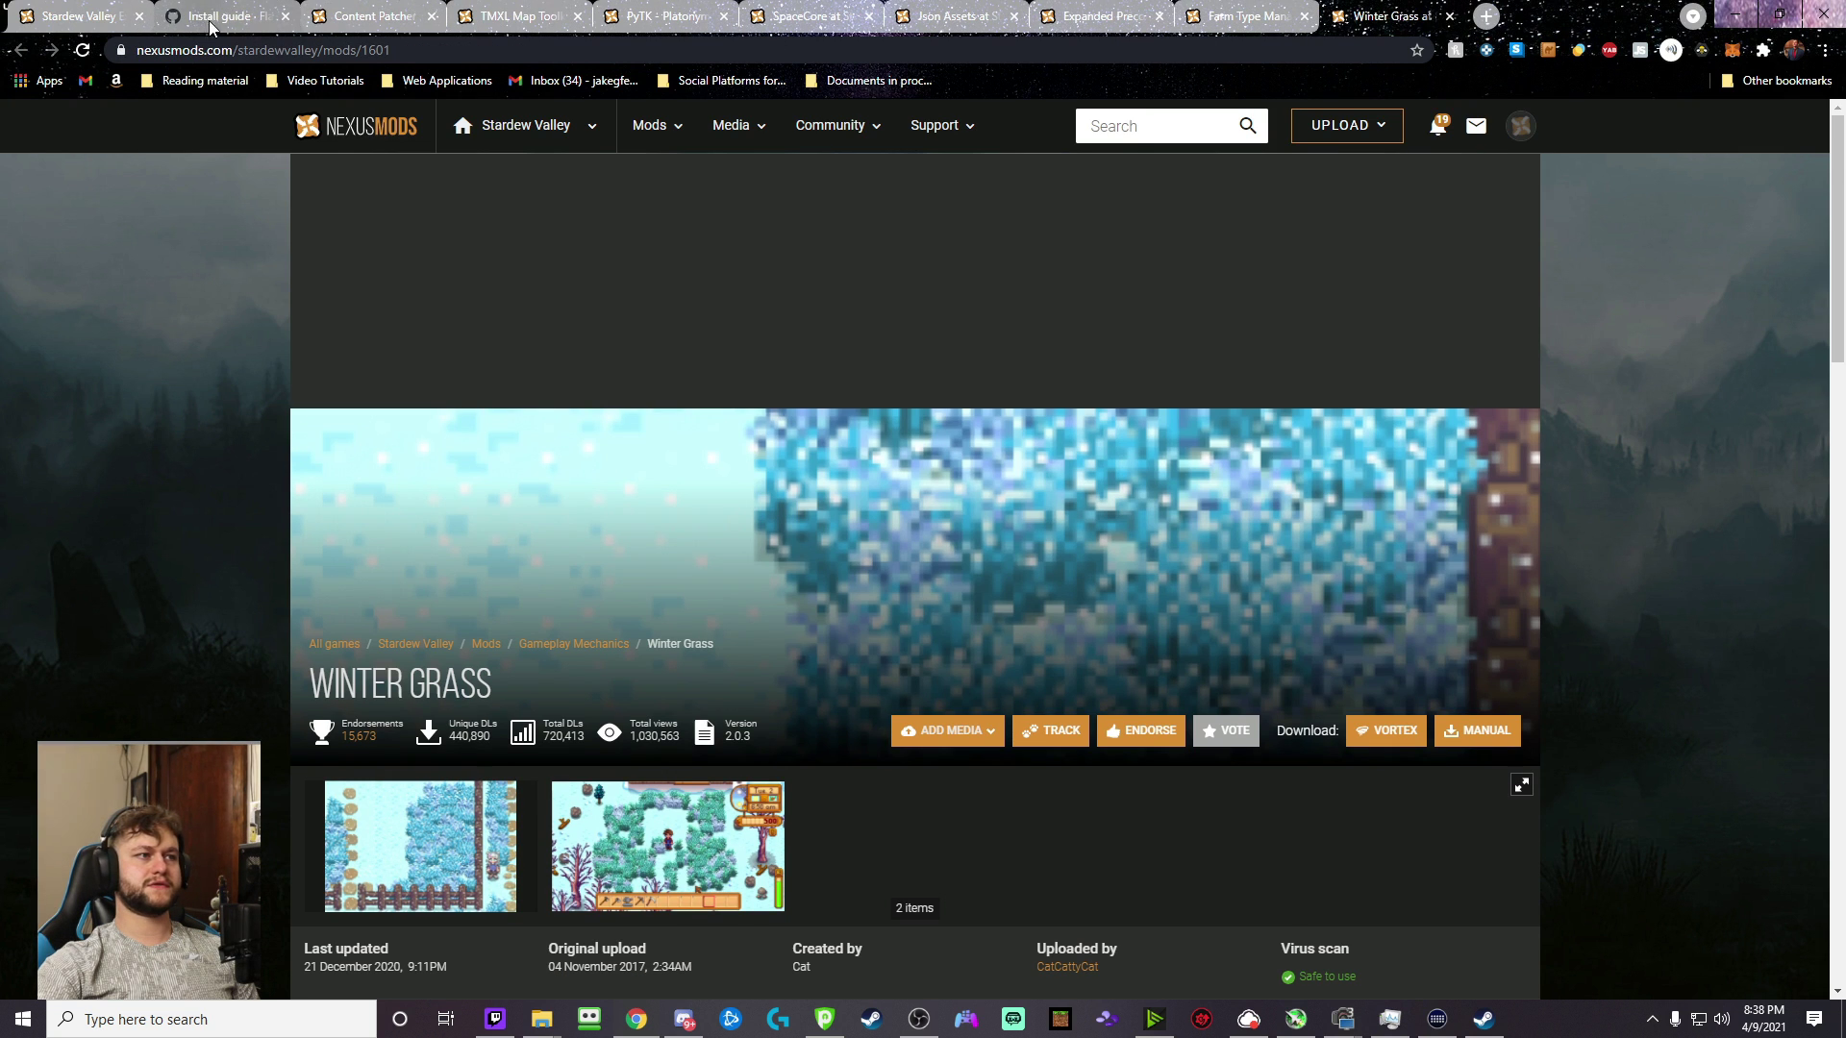
click(353, 16)
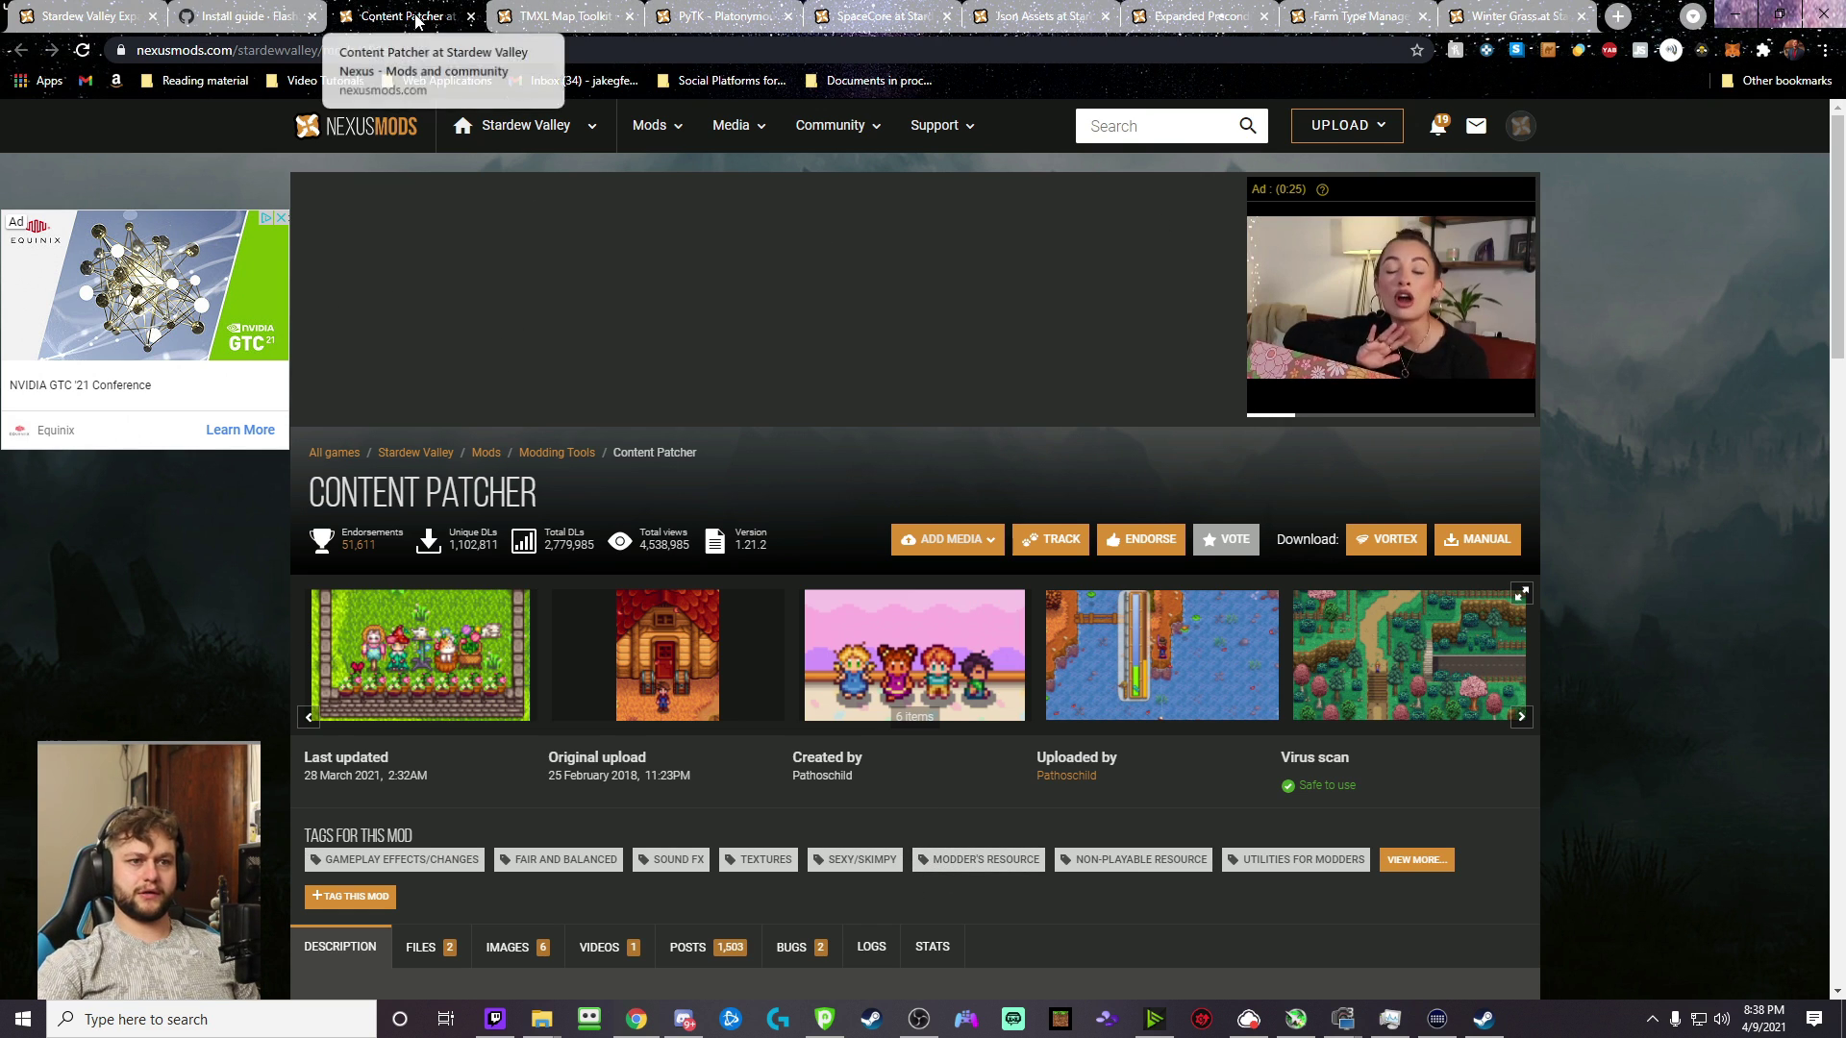
- Start the free slow manual download of Content Patcher 1.21.2 (459KB) from Nexus Mods
click(1493, 543)
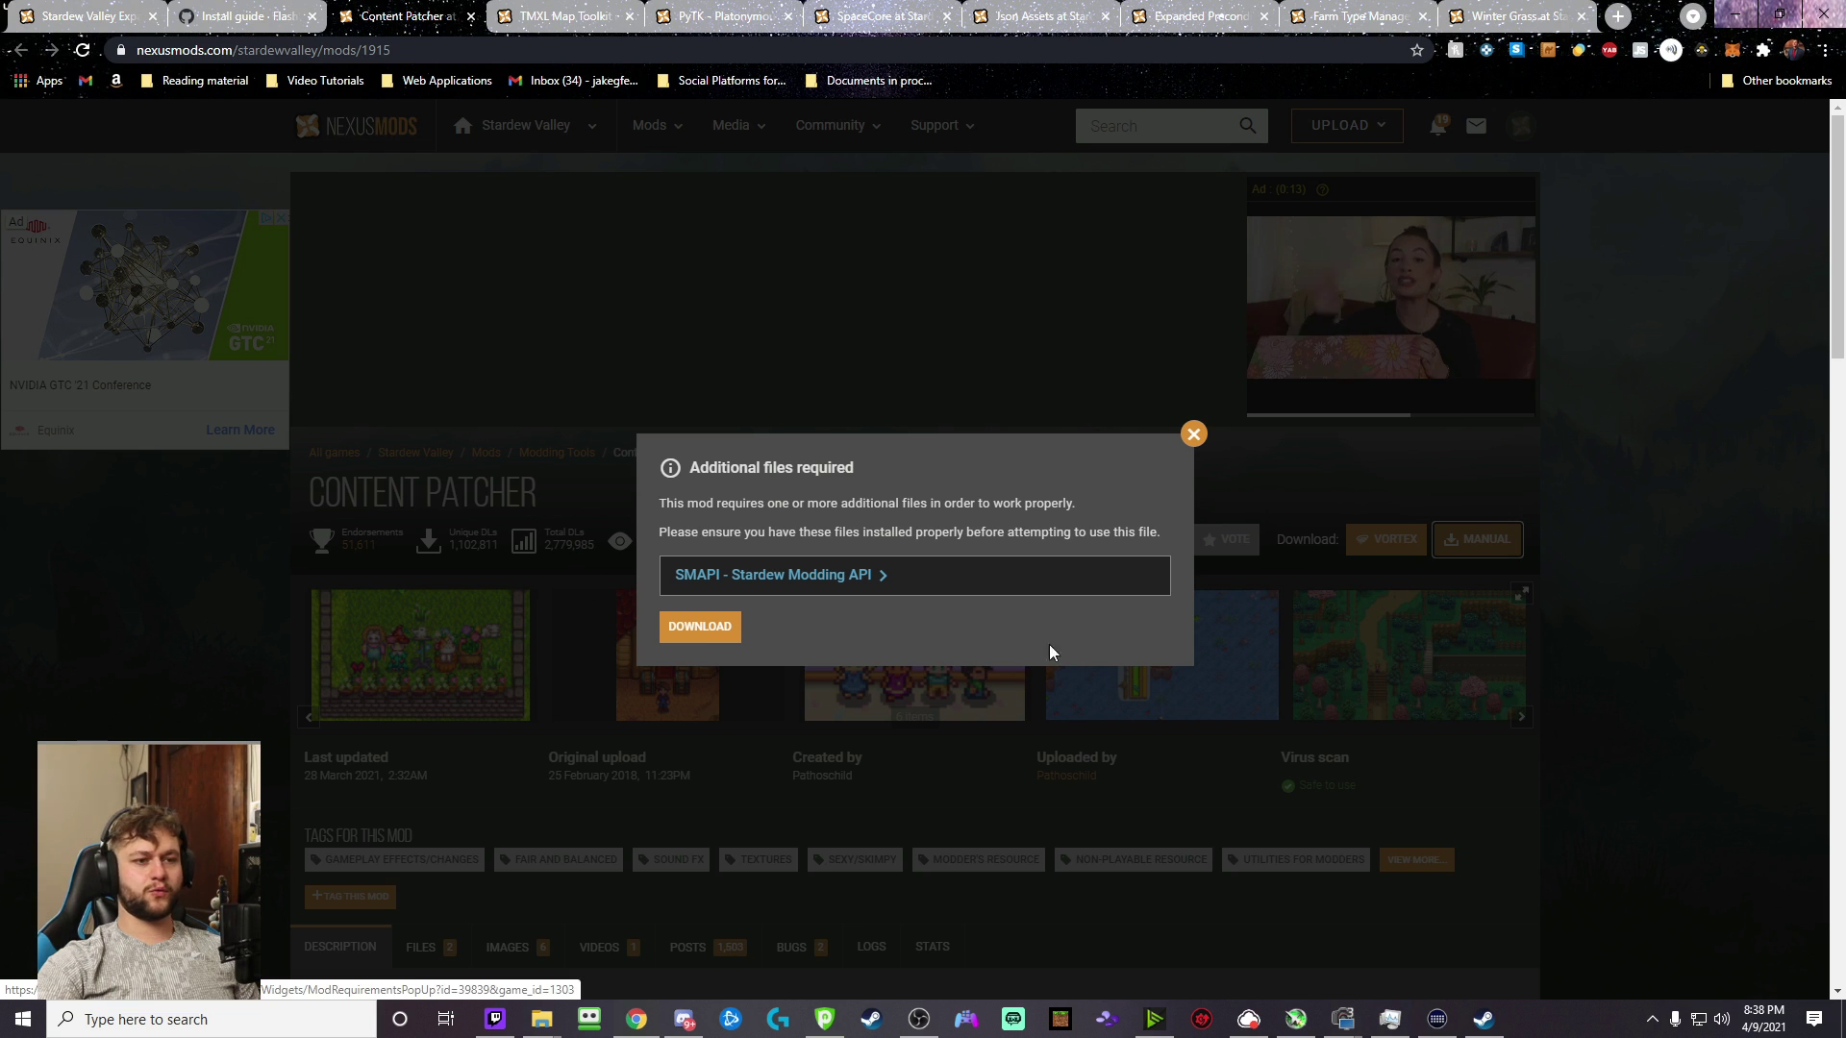
click(698, 636)
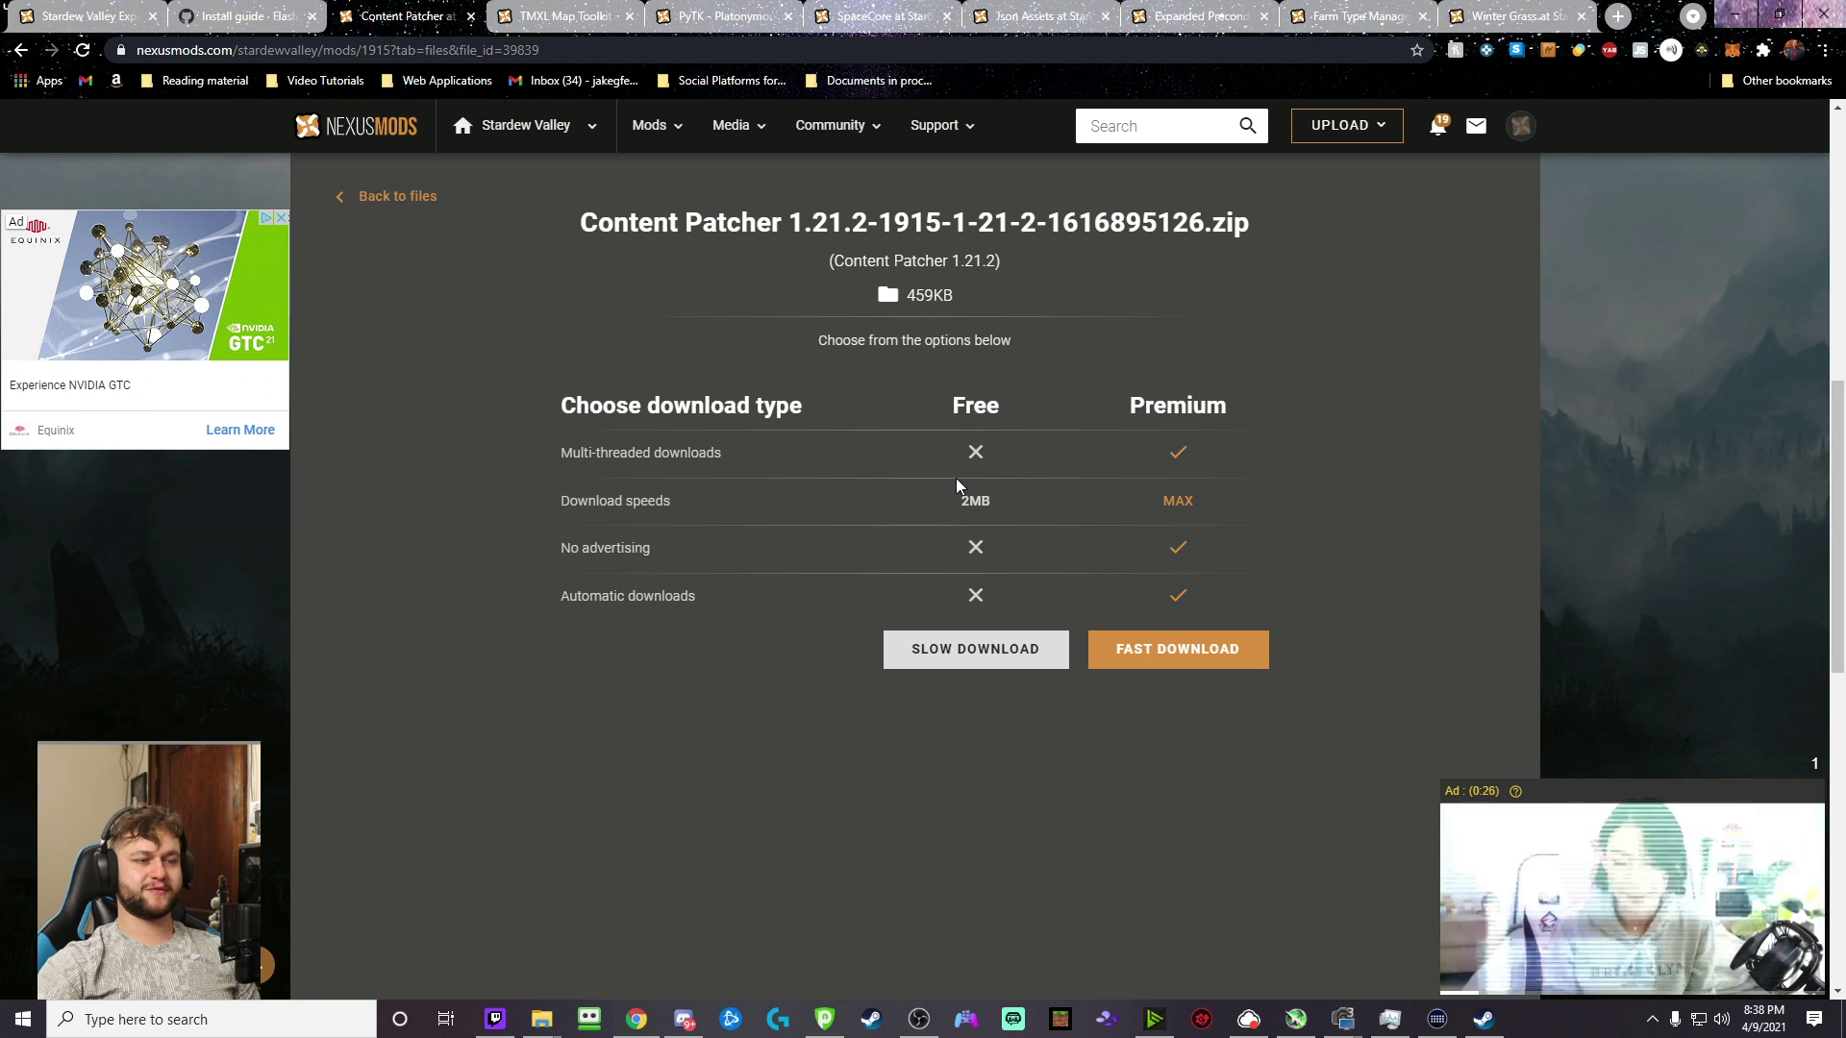
click(980, 648)
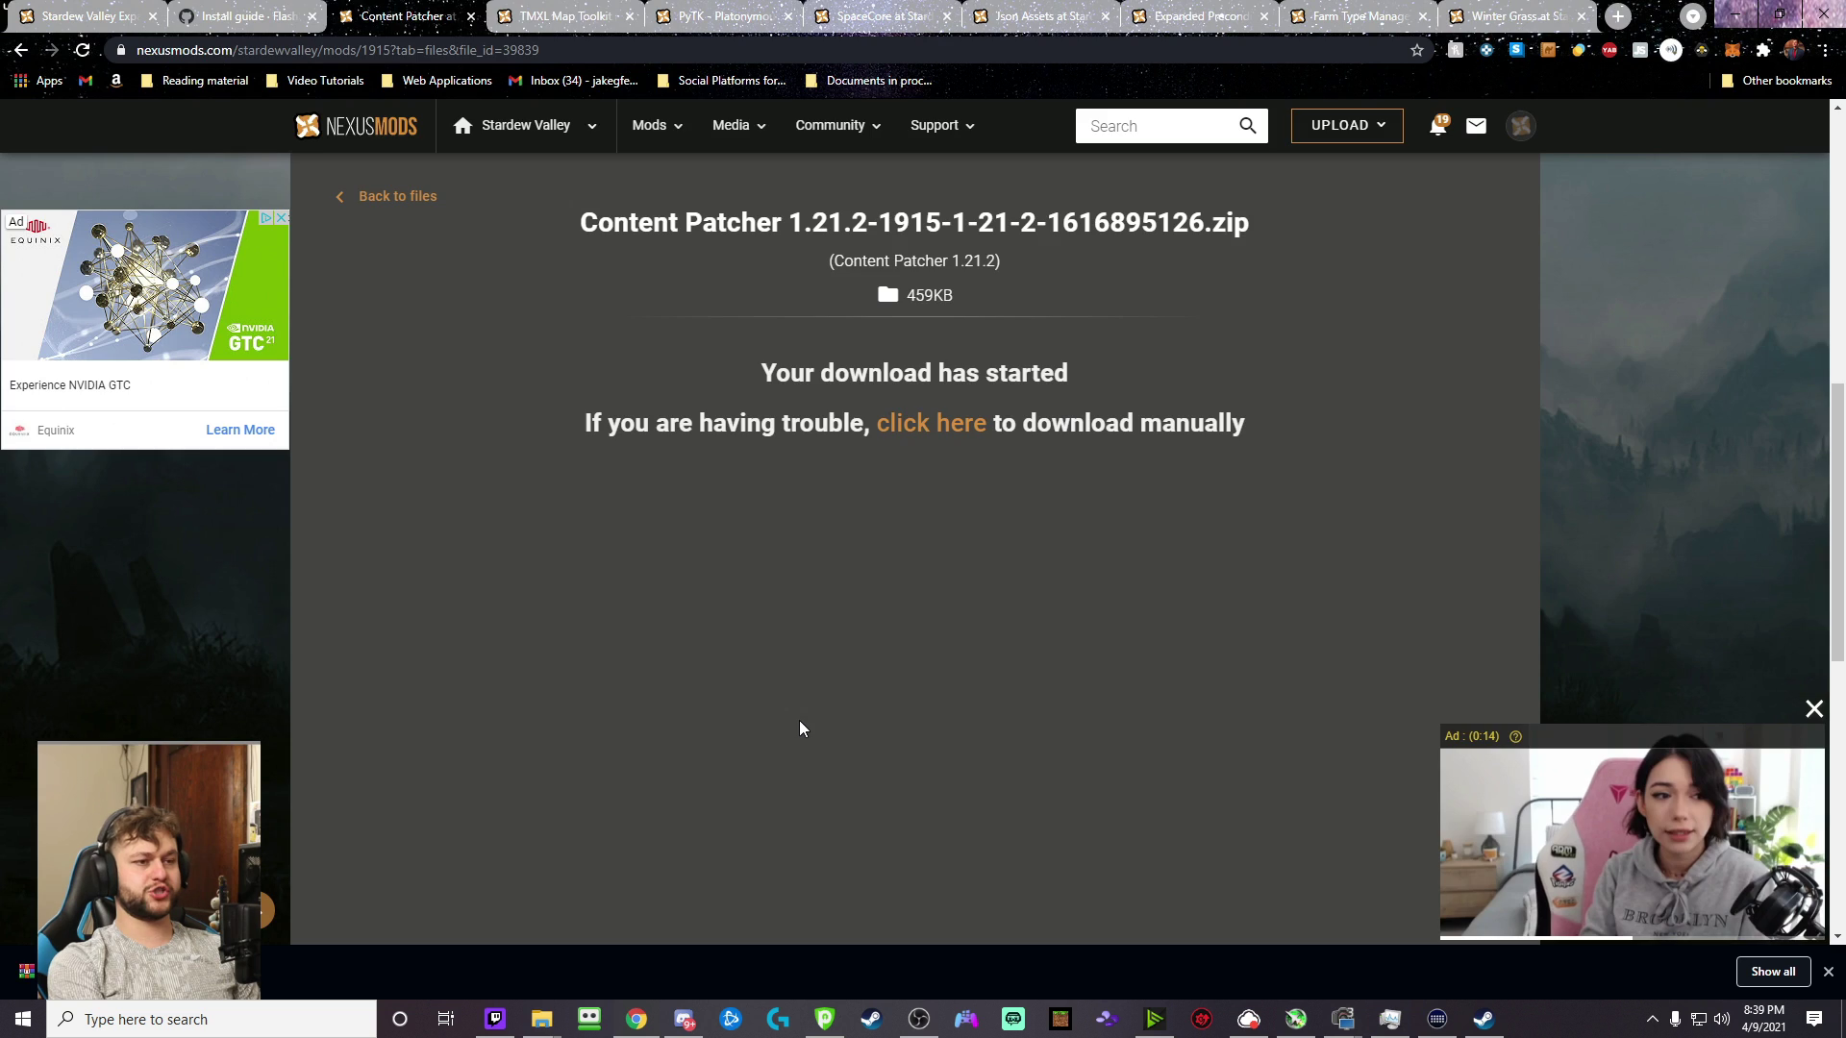
- Reveal the downloaded Content Patcher 1.21.2 zip in File Explorer's Downloads folder via Chrome's downloads list
key(ctrl+j)
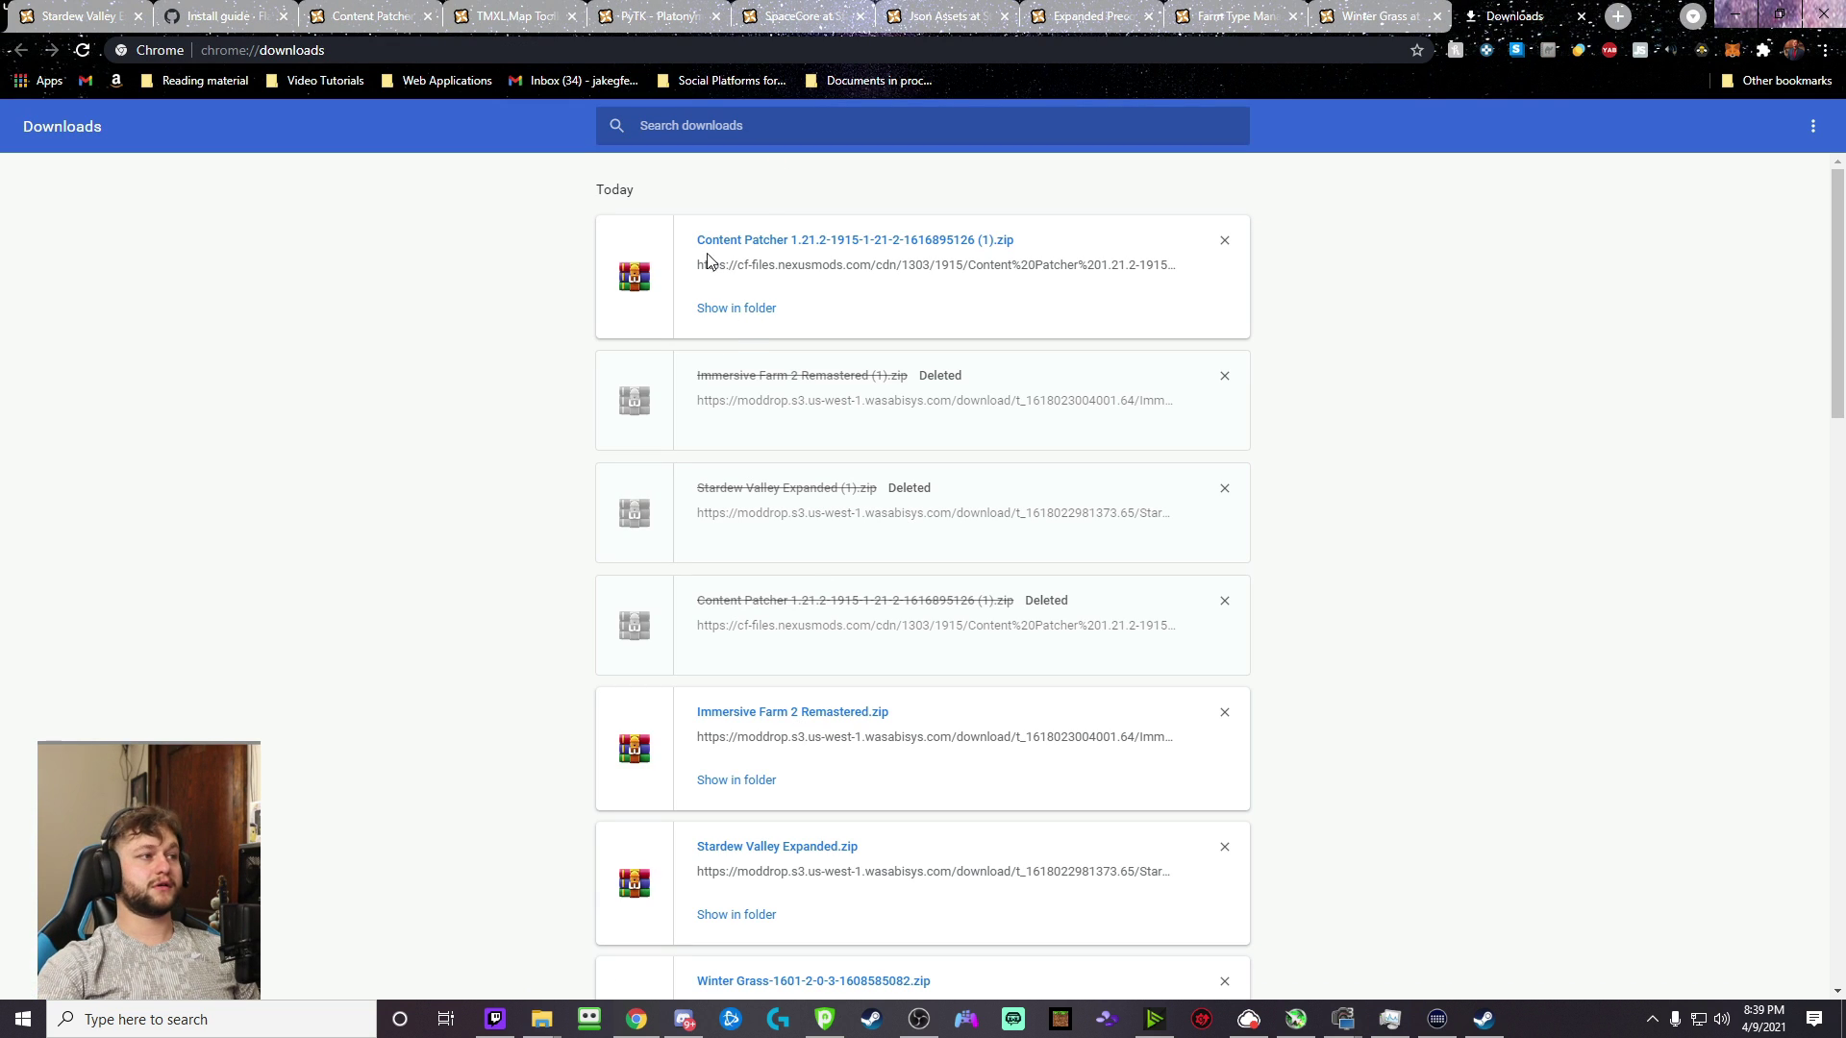
click(723, 310)
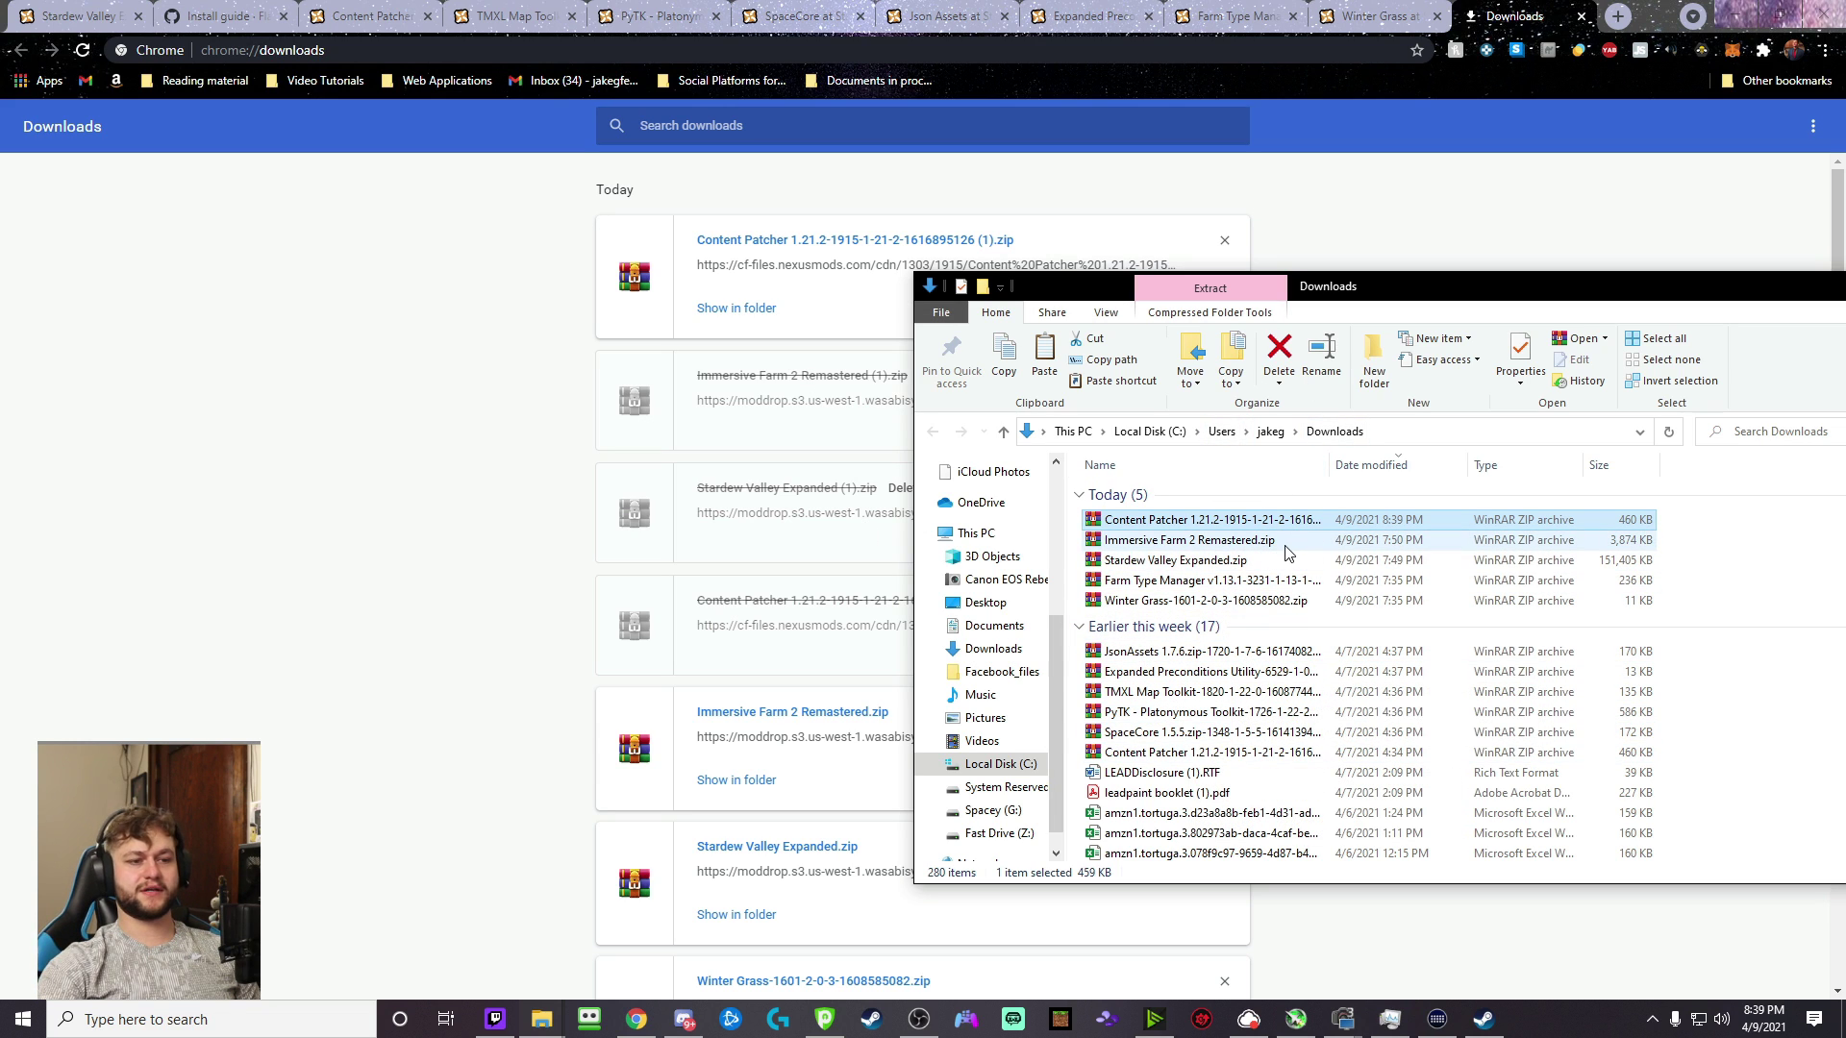
- Delete the newest, duplicate Content Patcher zip from Downloads
click(1160, 528)
key(Return)
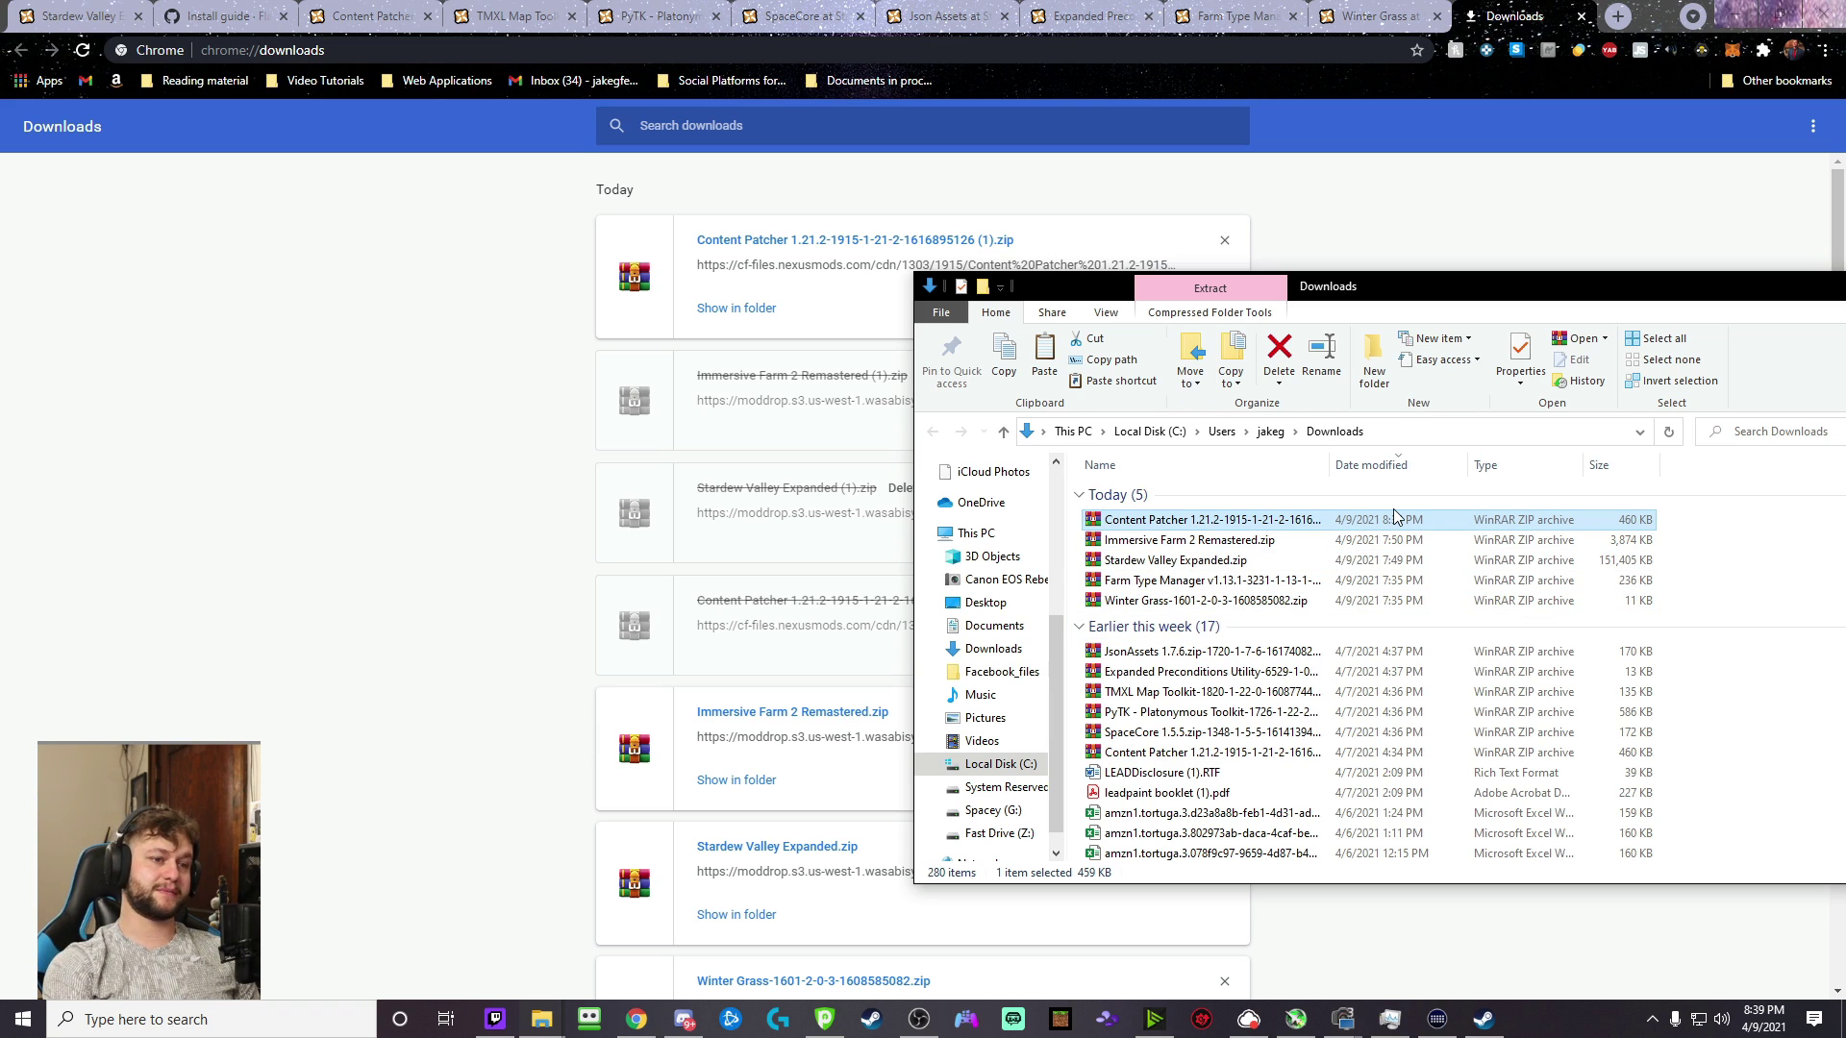
key(Delete)
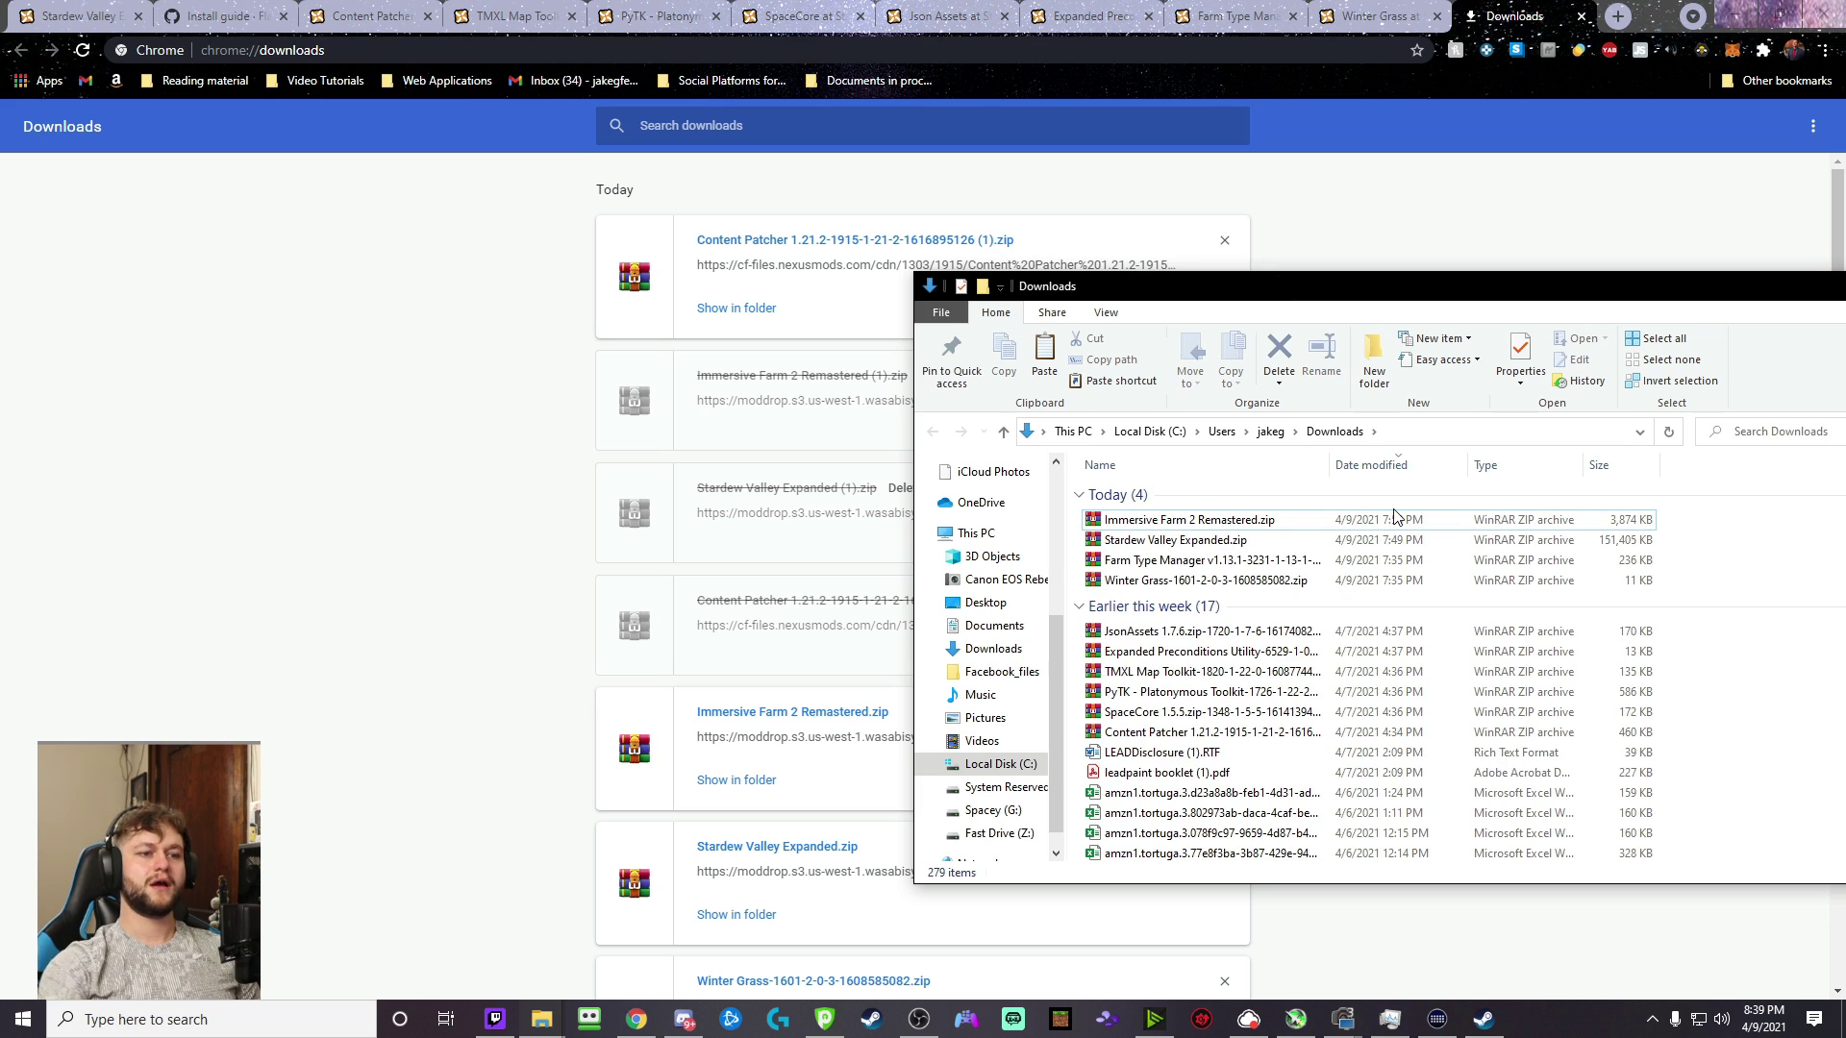
- Select the eight mod zips from Content Patcher through Farm Type Manager
click(1190, 736)
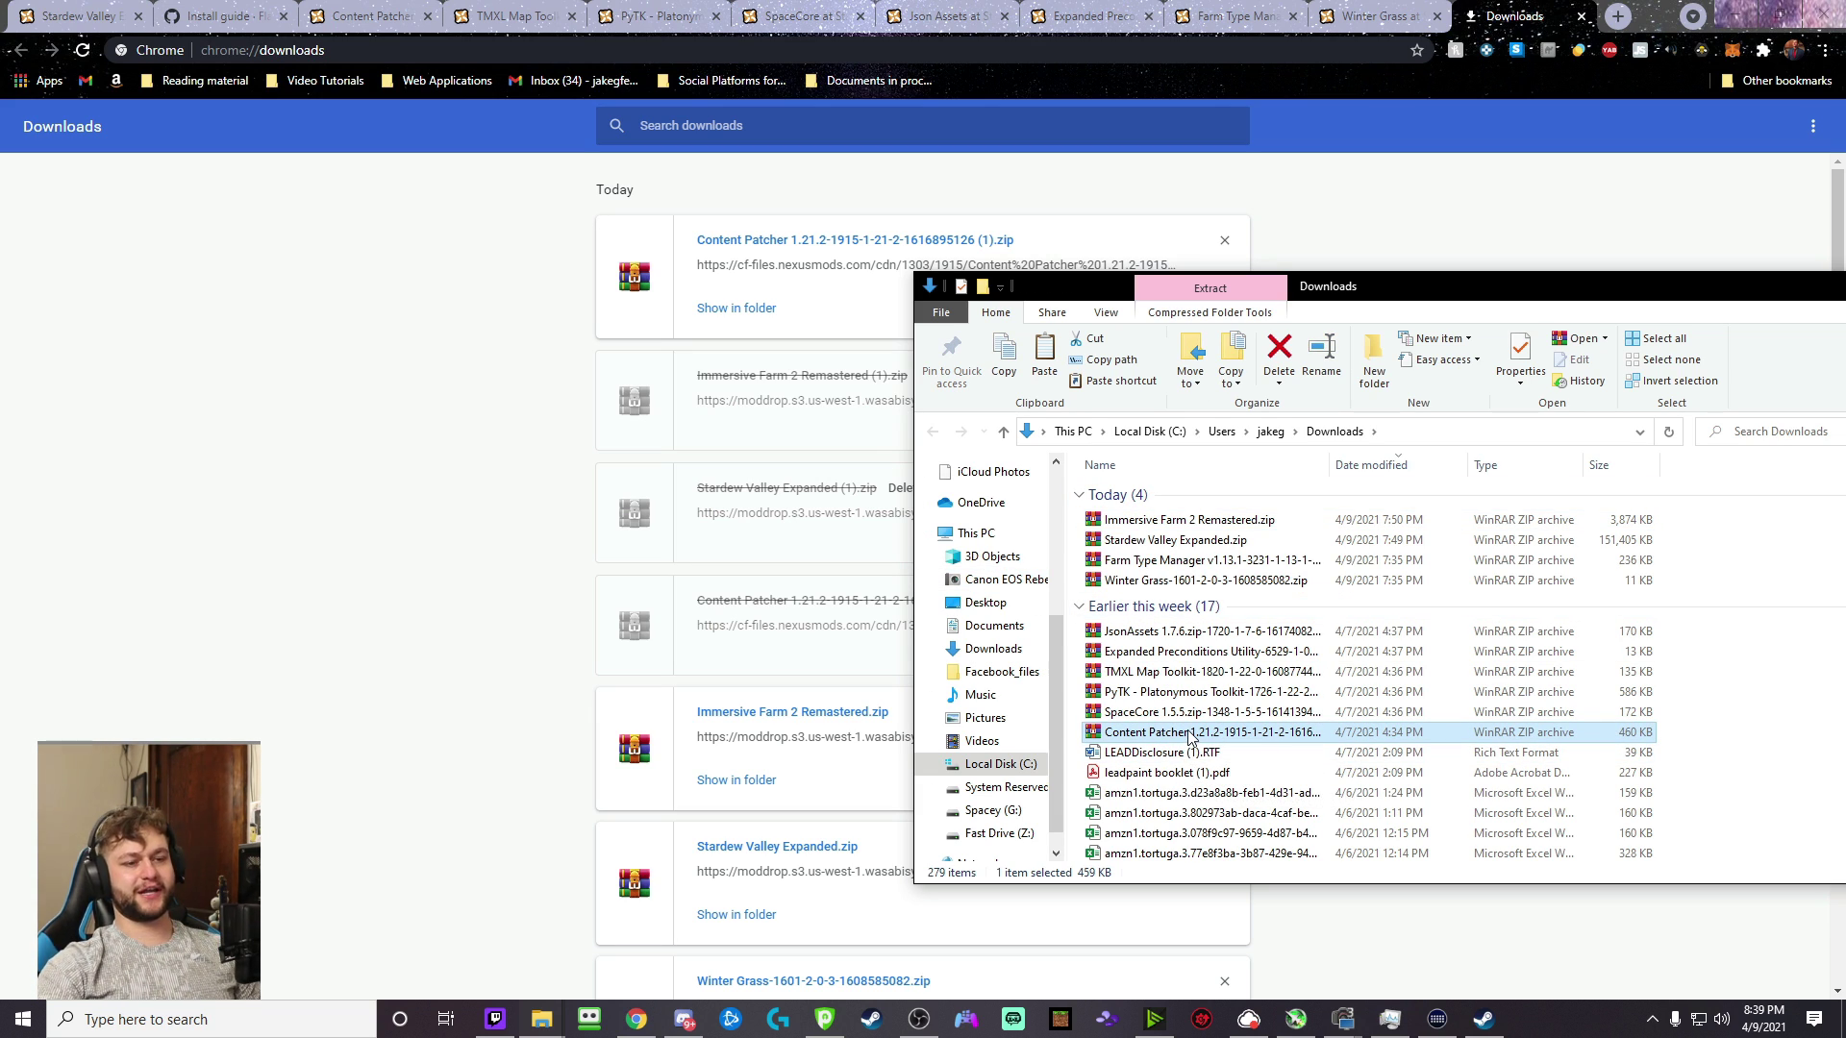
click(1184, 729)
key(Escape)
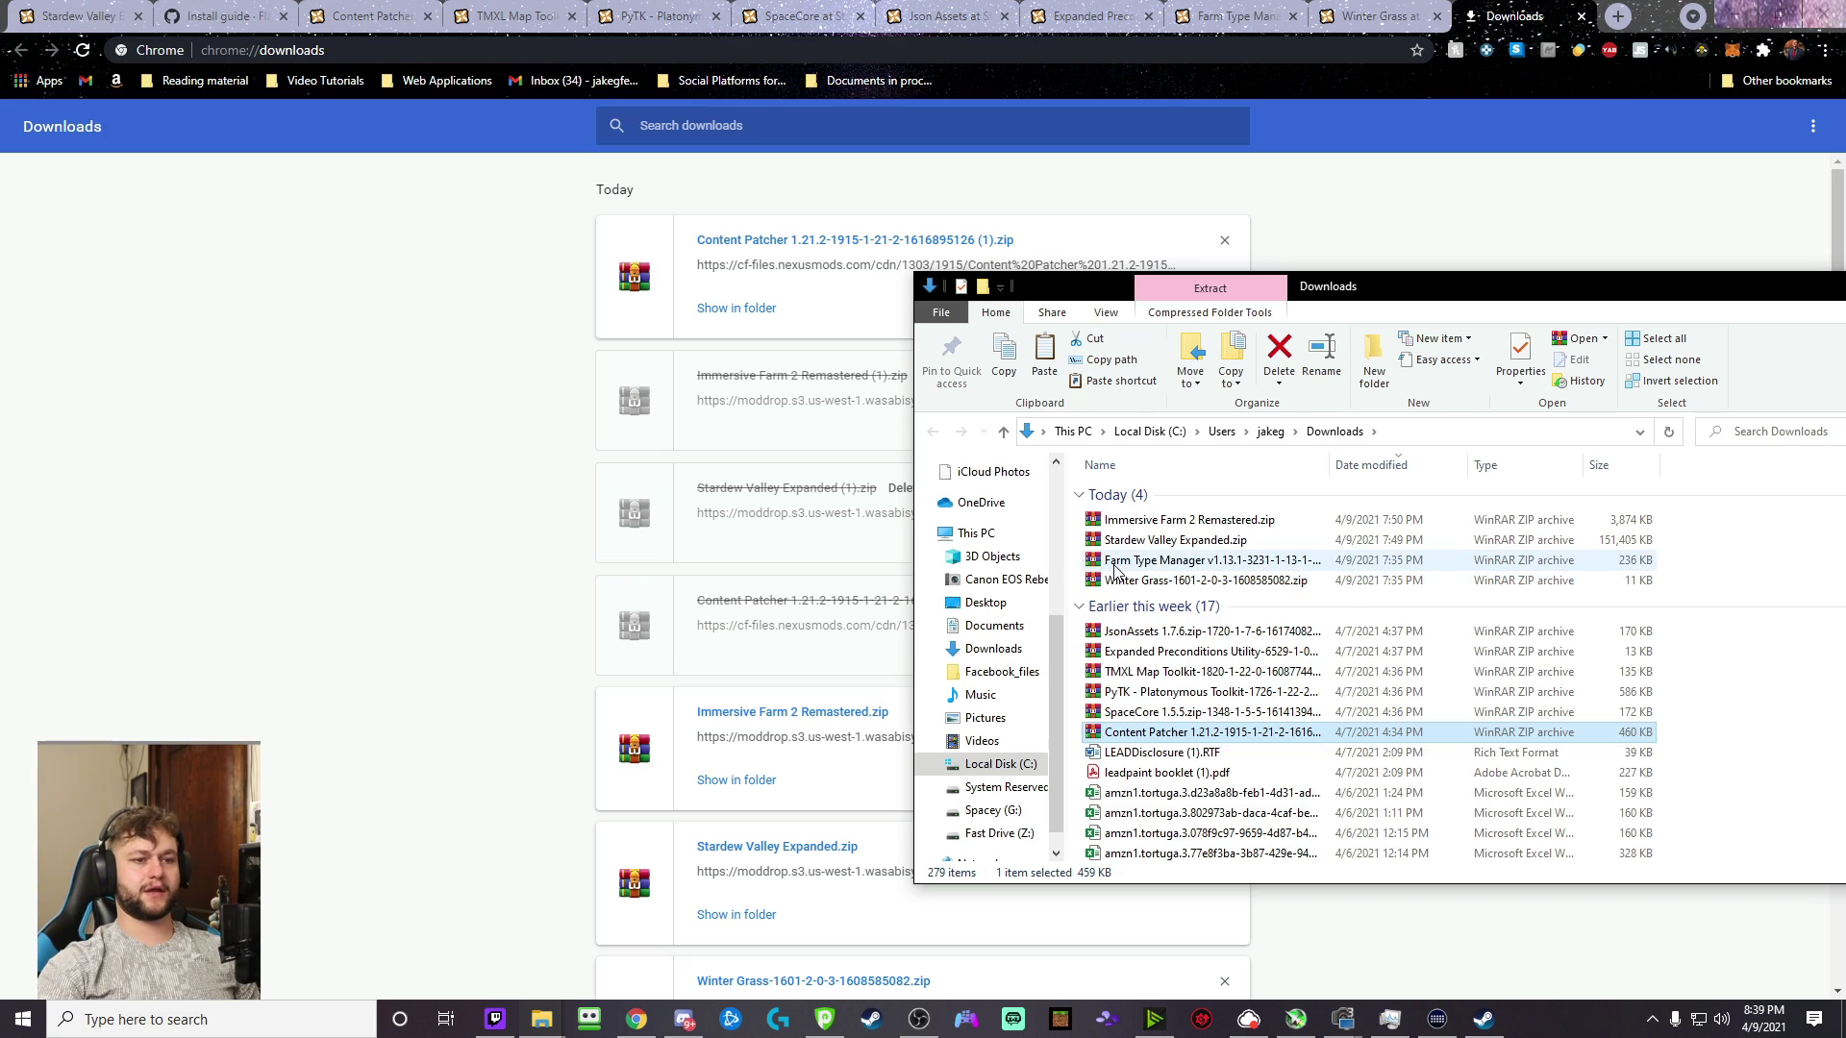
shift+click(1116, 565)
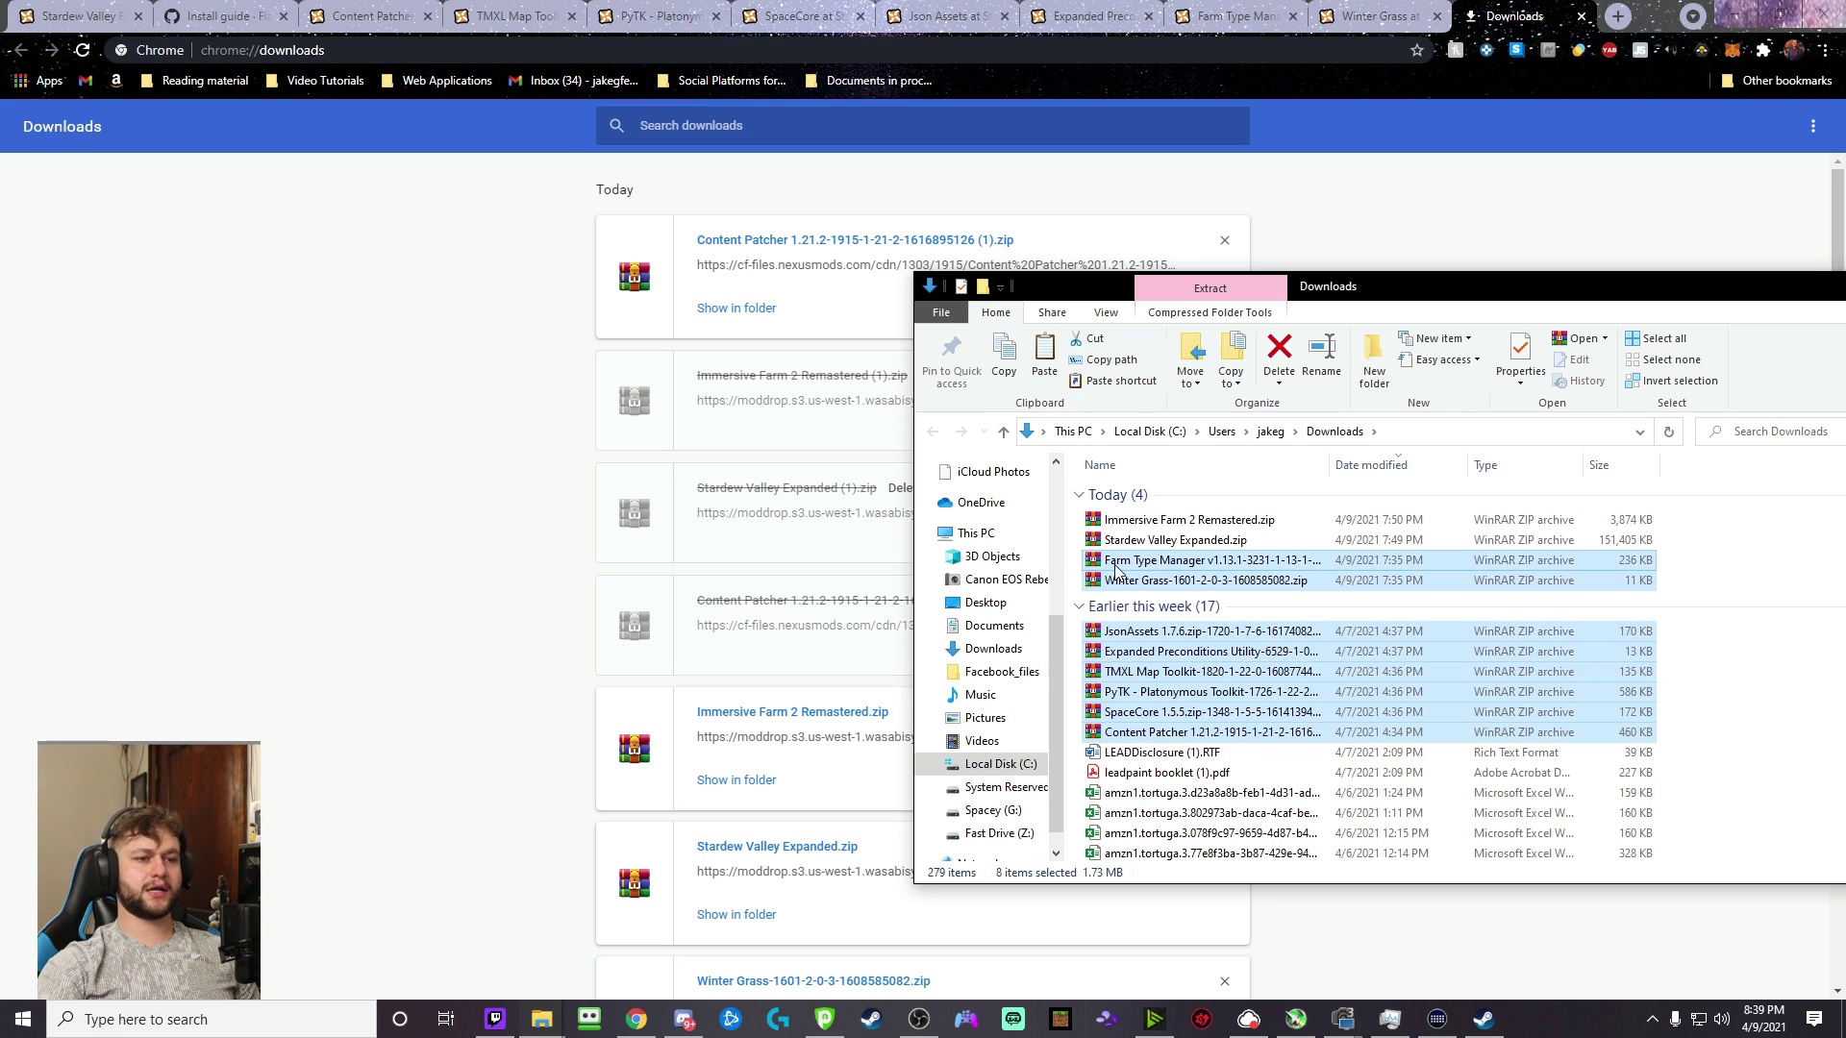
click(542, 1018)
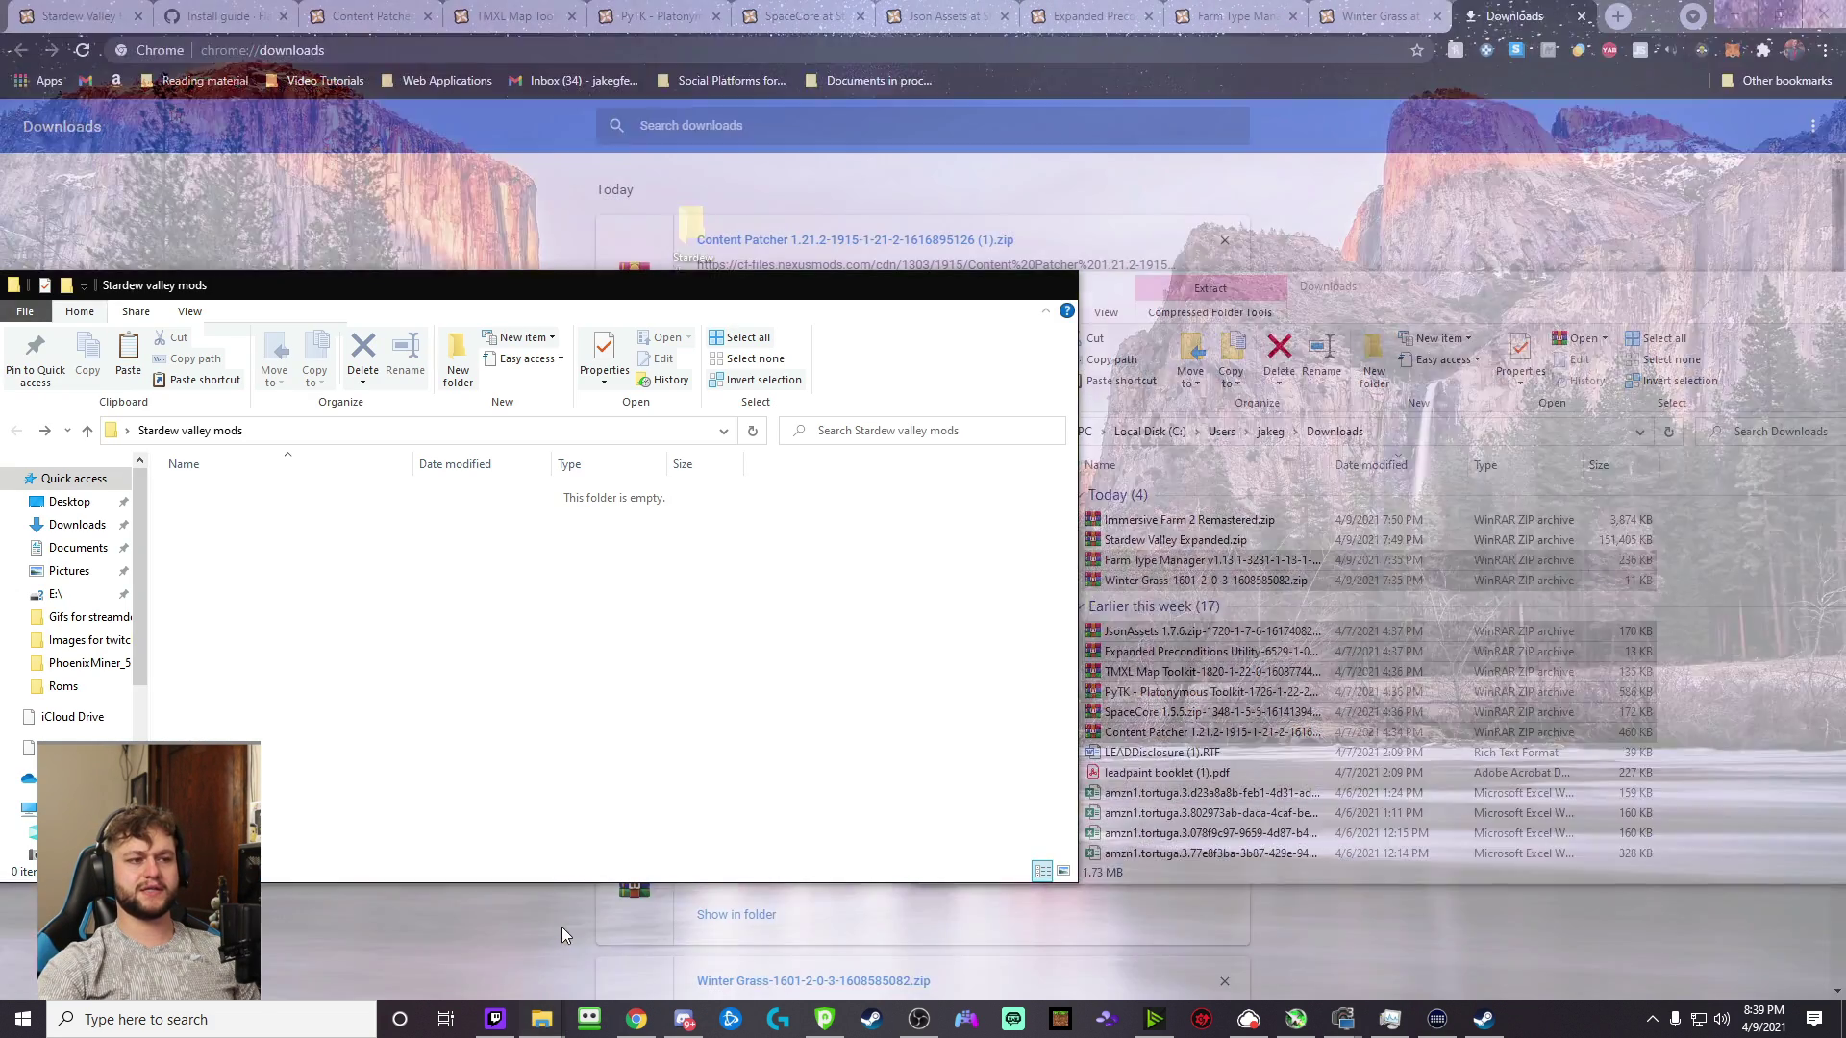
- Move the eight zips into Stardew valley mods and extract them there with WinRAR Extract Here
click(562, 927)
drag(1160, 569, 435, 588)
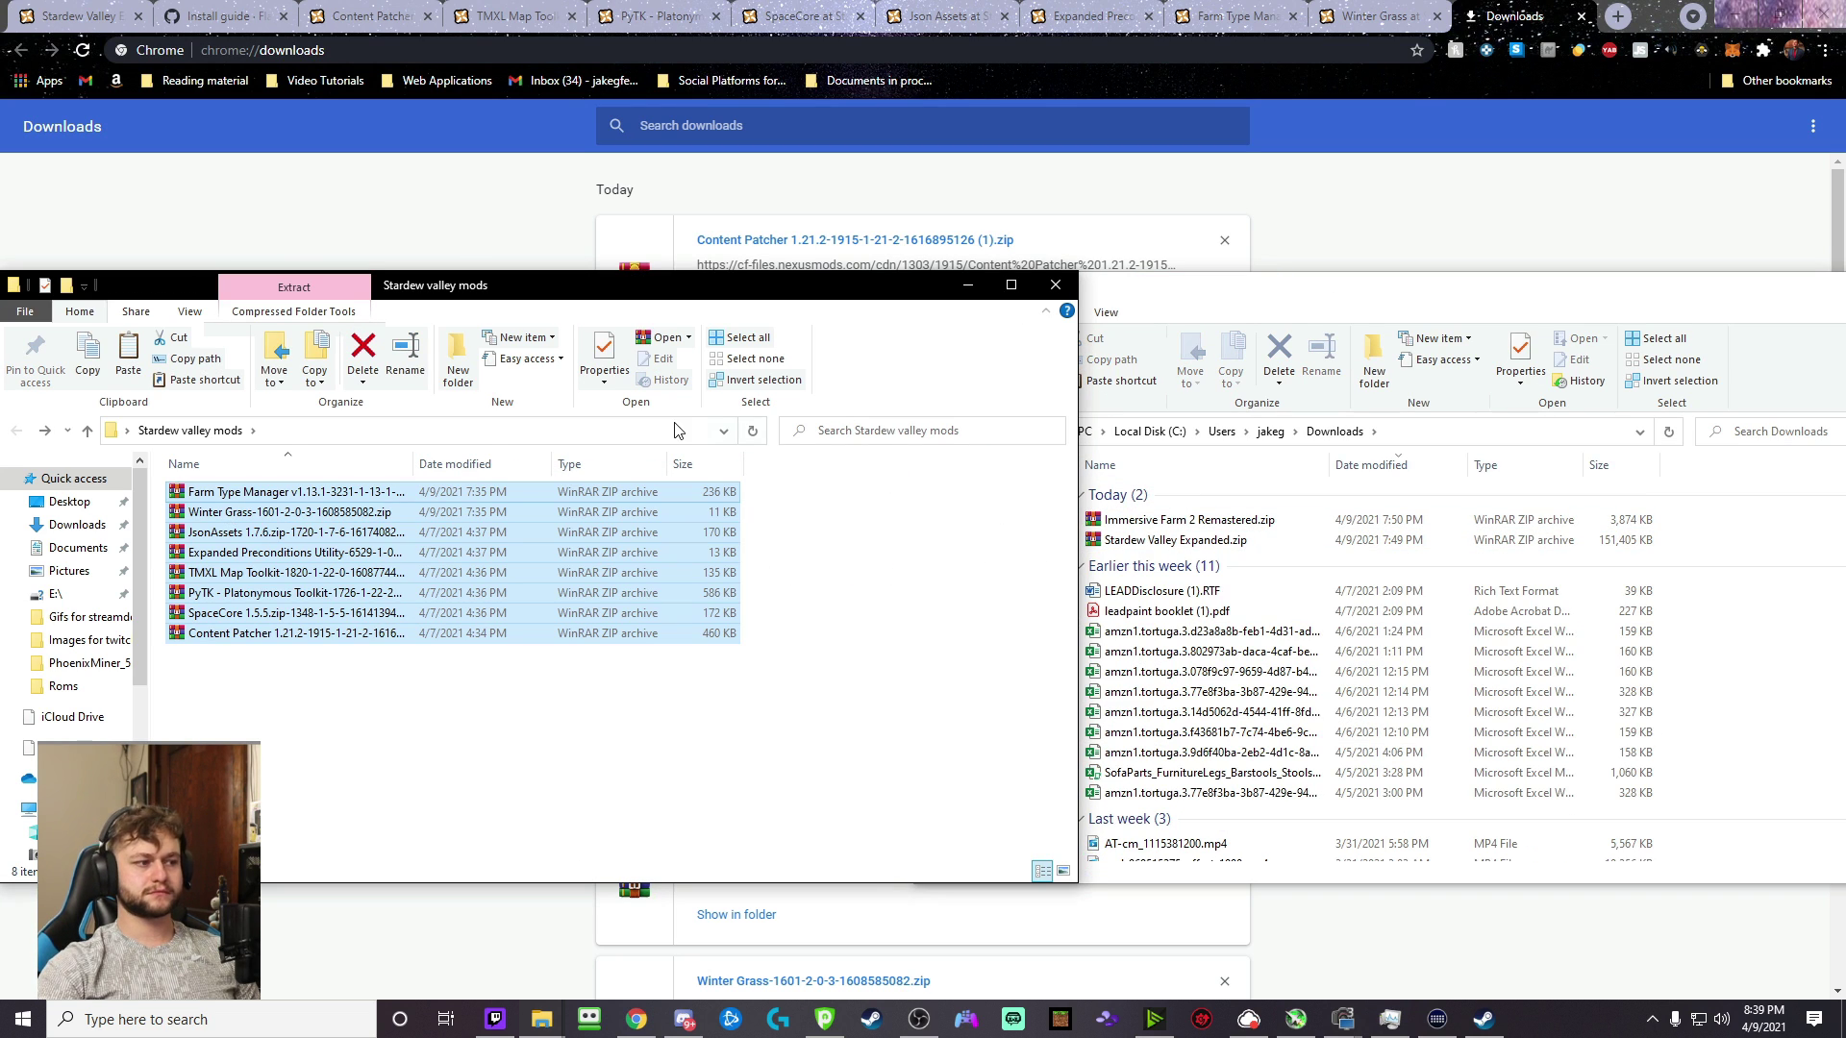
click(877, 786)
drag(892, 719, 193, 483)
right_click(248, 494)
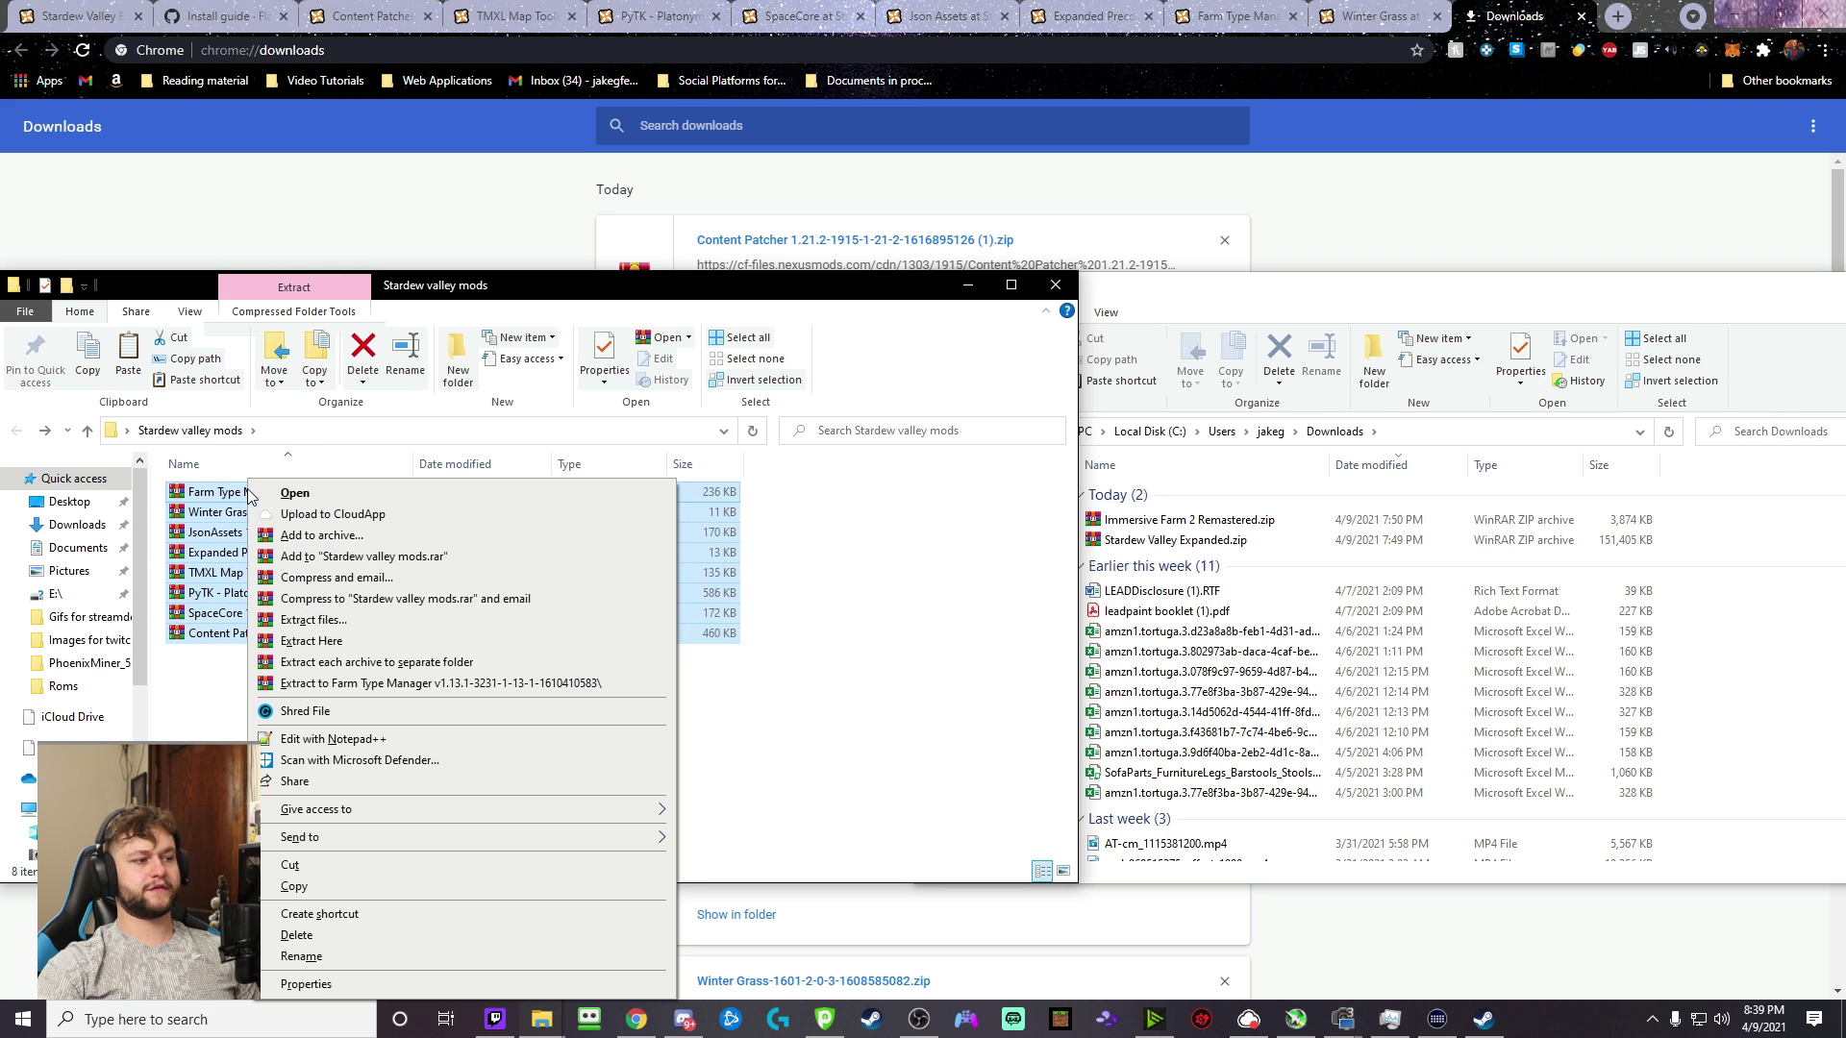
click(331, 641)
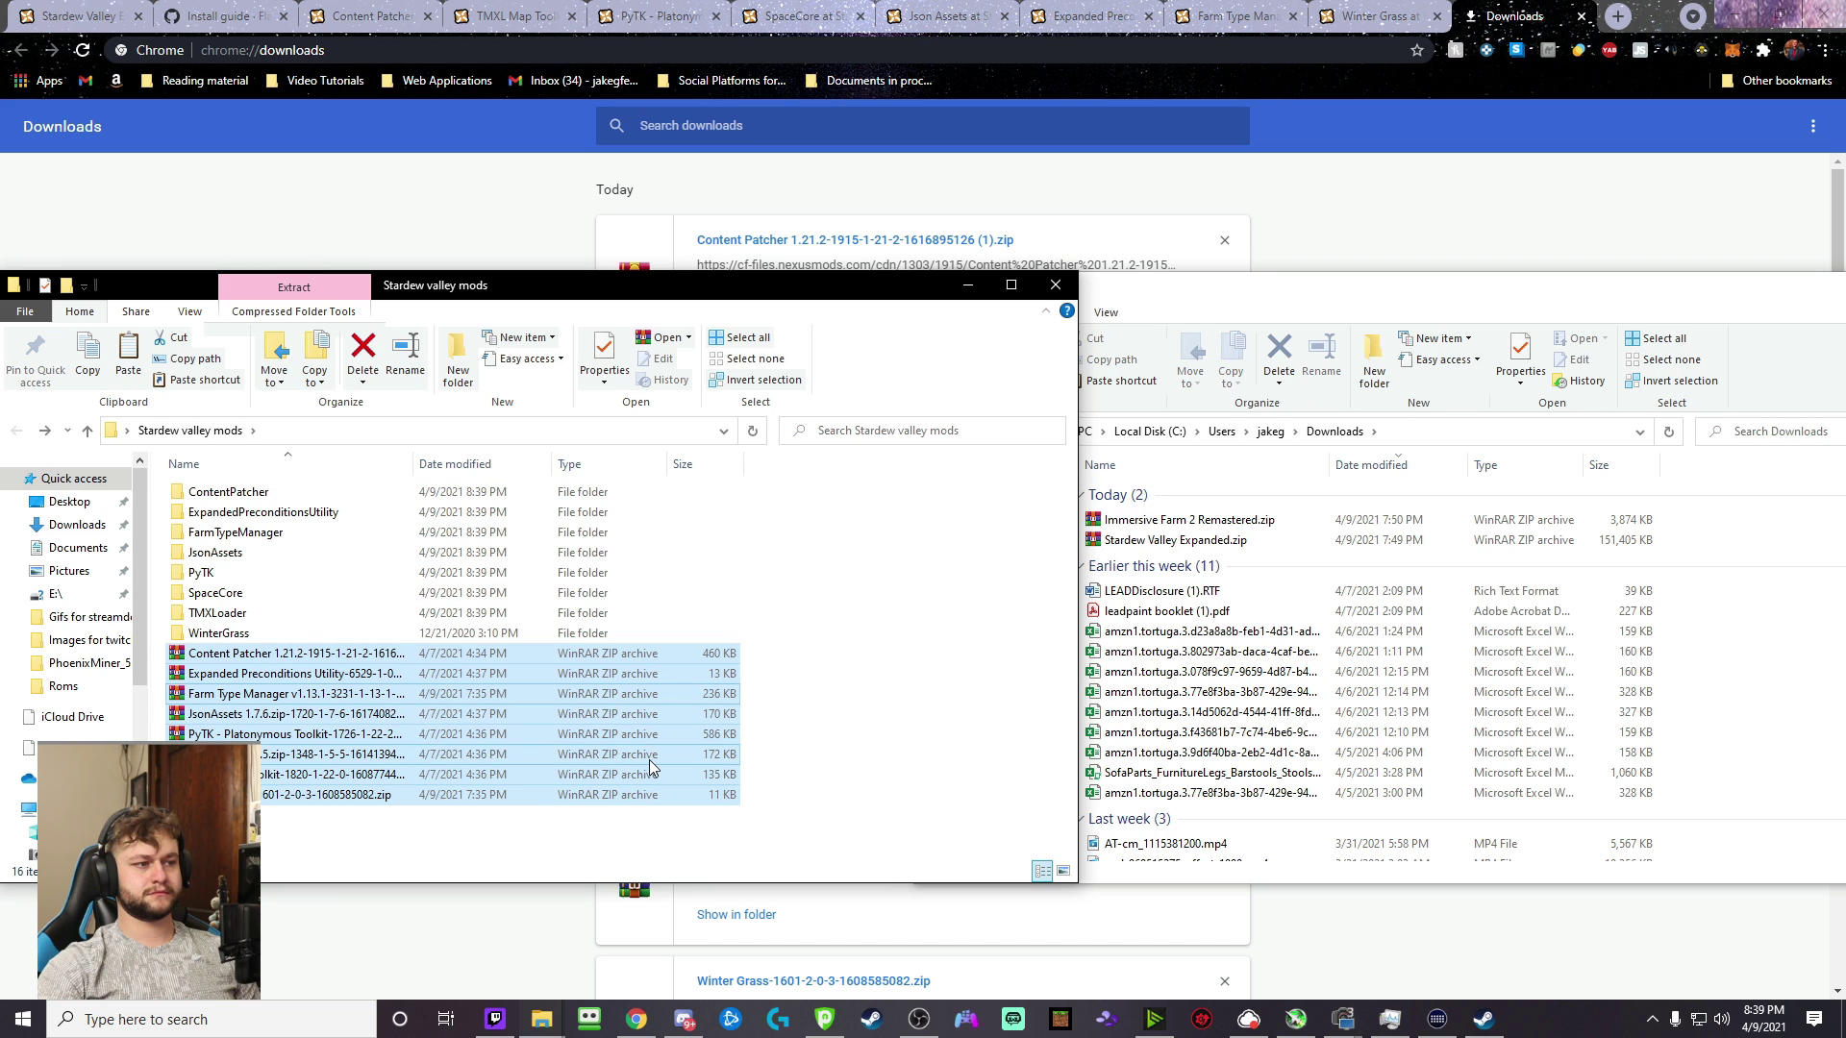
- Select the eight extracted mod folders, ContentPatcher through WinterGrass
click(788, 529)
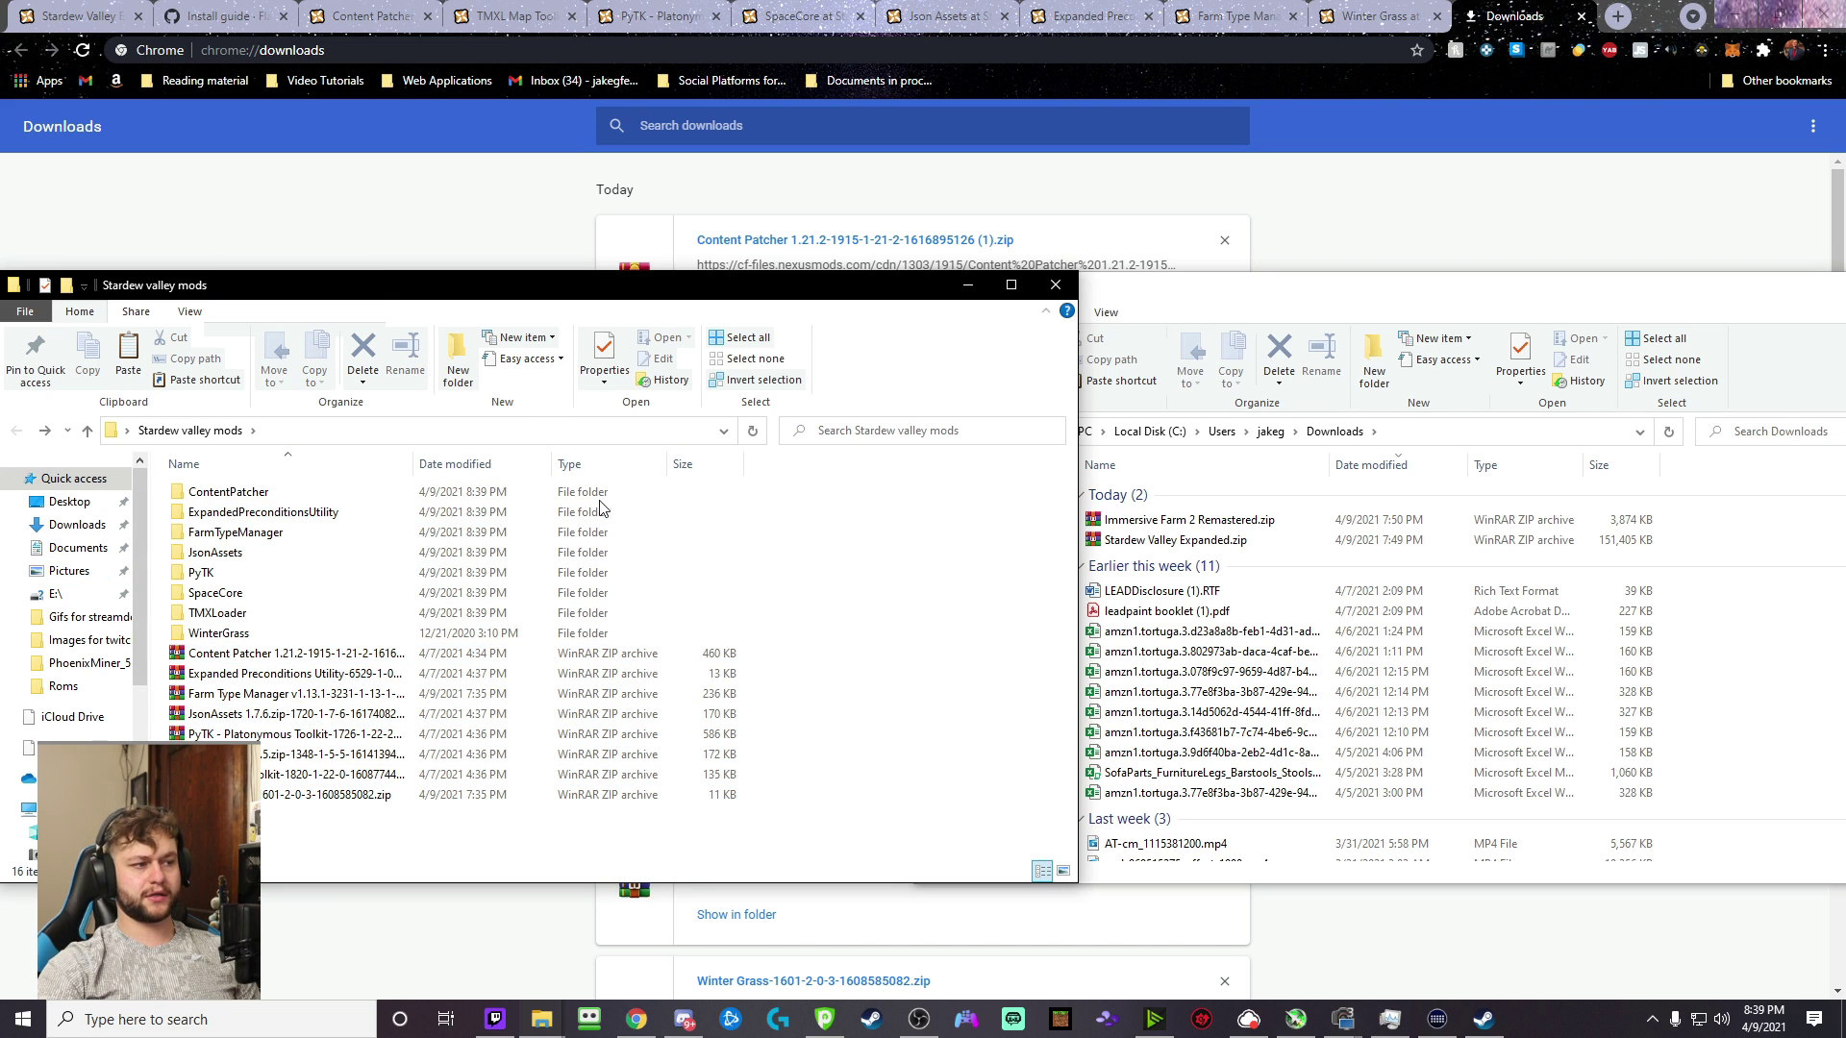
drag(828, 635, 250, 482)
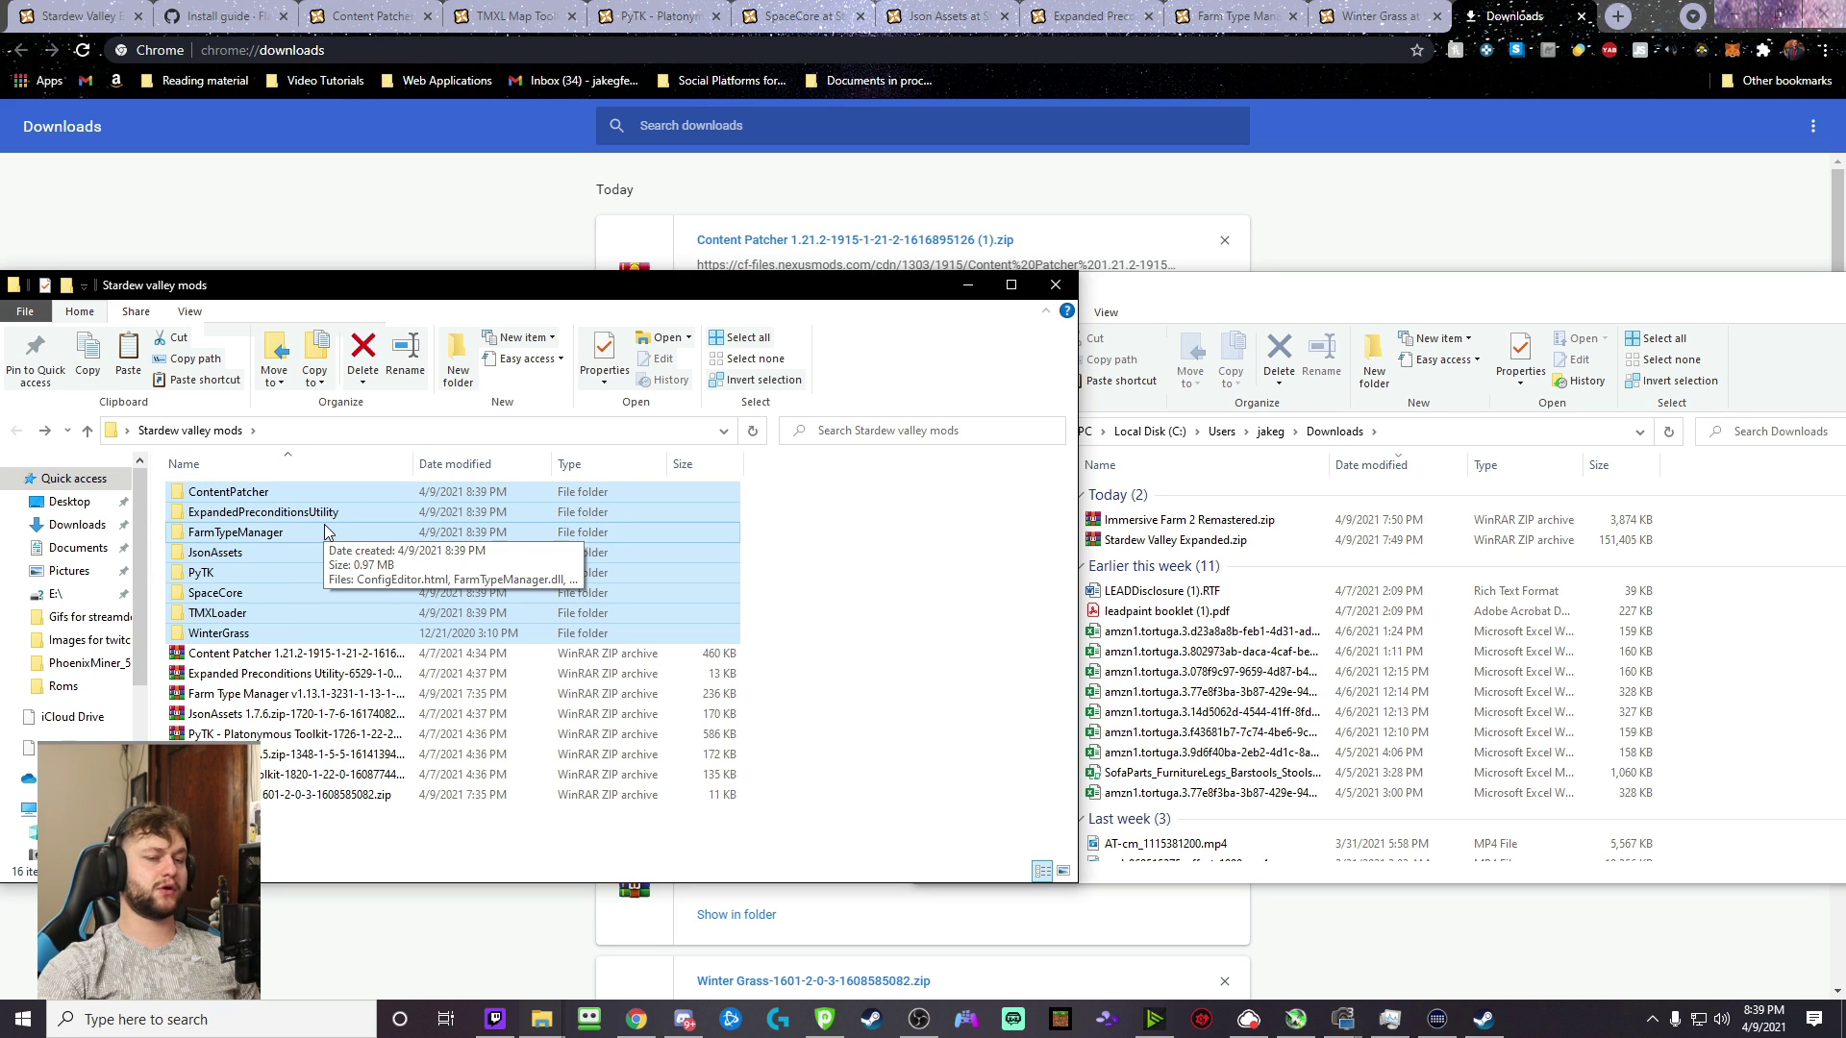
mouse_move(510, 1034)
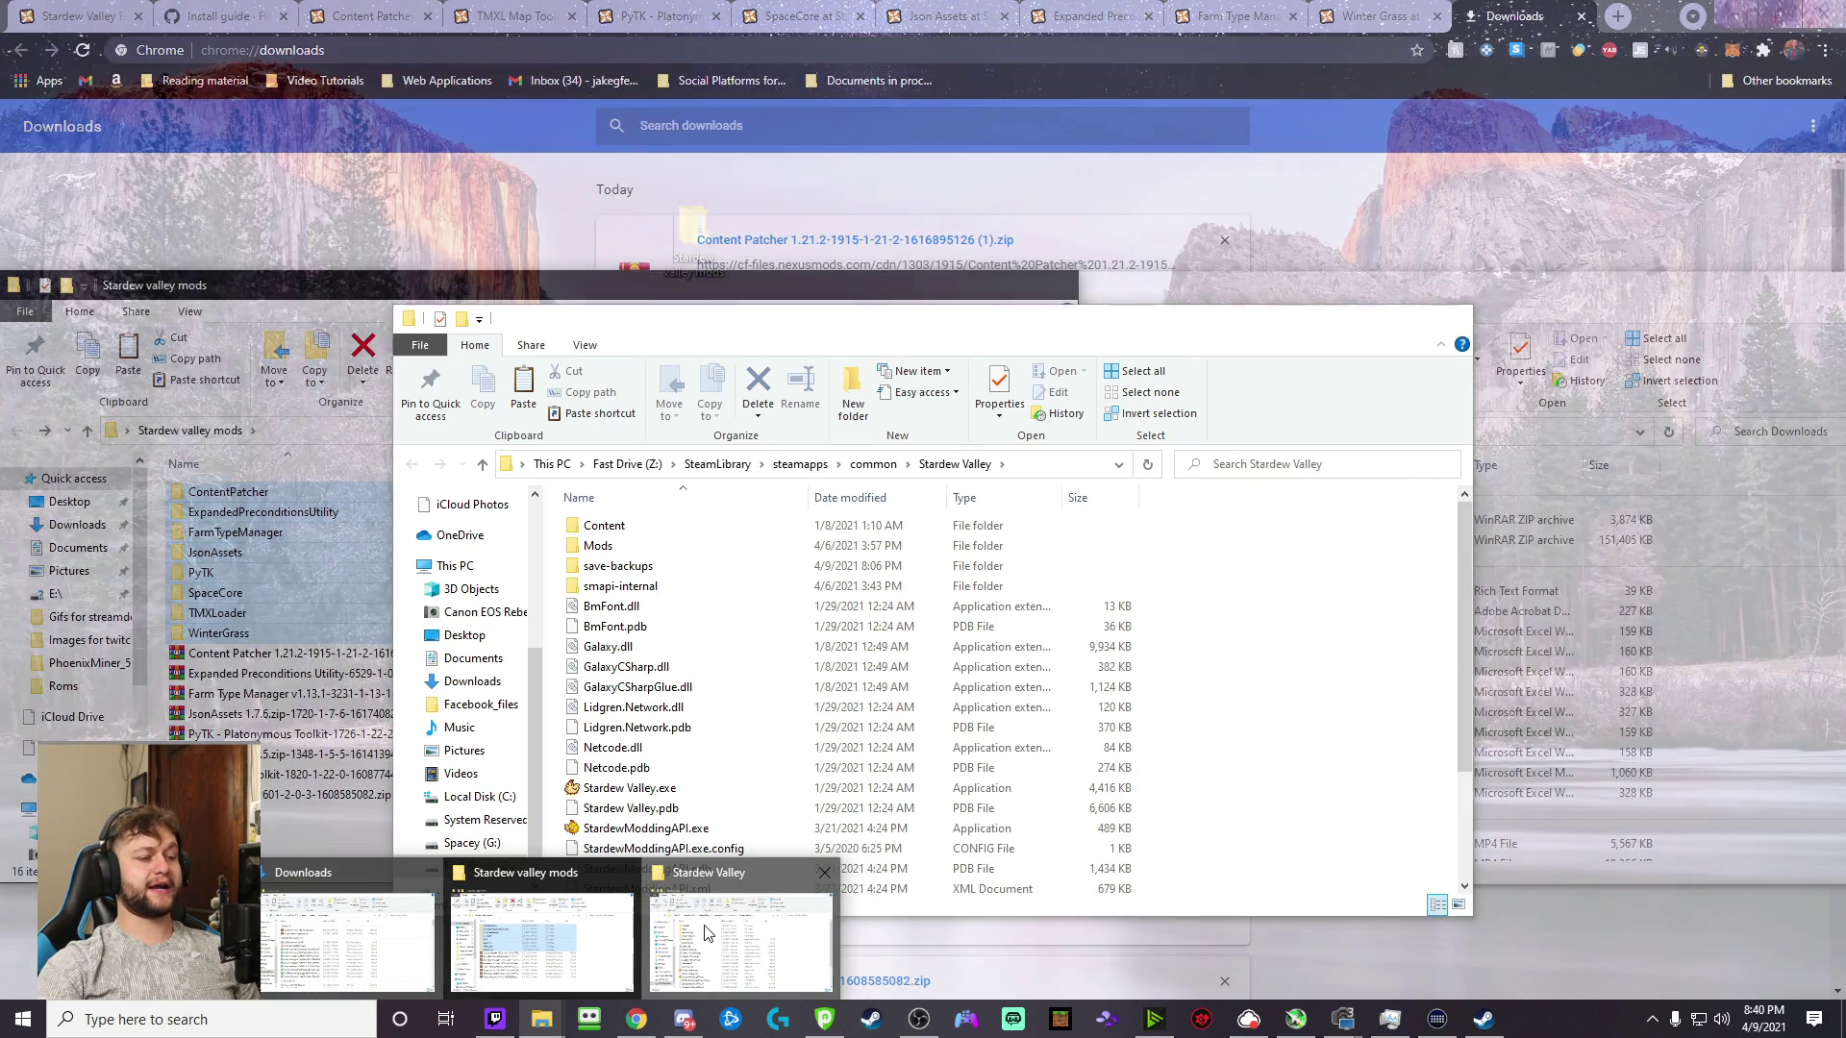
- Use Manage > Browse local files on Stardew Valley in the Steam library to open its install folder
click(735, 937)
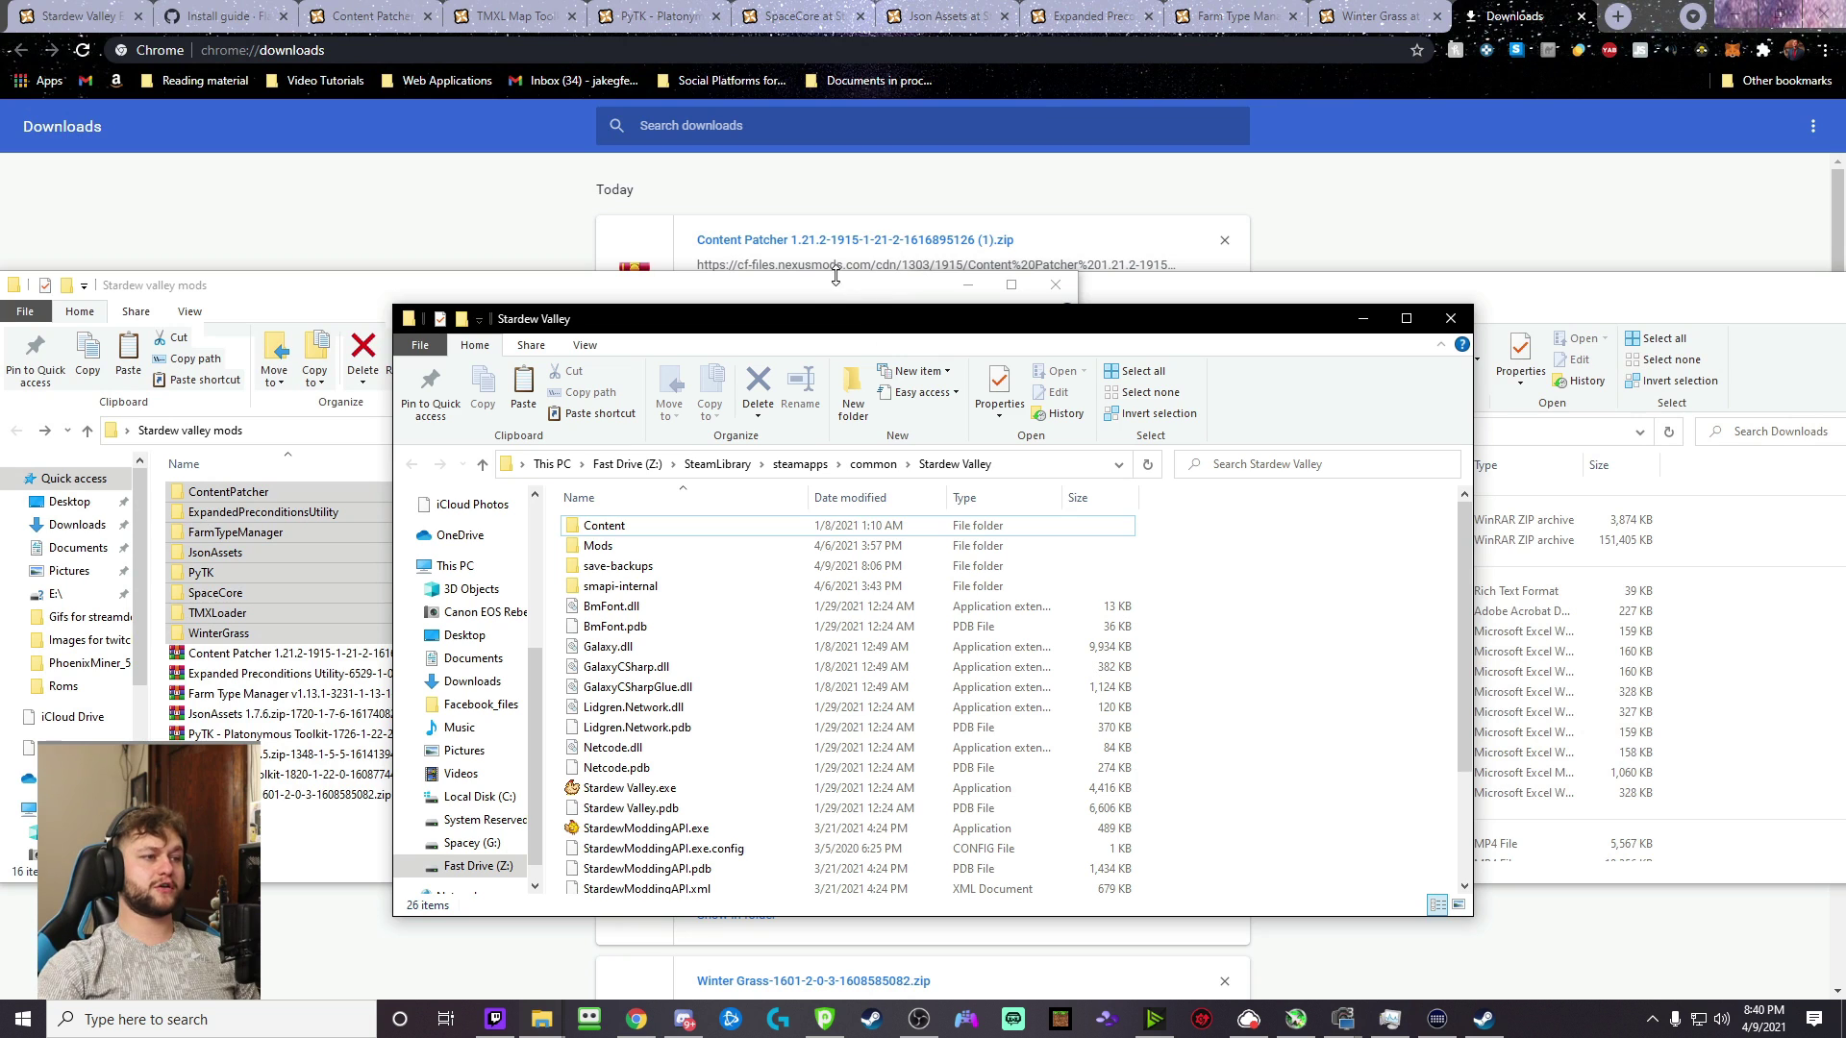
drag(785, 333, 964, 289)
click(871, 1019)
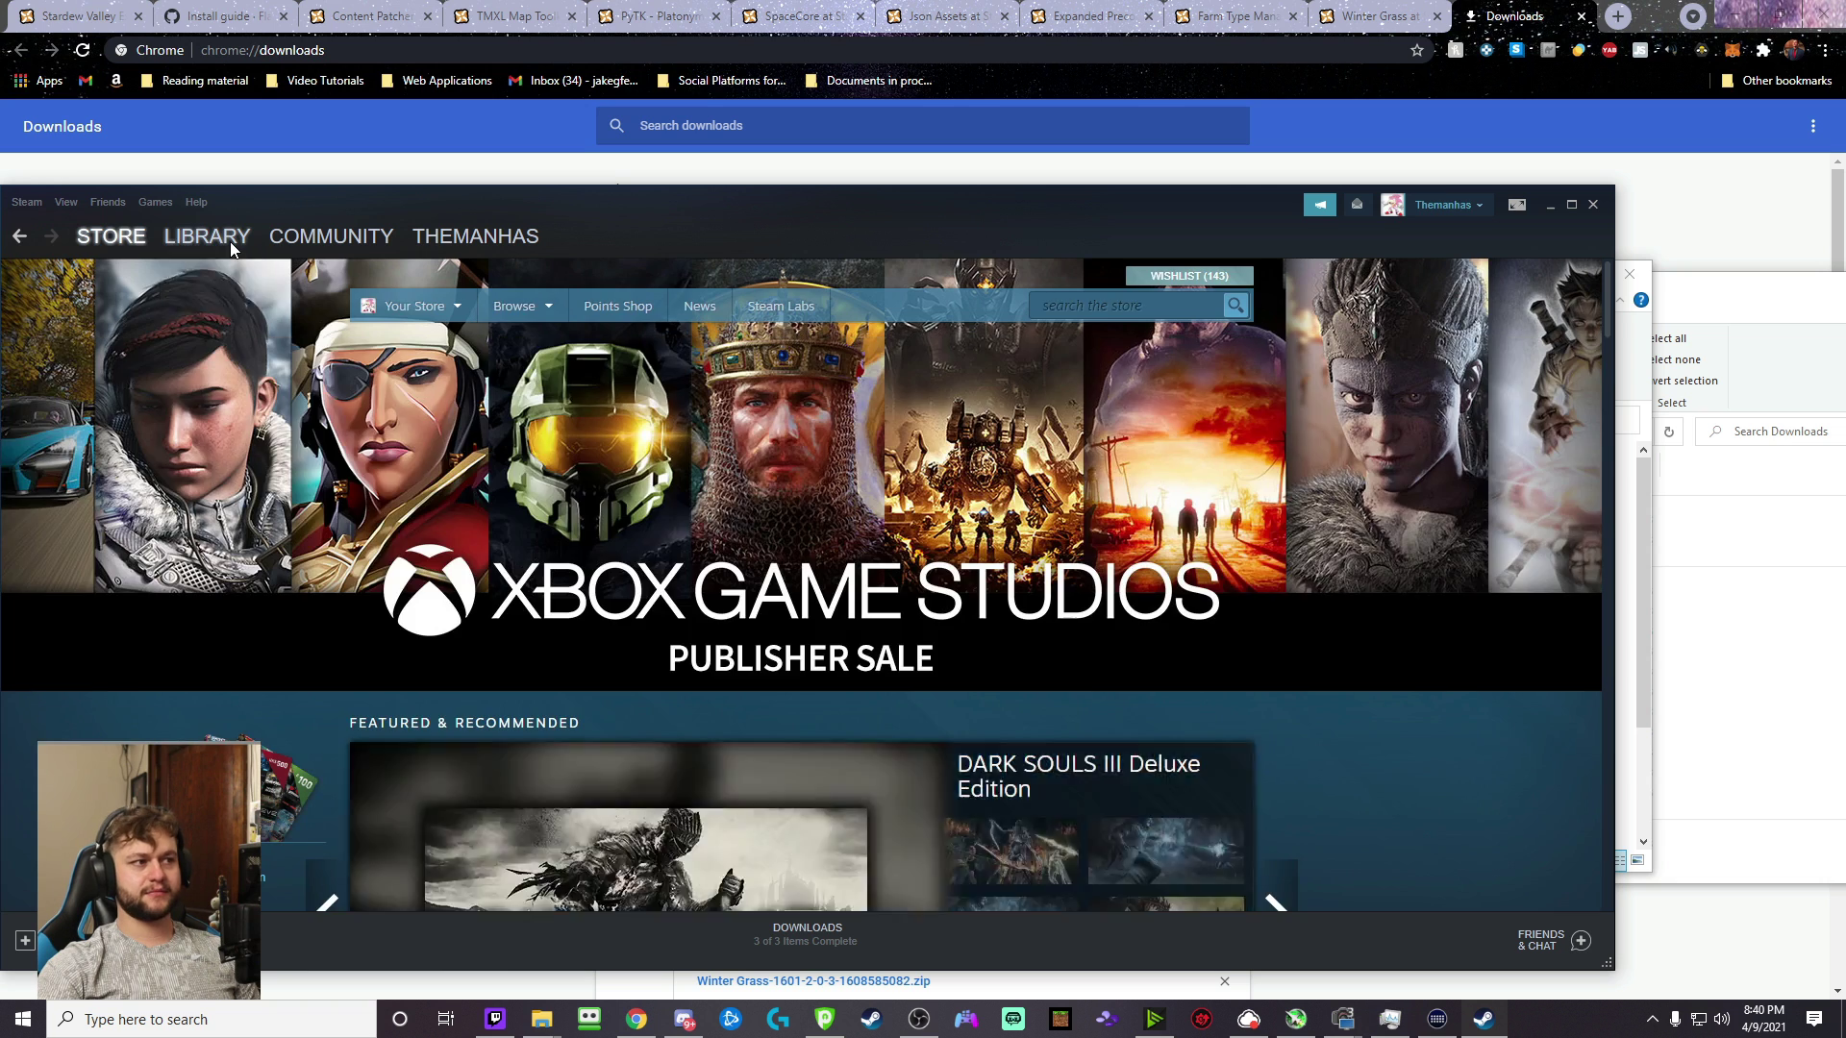
click(231, 248)
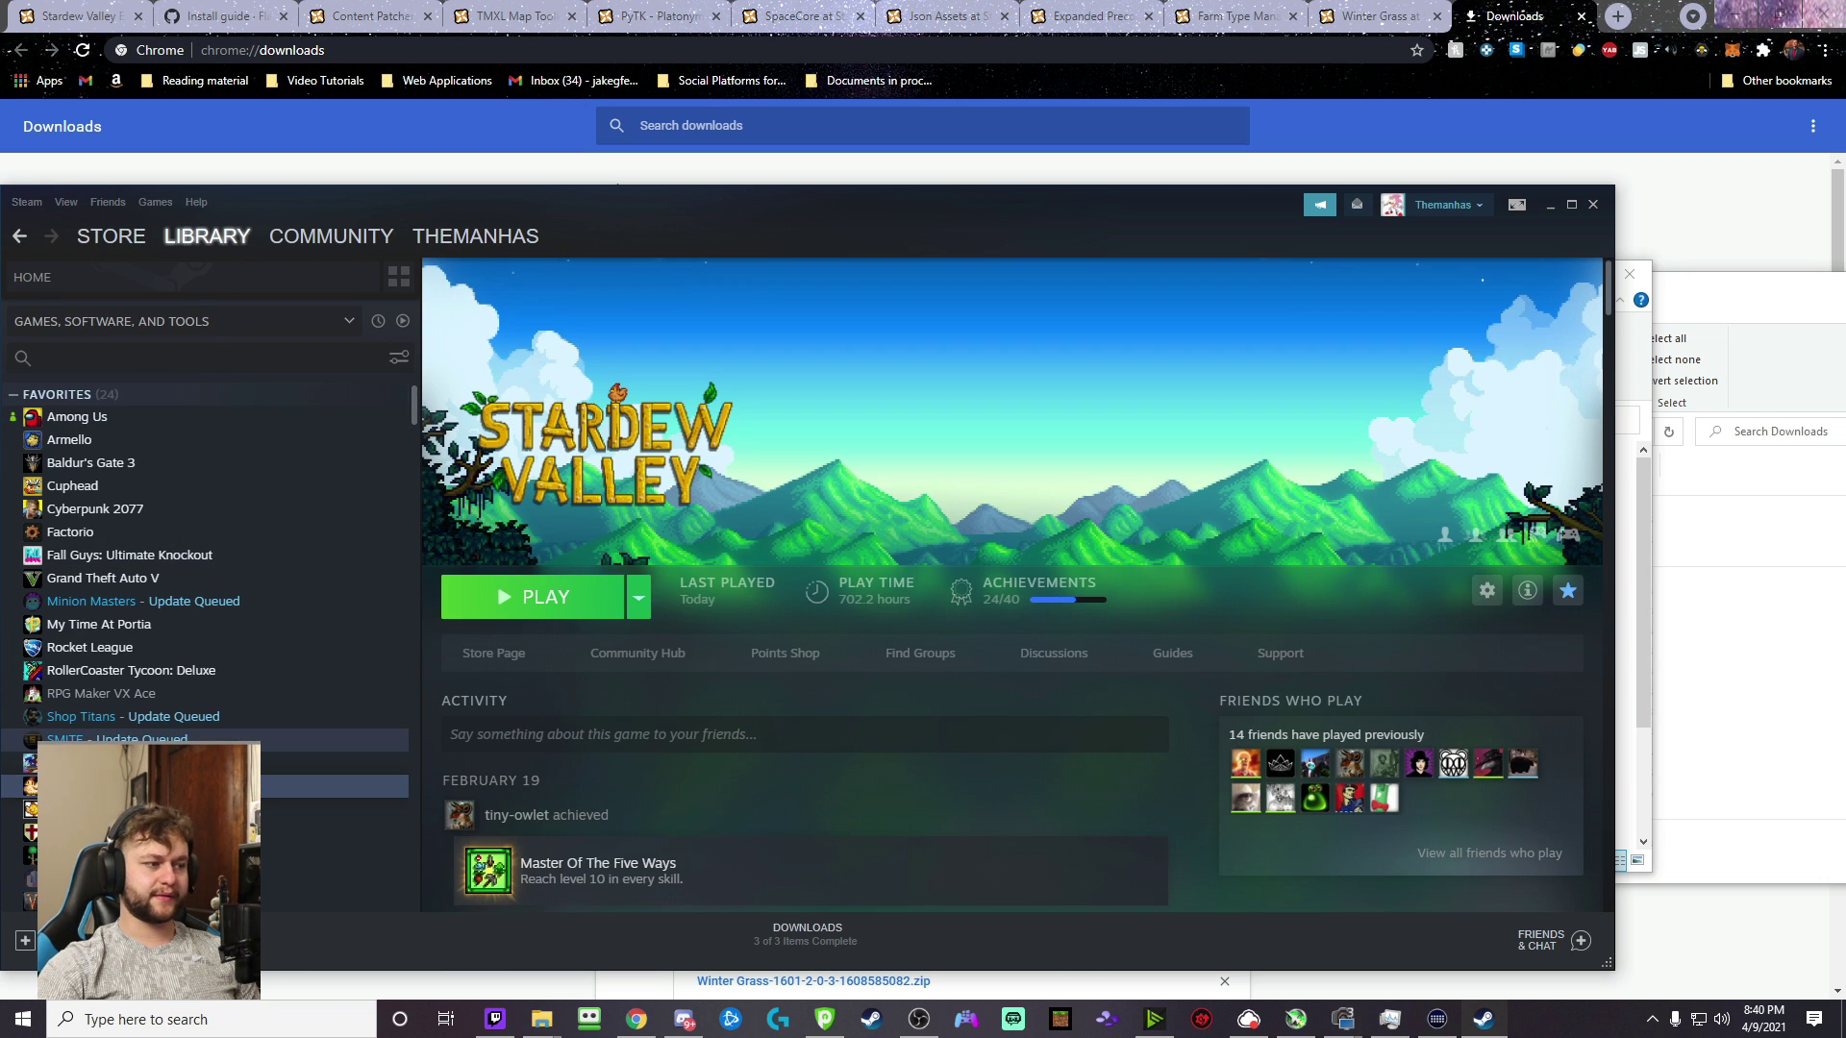
right_click(241, 785)
mouse_move(327, 740)
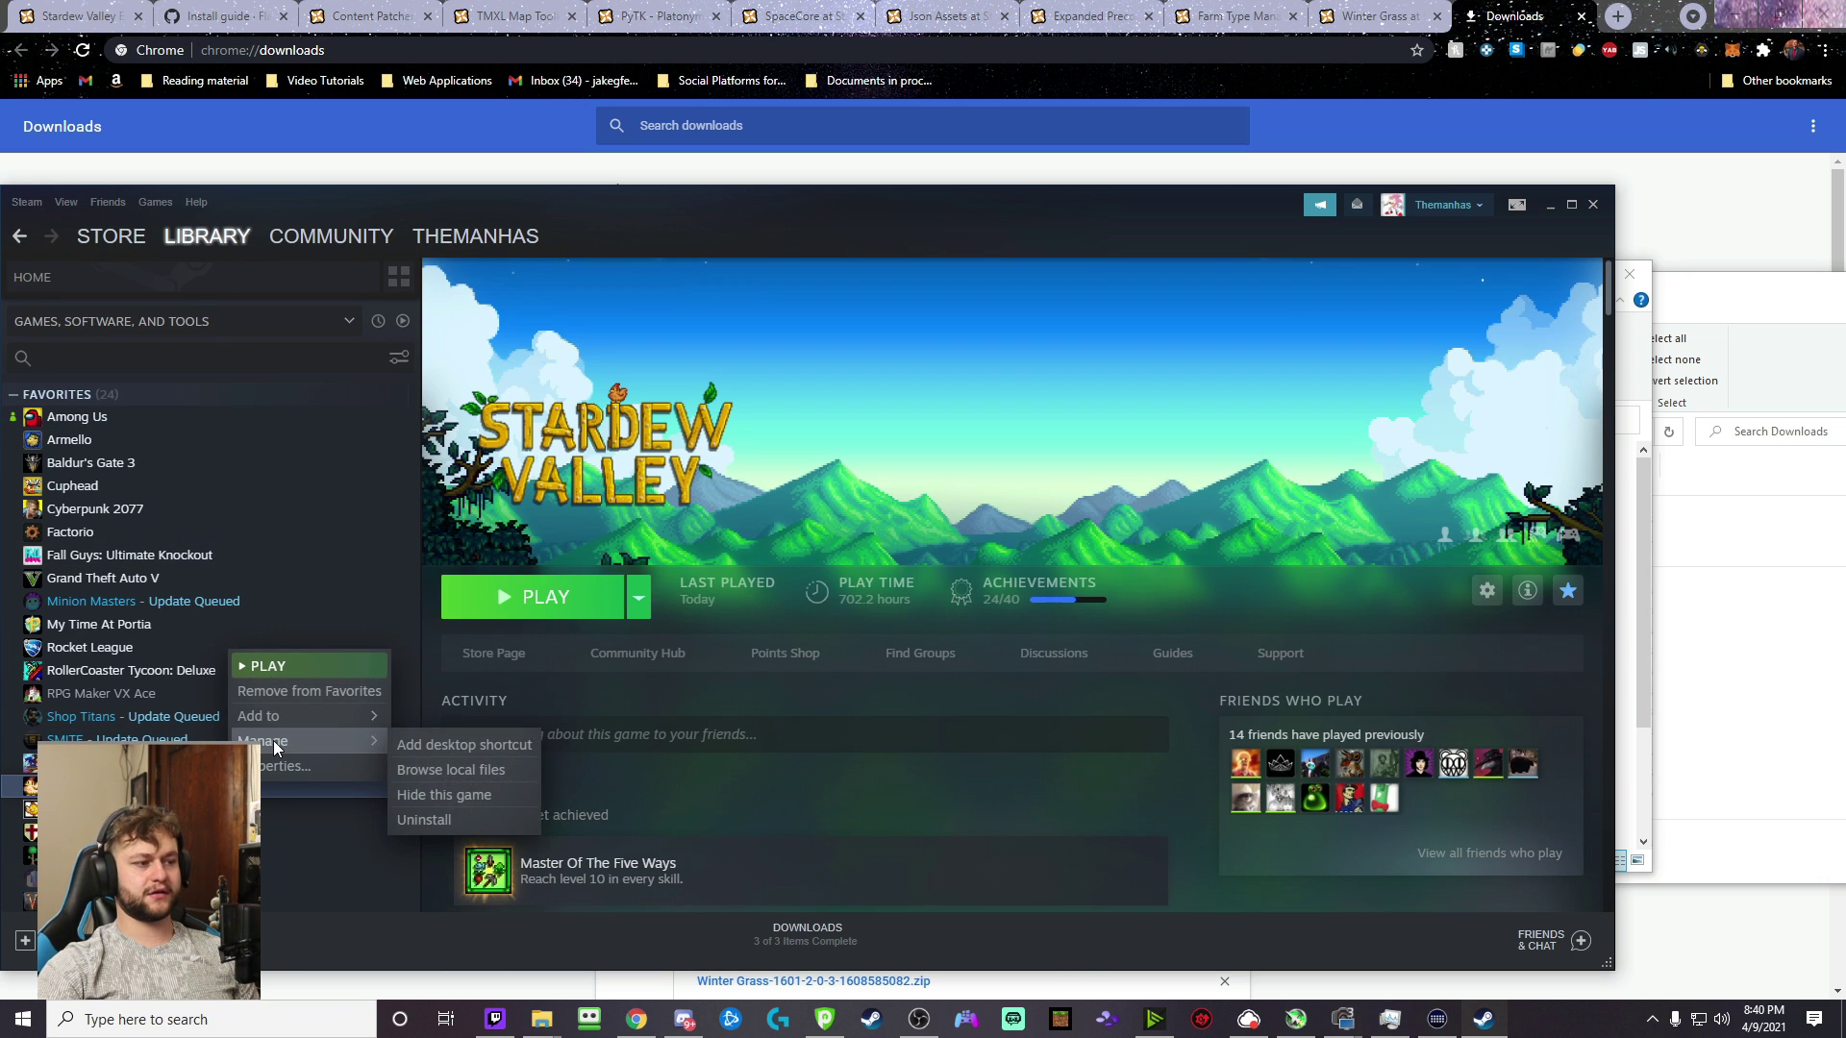
click(454, 765)
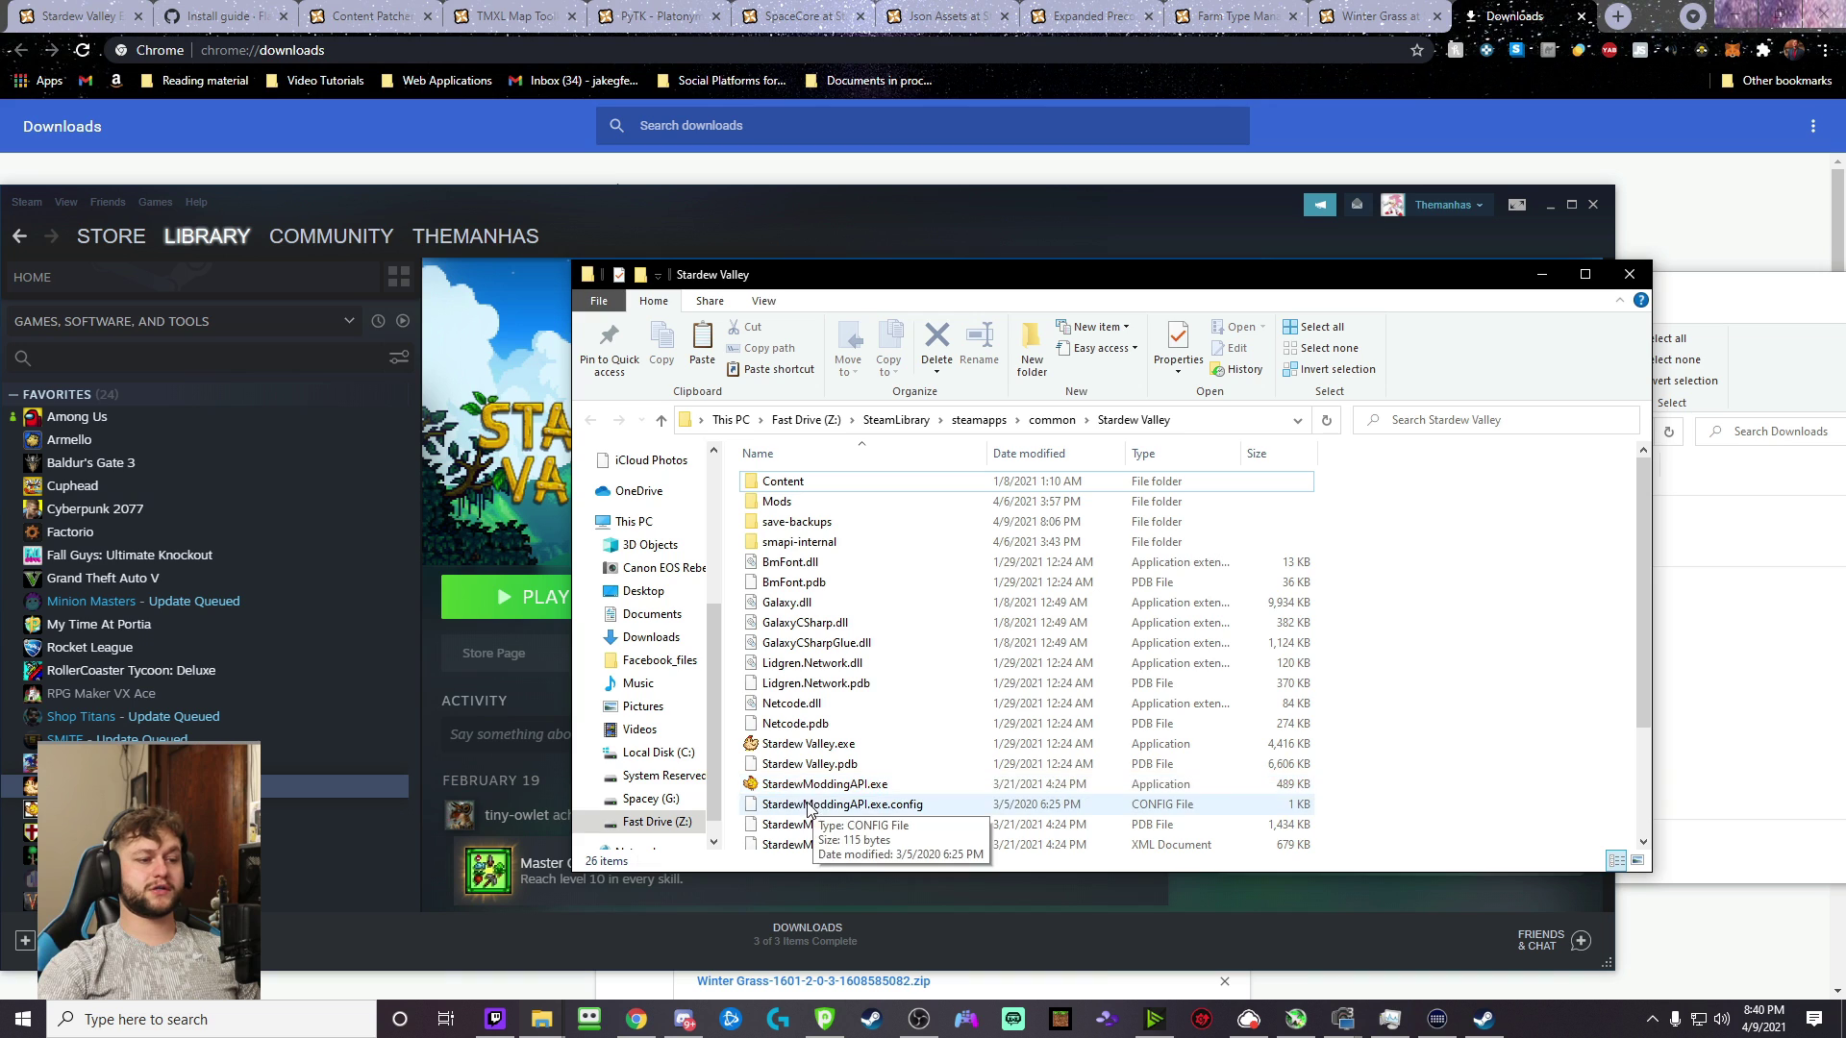
- Open the Mods folder in the Stardew Valley install directory to view its 35 items
click(813, 791)
scroll(812, 792, down, 2)
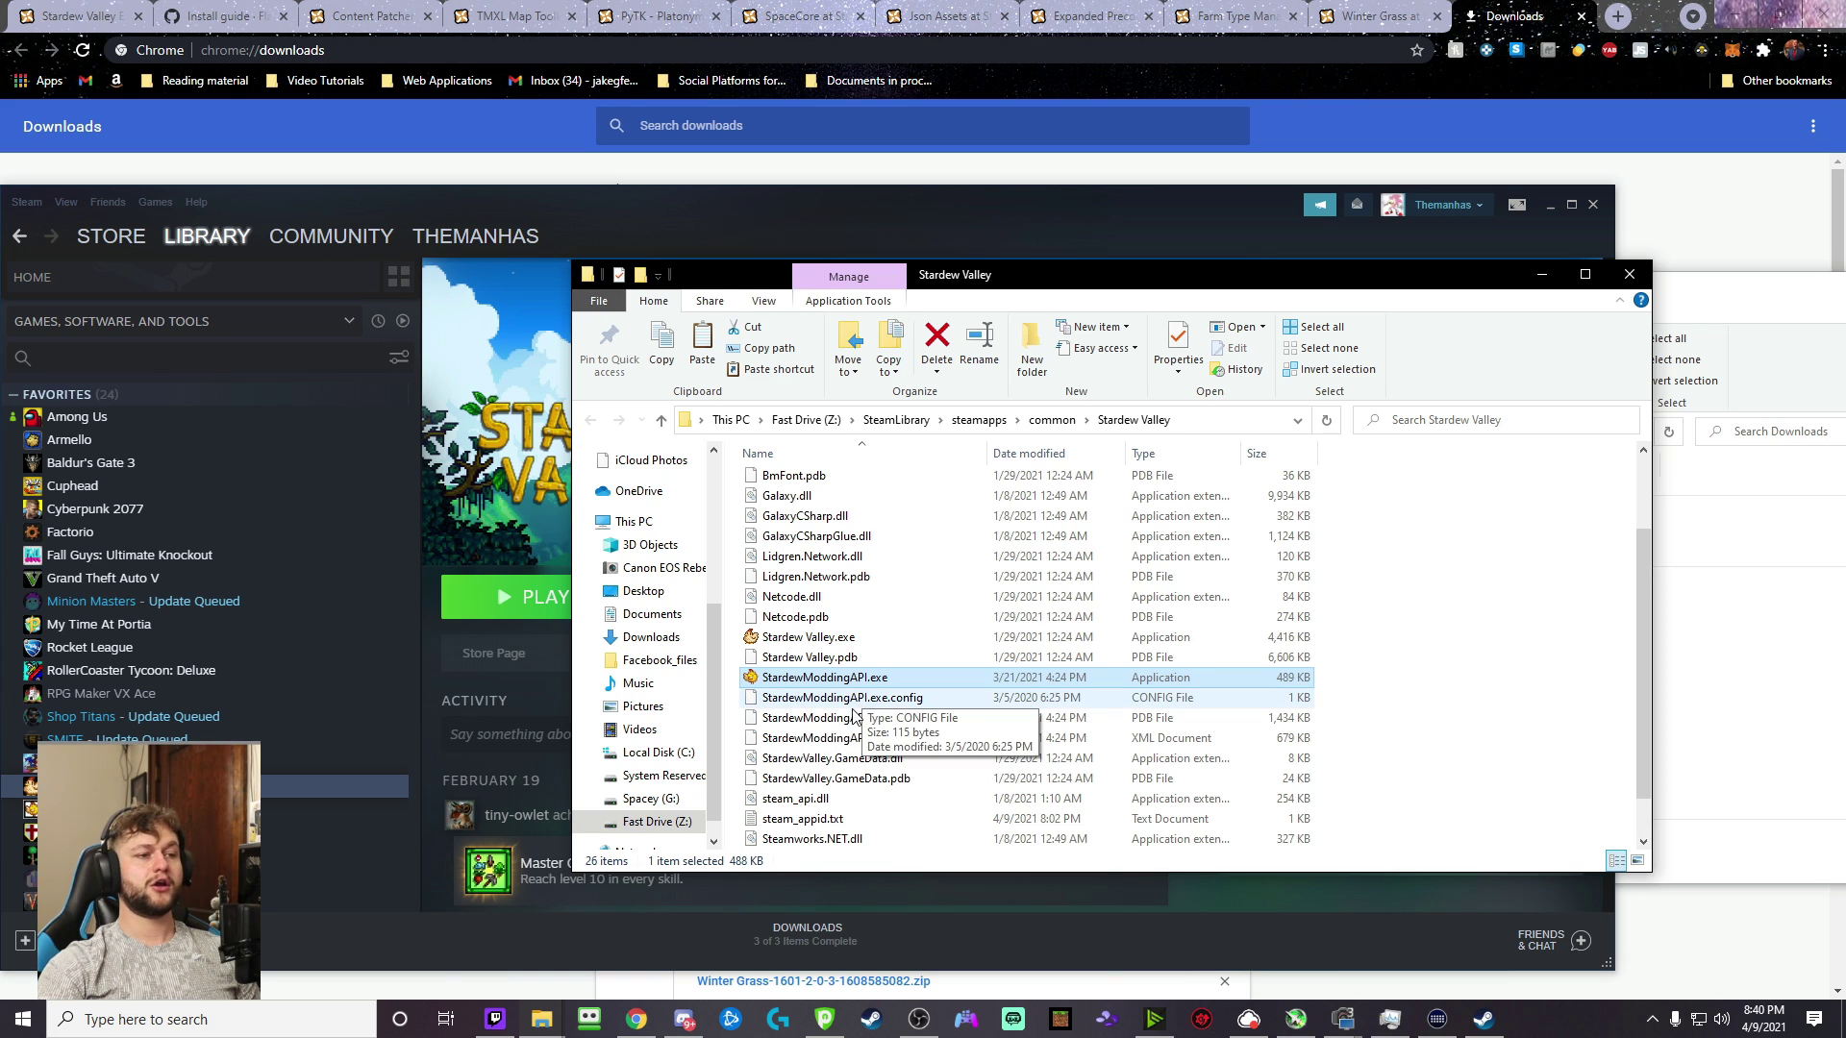
scroll(830, 702, up, 2)
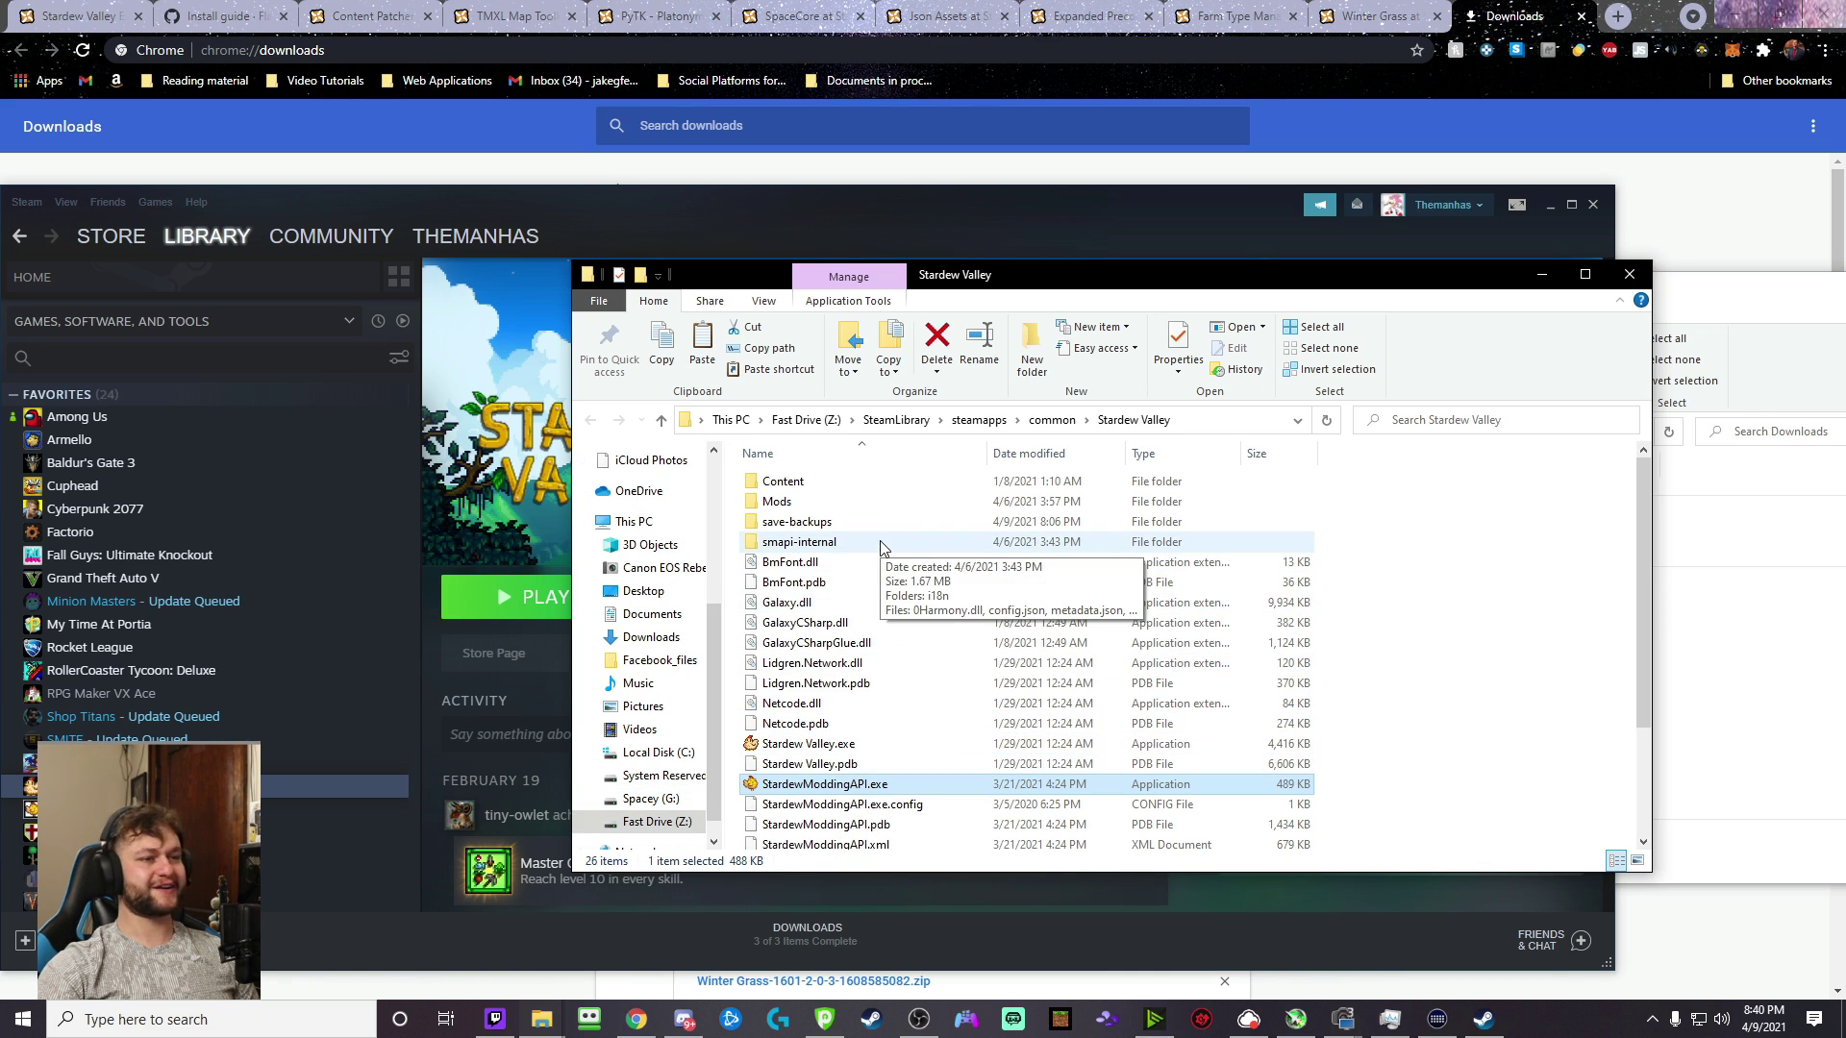
click(788, 502)
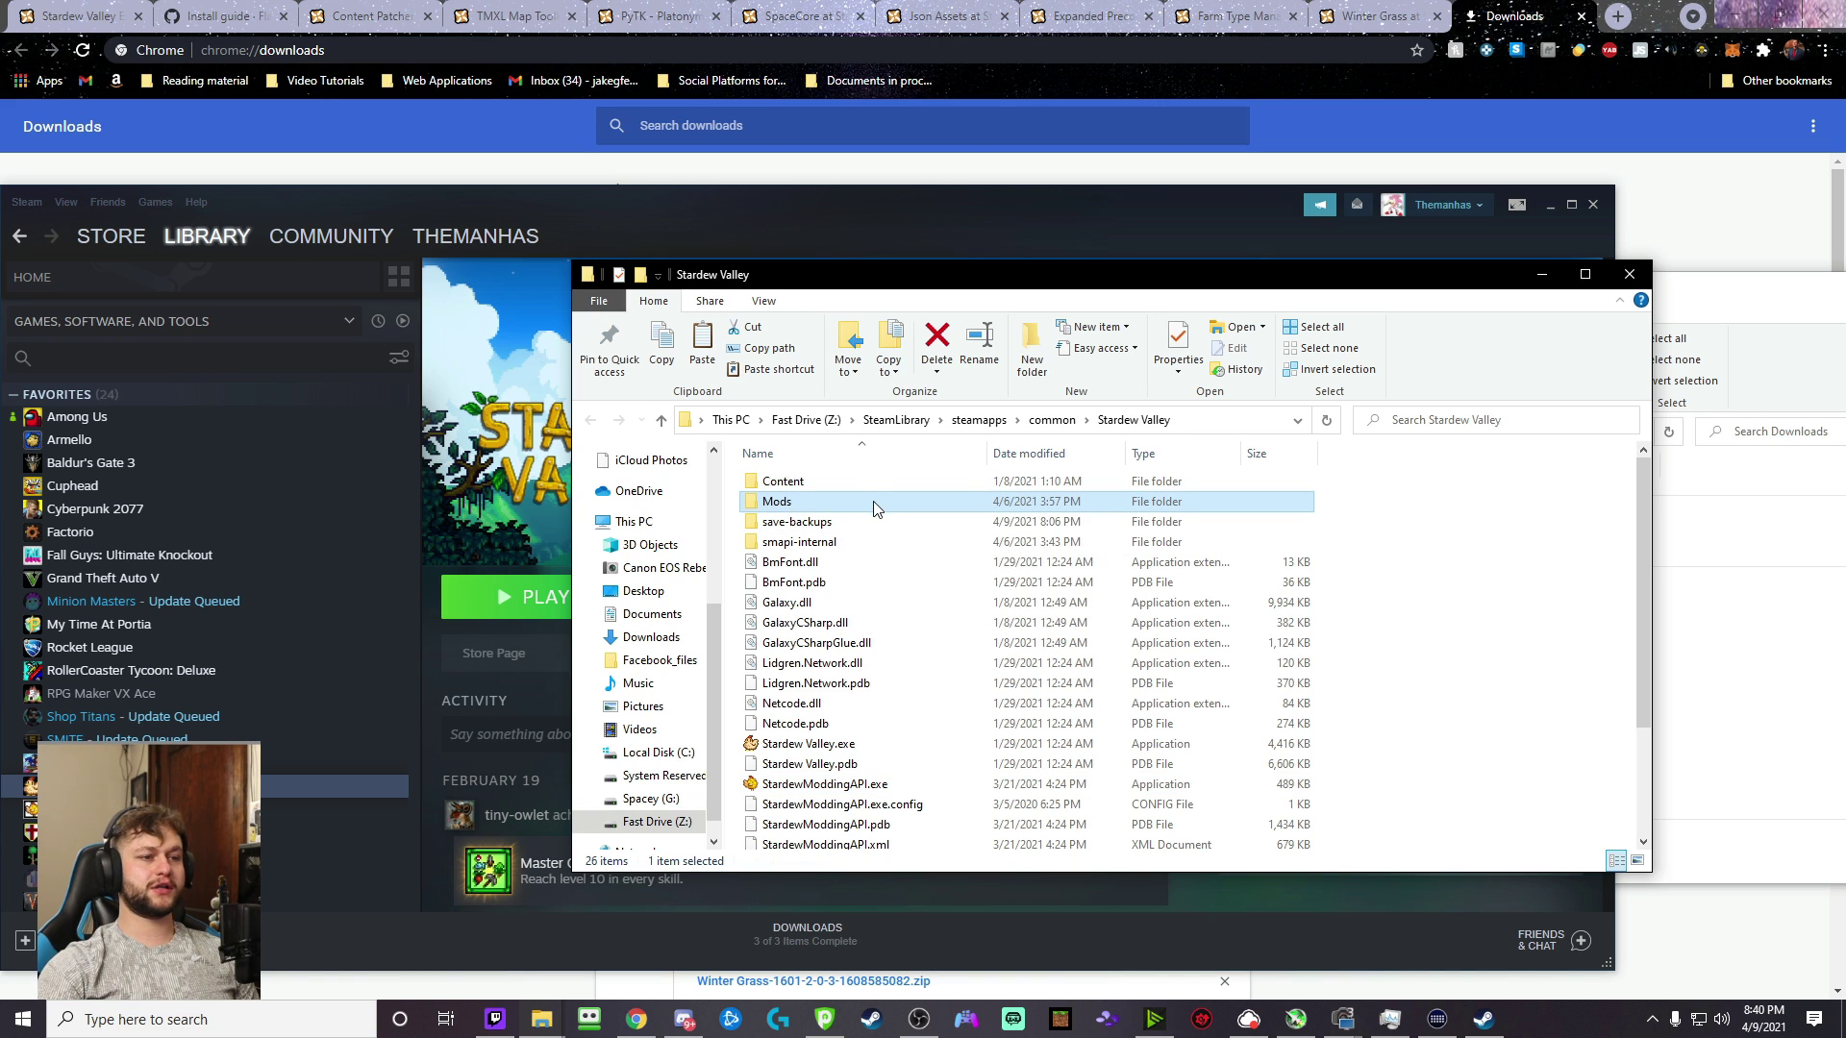
double_click(803, 505)
scroll(1212, 653, down, 5)
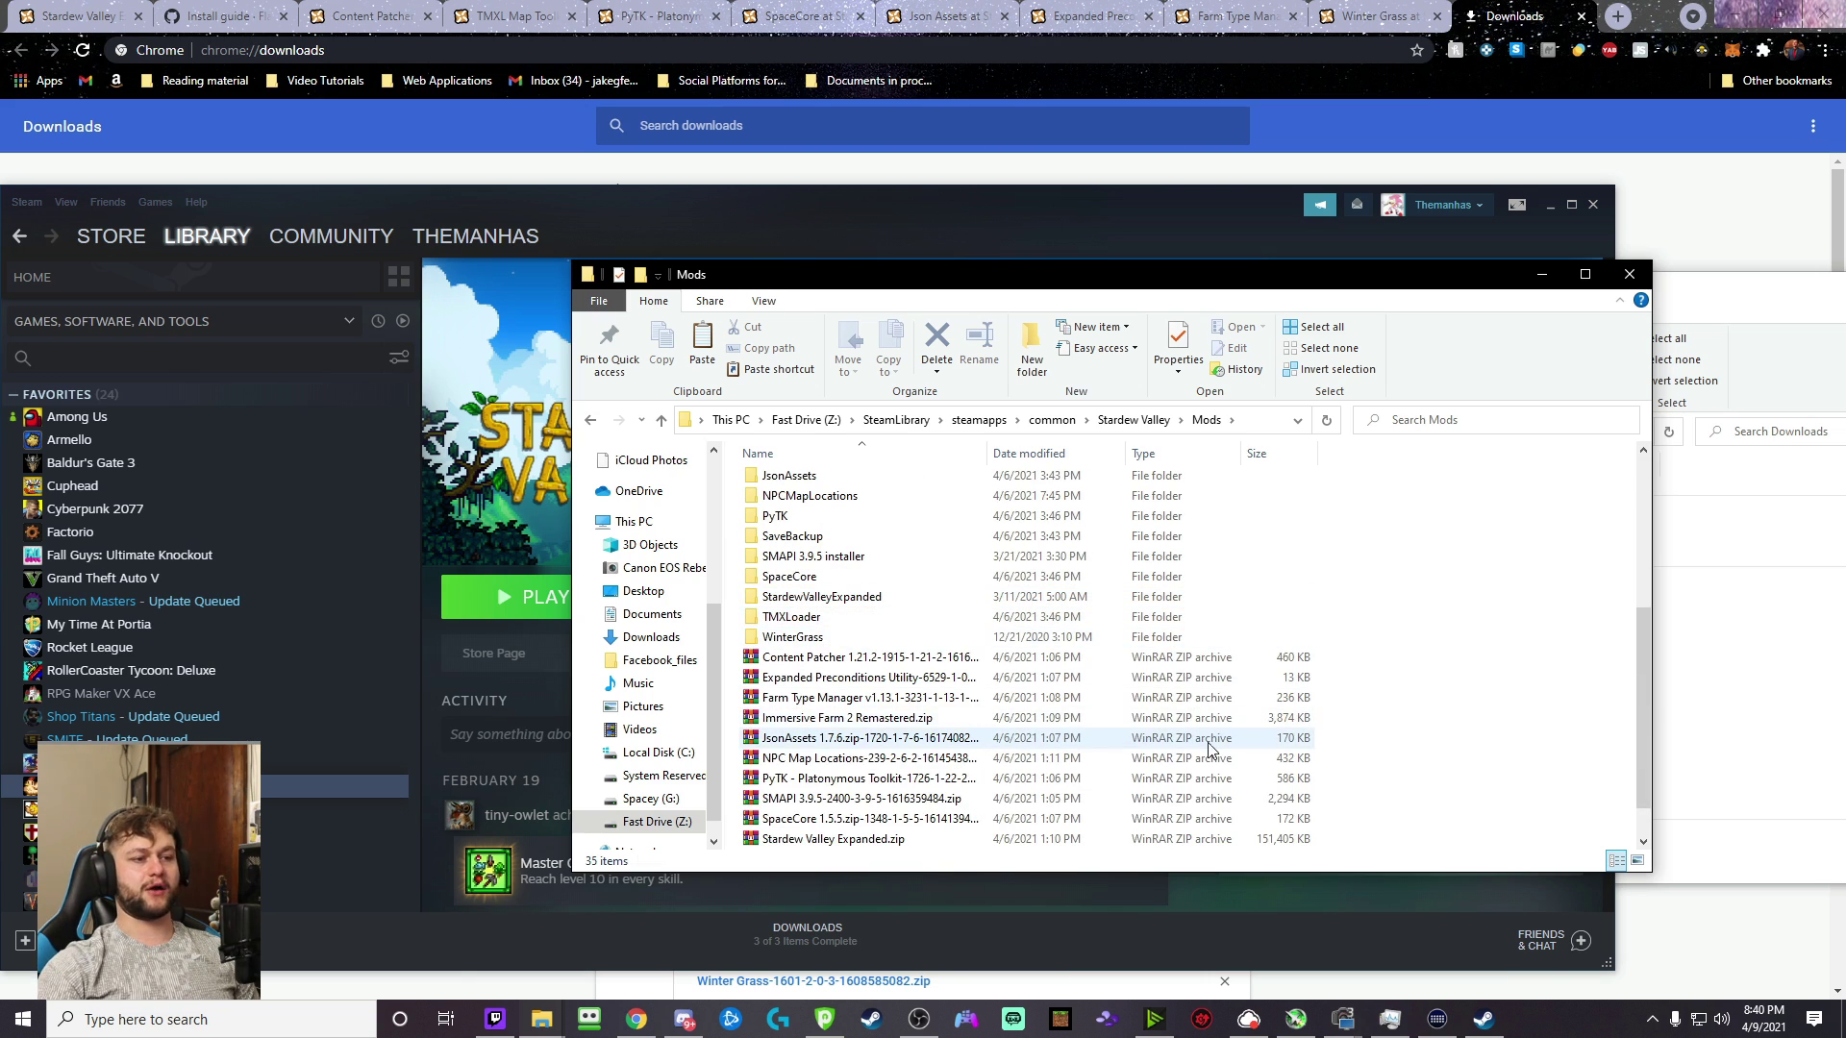
scroll(1256, 676, up, 6)
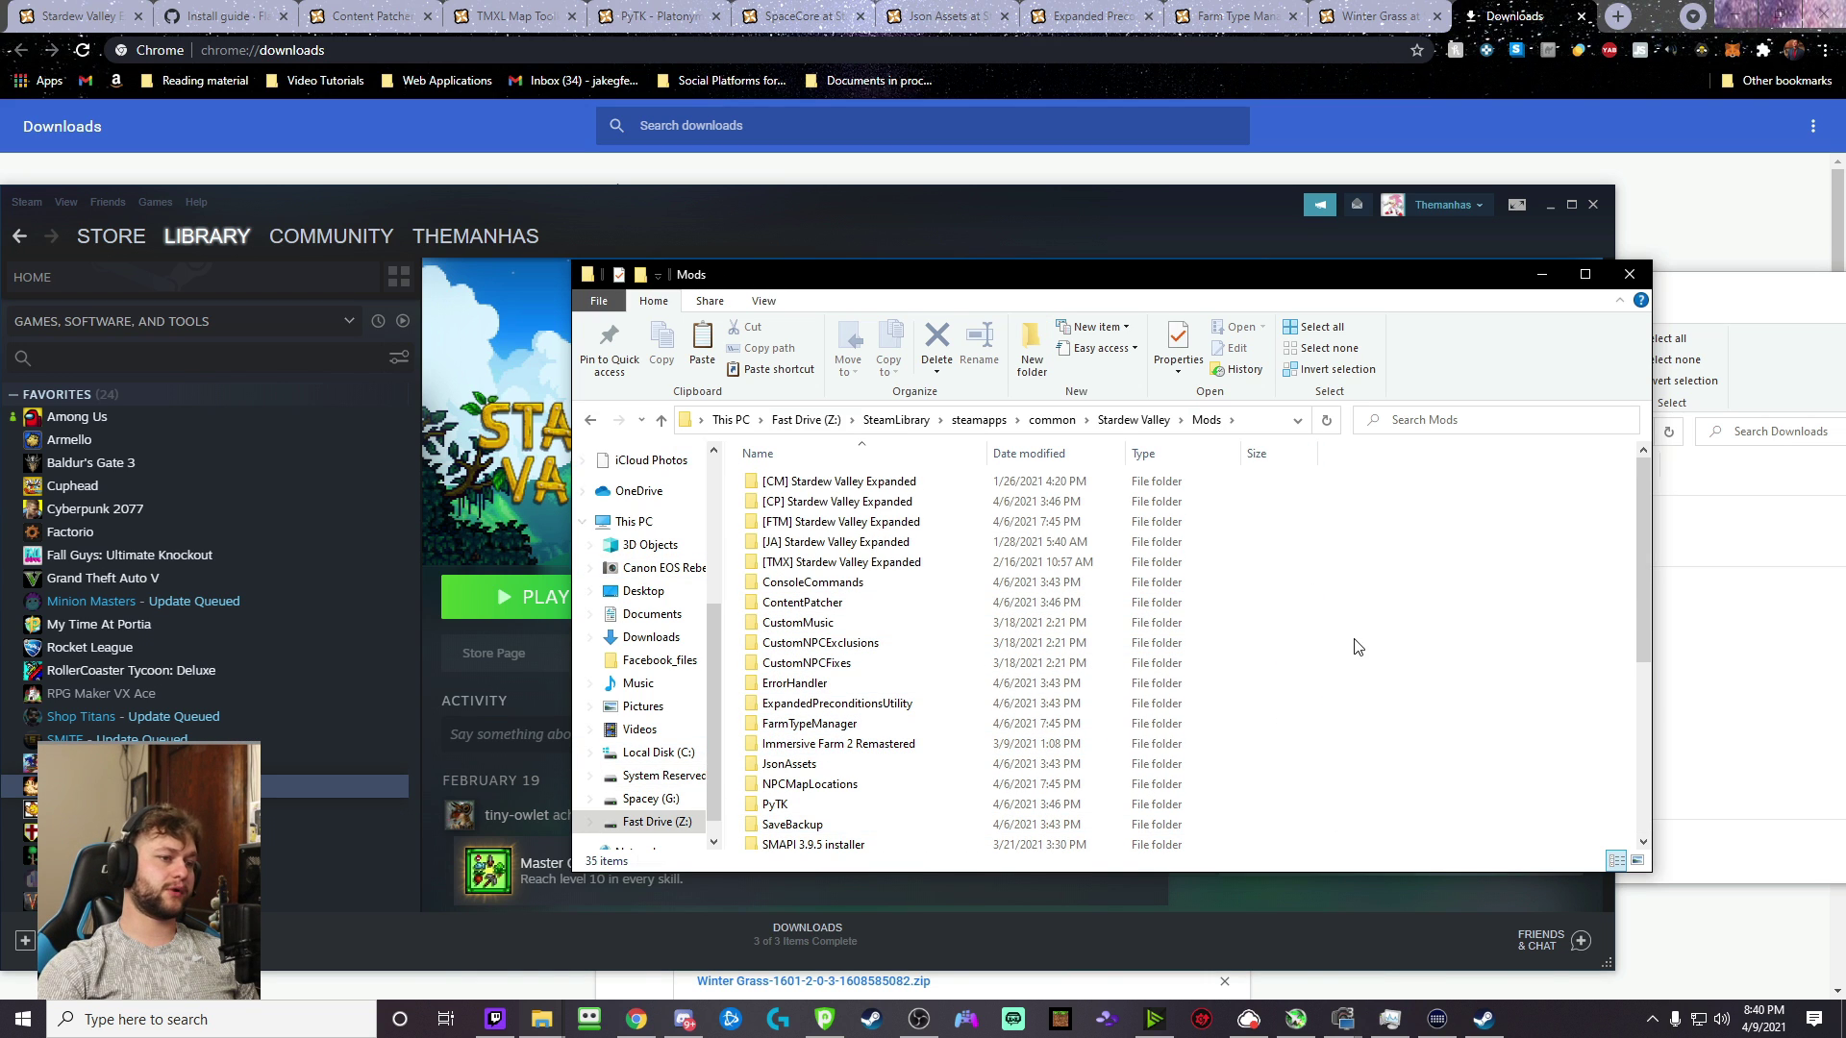
right_click(540, 1029)
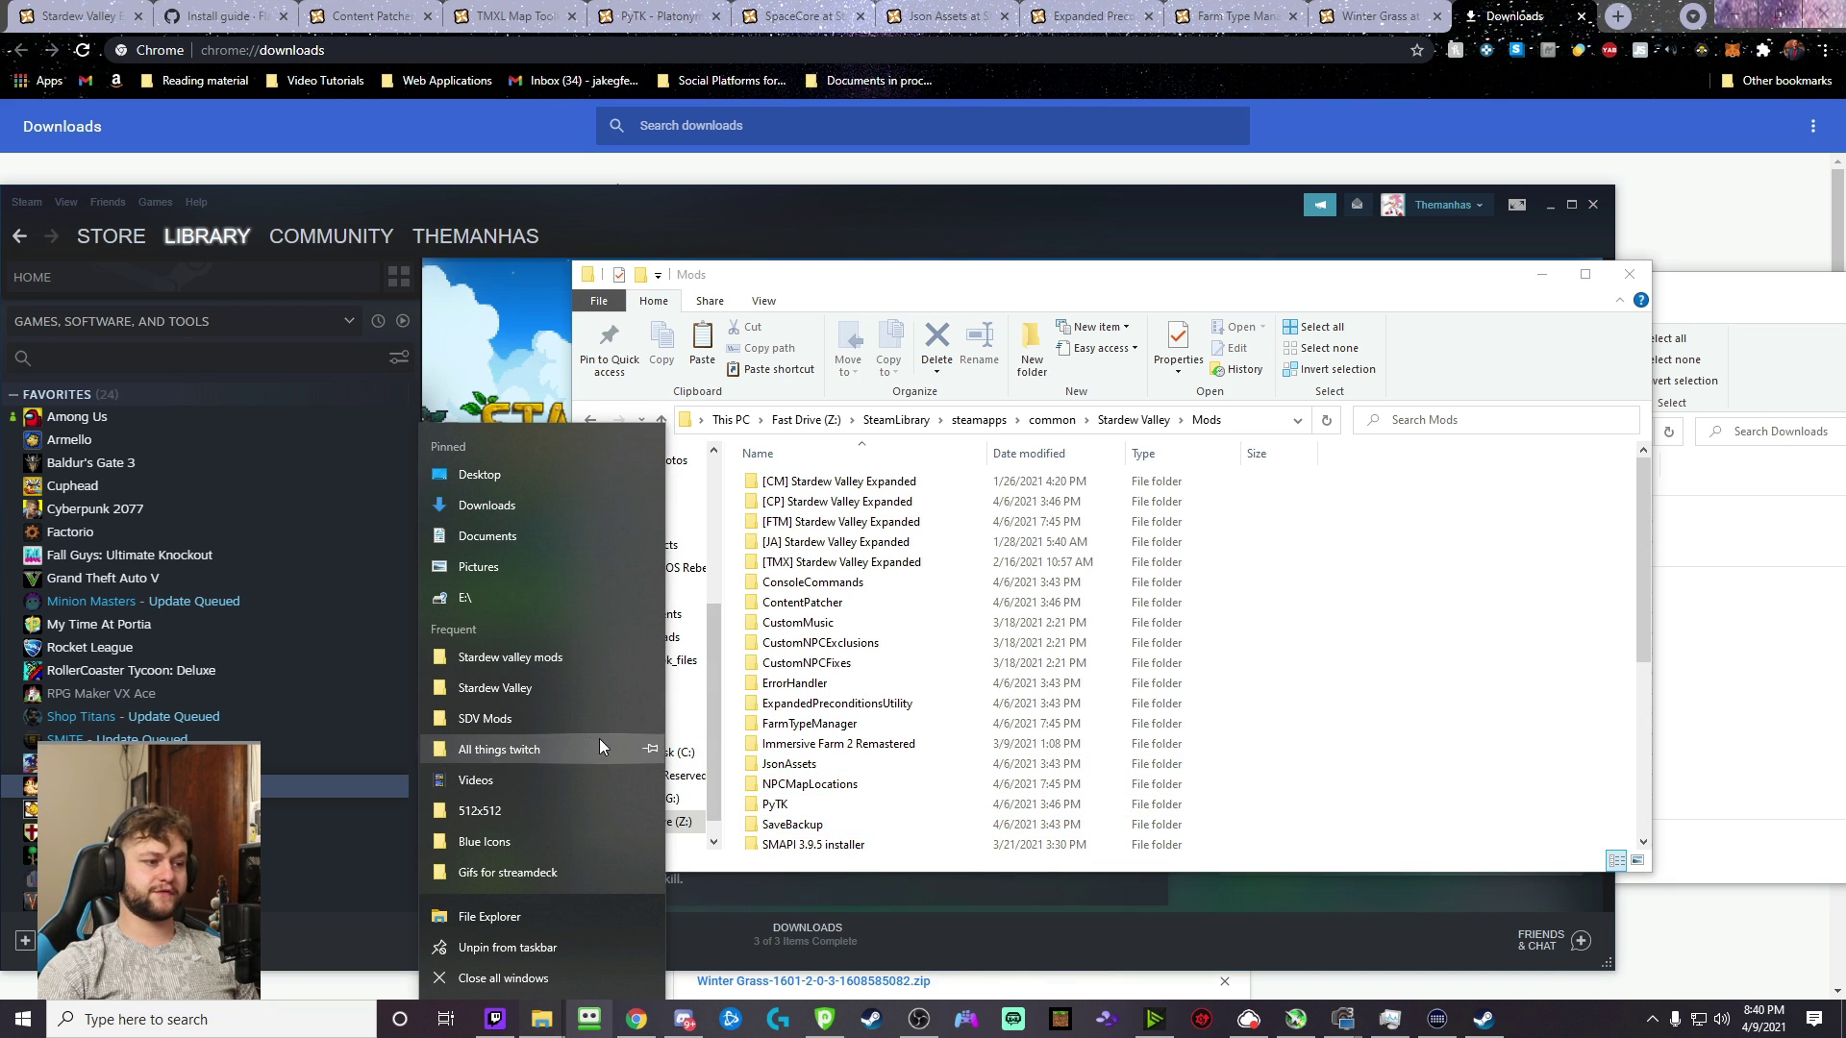
click(1463, 599)
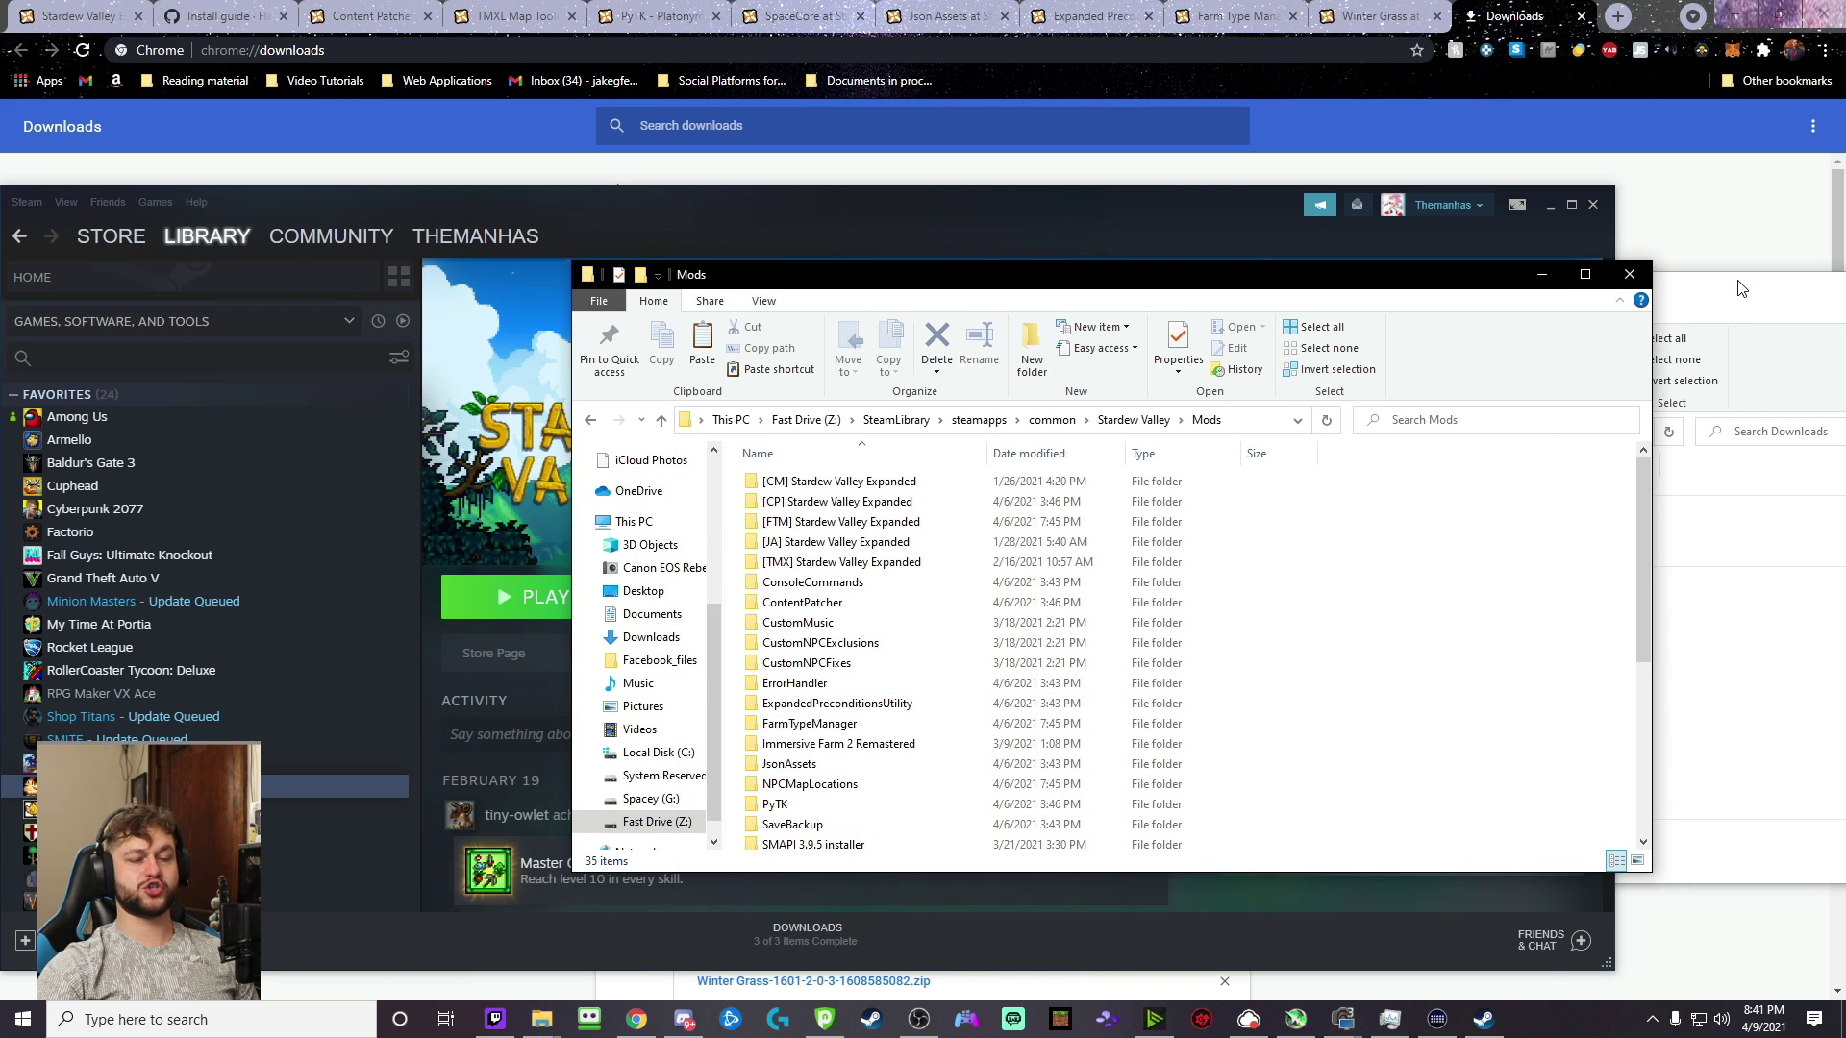
- Minimize the open windows, create a new folder on the desktop, and begin renaming it
click(1544, 273)
click(1750, 17)
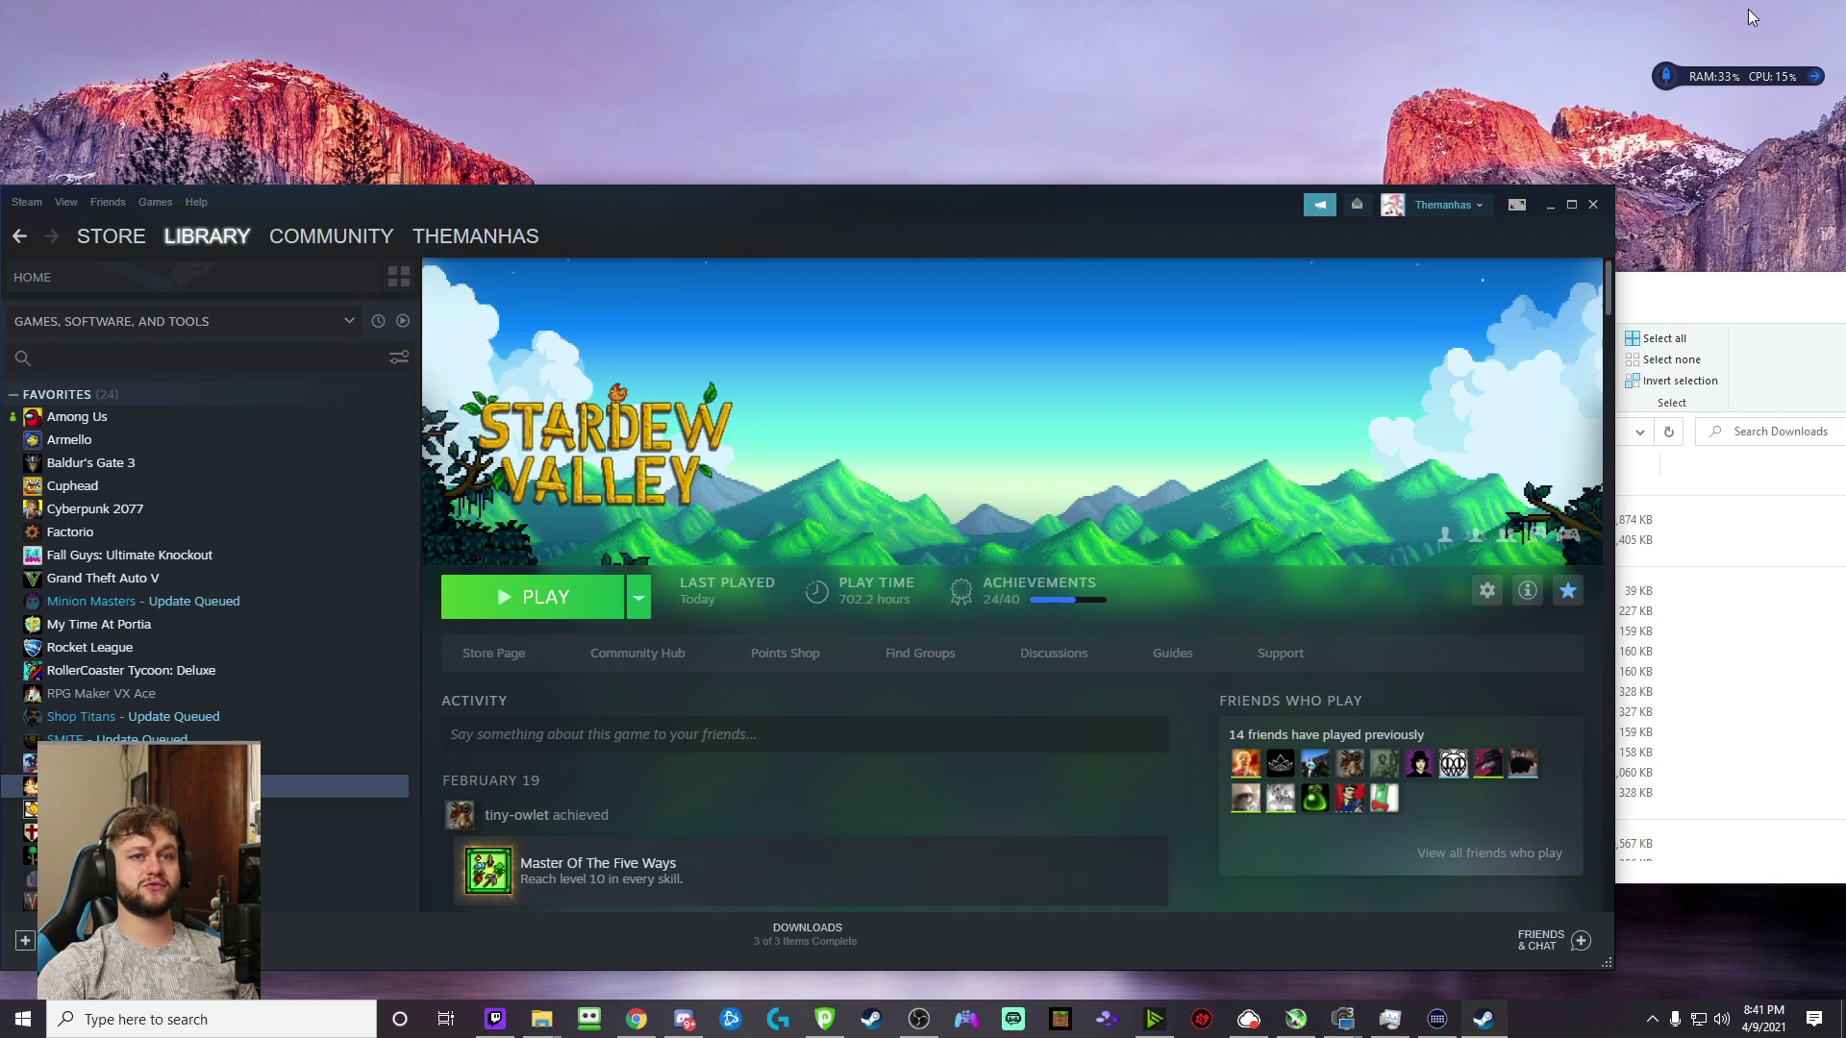
click(1549, 206)
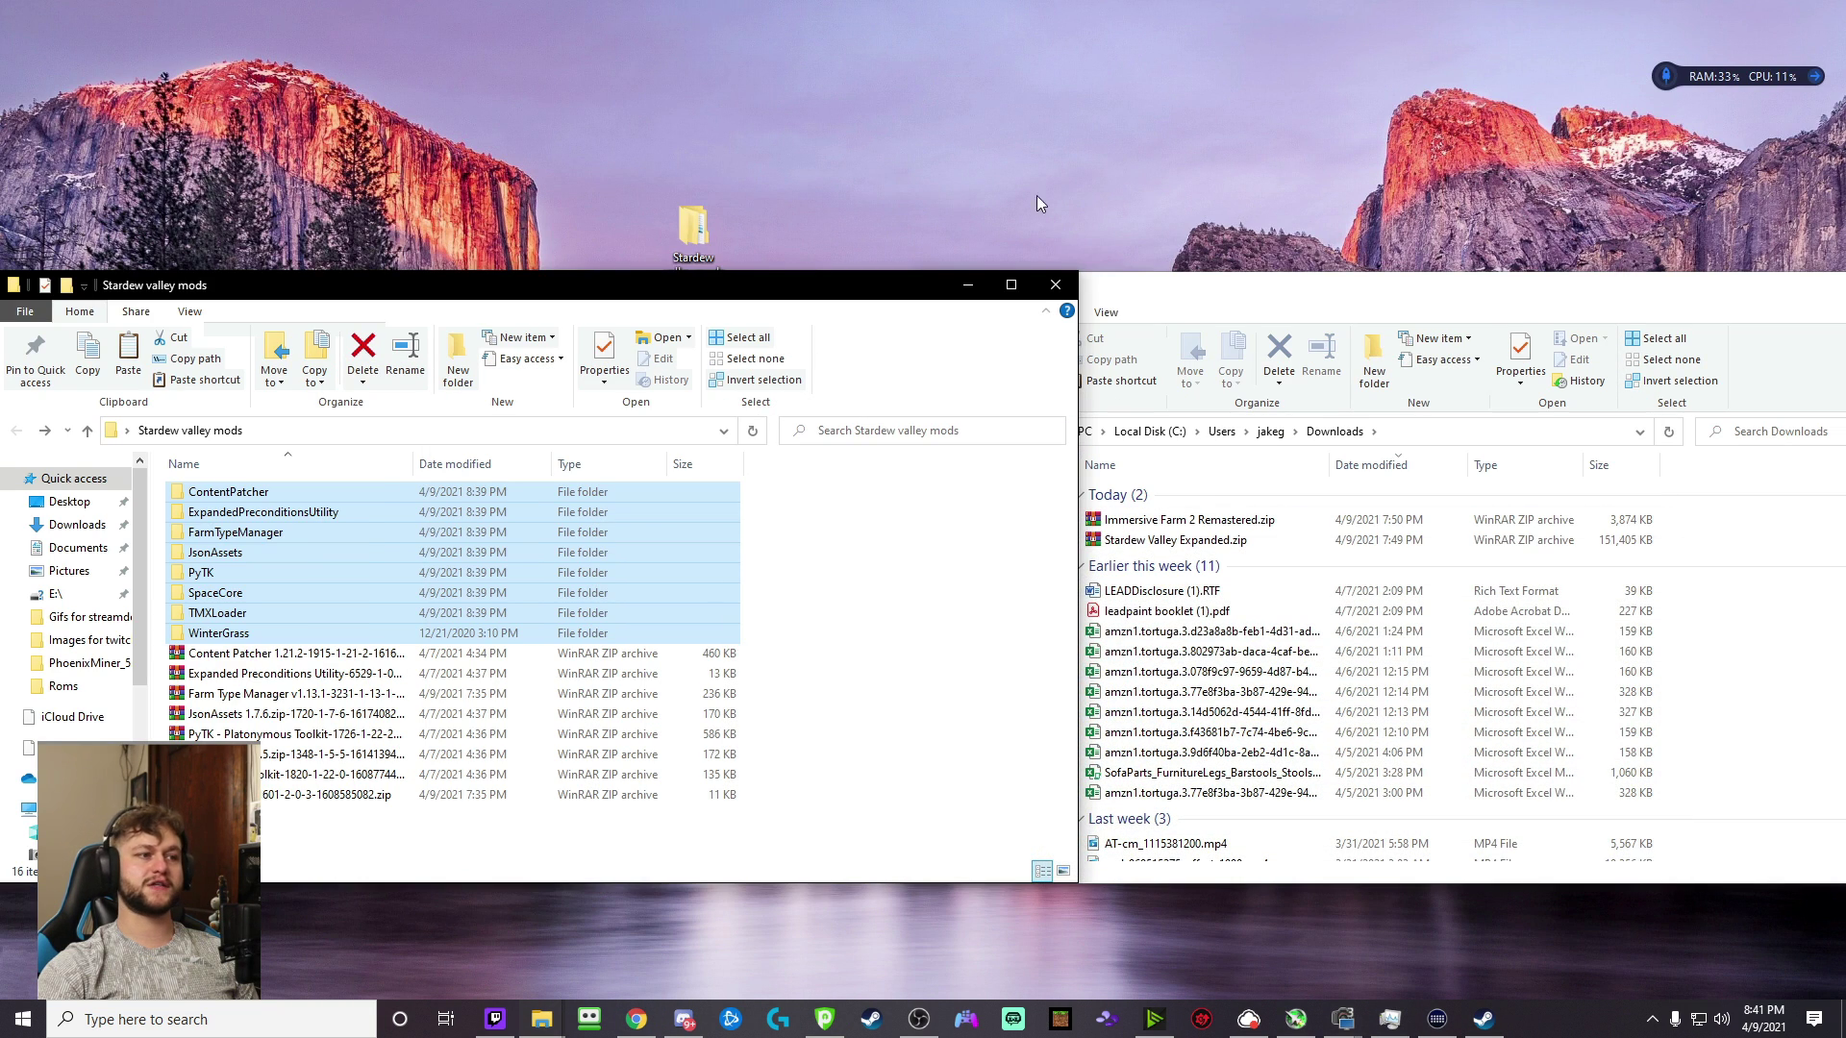
right_click(933, 102)
mouse_move(1019, 286)
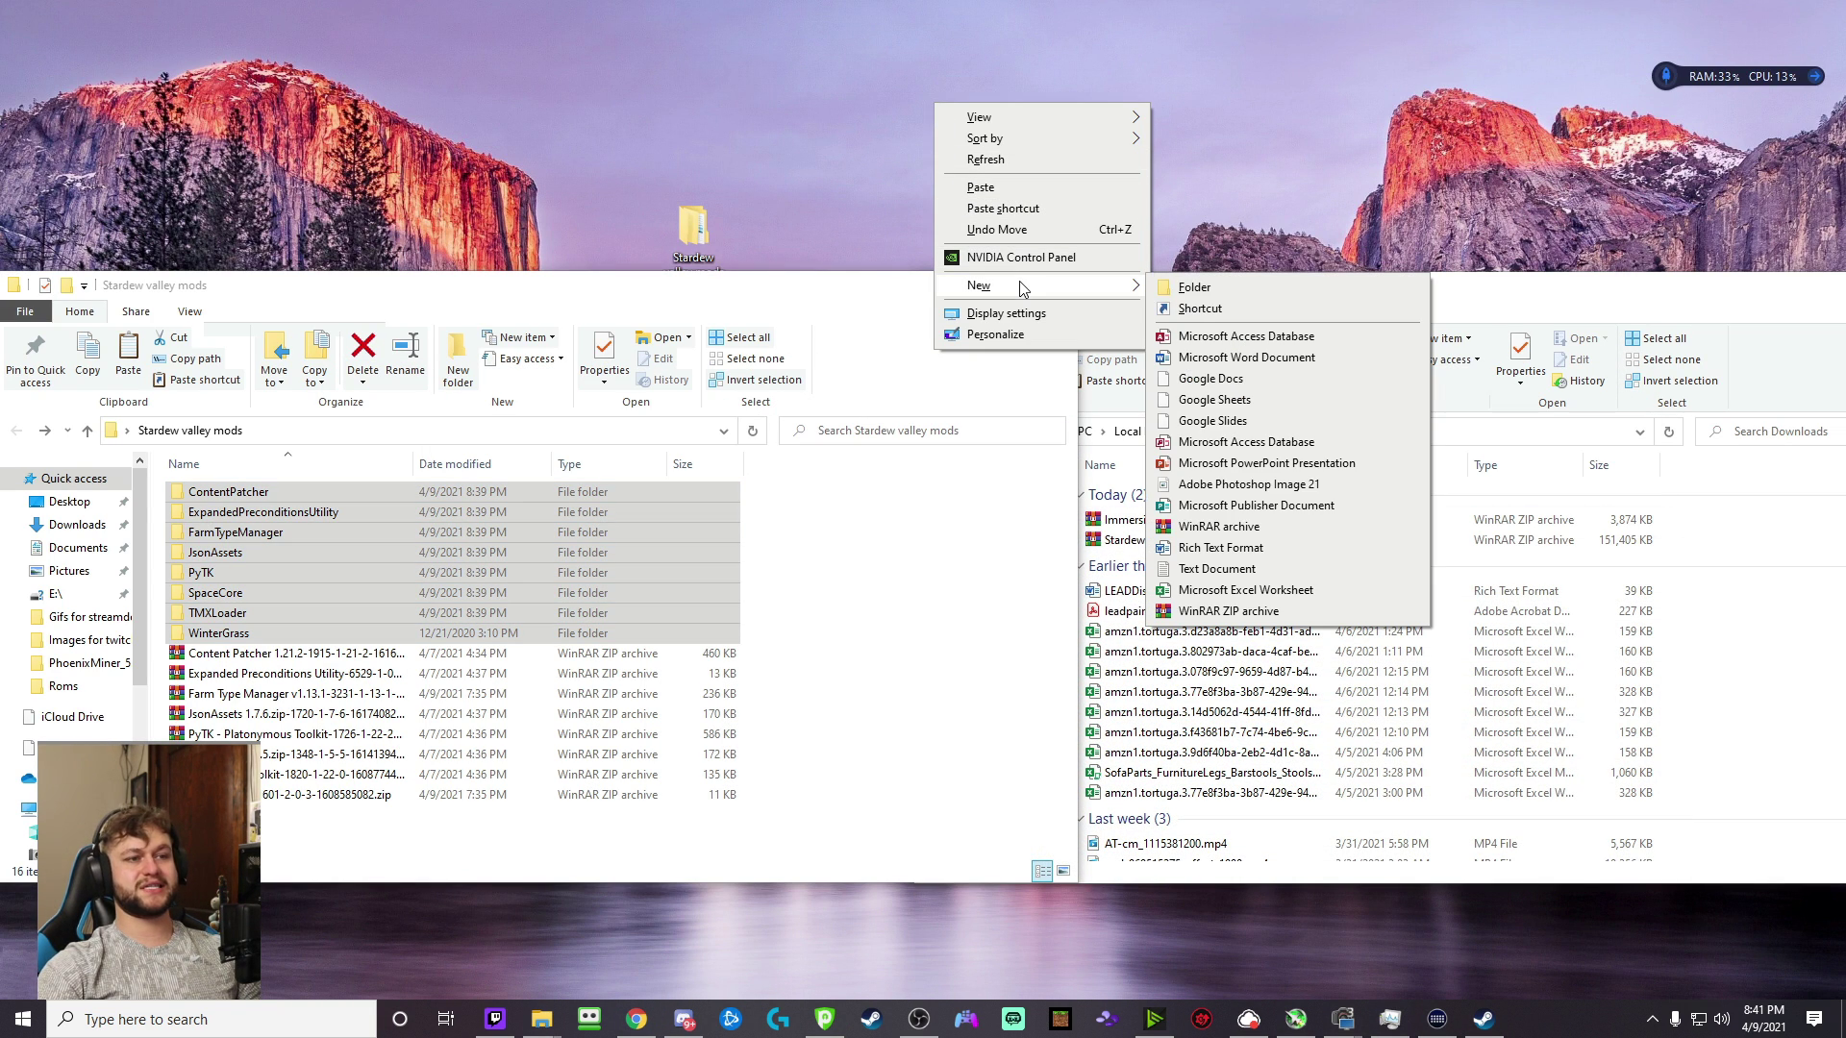
click(1231, 289)
right_click(988, 142)
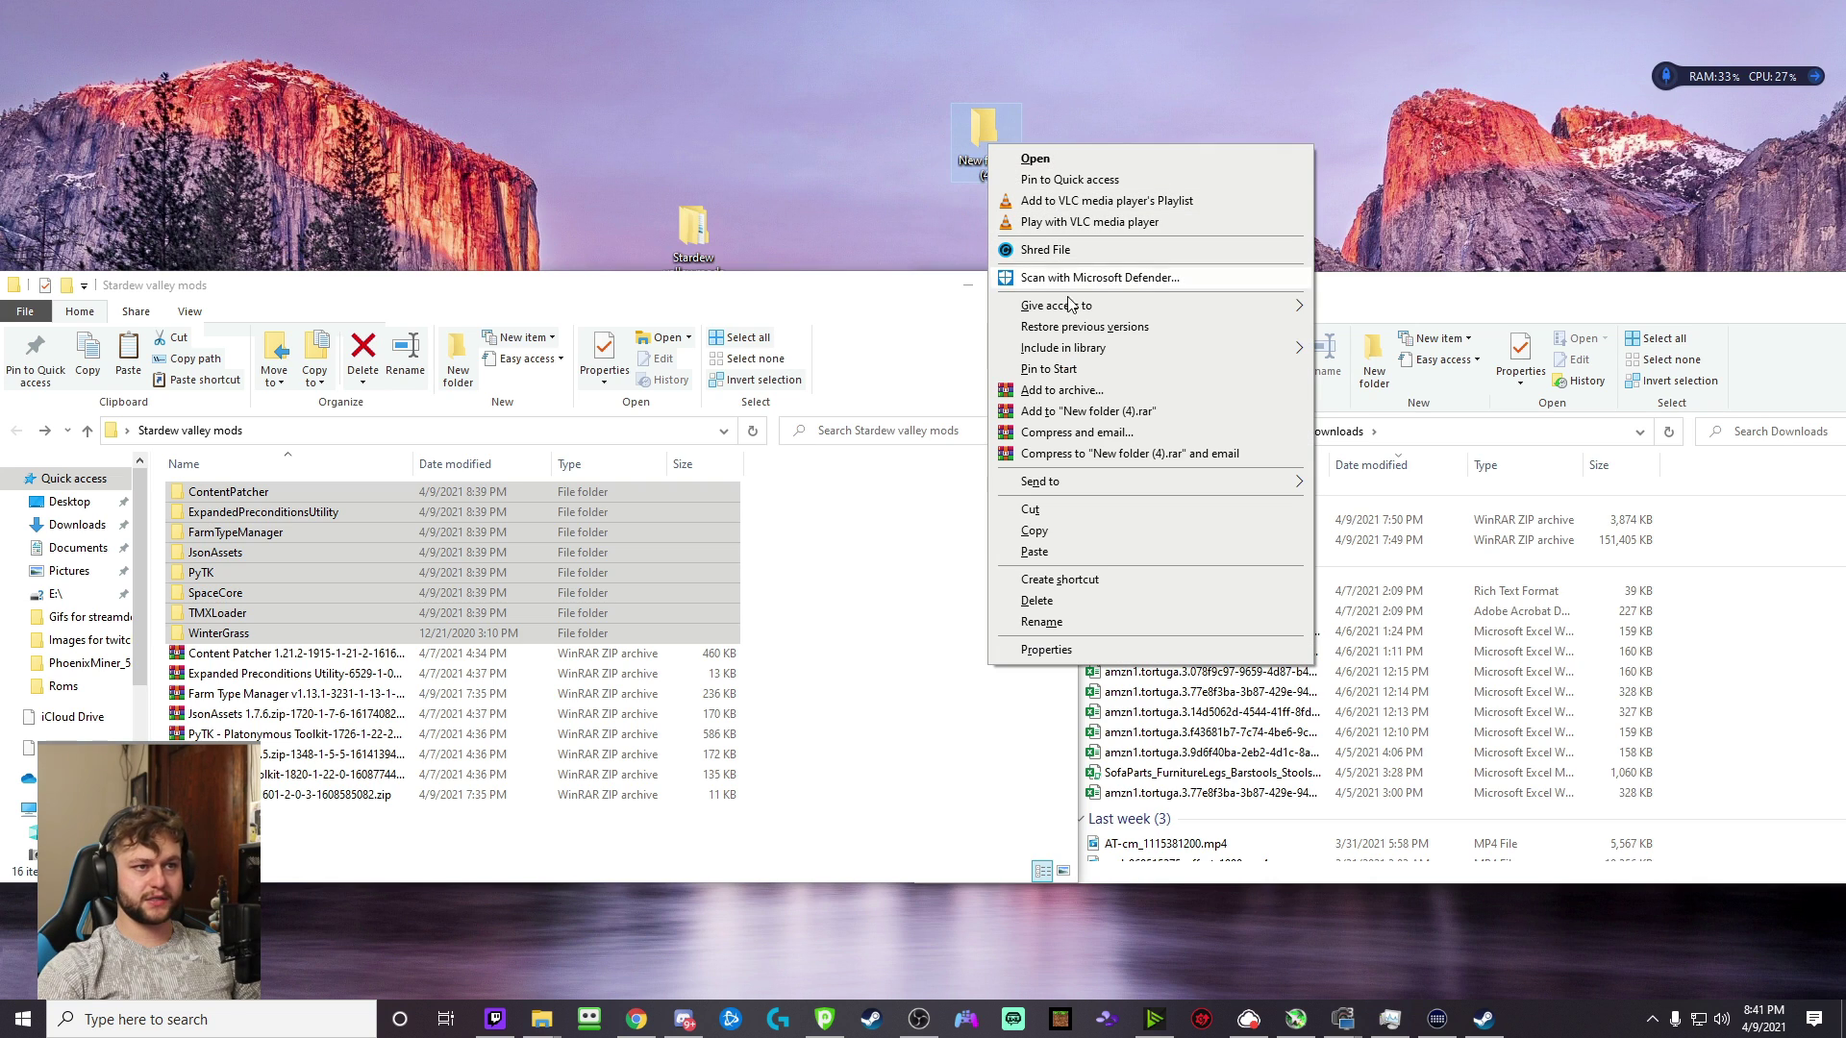
click(1025, 622)
- Name the desktop folder Mods and open it beside the Stardew valley mods window
text(Mods)
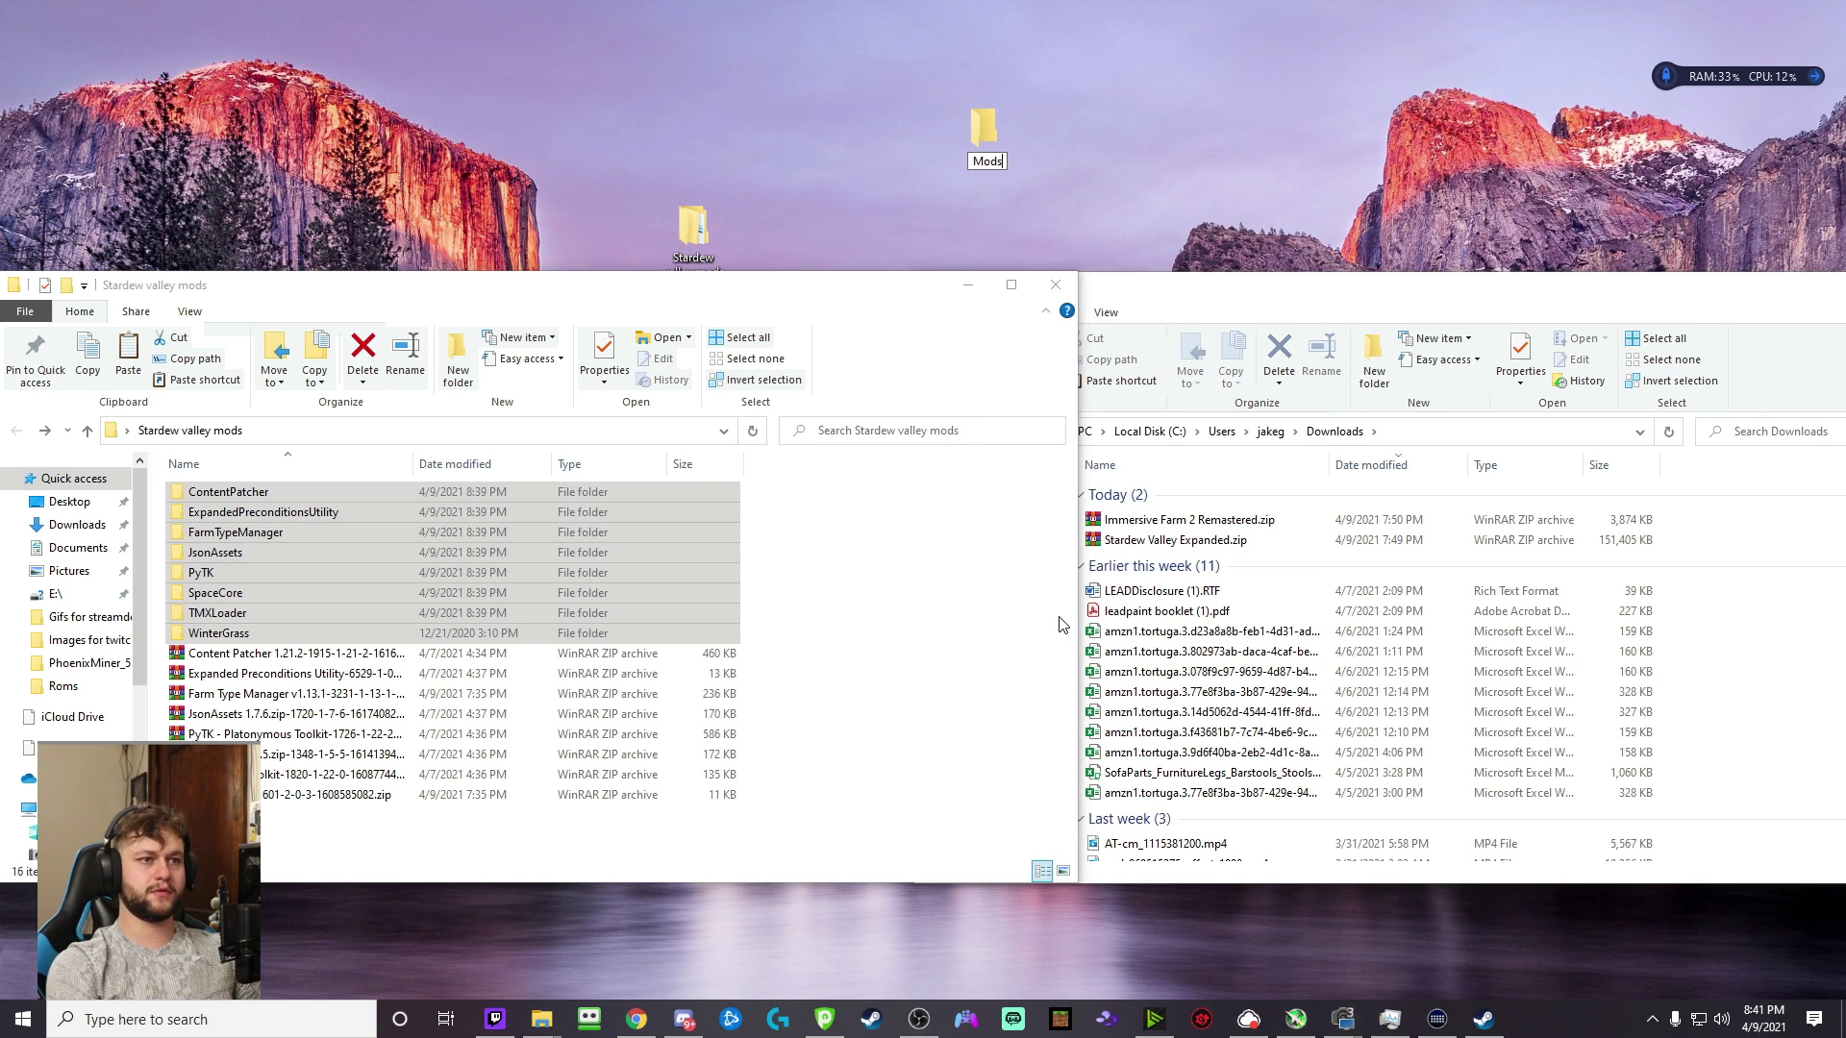
key(Return)
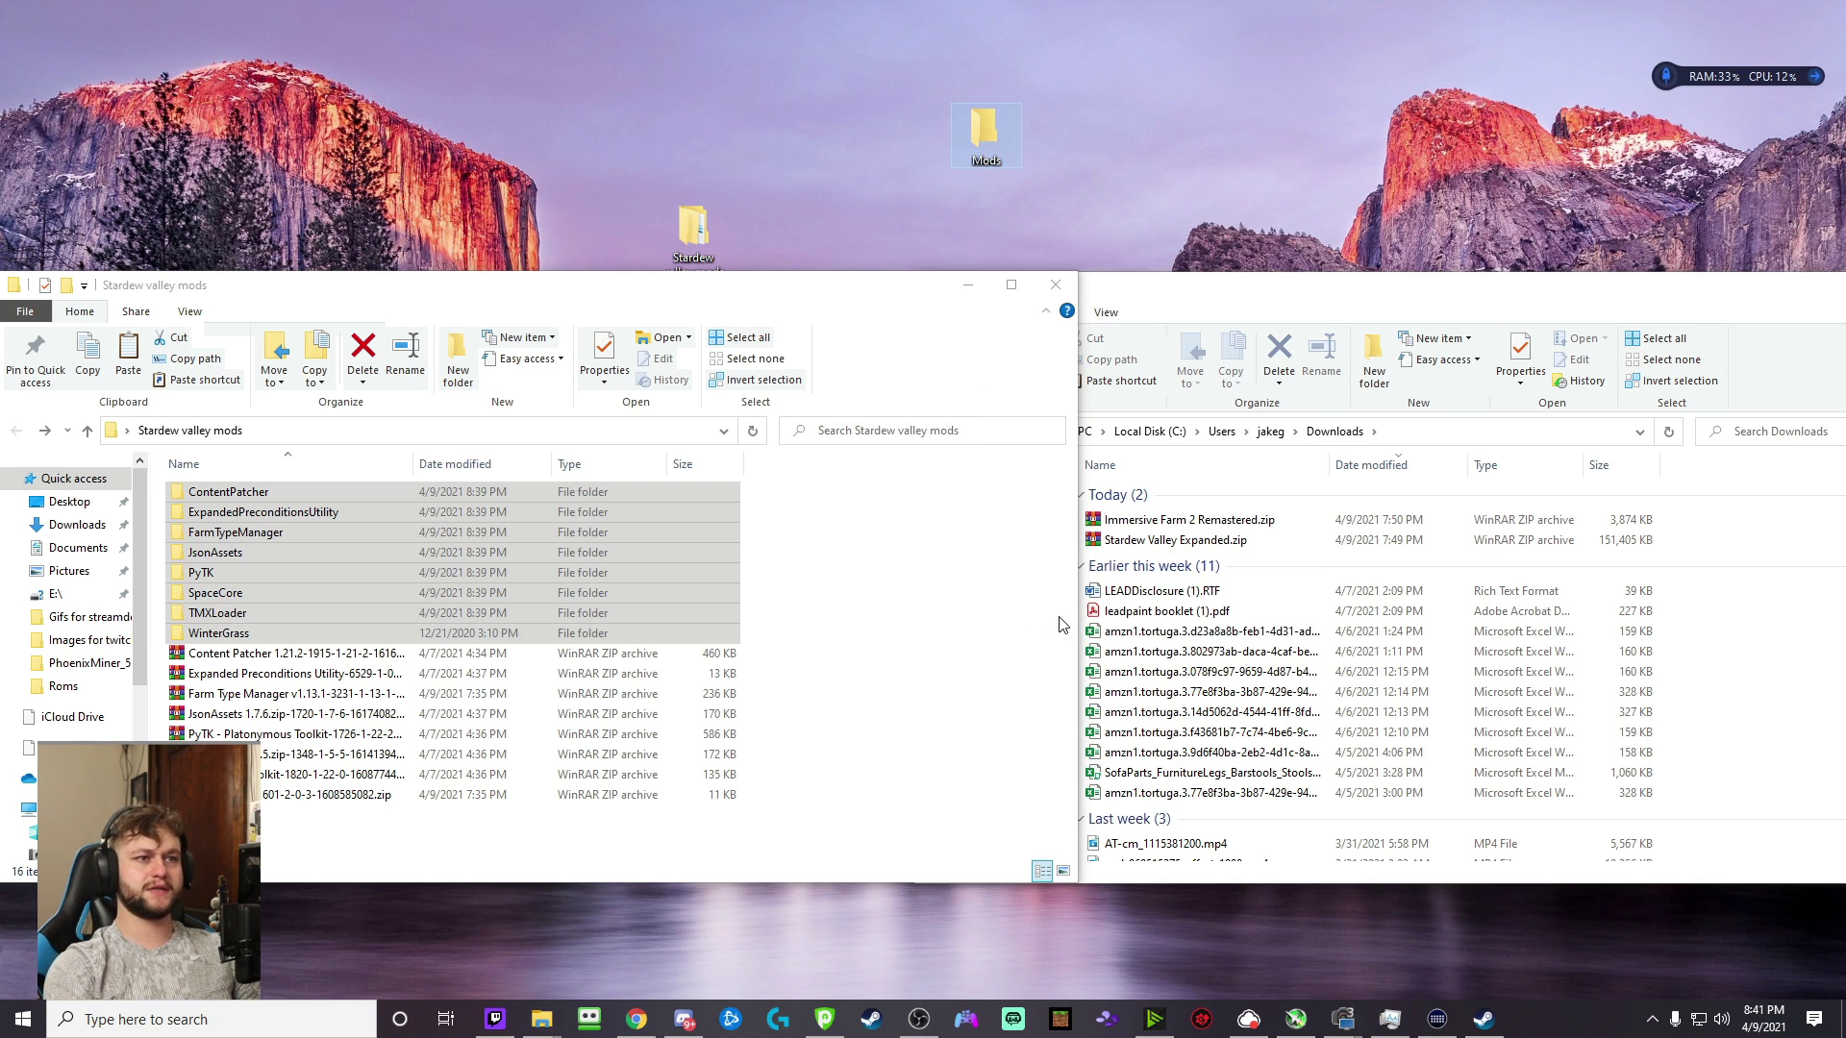
double_click(980, 129)
drag(1004, 294, 1183, 293)
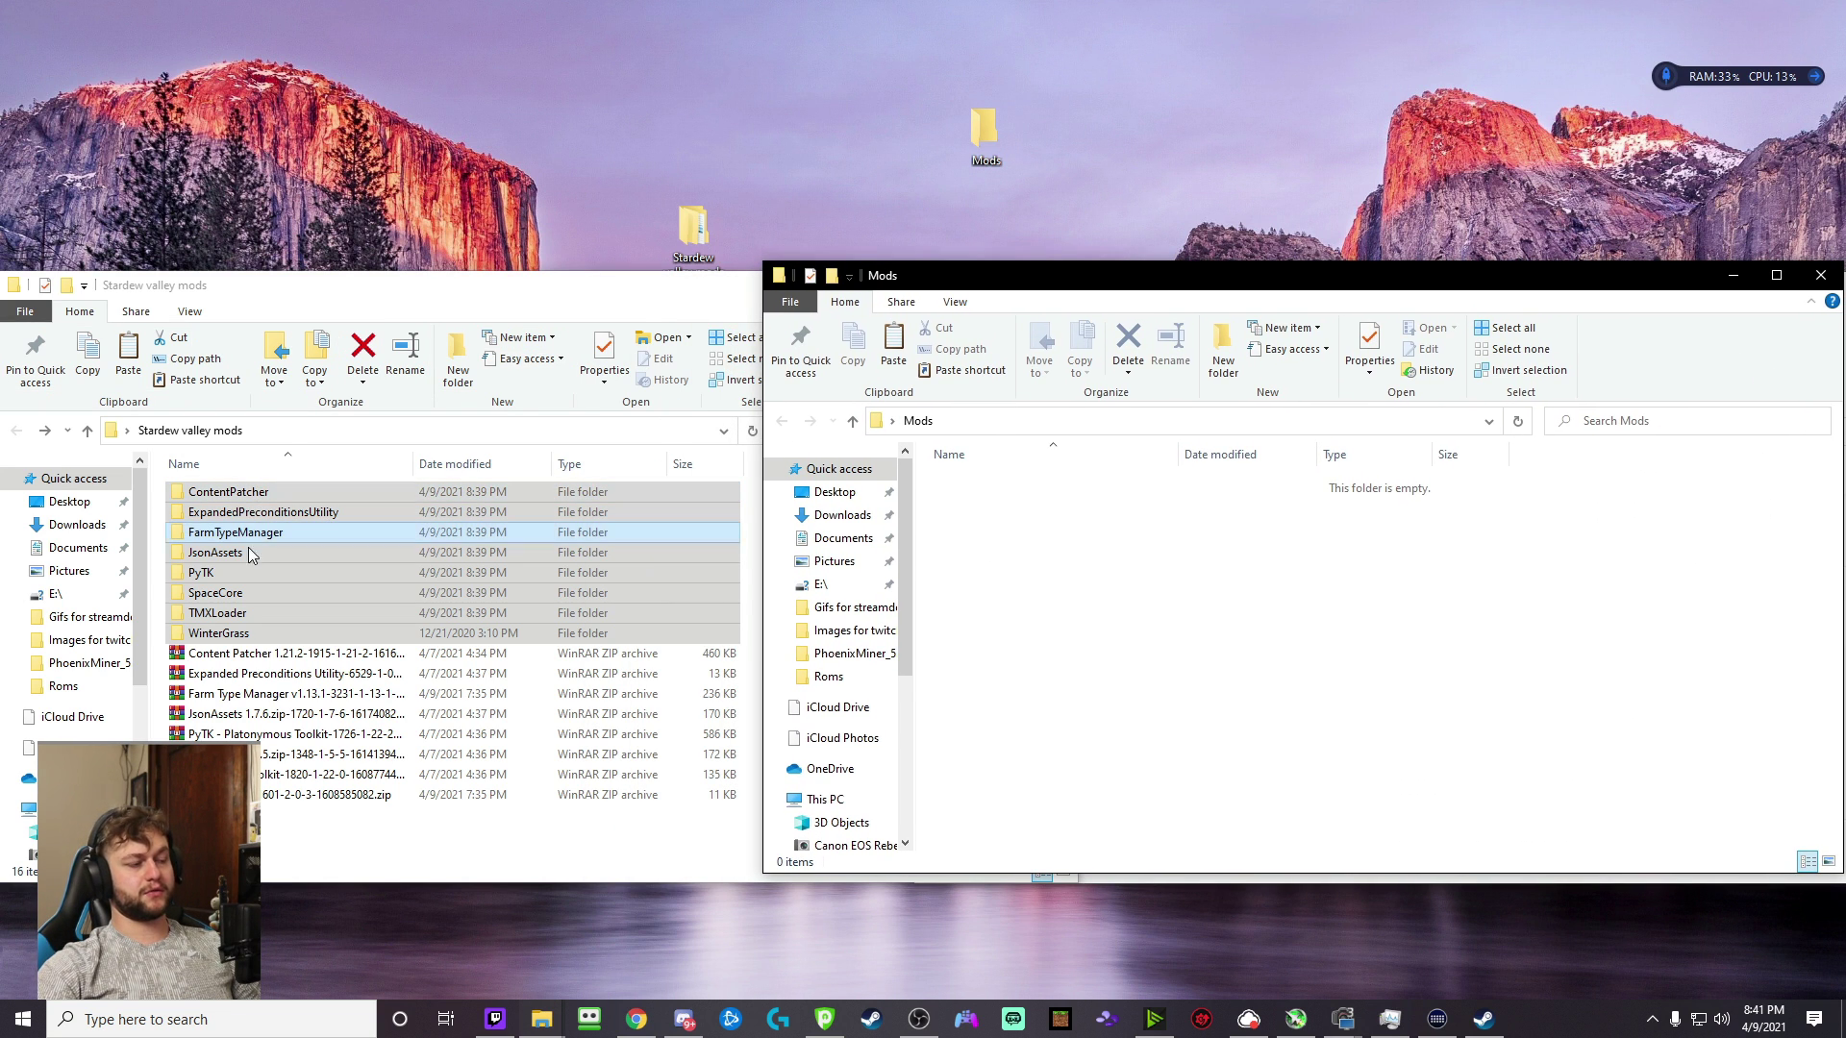
- Cut the eight extracted dependency folders and paste them into the Mods folder
right_click(231, 632)
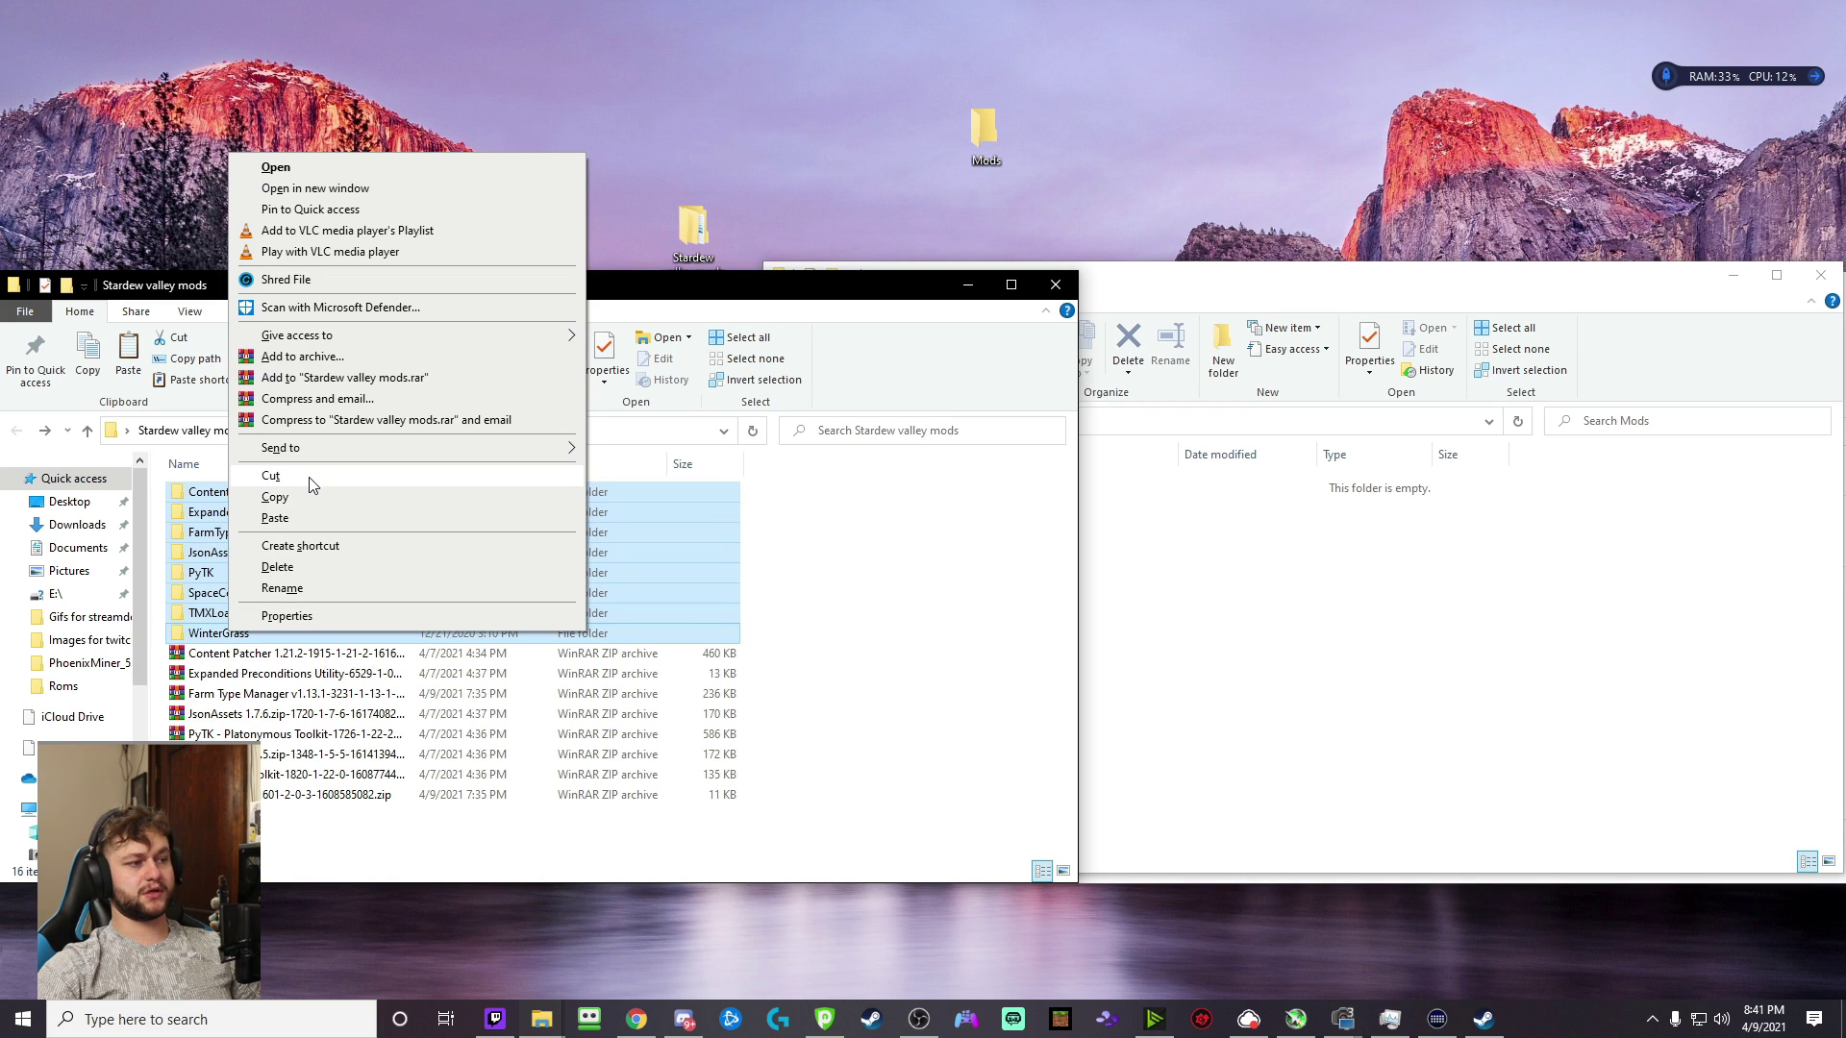
click(314, 476)
click(1322, 651)
right_click(1234, 580)
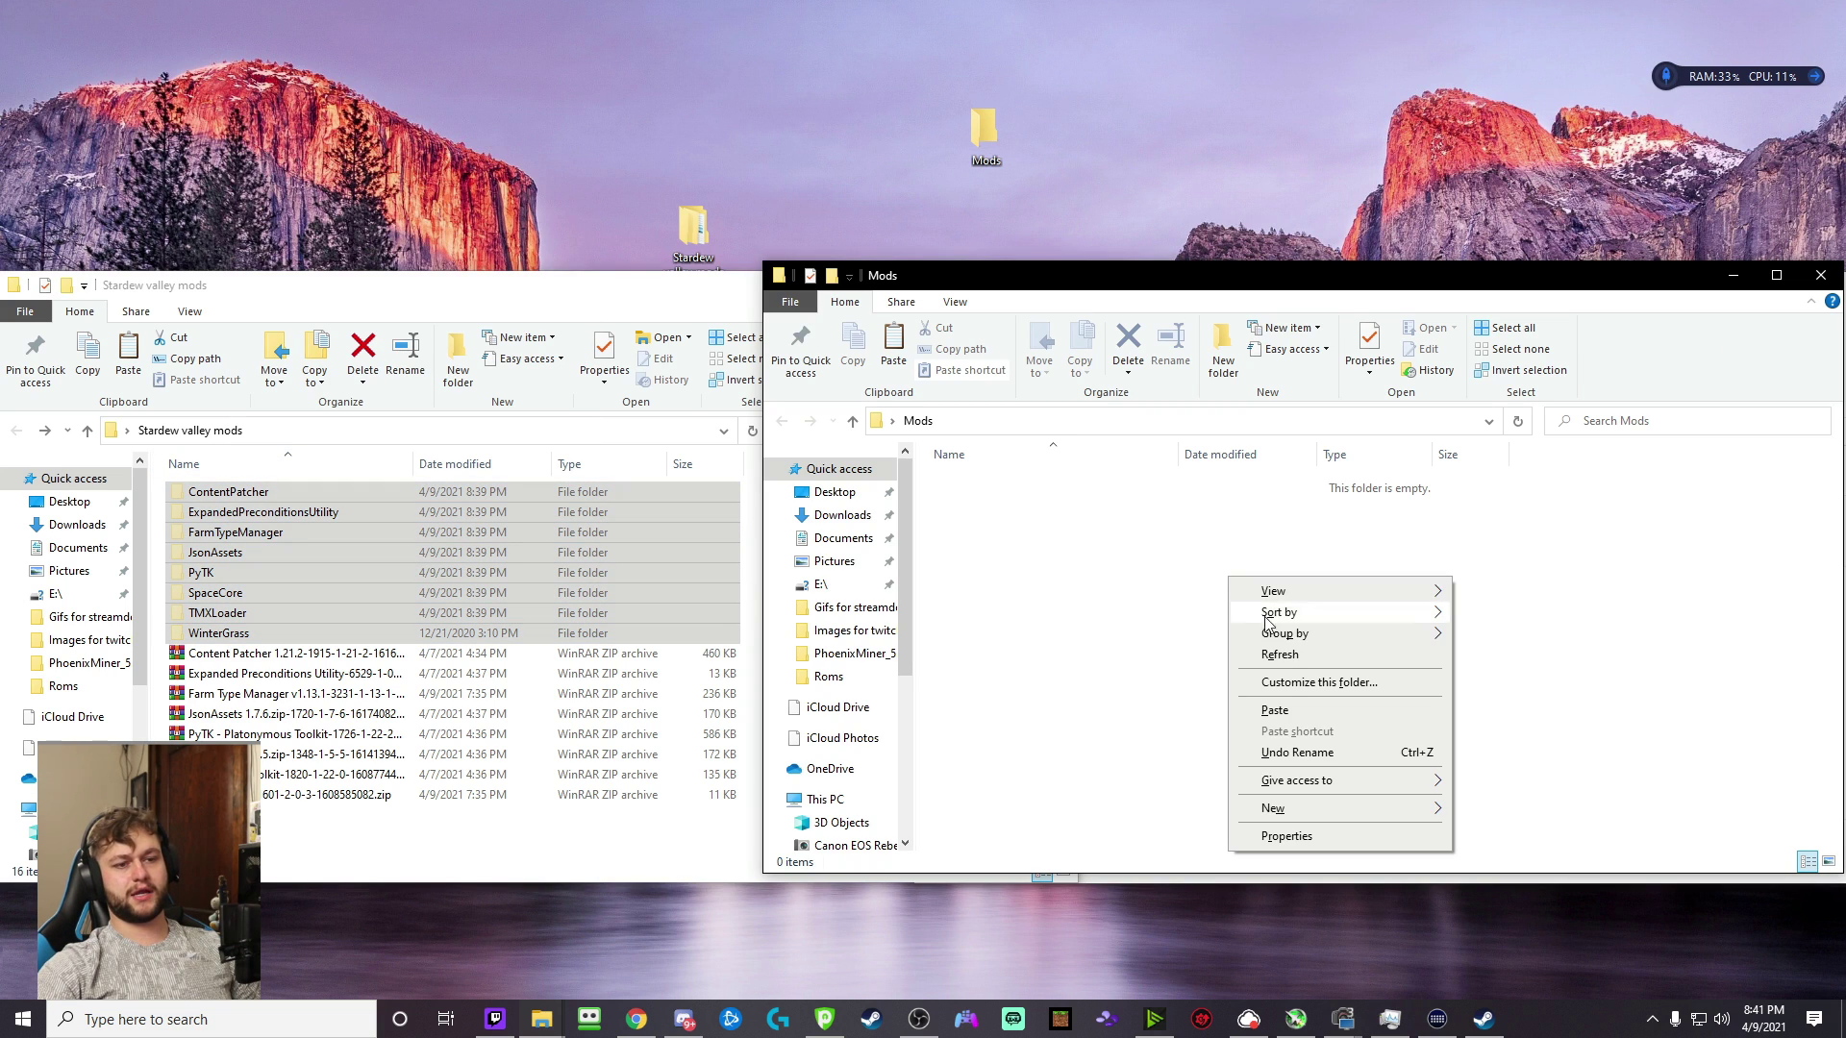
click(1274, 711)
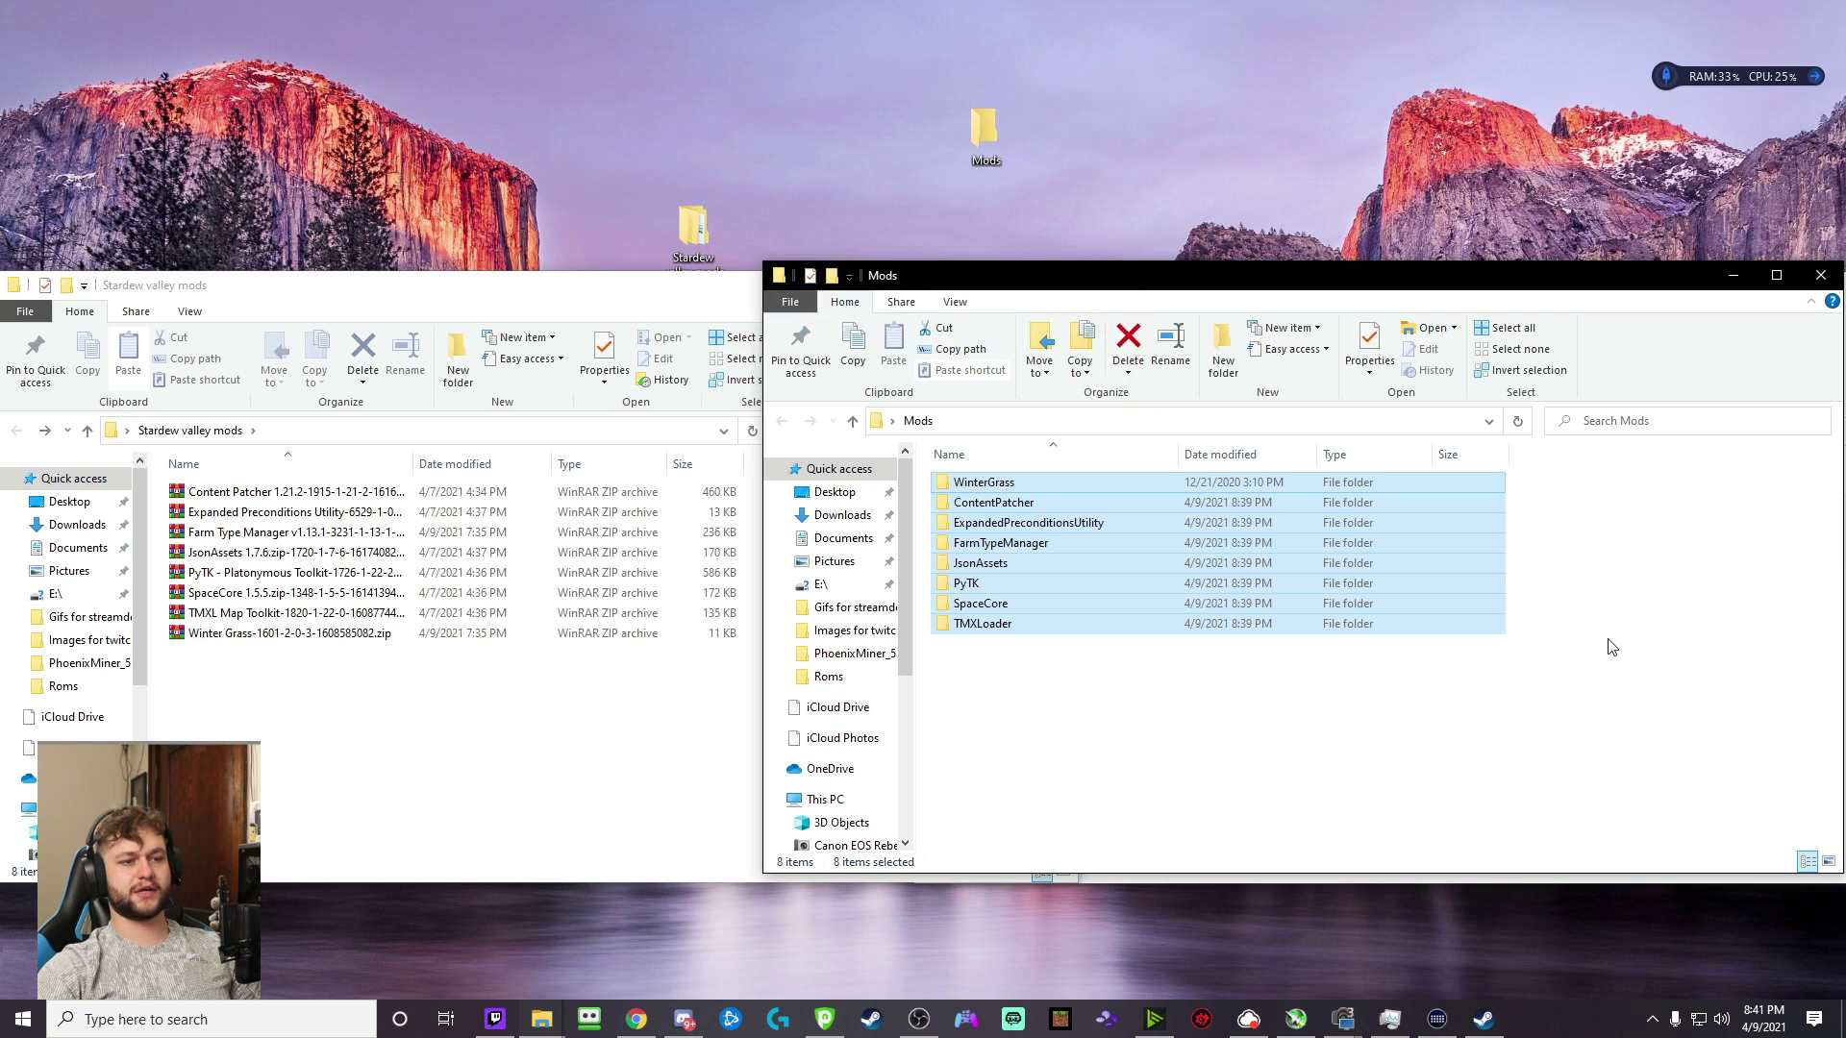
- Delete the eight leftover mod zip archives
drag(524, 747, 189, 471)
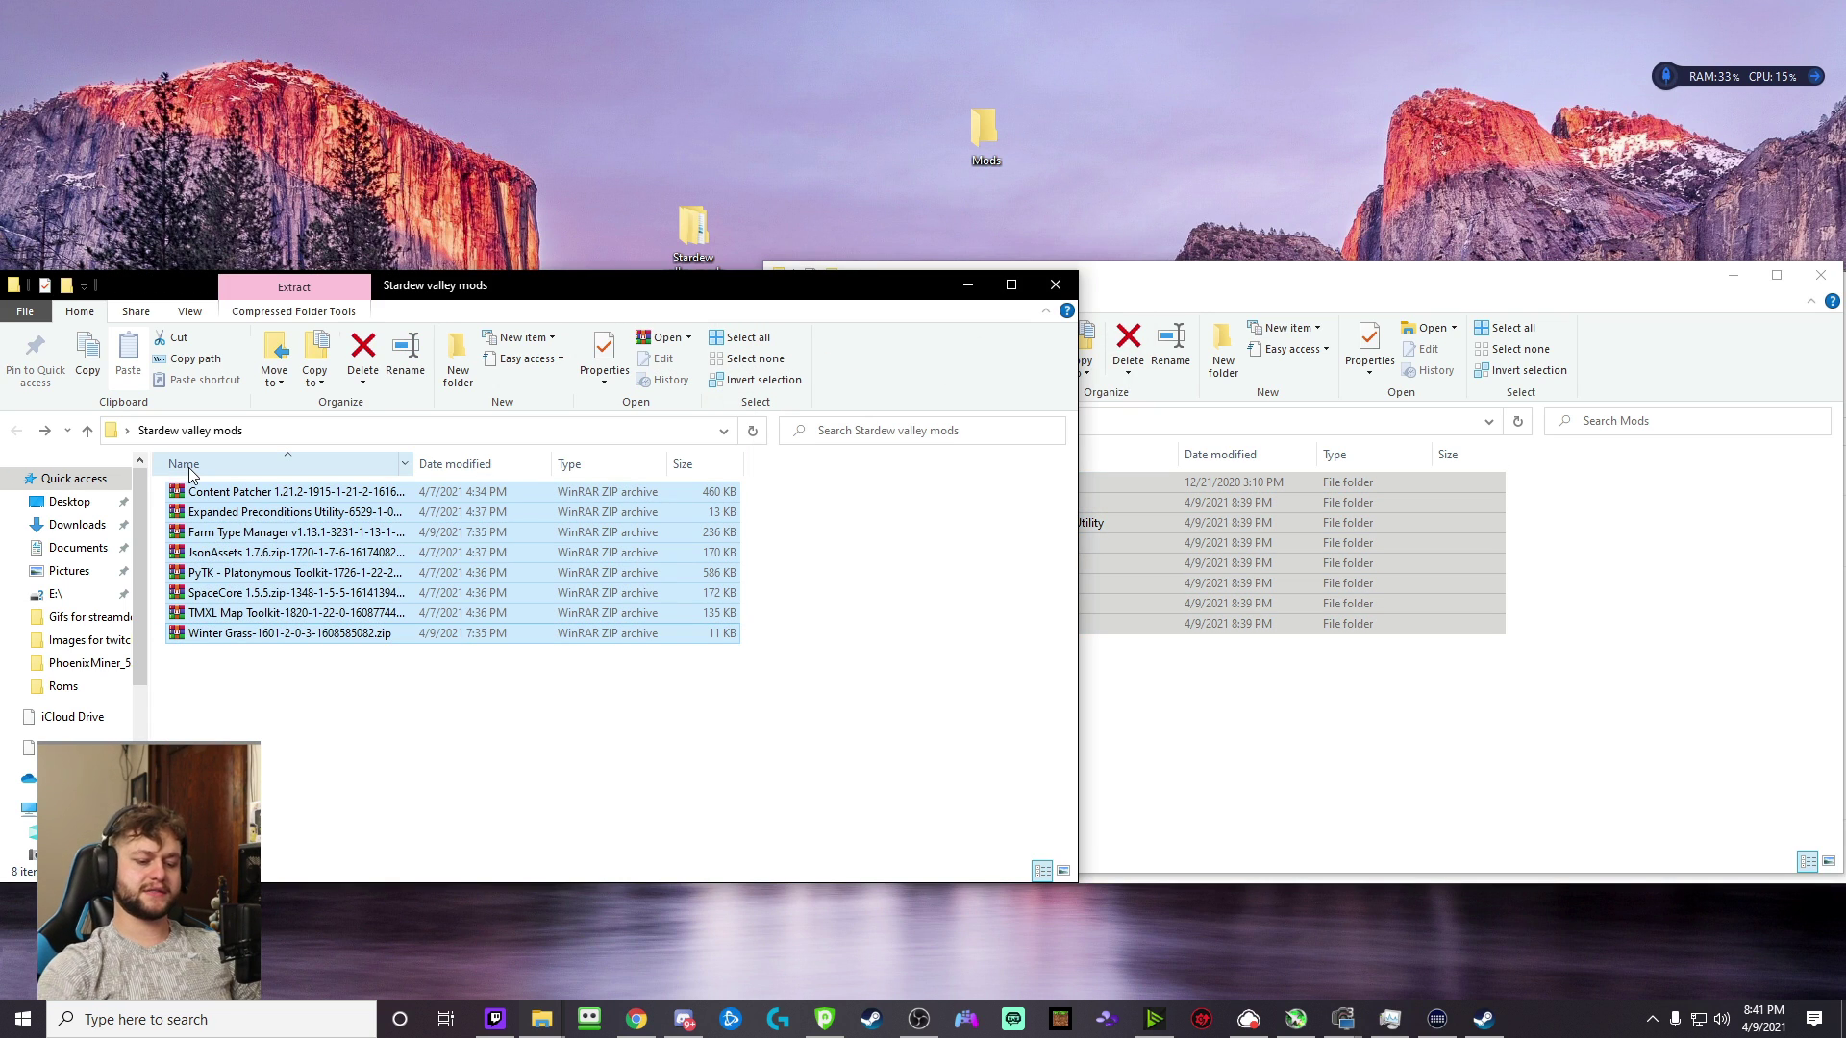
key(Delete)
click(1266, 704)
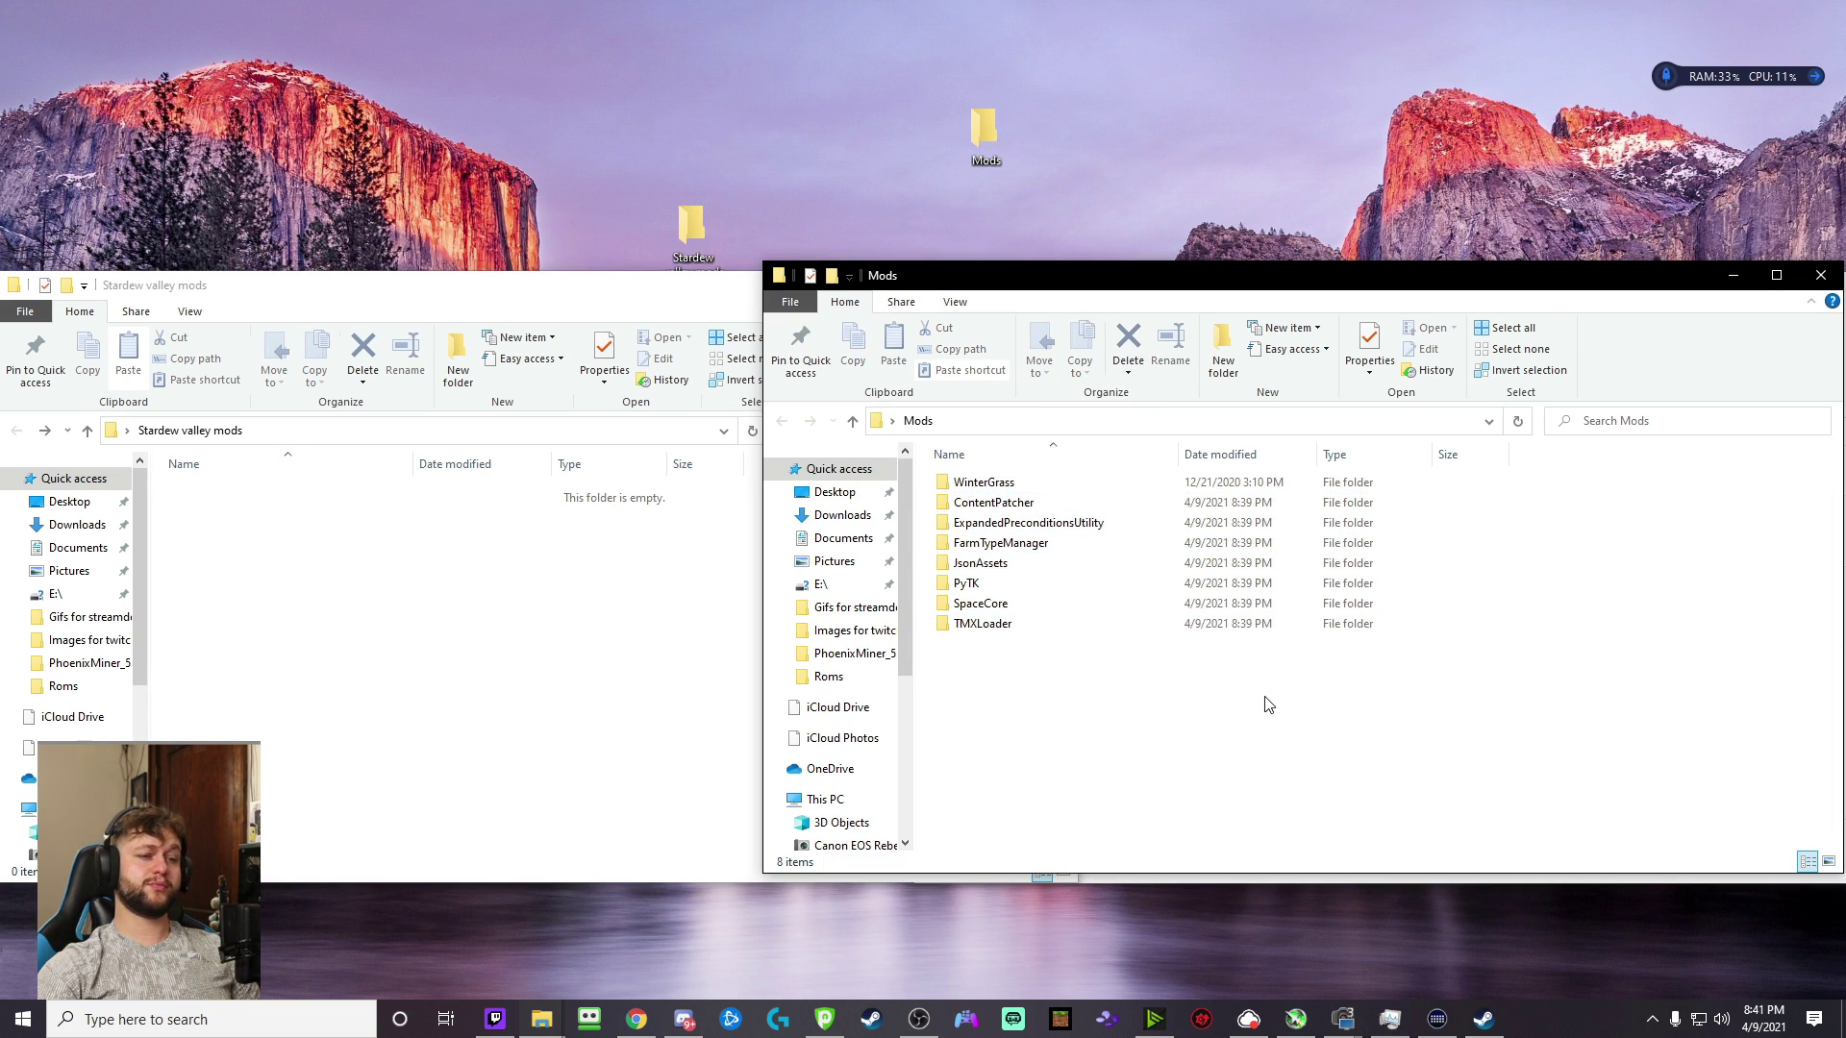
drag(1303, 286, 1077, 311)
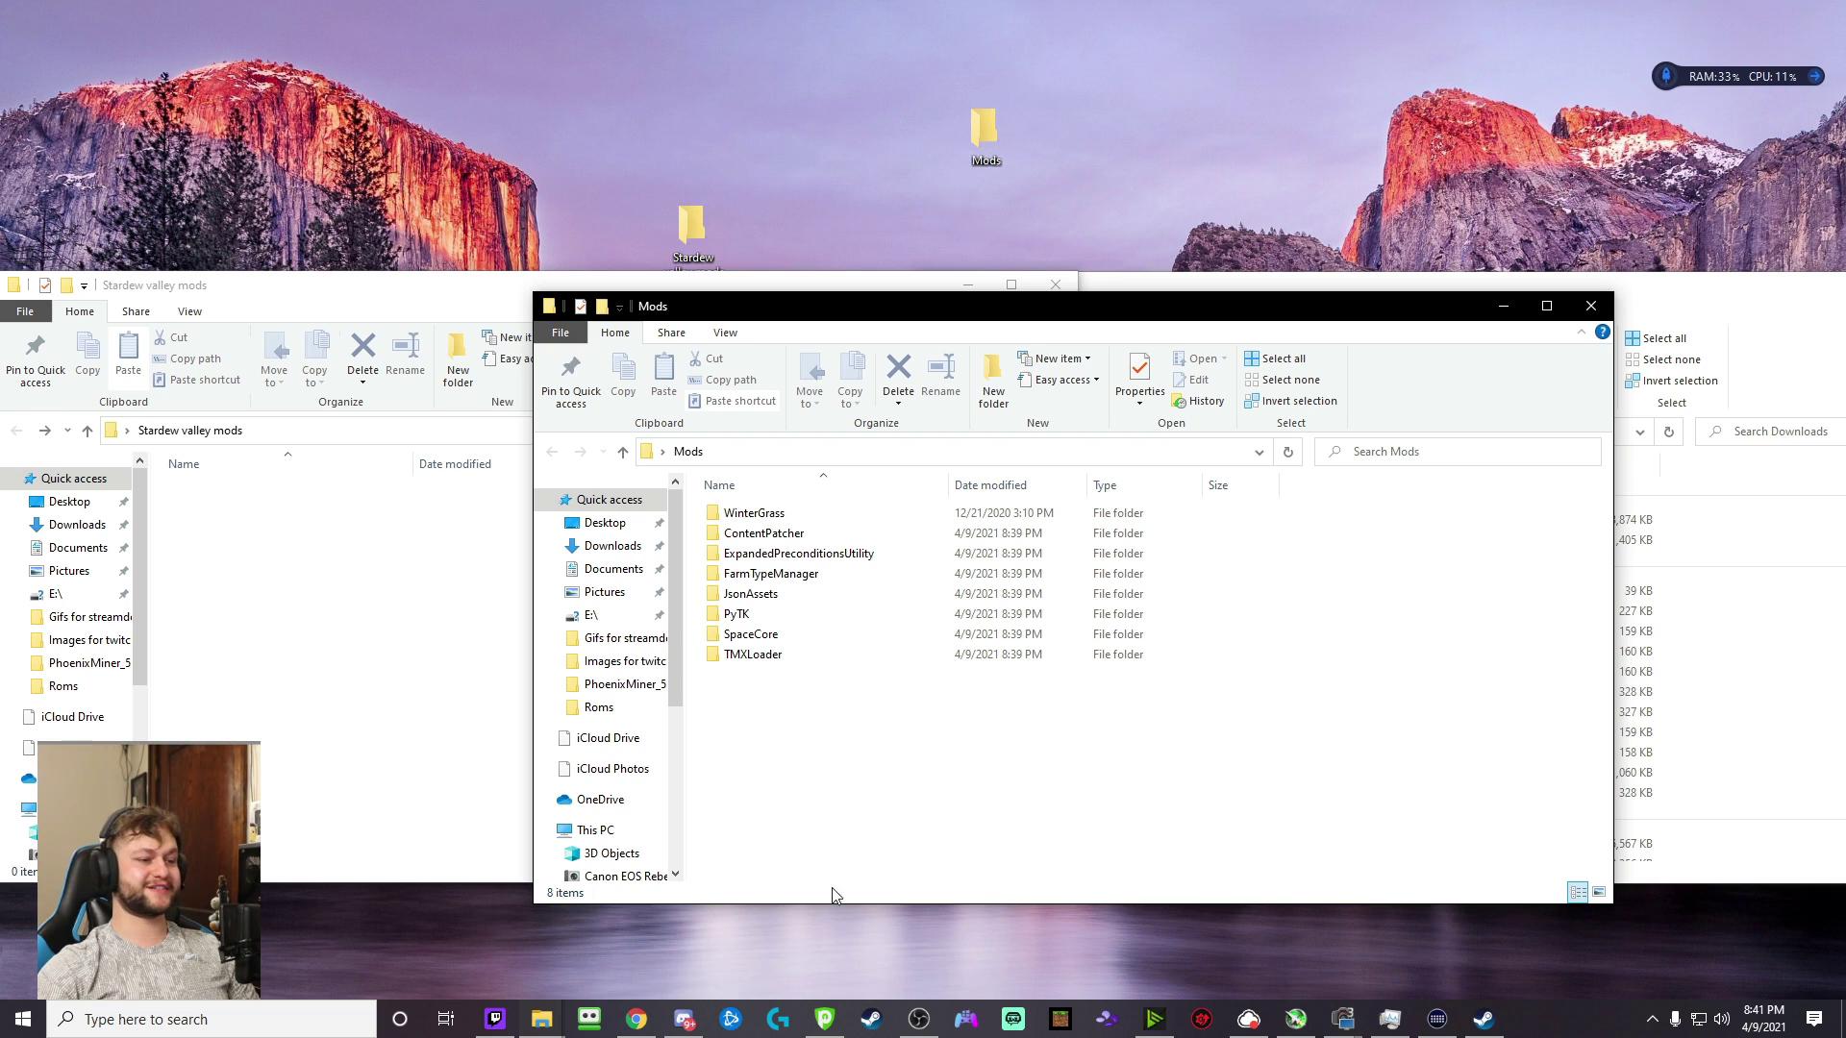
- Open the install guide's ModDrop link for Stardew Valley Expanded in a new tab
mouse_move(640, 1026)
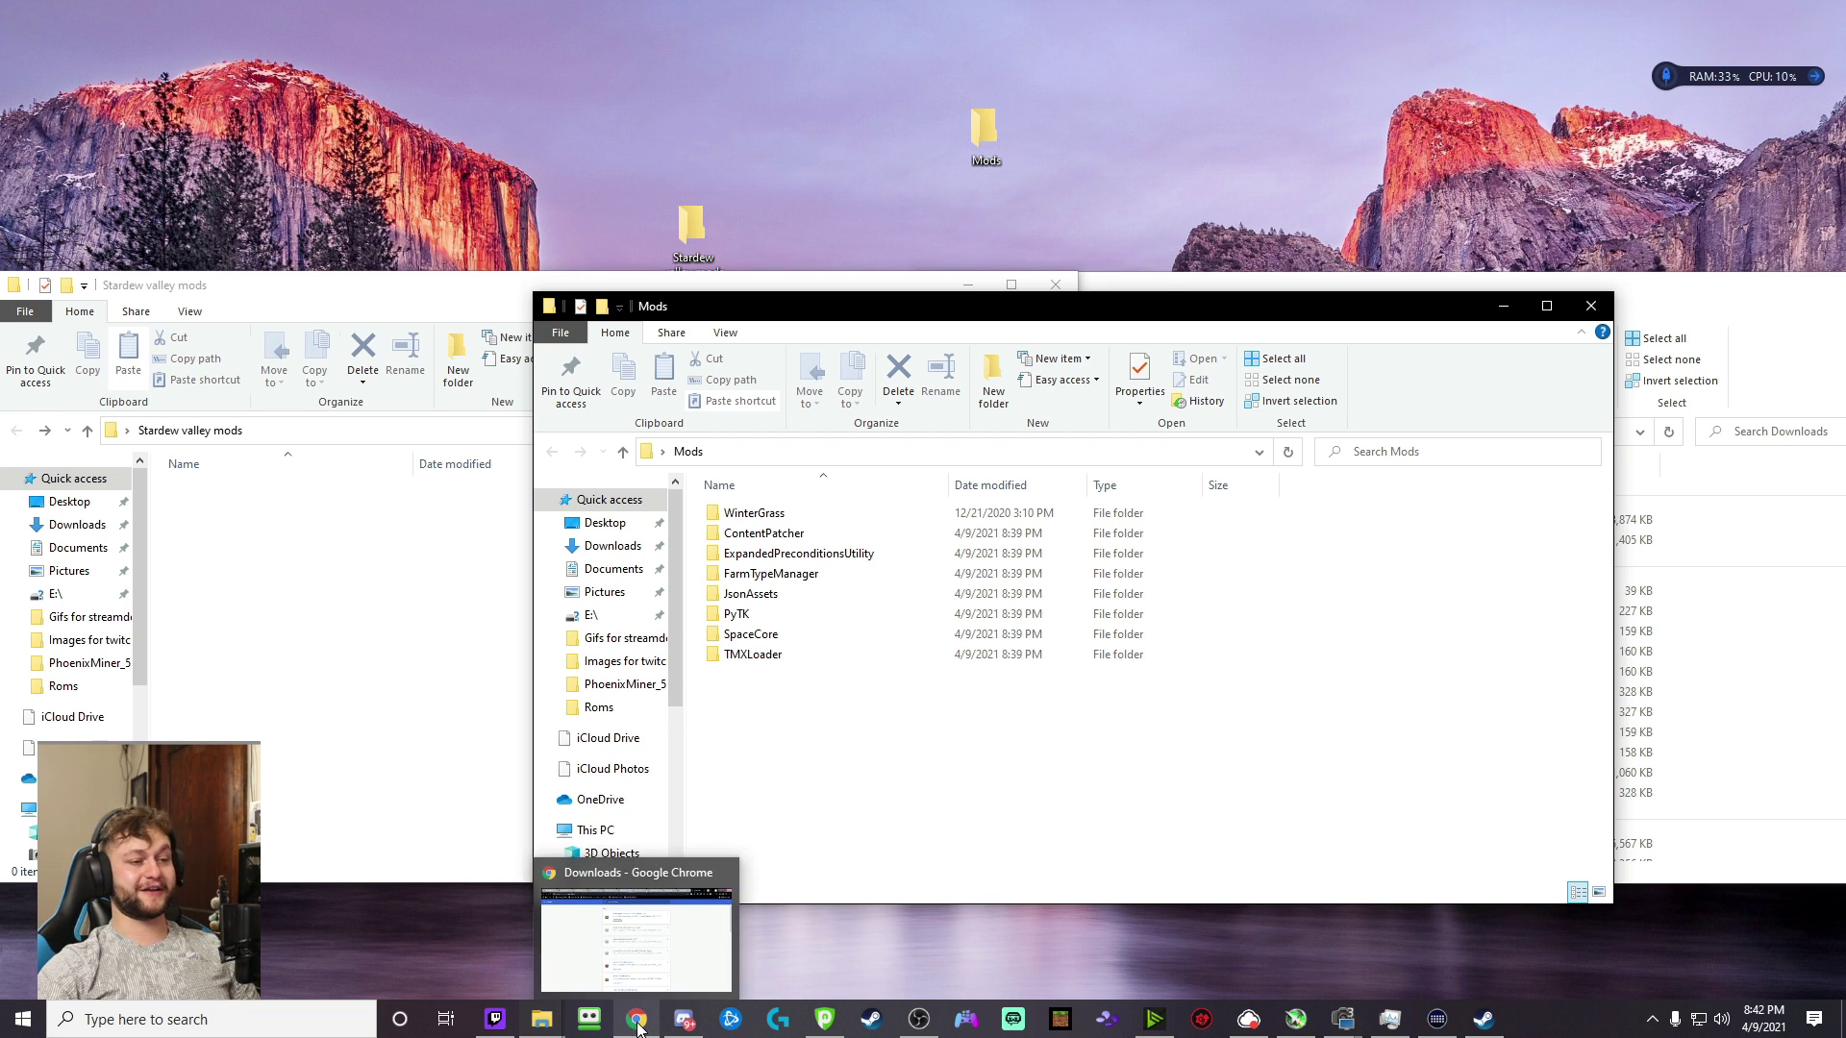
click(654, 942)
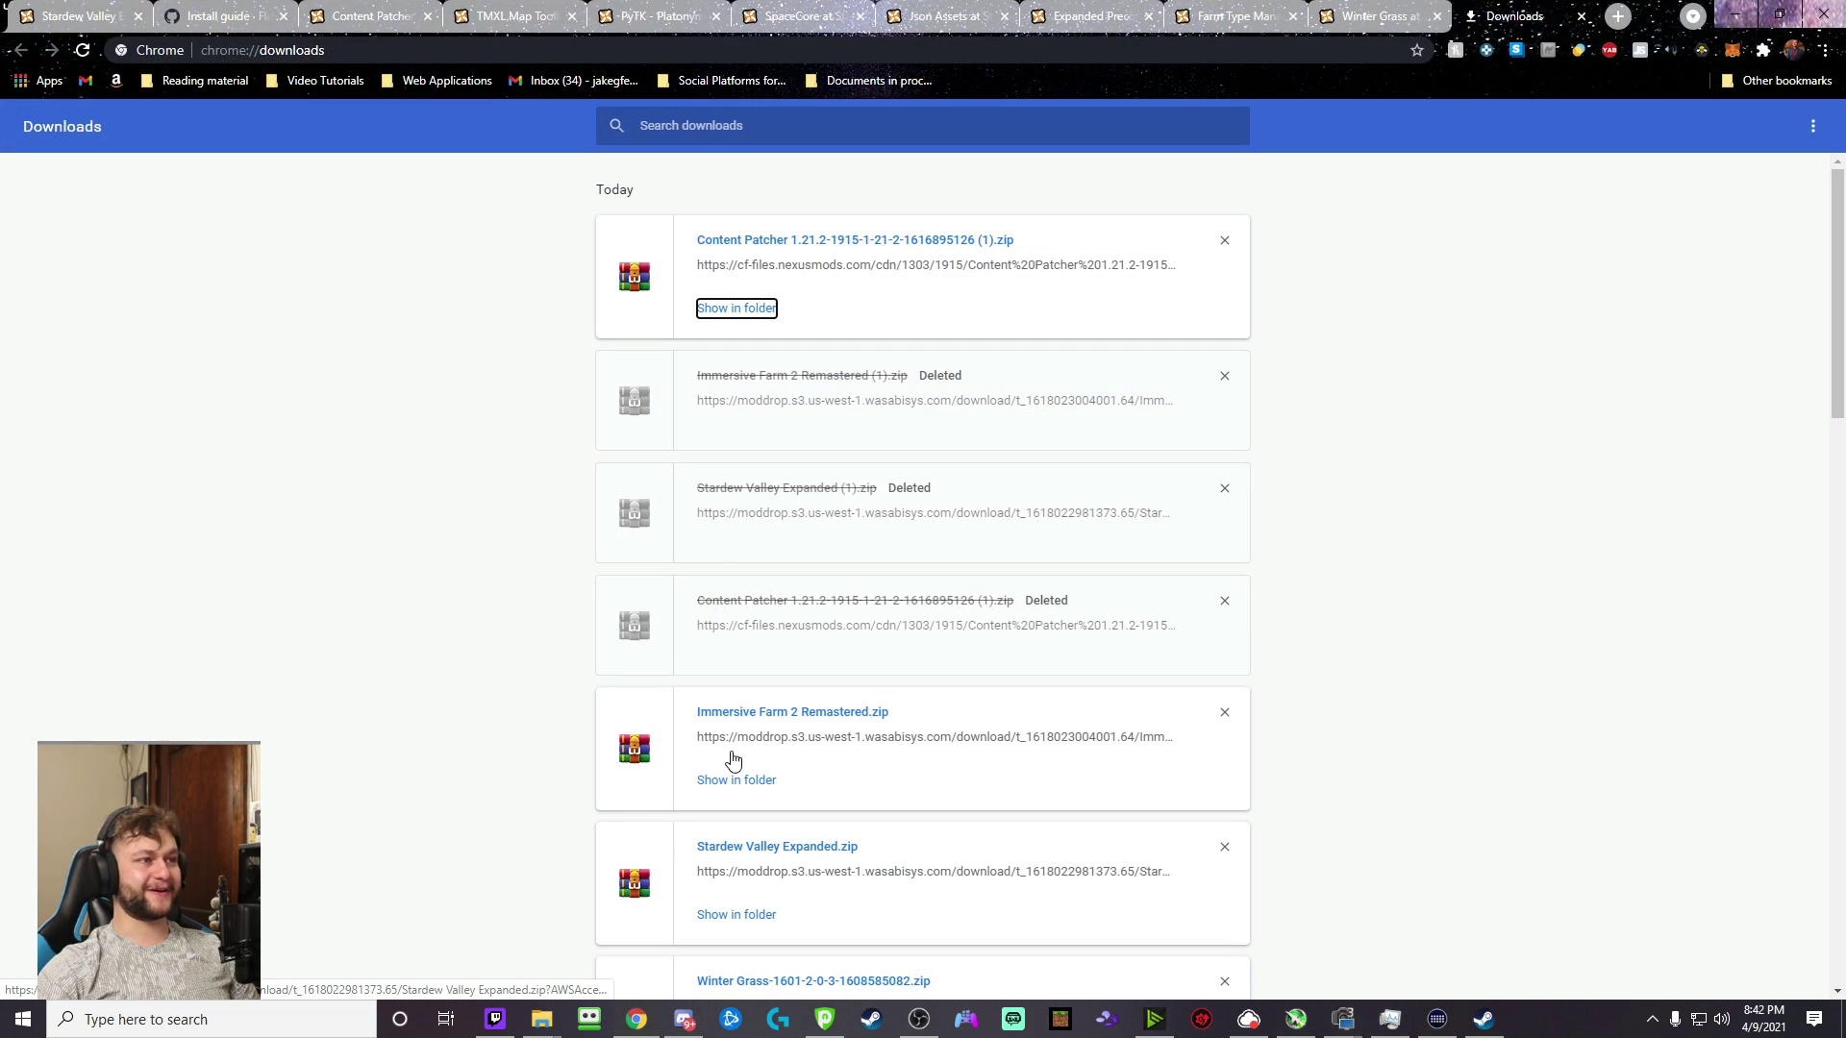
click(324, 15)
click(217, 13)
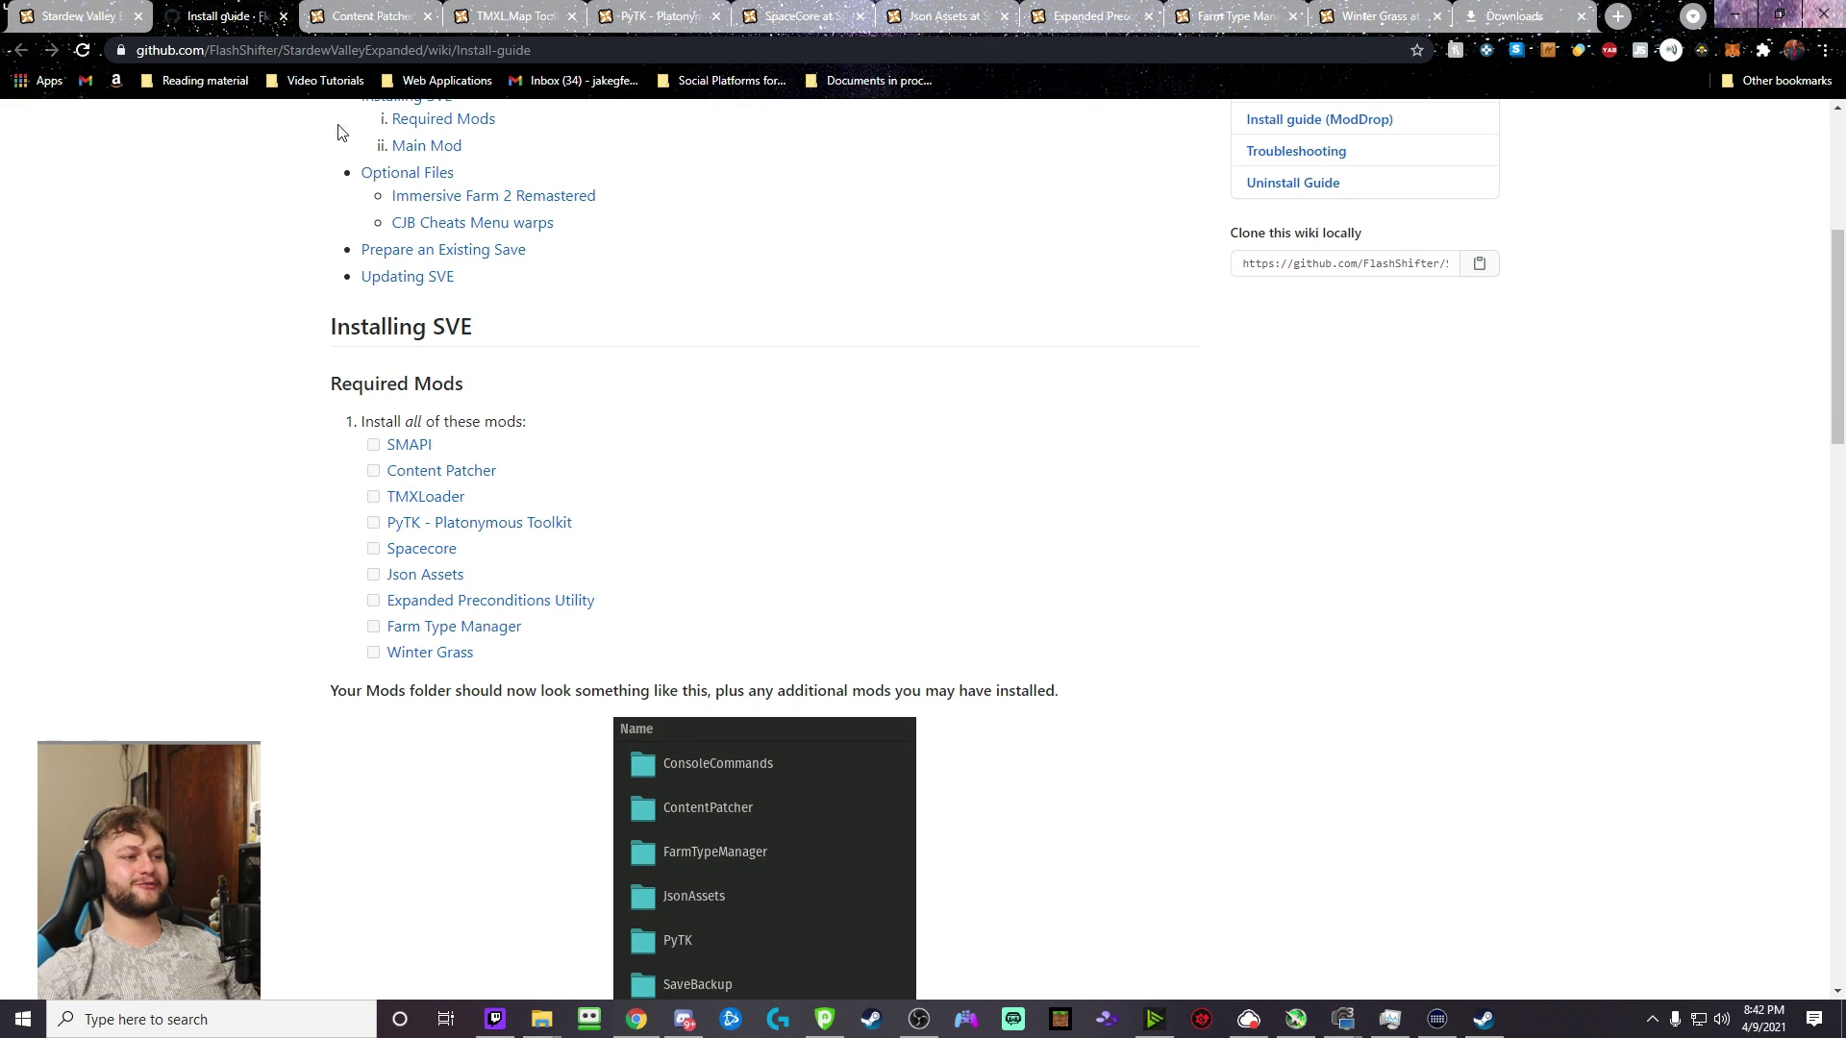
scroll(582, 645, down, 6)
scroll(440, 337, down, 2)
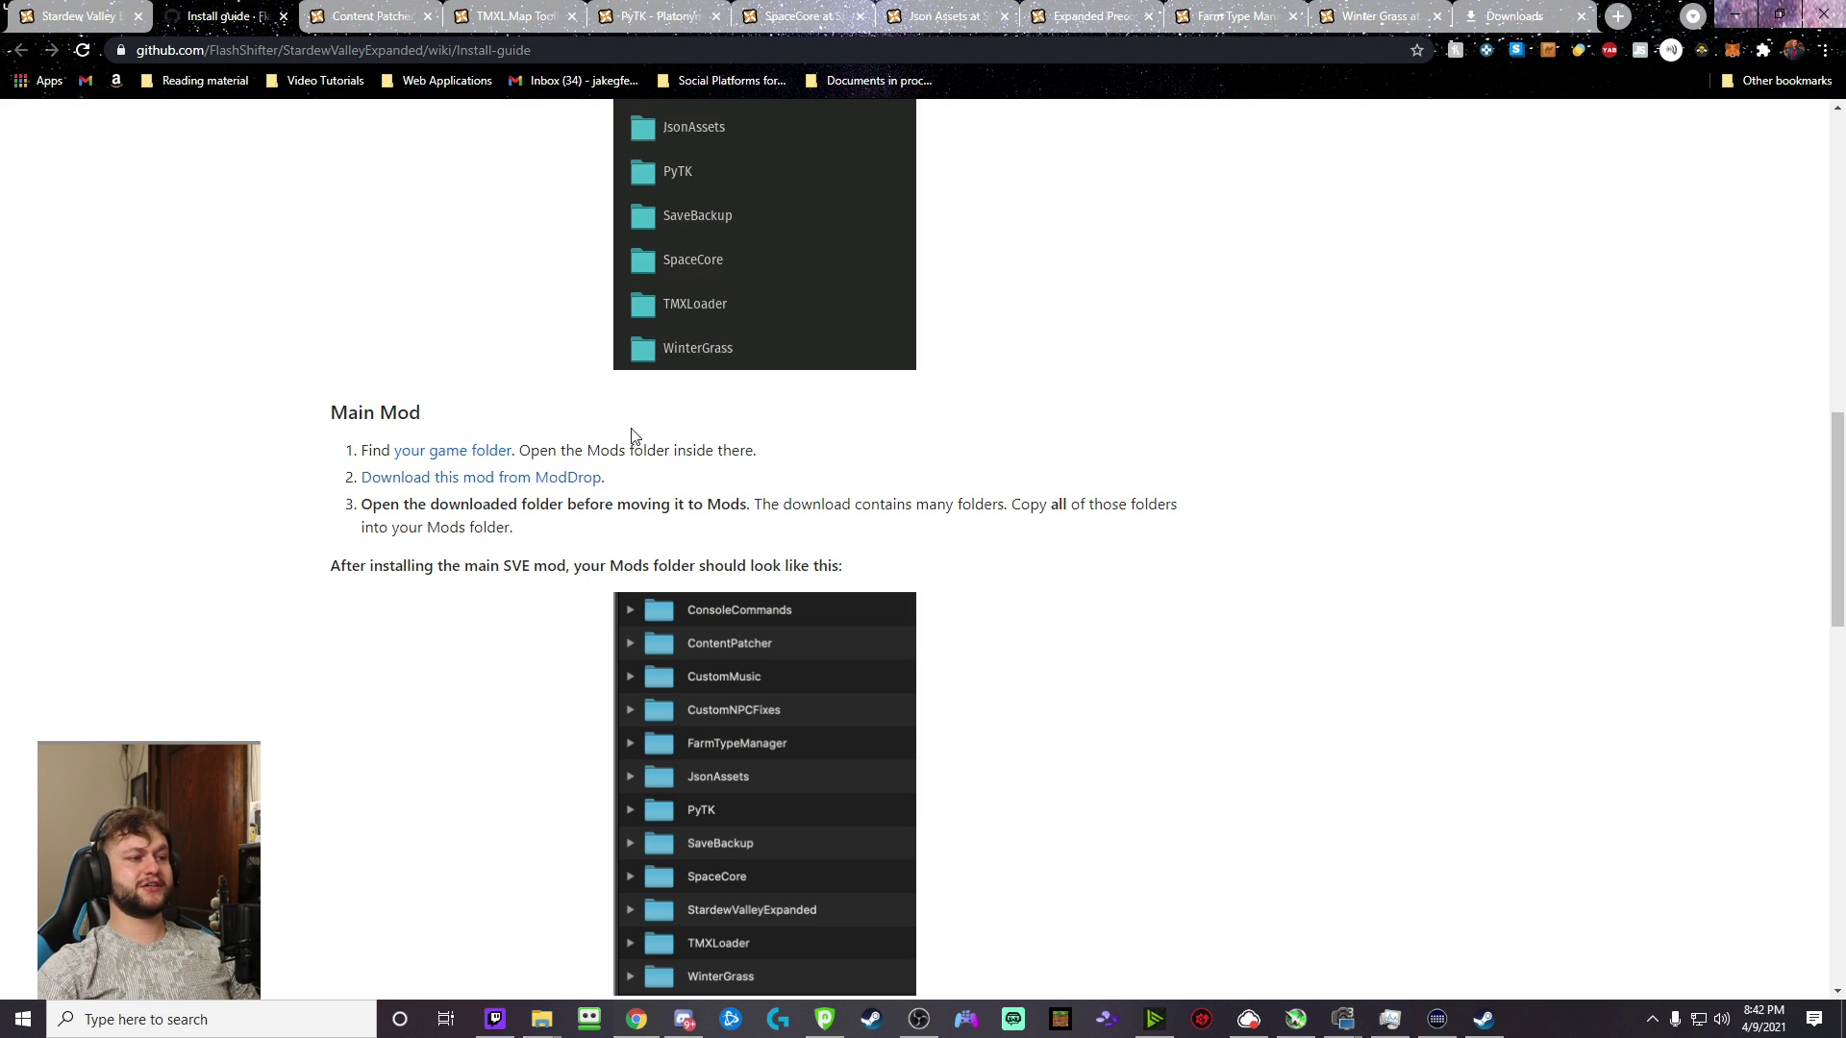
right_click(510, 488)
click(545, 492)
- Close the seven dependency mod tabs, Content Patcher through Farm Type Manager
click(524, 16)
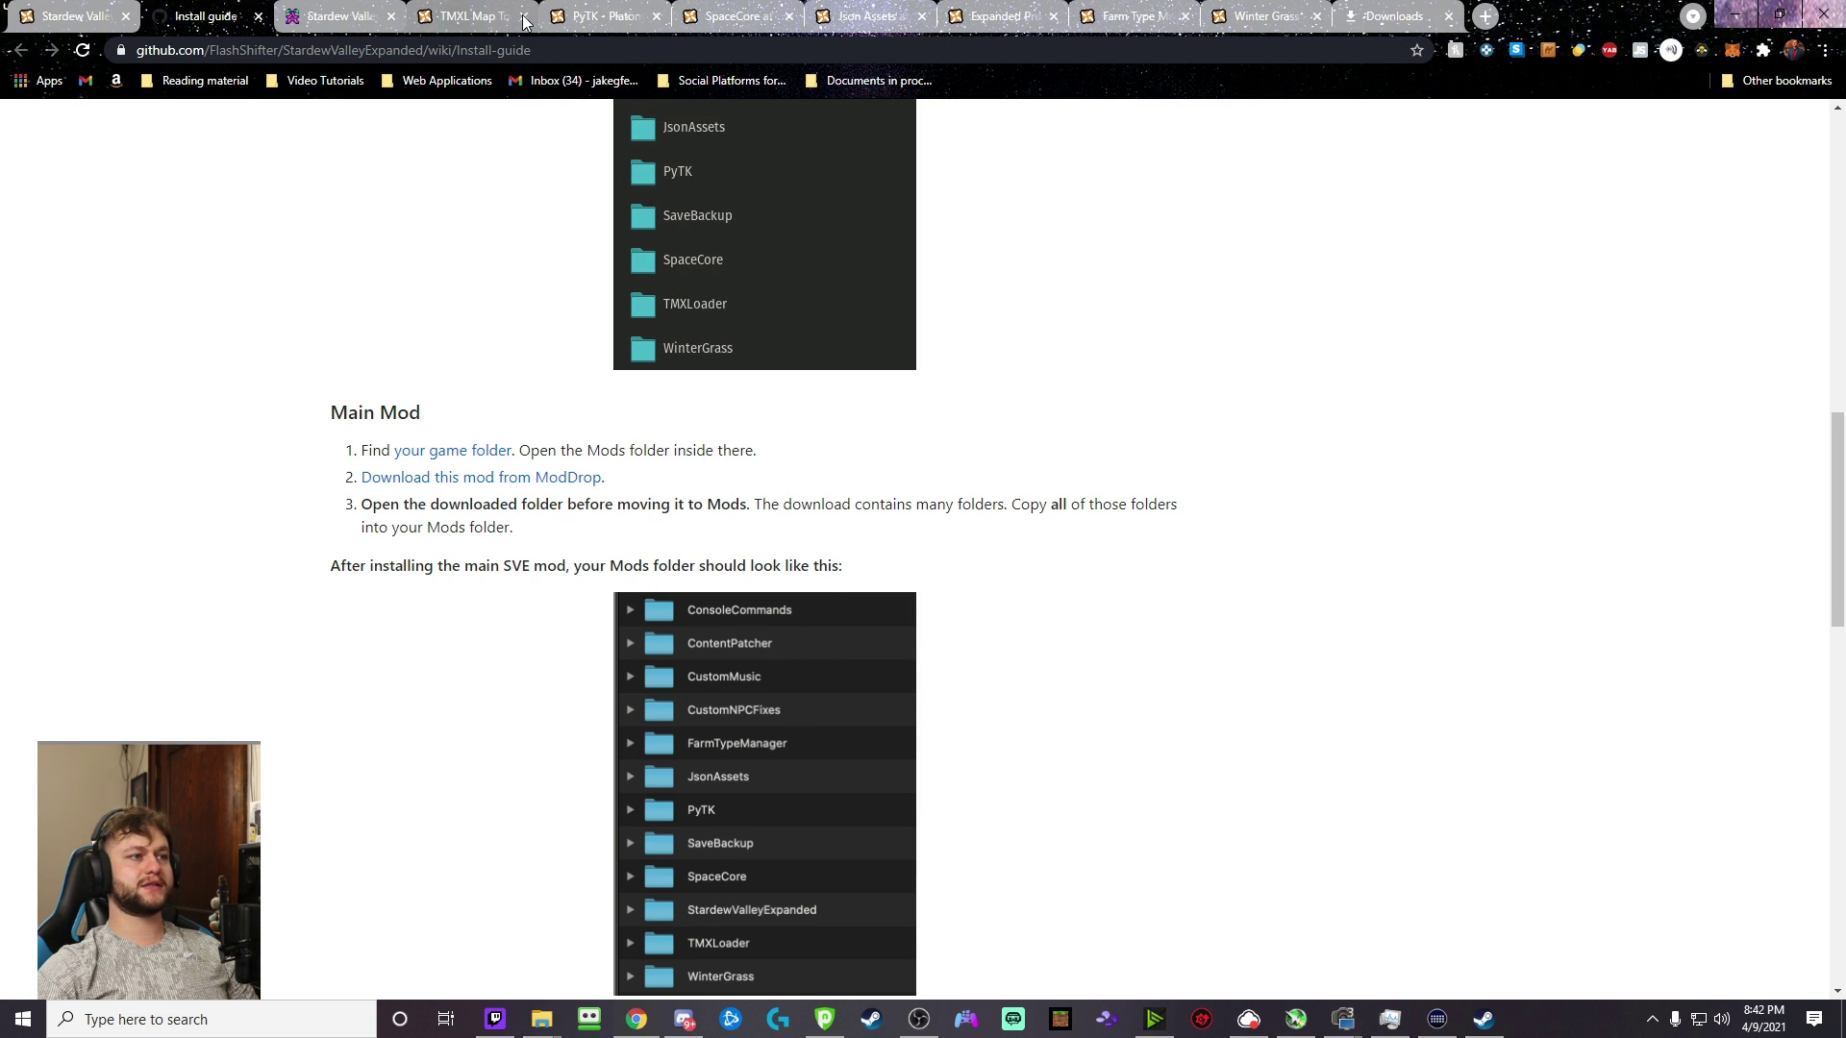
click(524, 16)
click(523, 16)
click(524, 16)
click(524, 17)
click(523, 16)
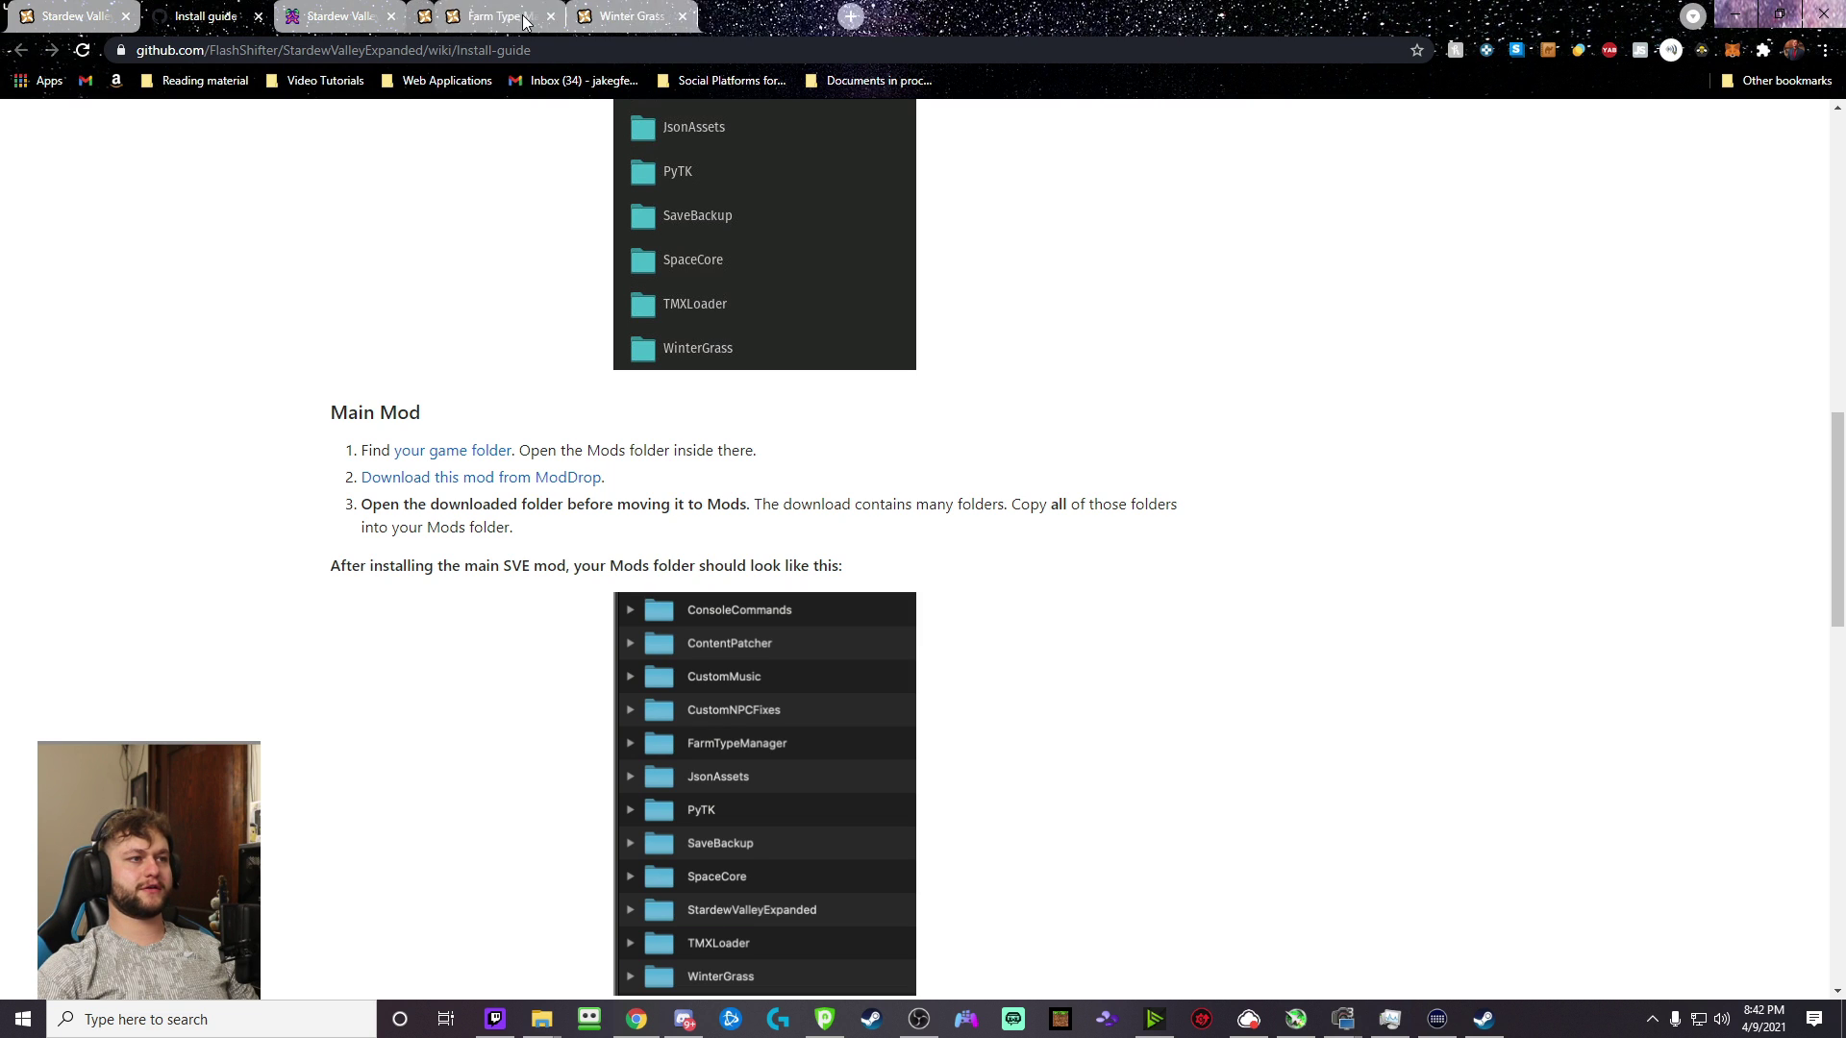
click(524, 17)
click(524, 17)
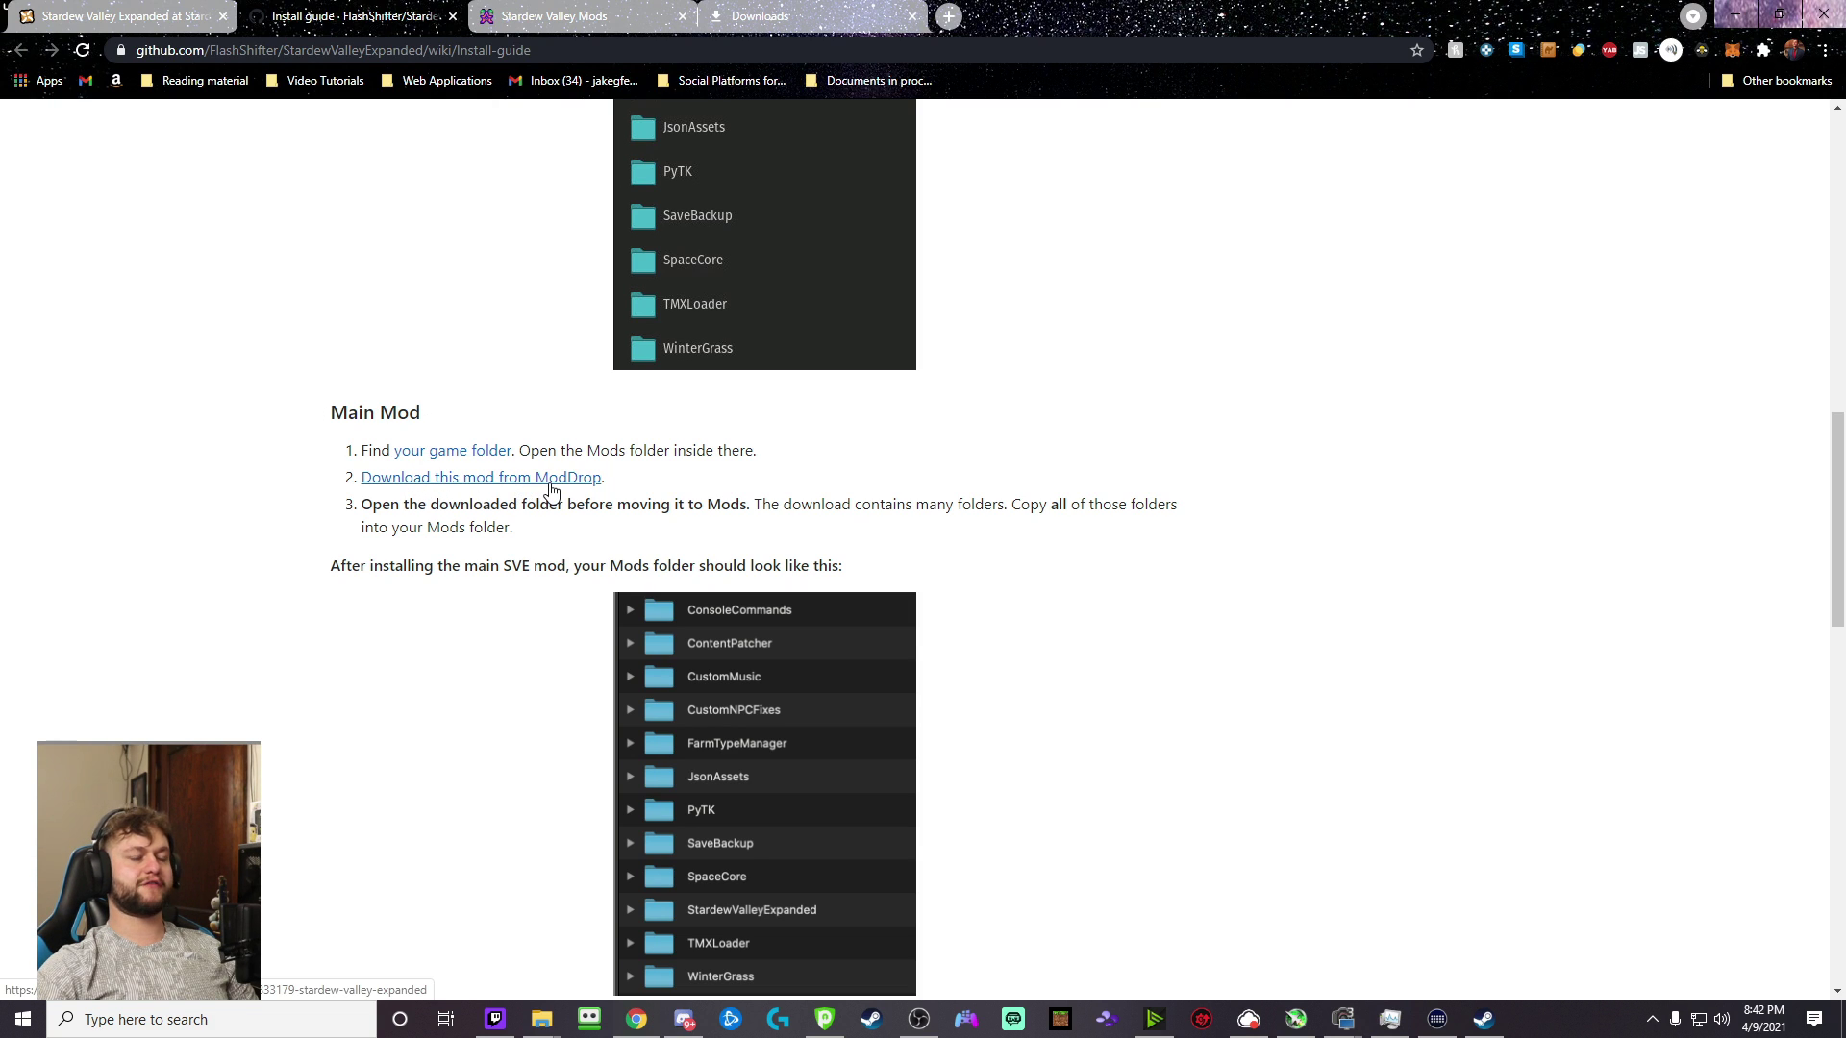
- Open the guide's Immersive Farm 2 Remastered link in a new tab
scroll(536, 527, down, 6)
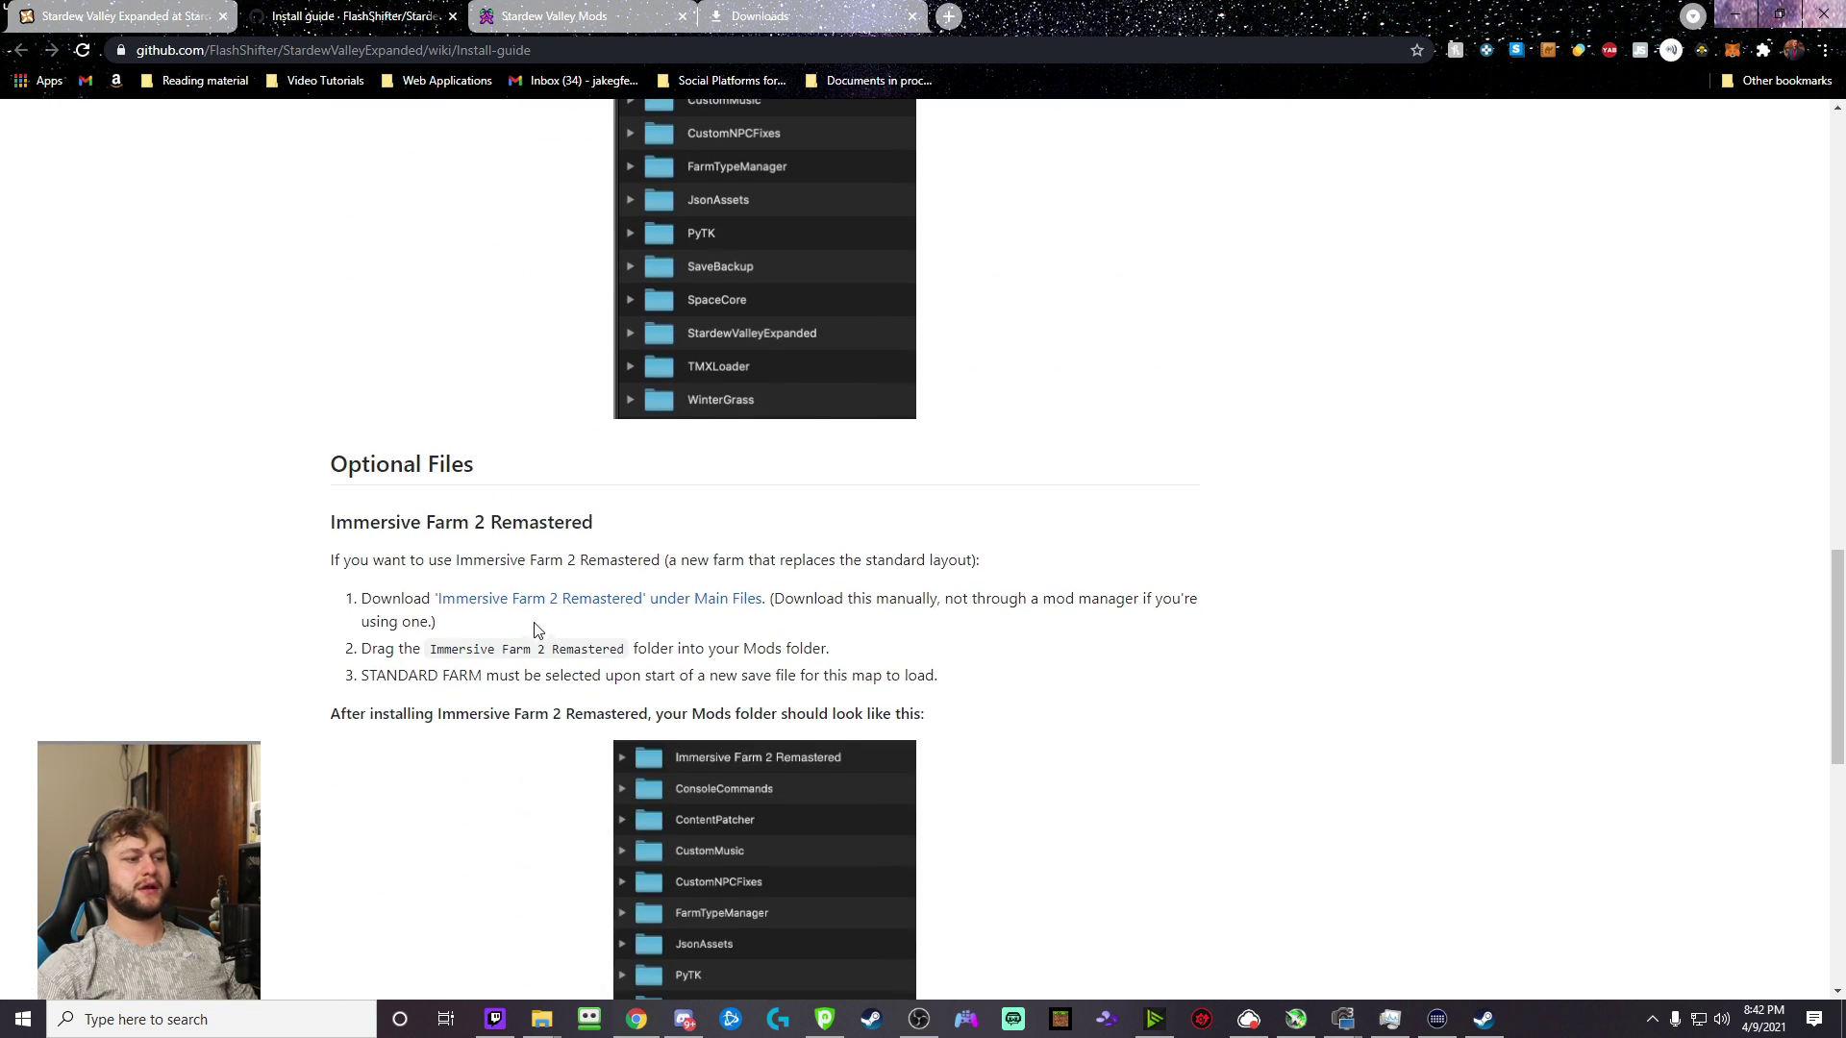
right_click(514, 604)
click(543, 607)
- Start downloading the main Stardew Valley Expanded file from ModDrop, dismissing the frameworks notice
click(798, 15)
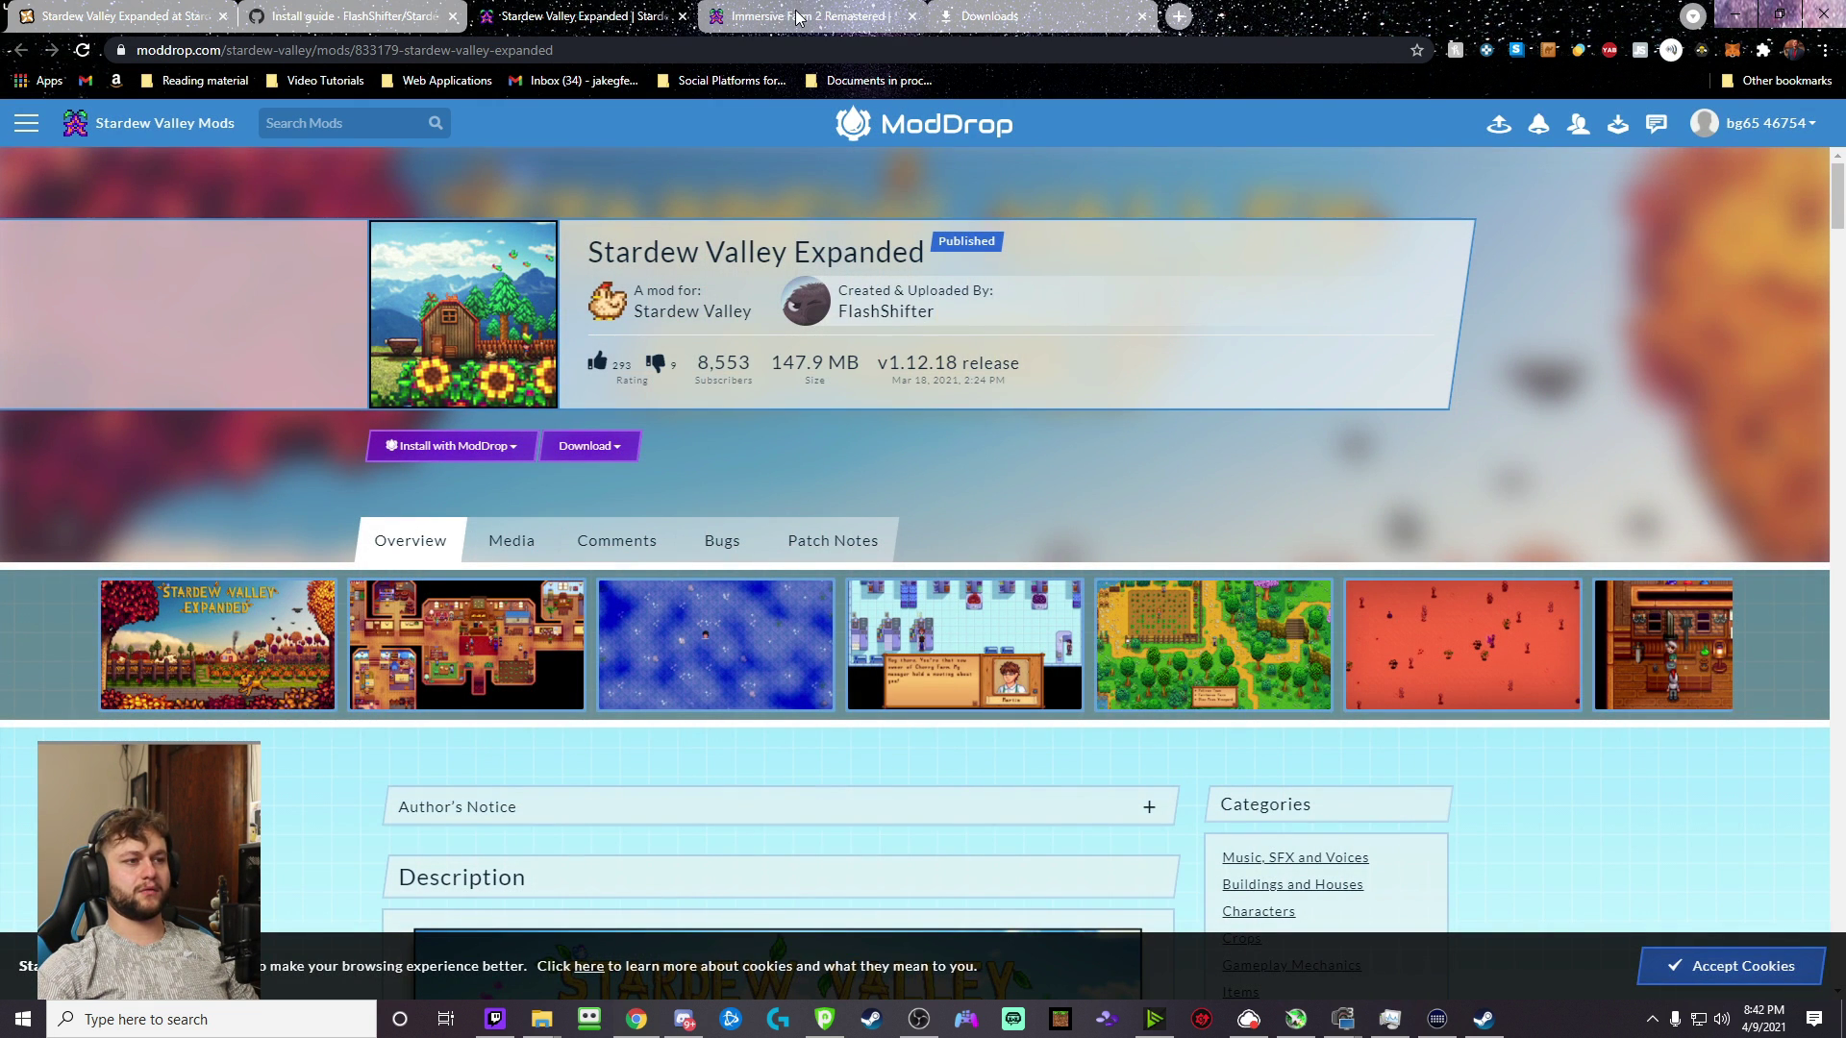
click(613, 451)
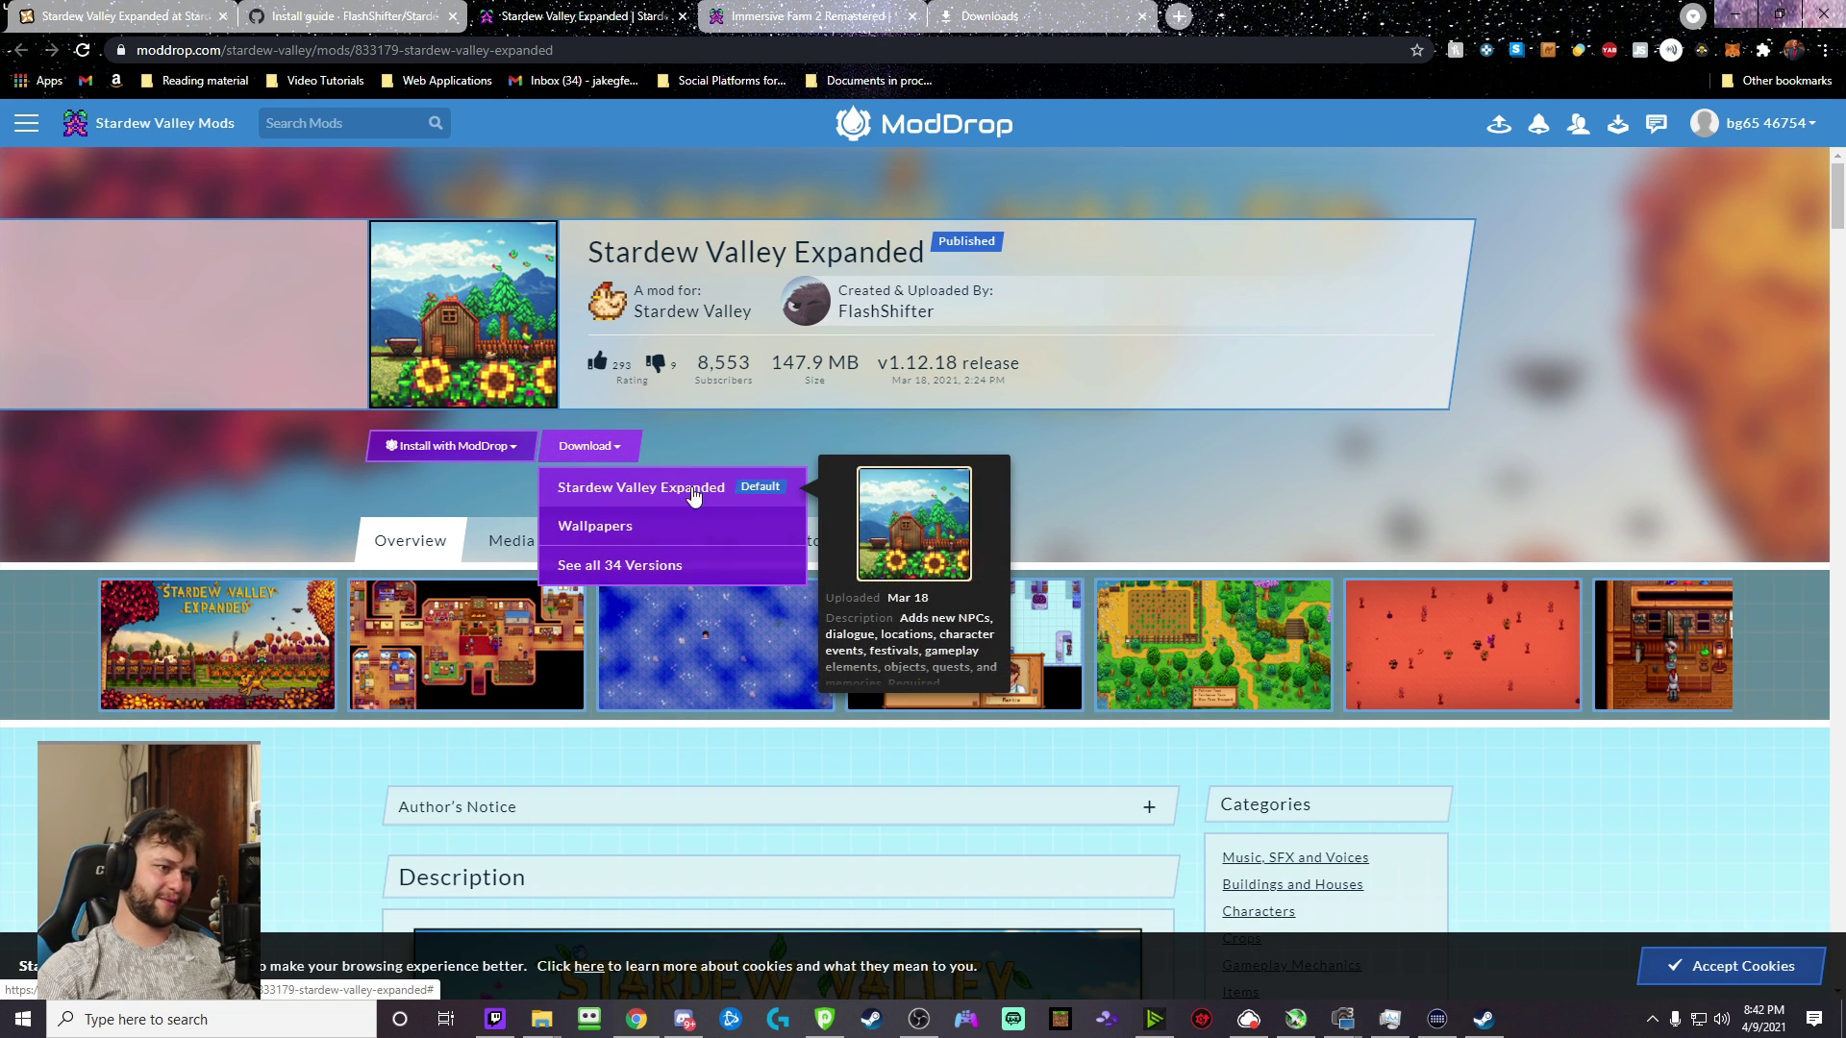
mouse_move(1740, 137)
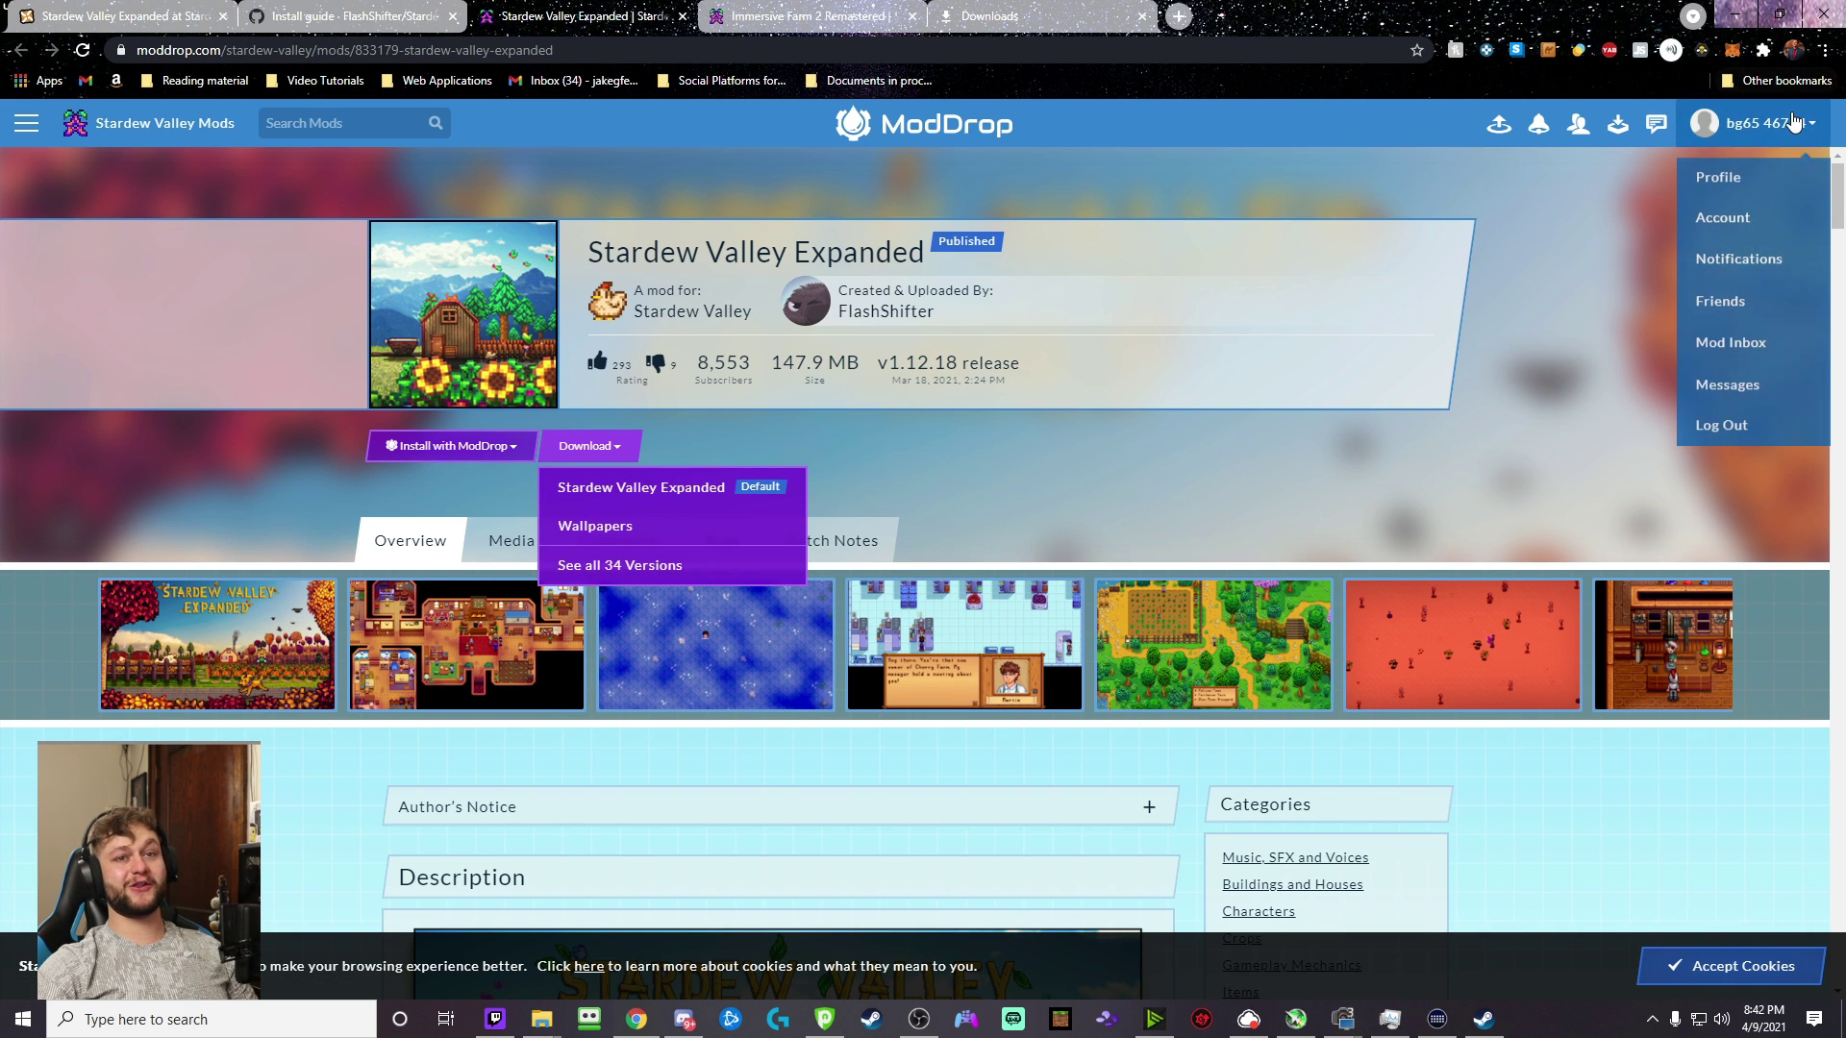
mouse_move(692, 492)
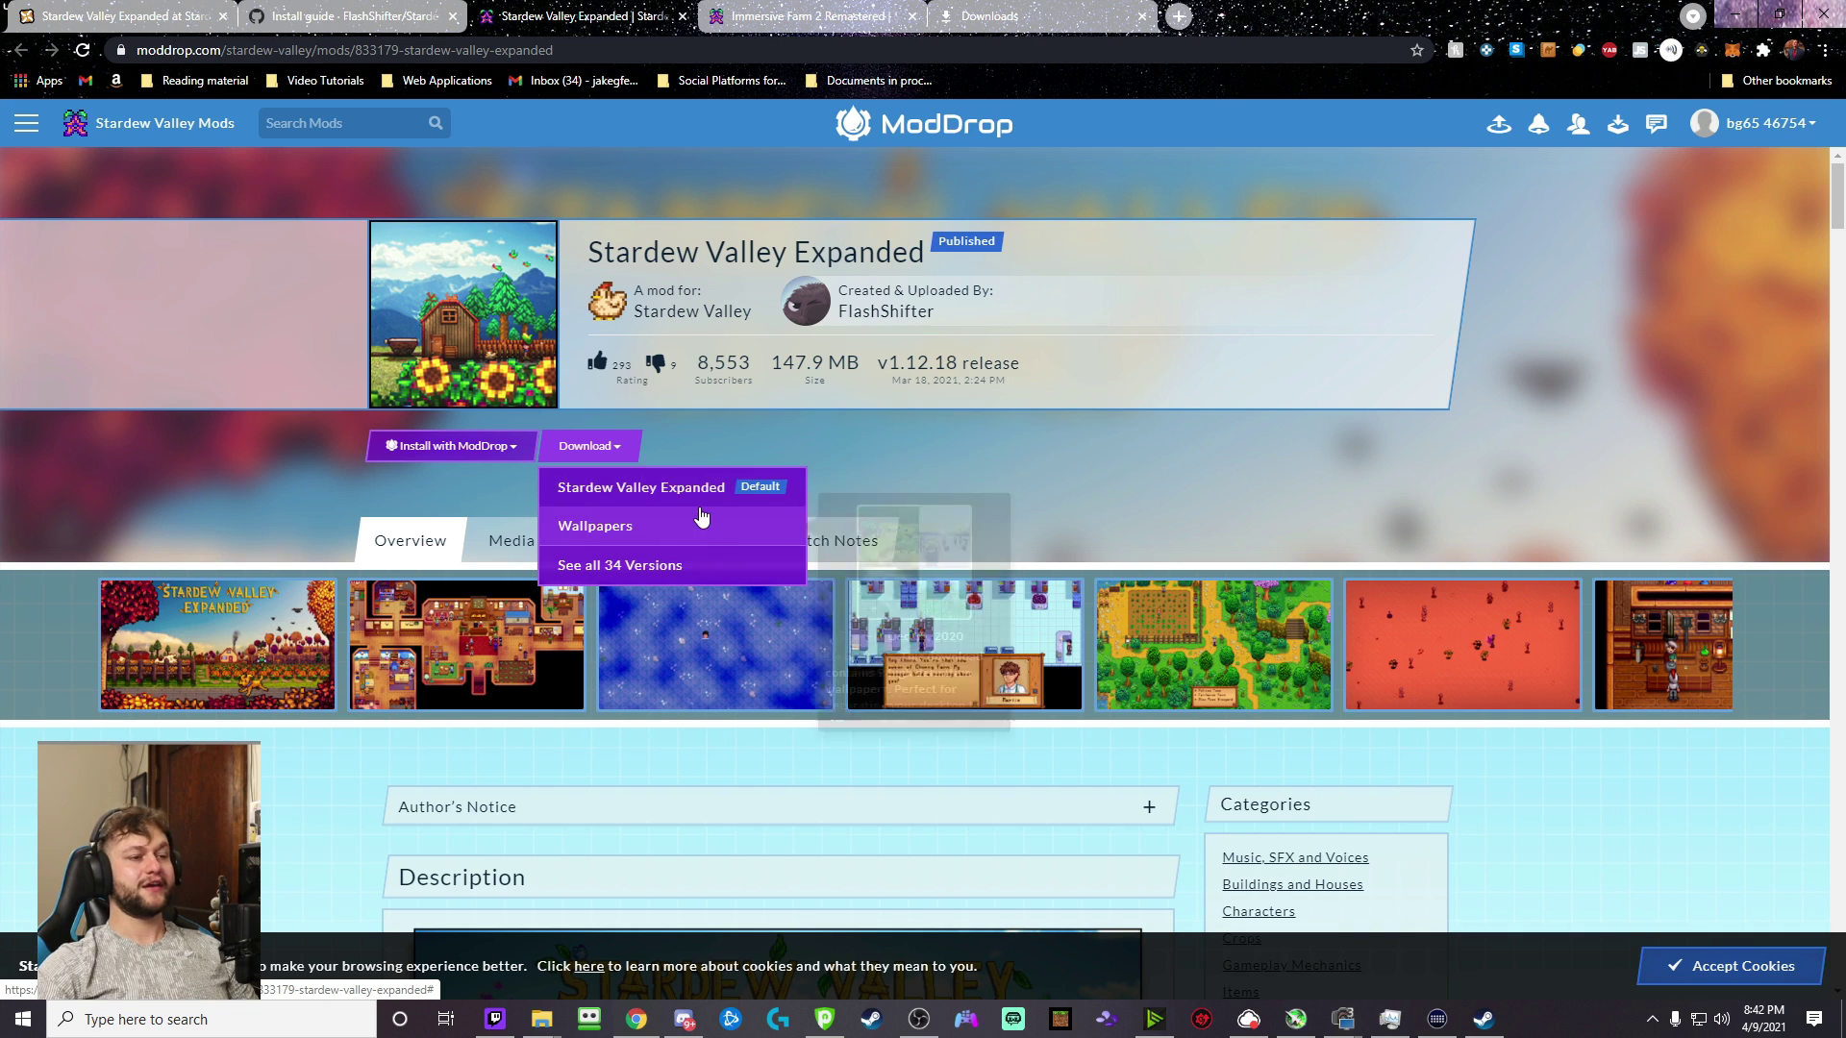
click(642, 484)
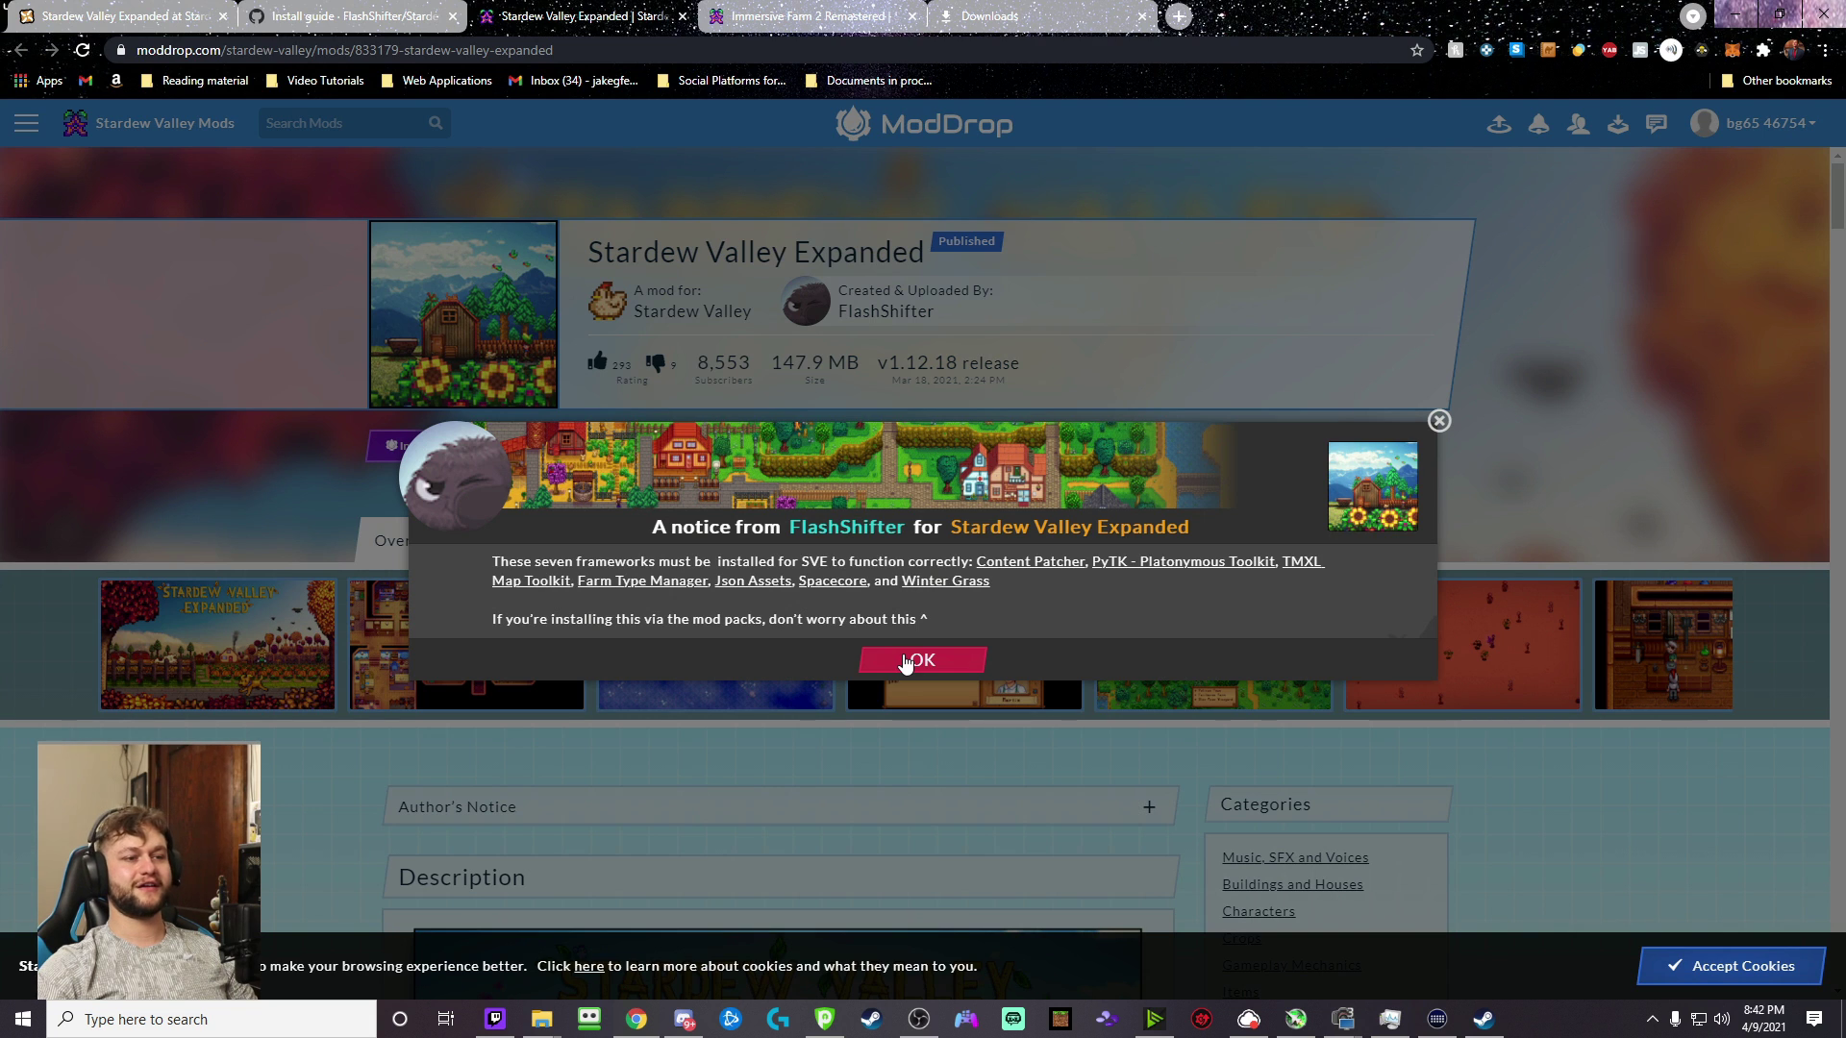
click(905, 661)
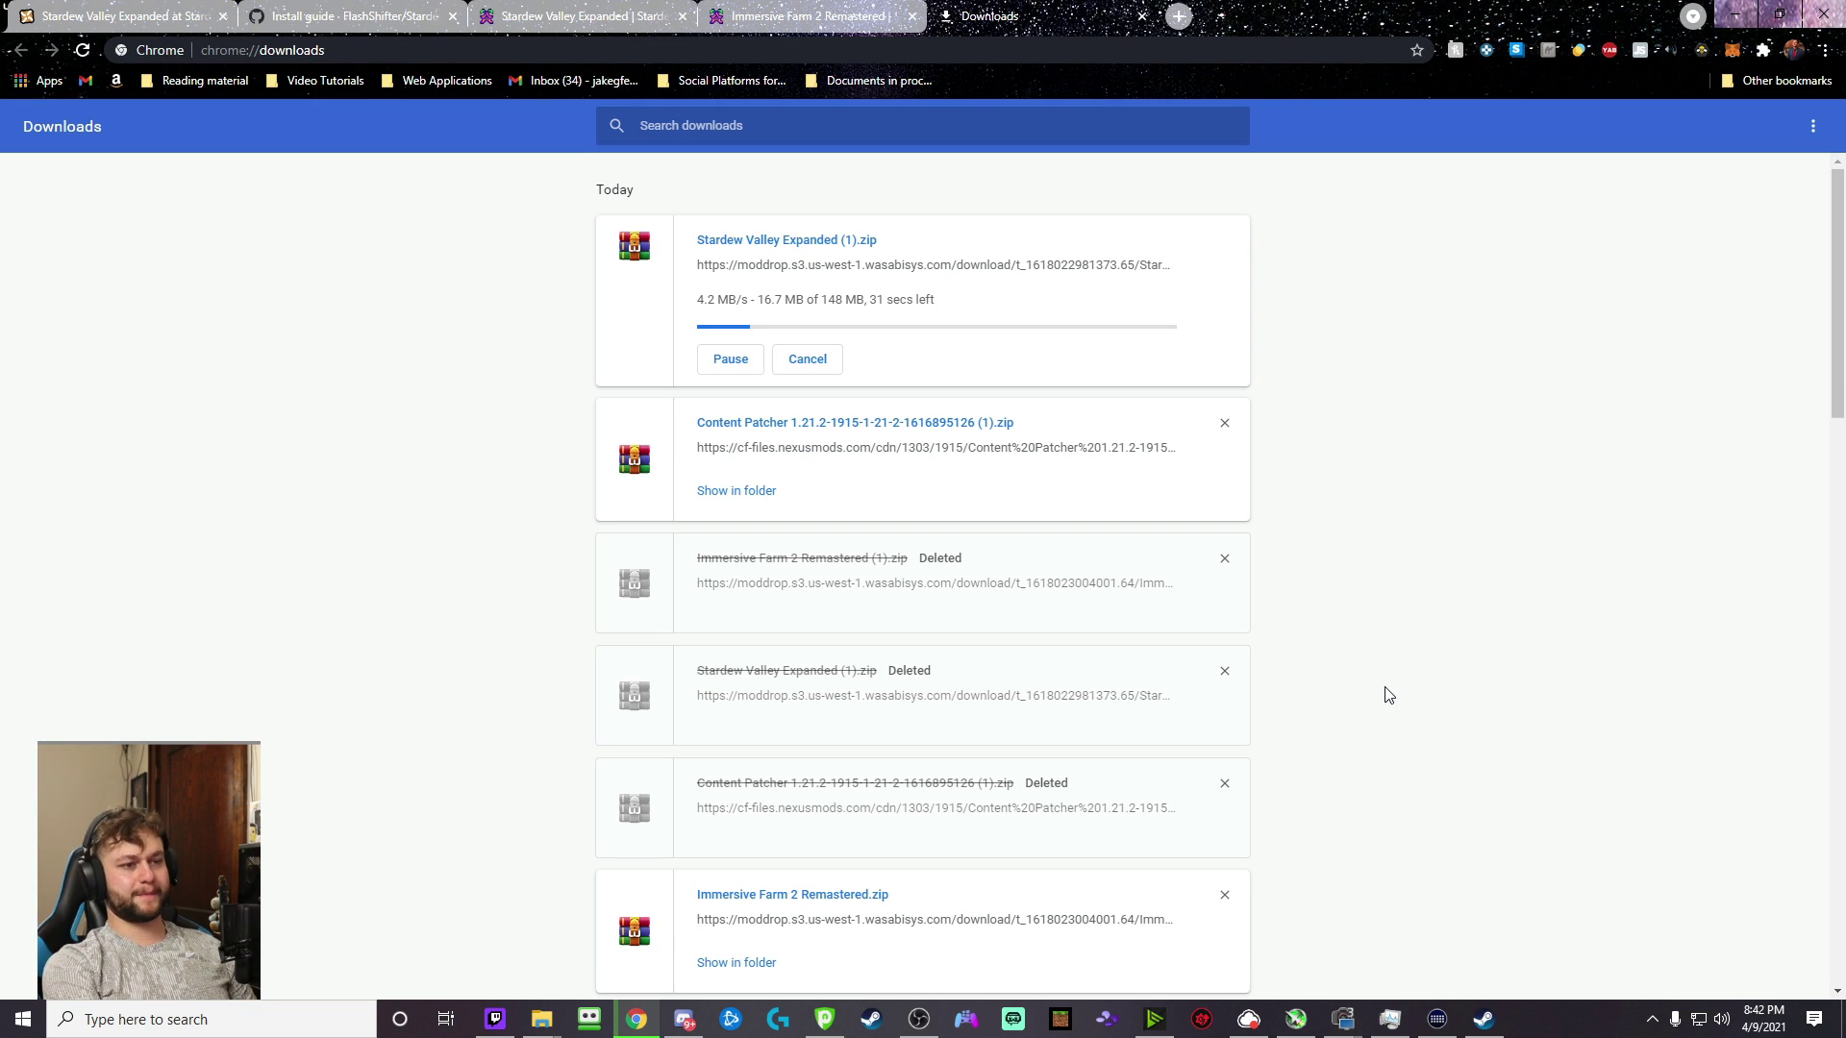
- Cancel the duplicate Stardew Valley Expanded download and remove a duplicate Content Patcher entry in Chrome downloads
key(ctrl+j)
click(807, 359)
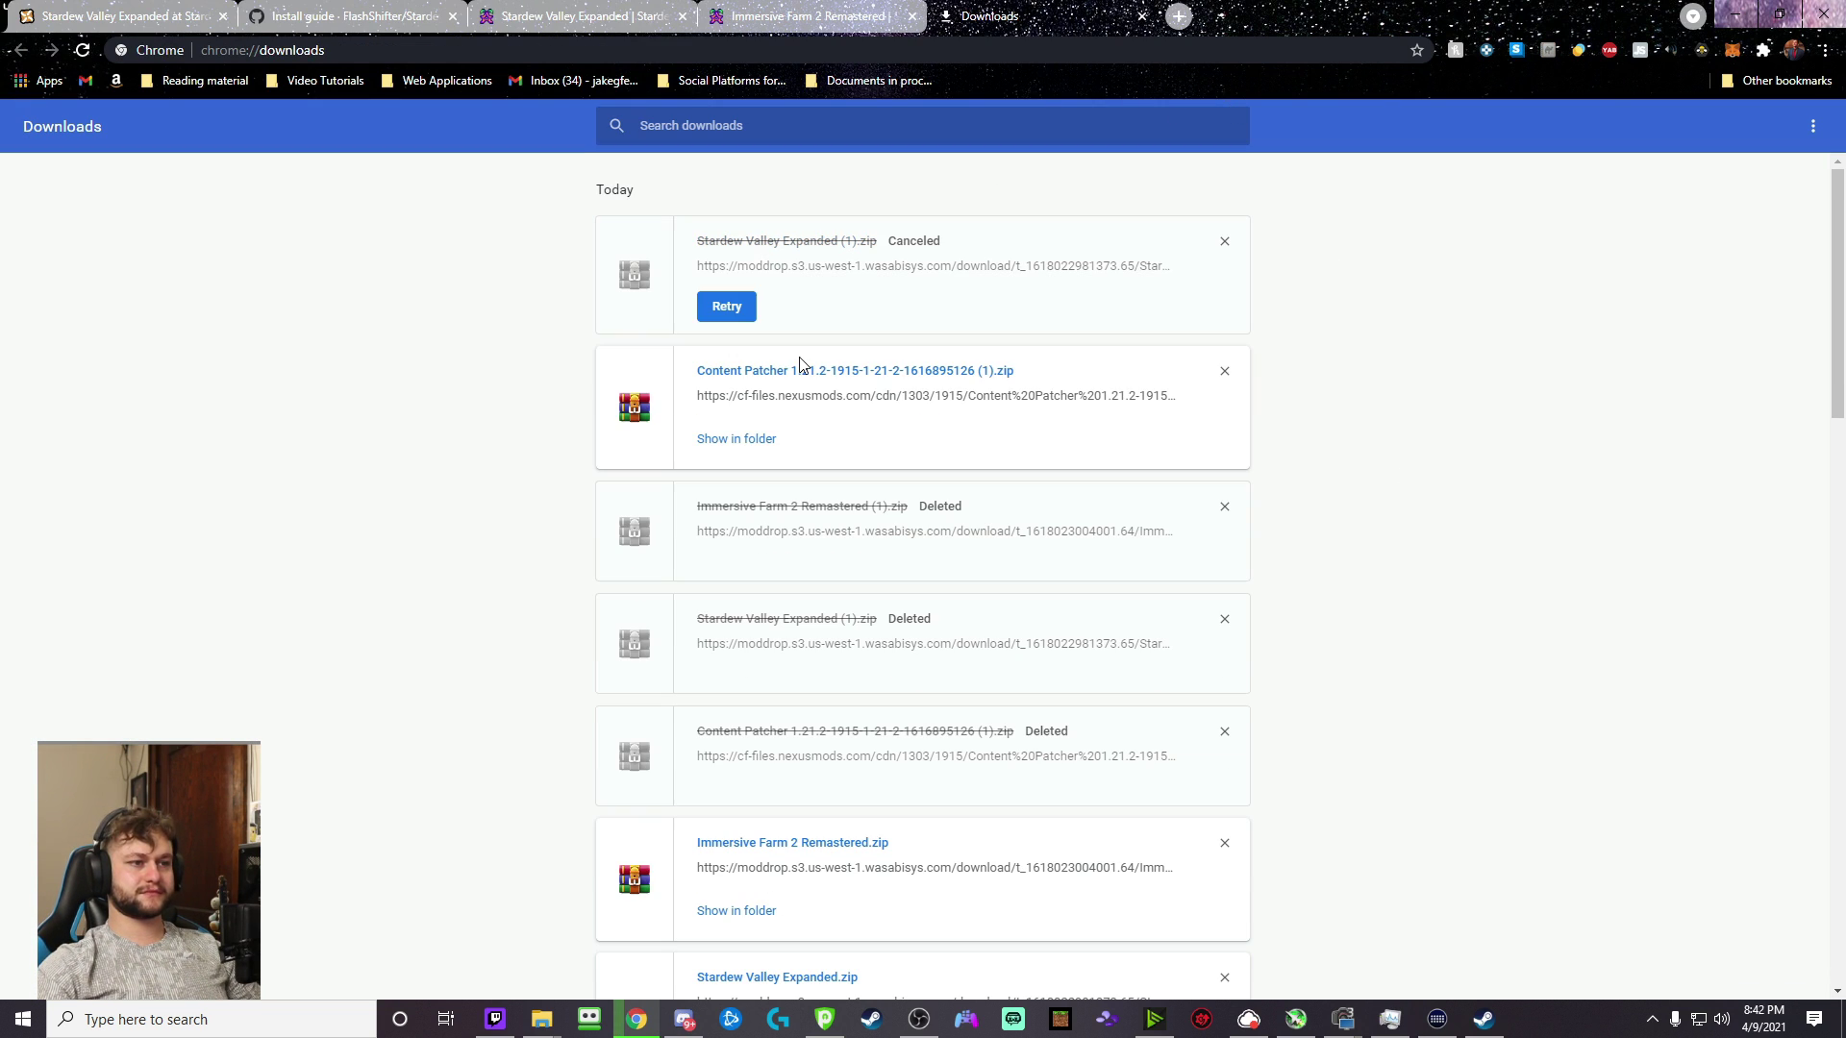
click(755, 440)
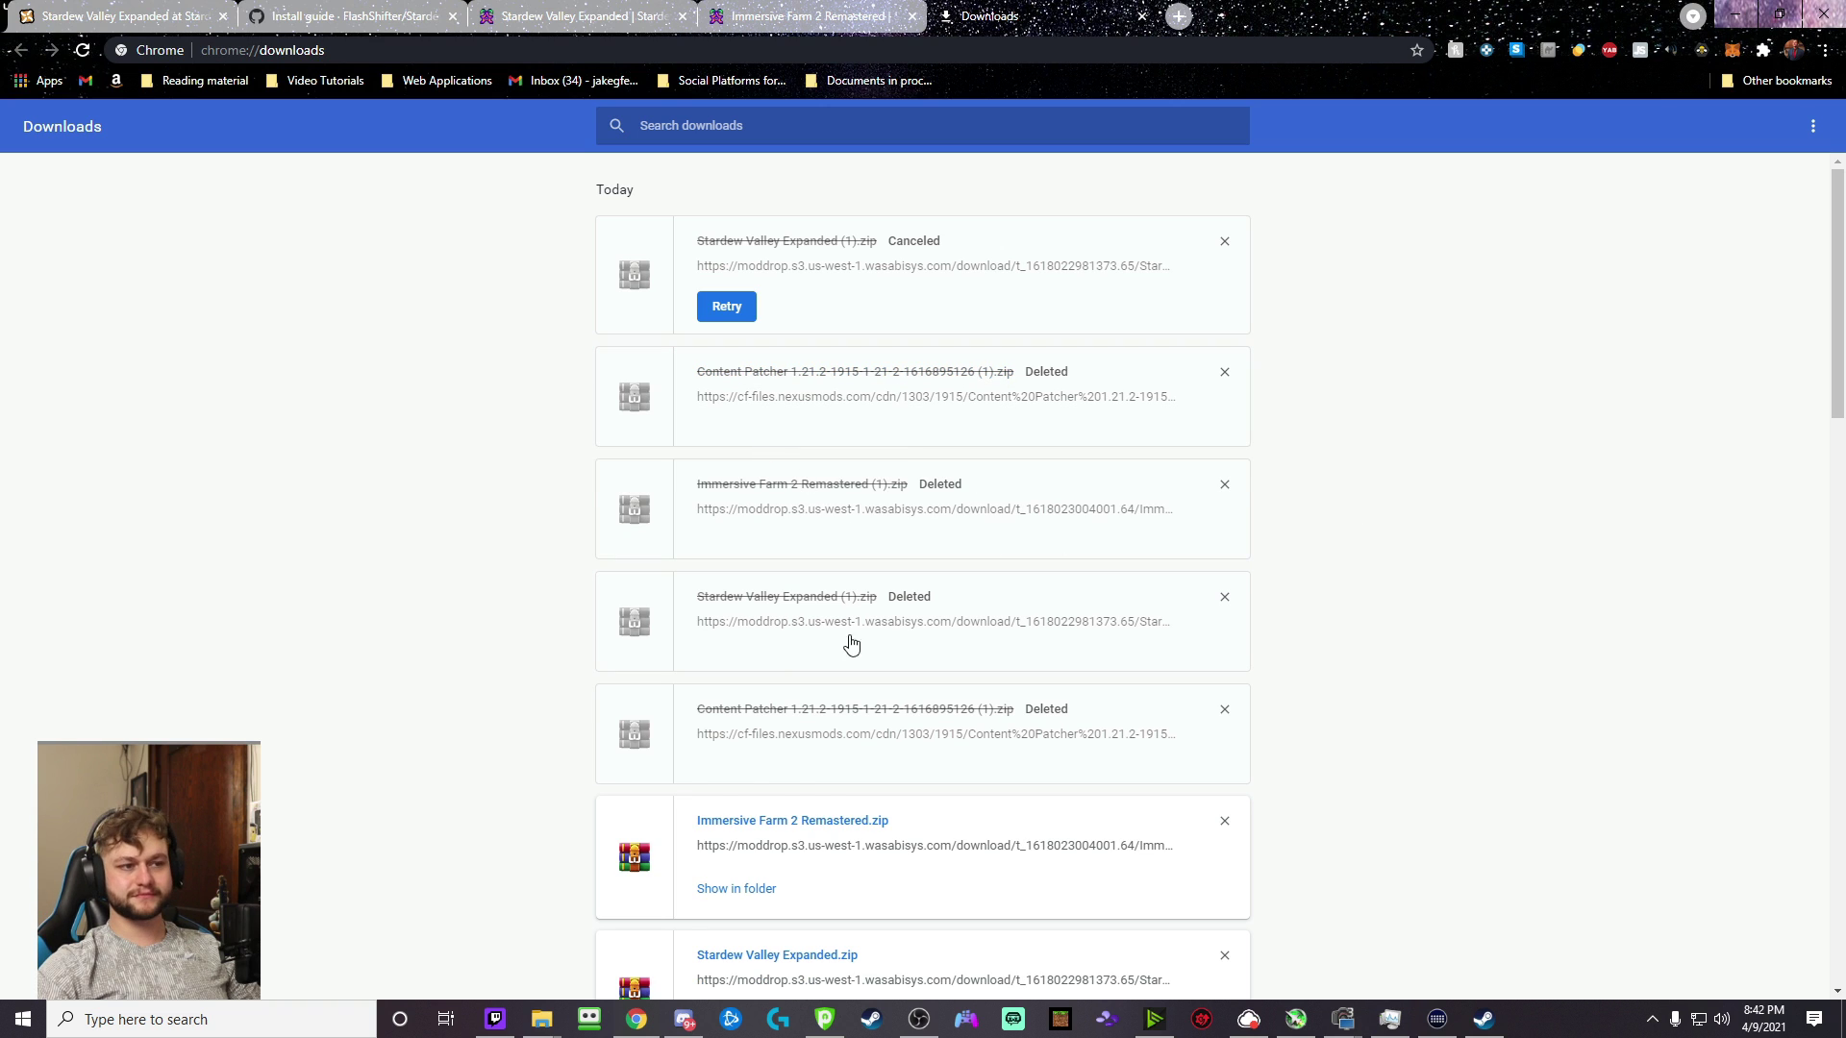
- Move the Immersive Farm 2 Remastered and Stardew Valley Expanded zips from Downloads into Stardew valley mods
click(759, 888)
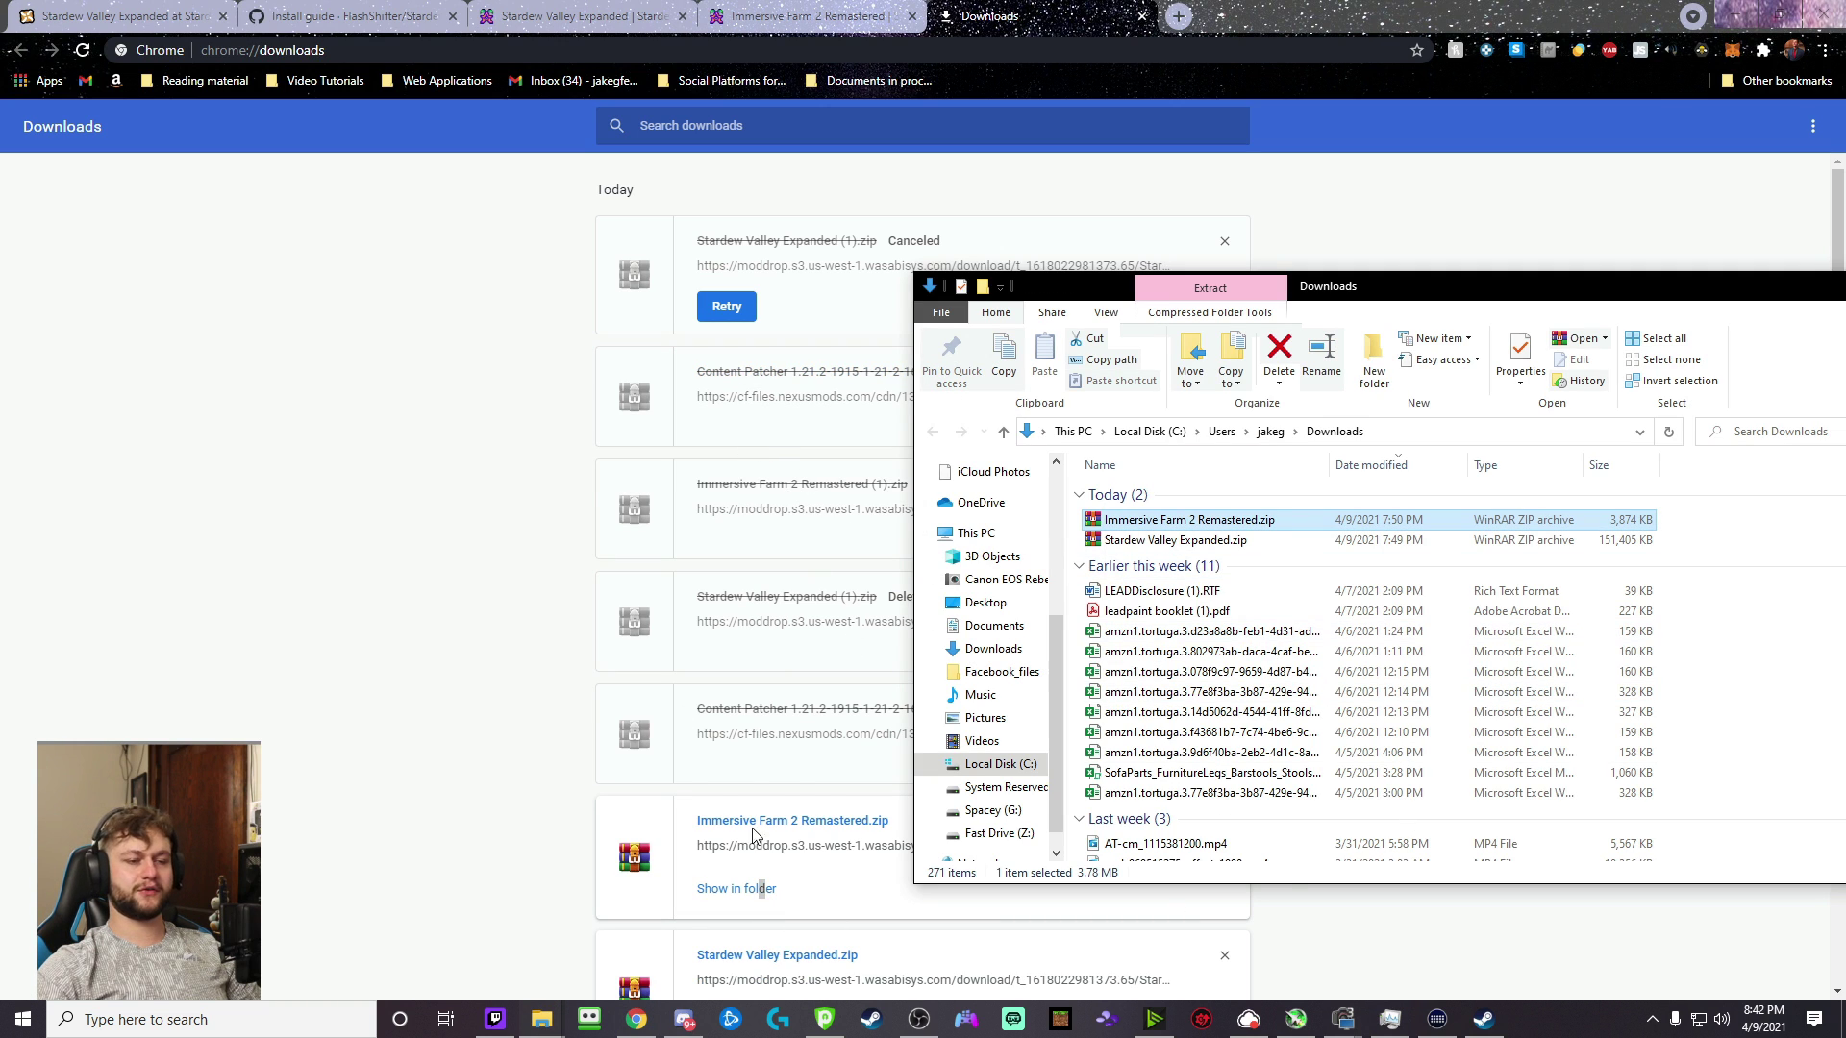
mouse_move(541, 1017)
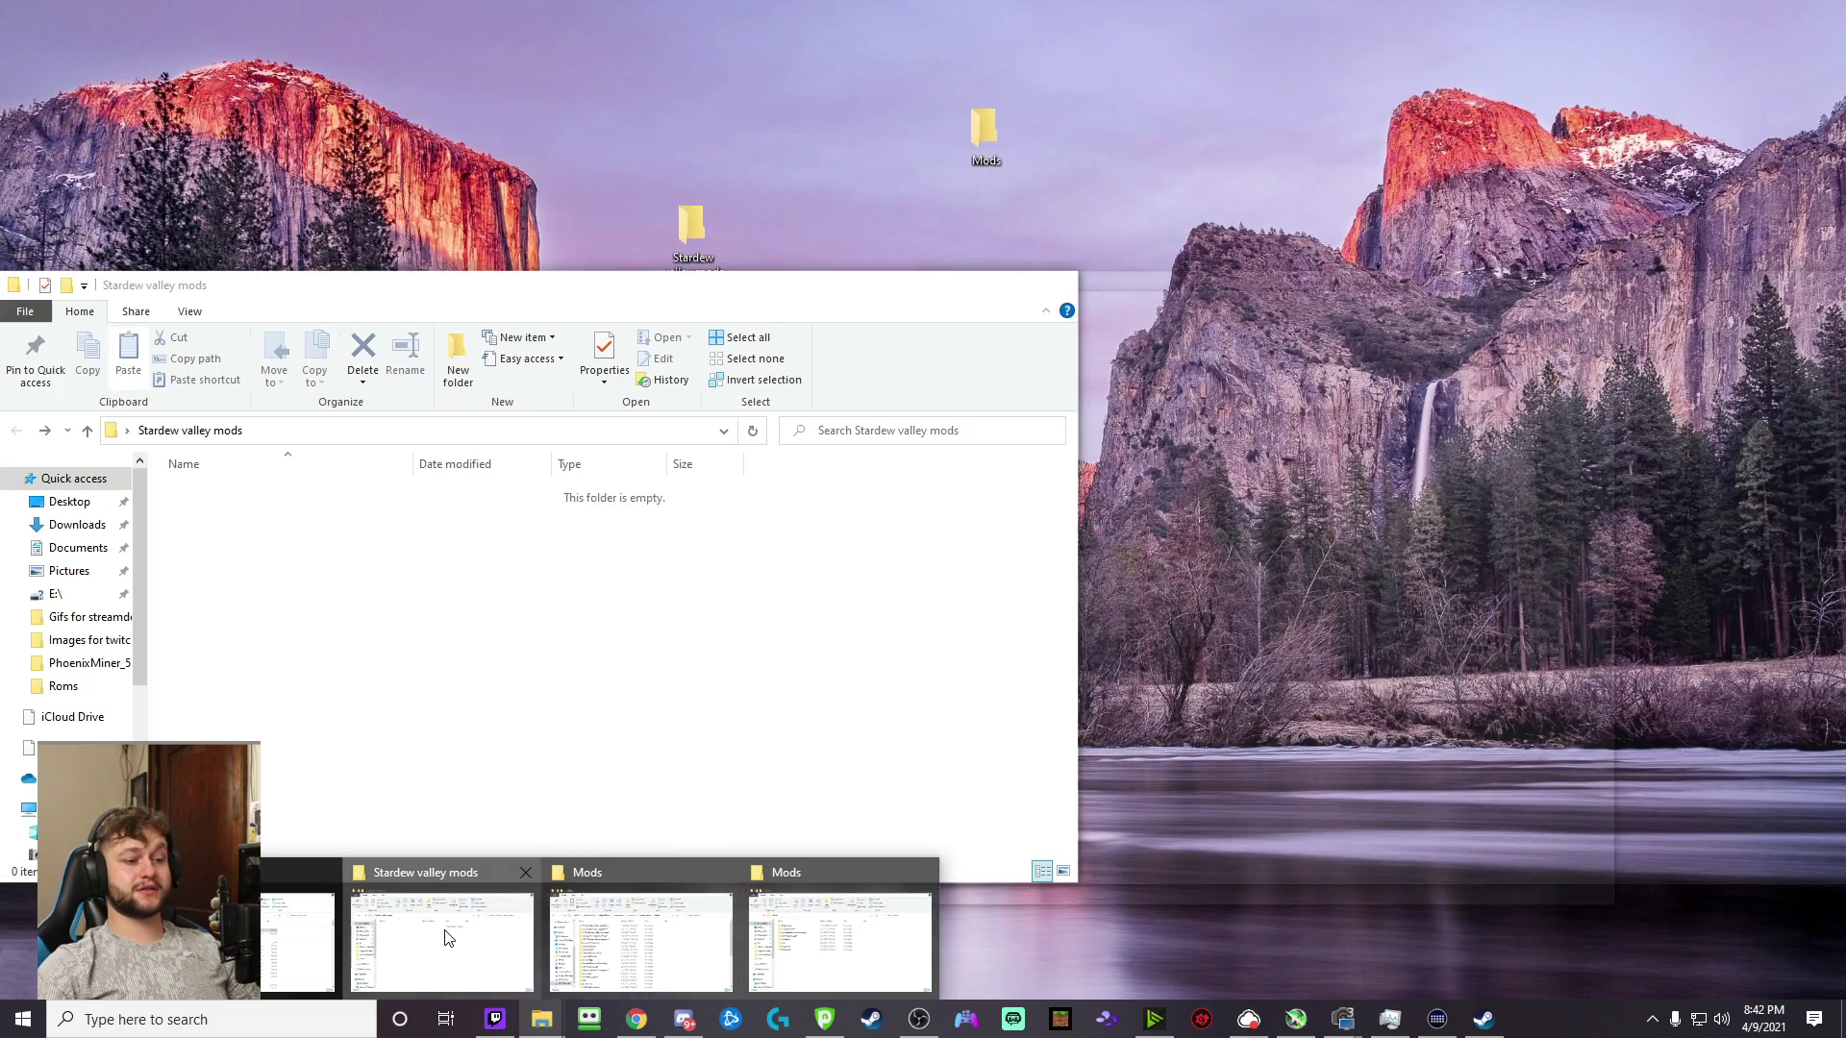
click(447, 938)
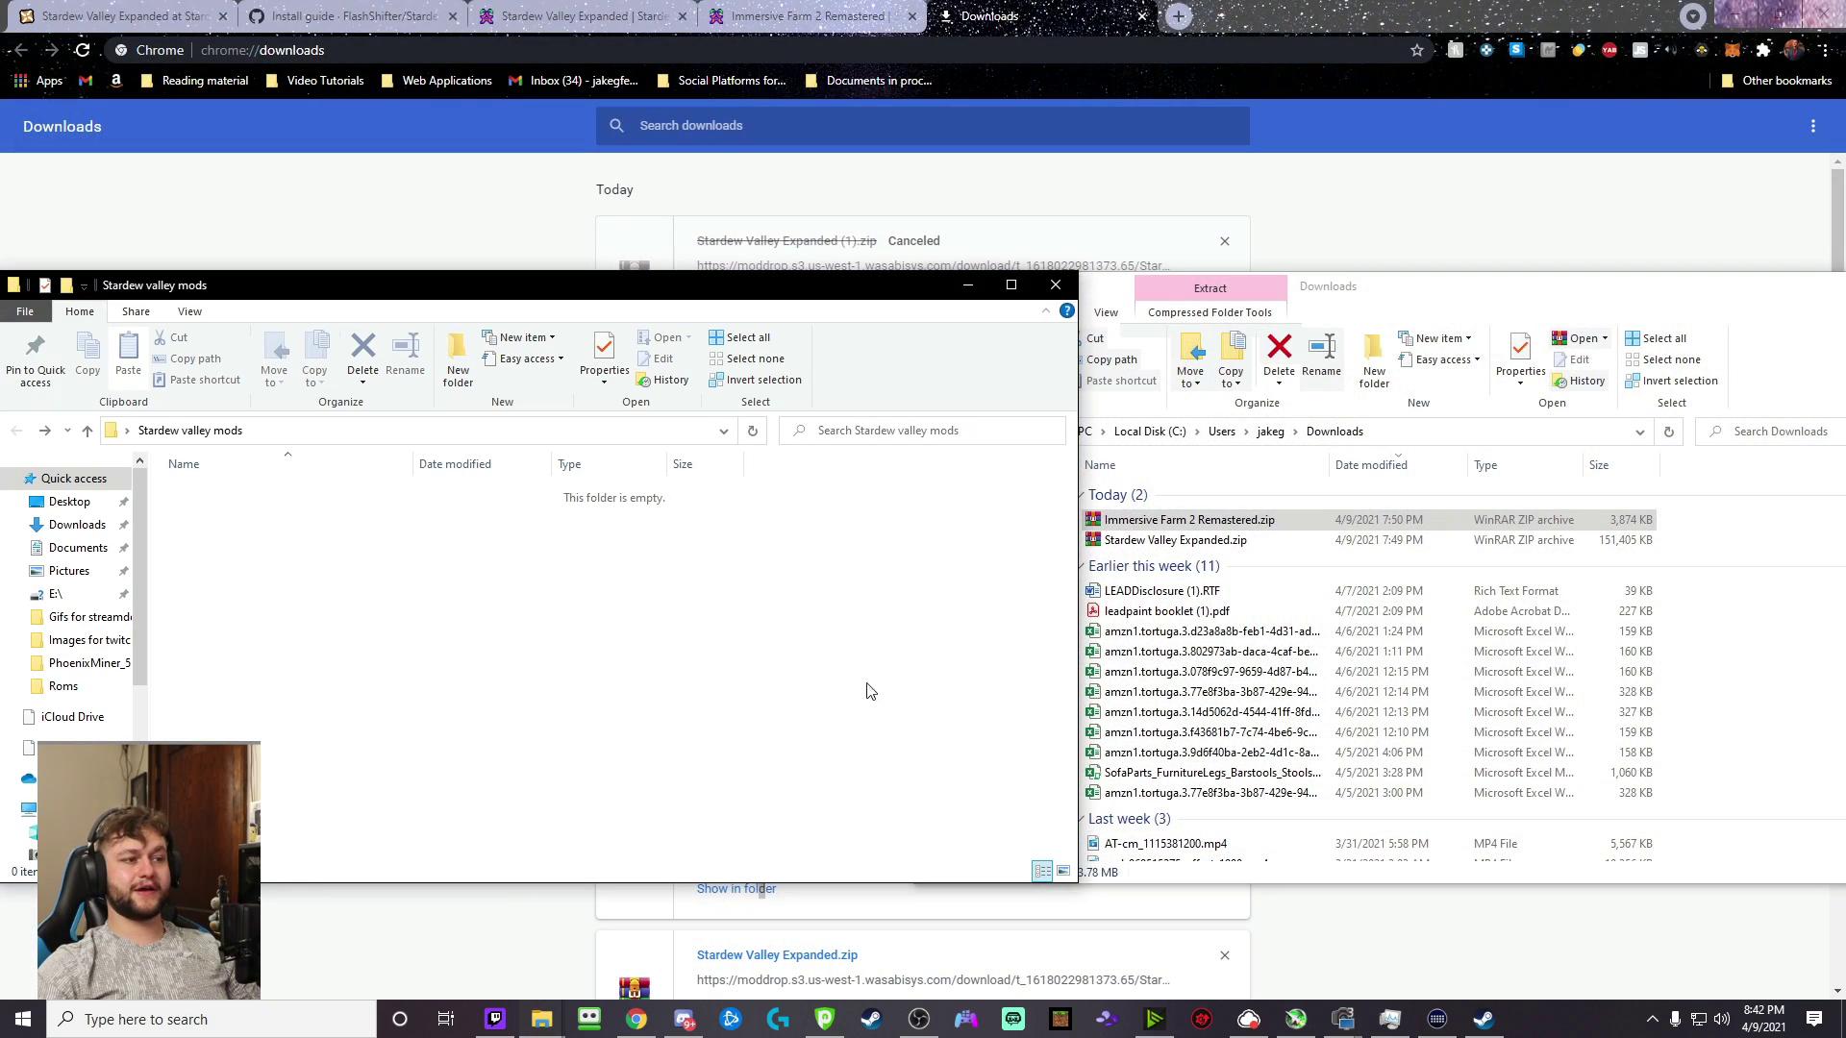
click(1190, 541)
shift+click(1175, 524)
drag(1175, 527, 267, 490)
- Extract both zips in place with WinRAR's Extract Here
click(784, 704)
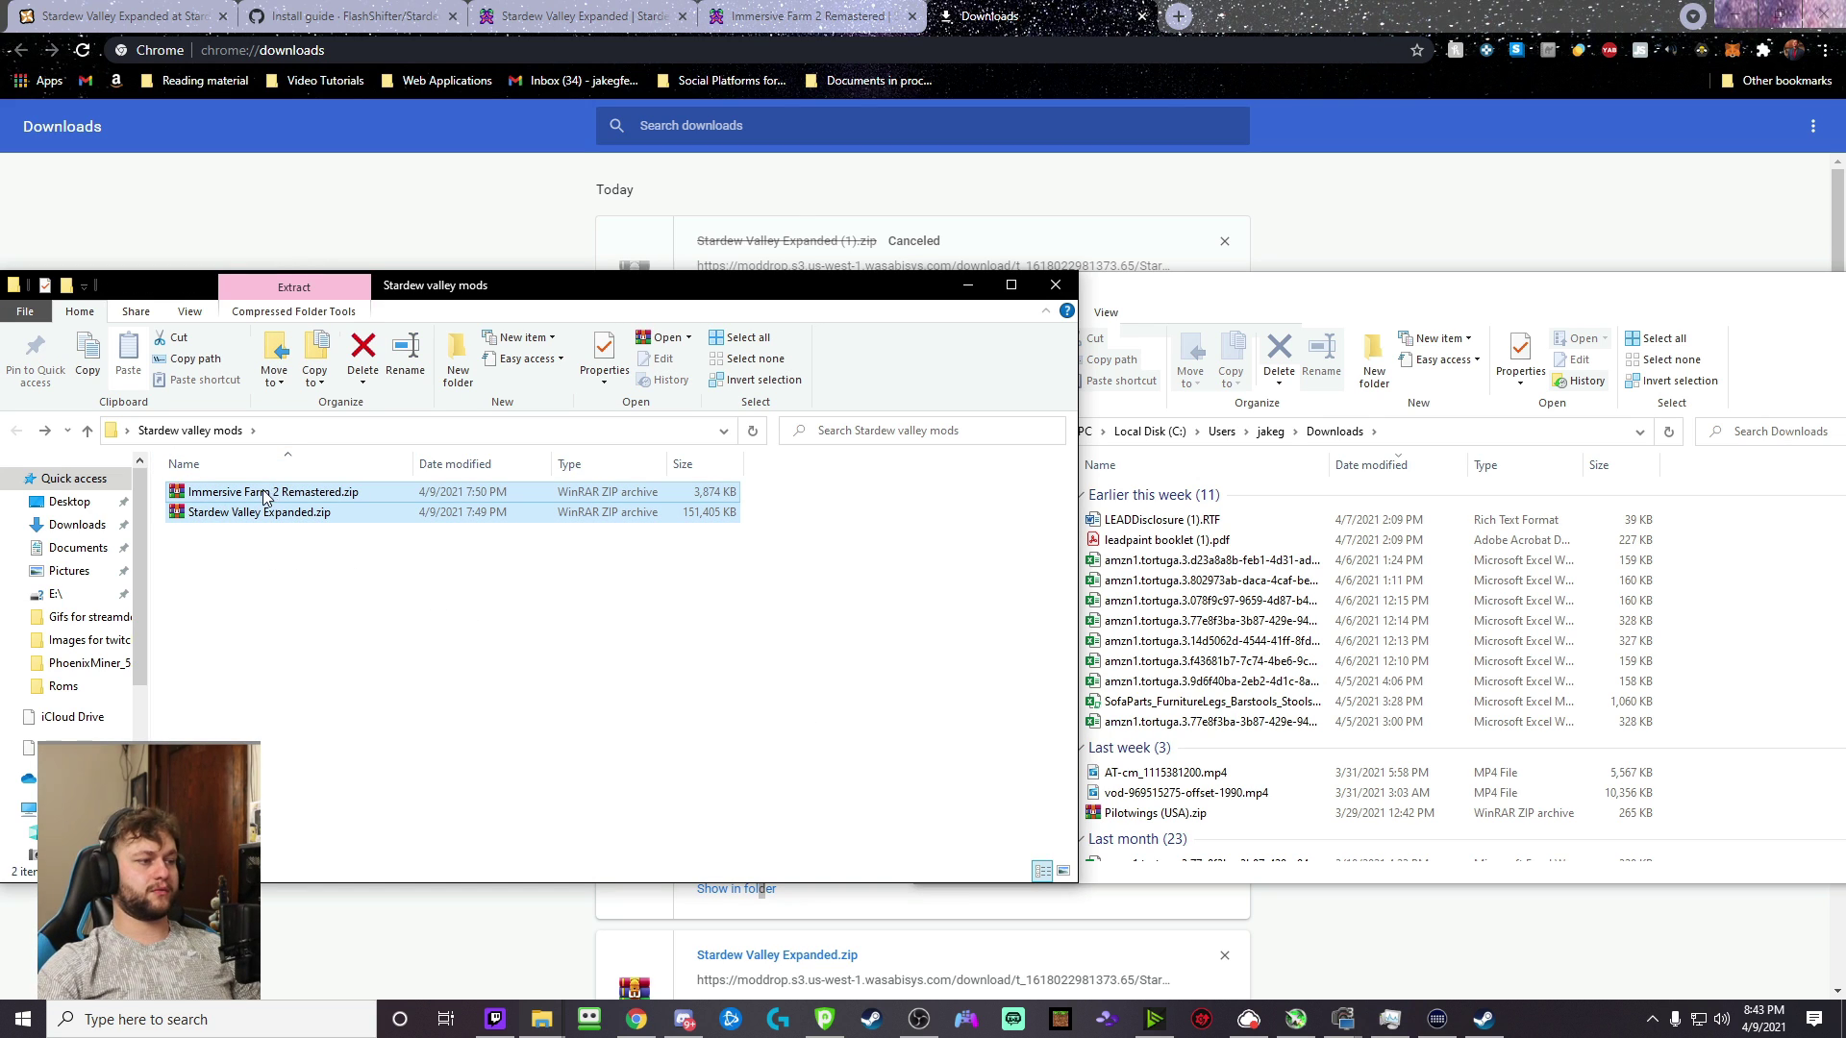
right_click(223, 516)
click(360, 574)
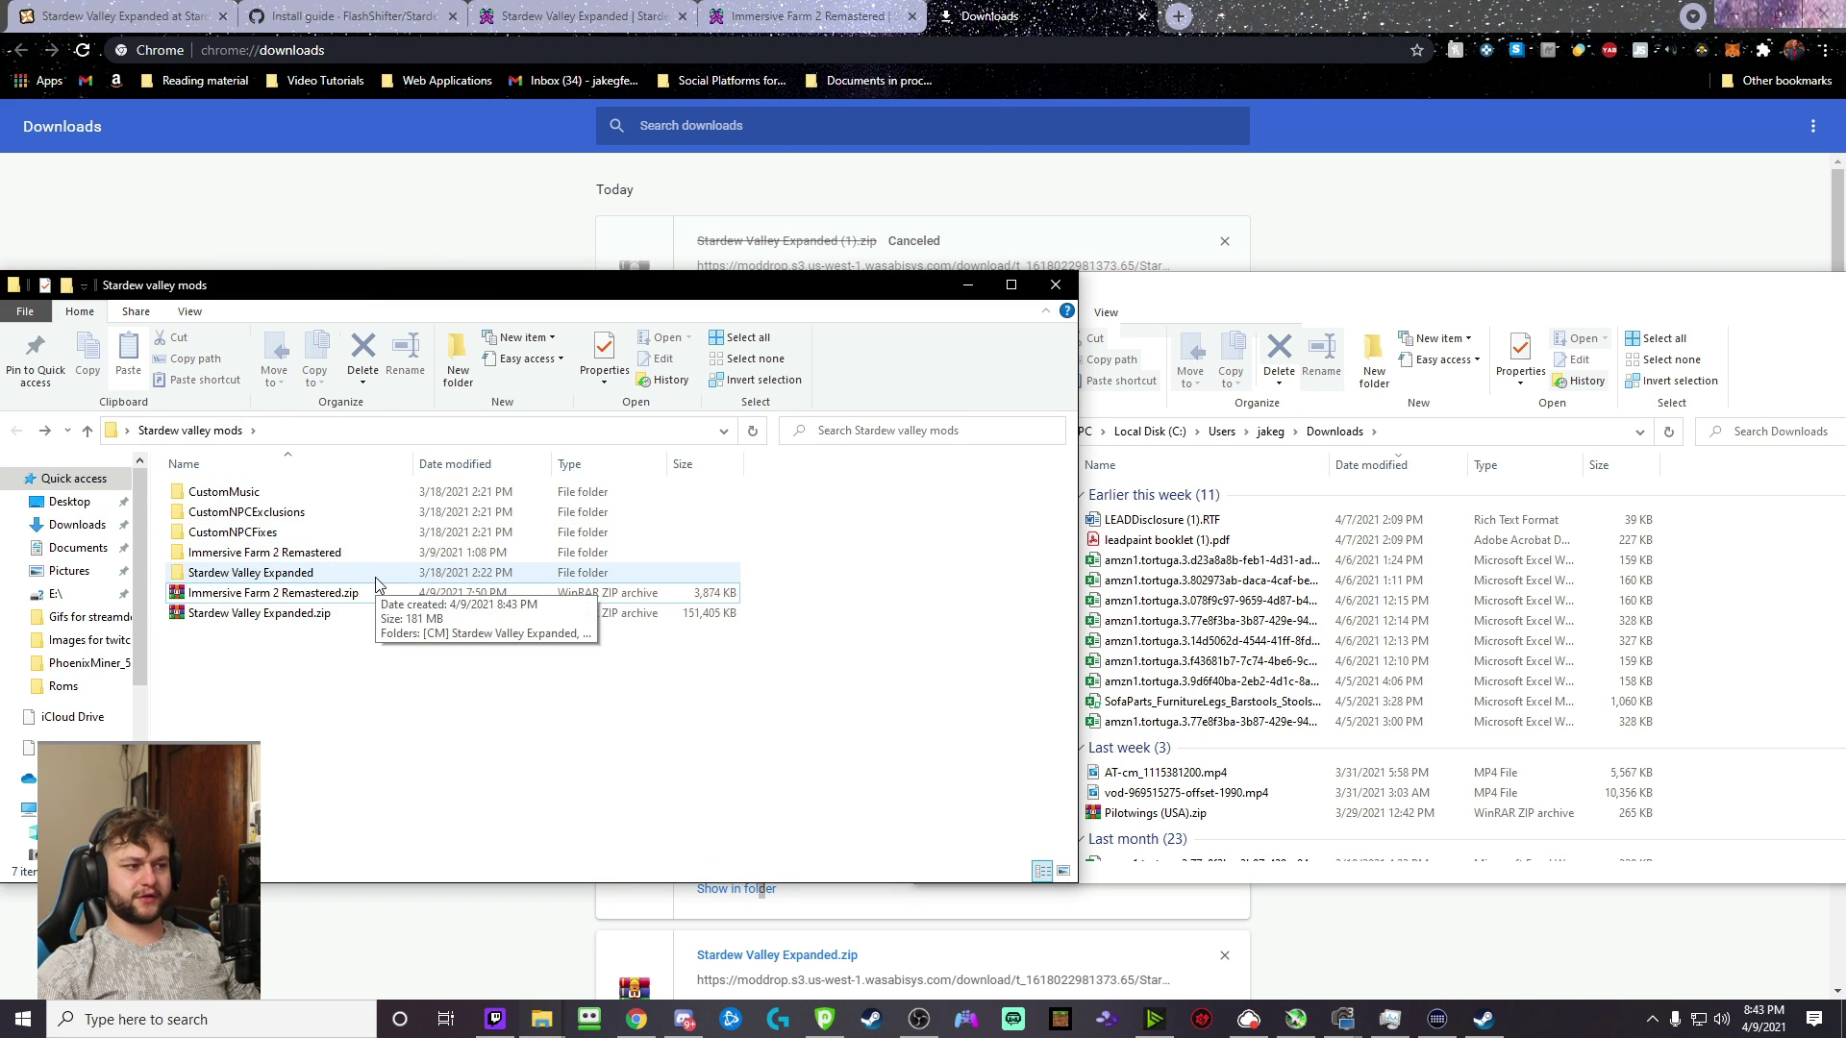
- Cut the six subfolders from Stardew Valley Expanded and paste them into the Mods folder
double_click(310, 575)
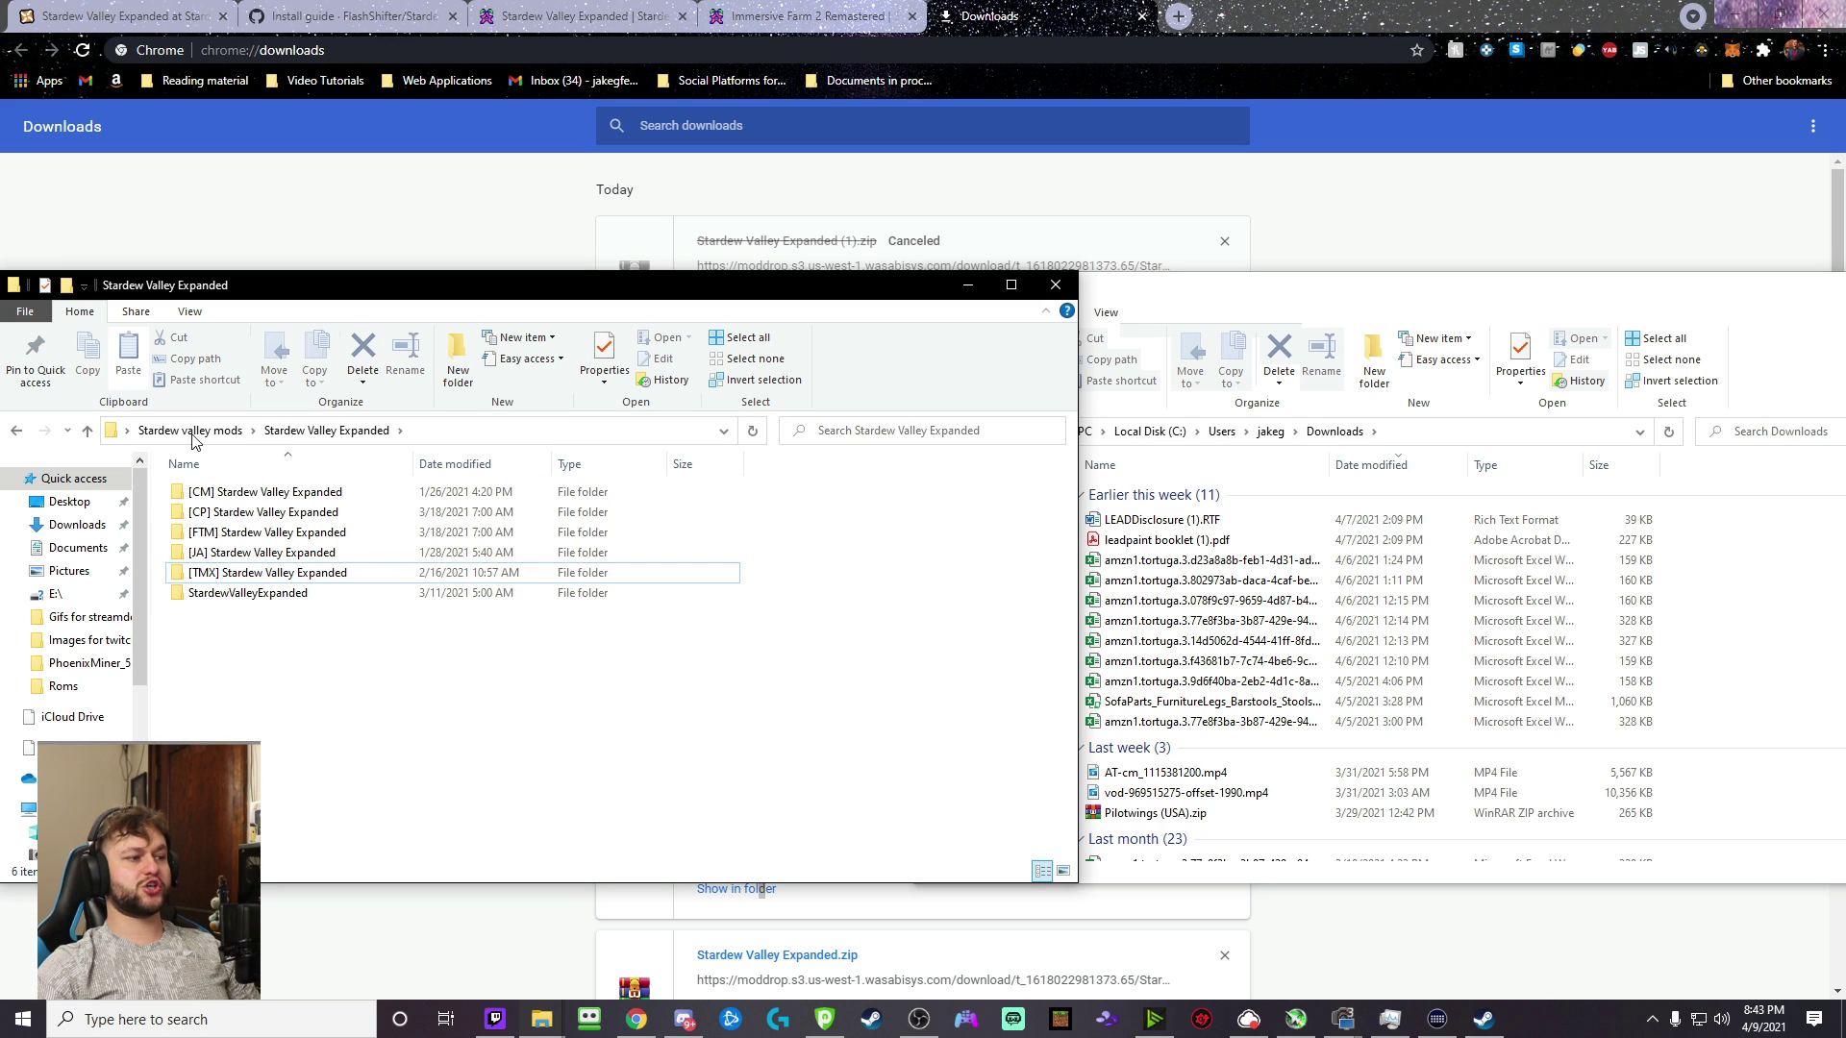
click(20, 432)
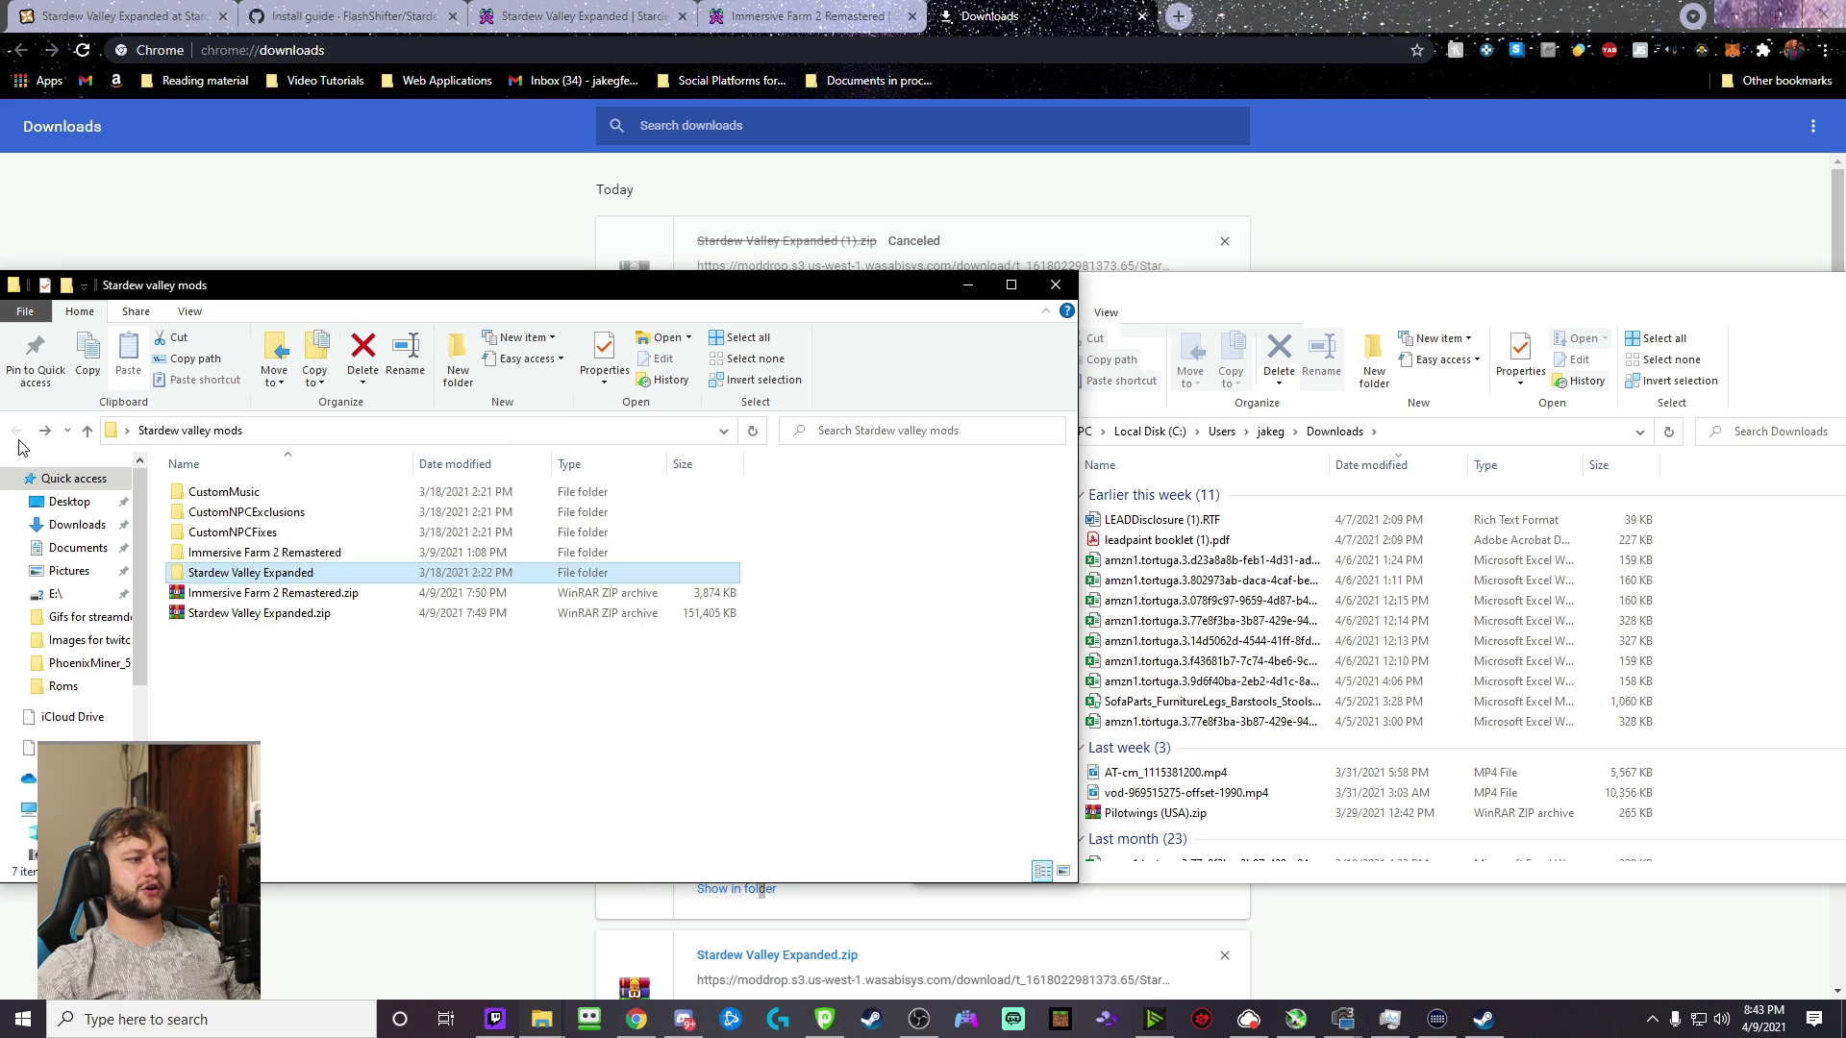
double_click(301, 575)
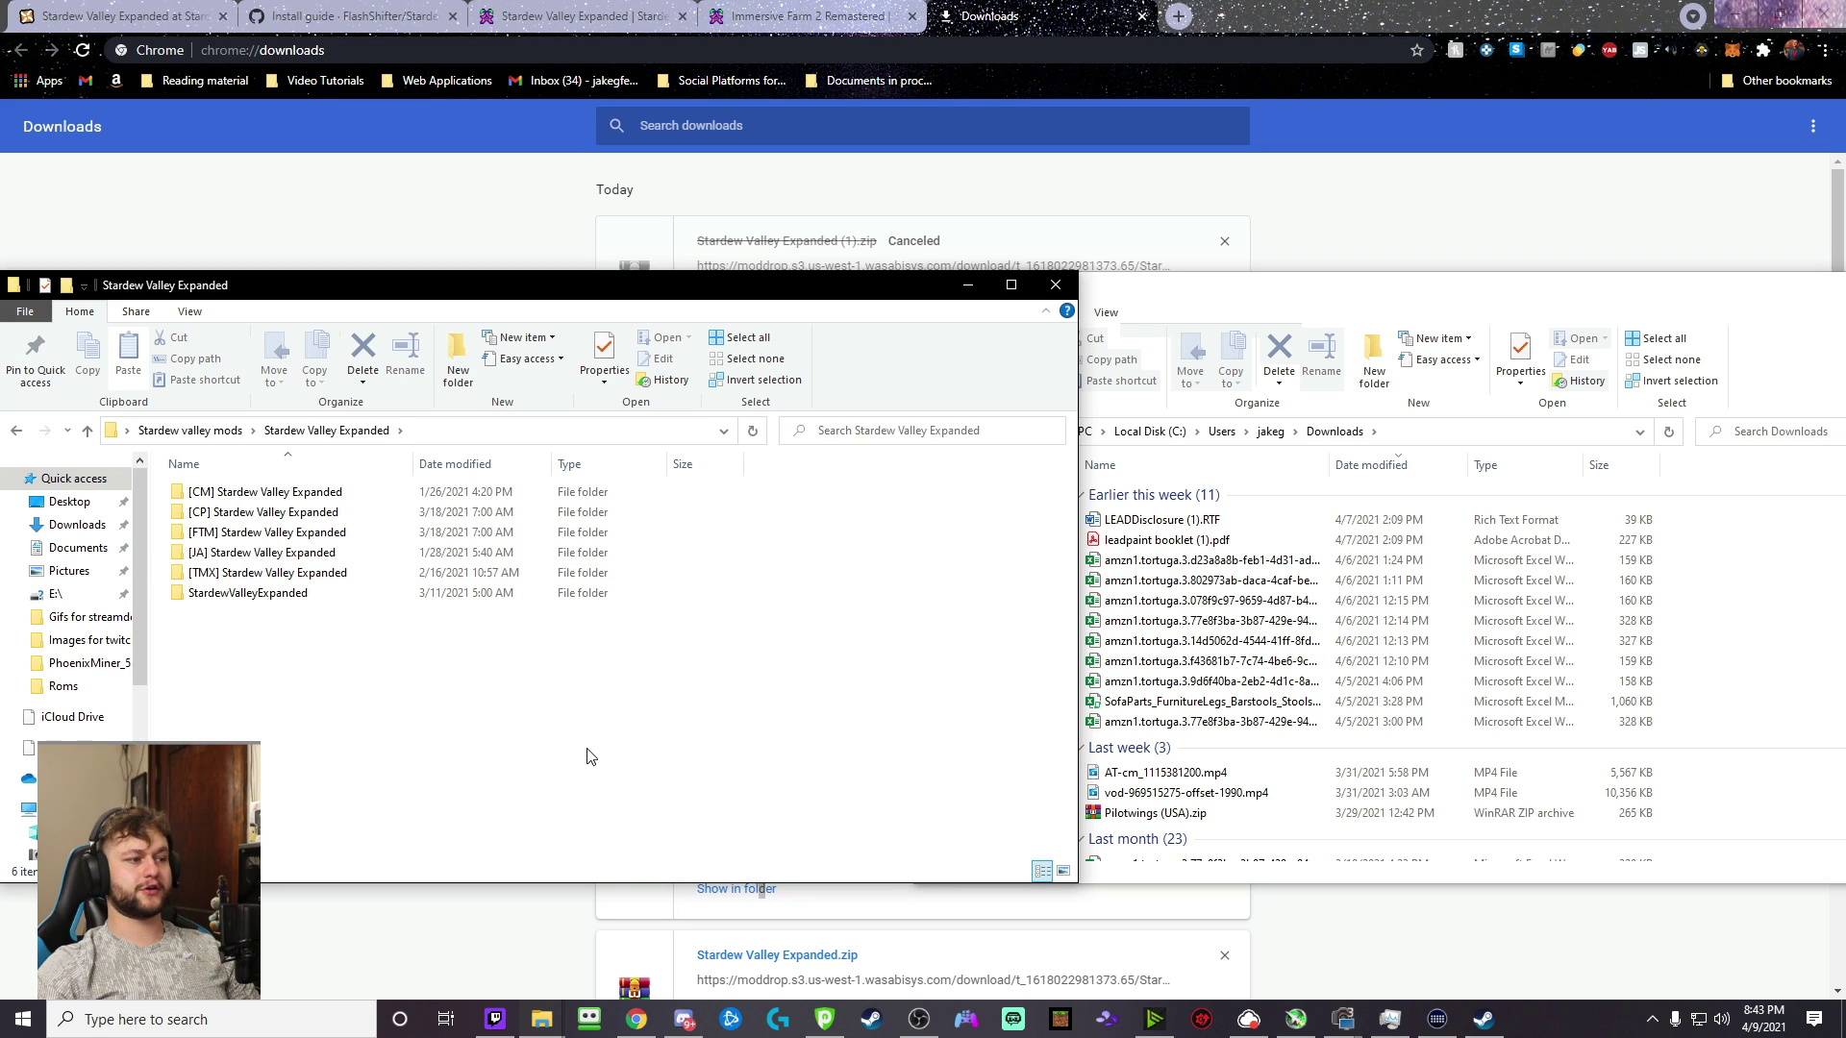
drag(591, 756, 274, 478)
right_click(224, 502)
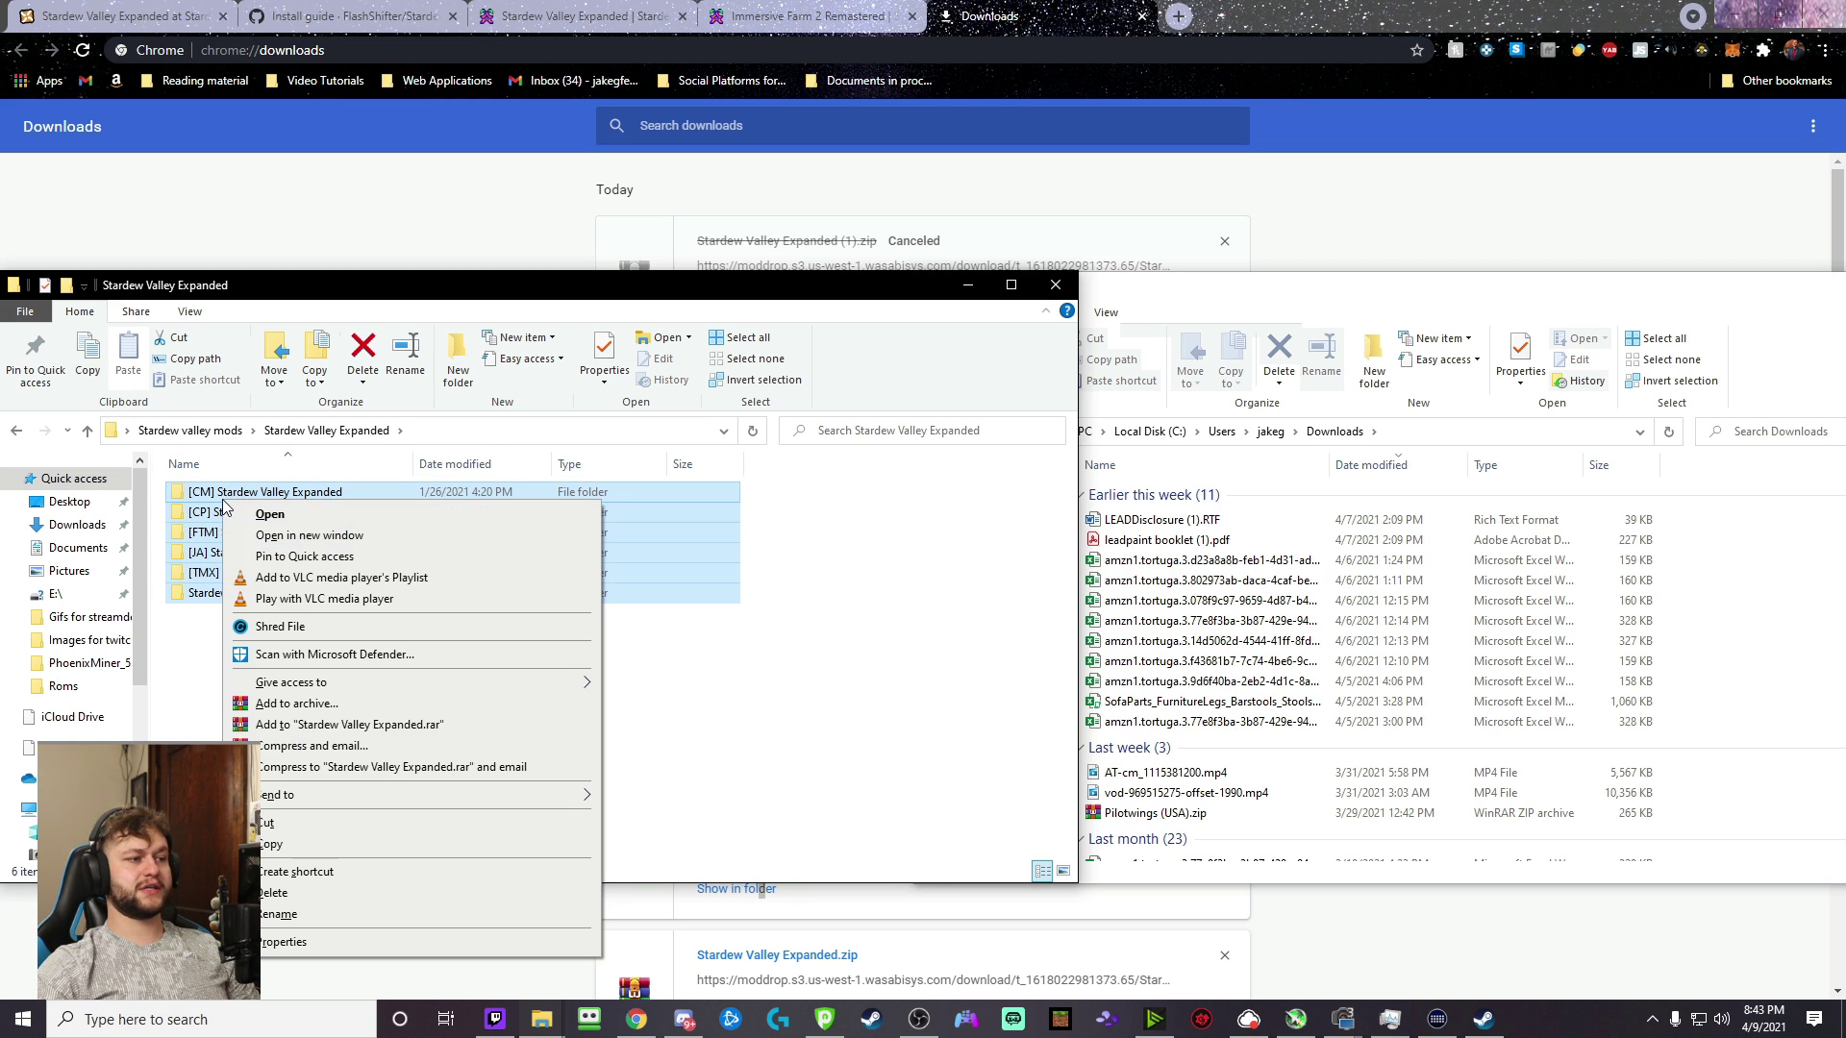
click(332, 843)
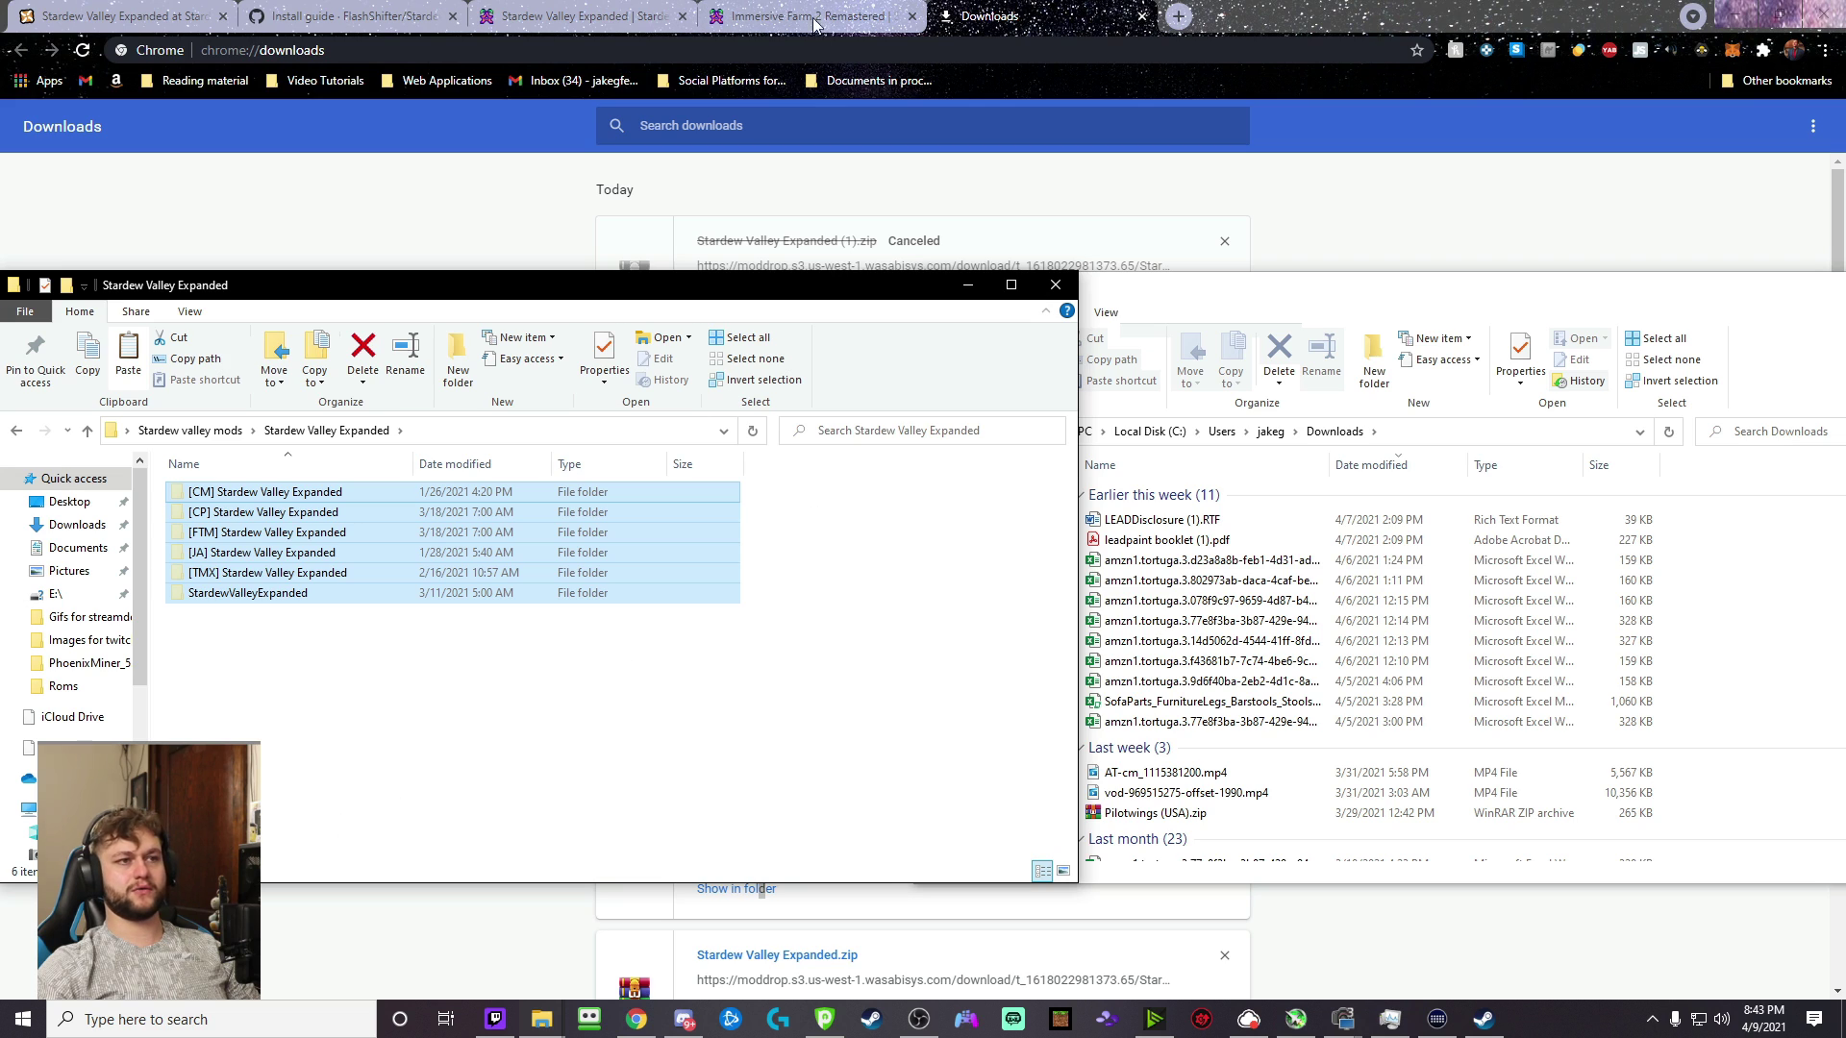
click(542, 1018)
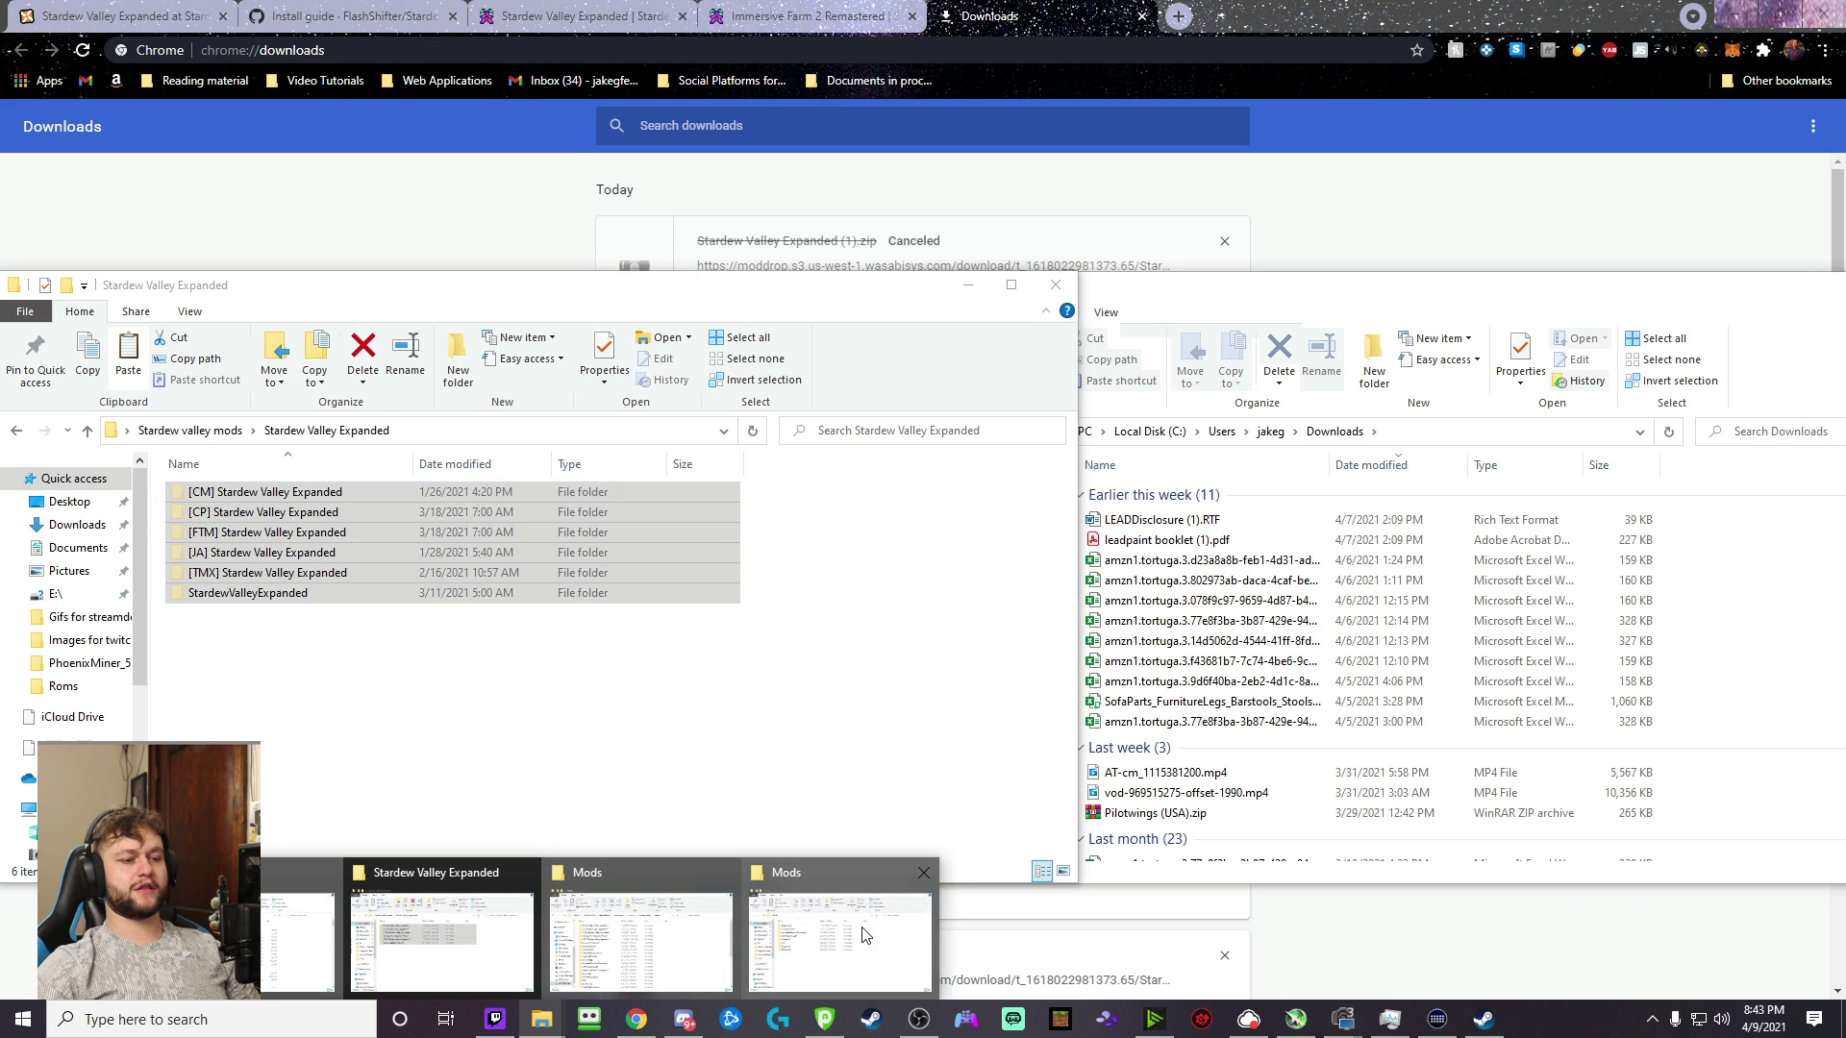
click(864, 935)
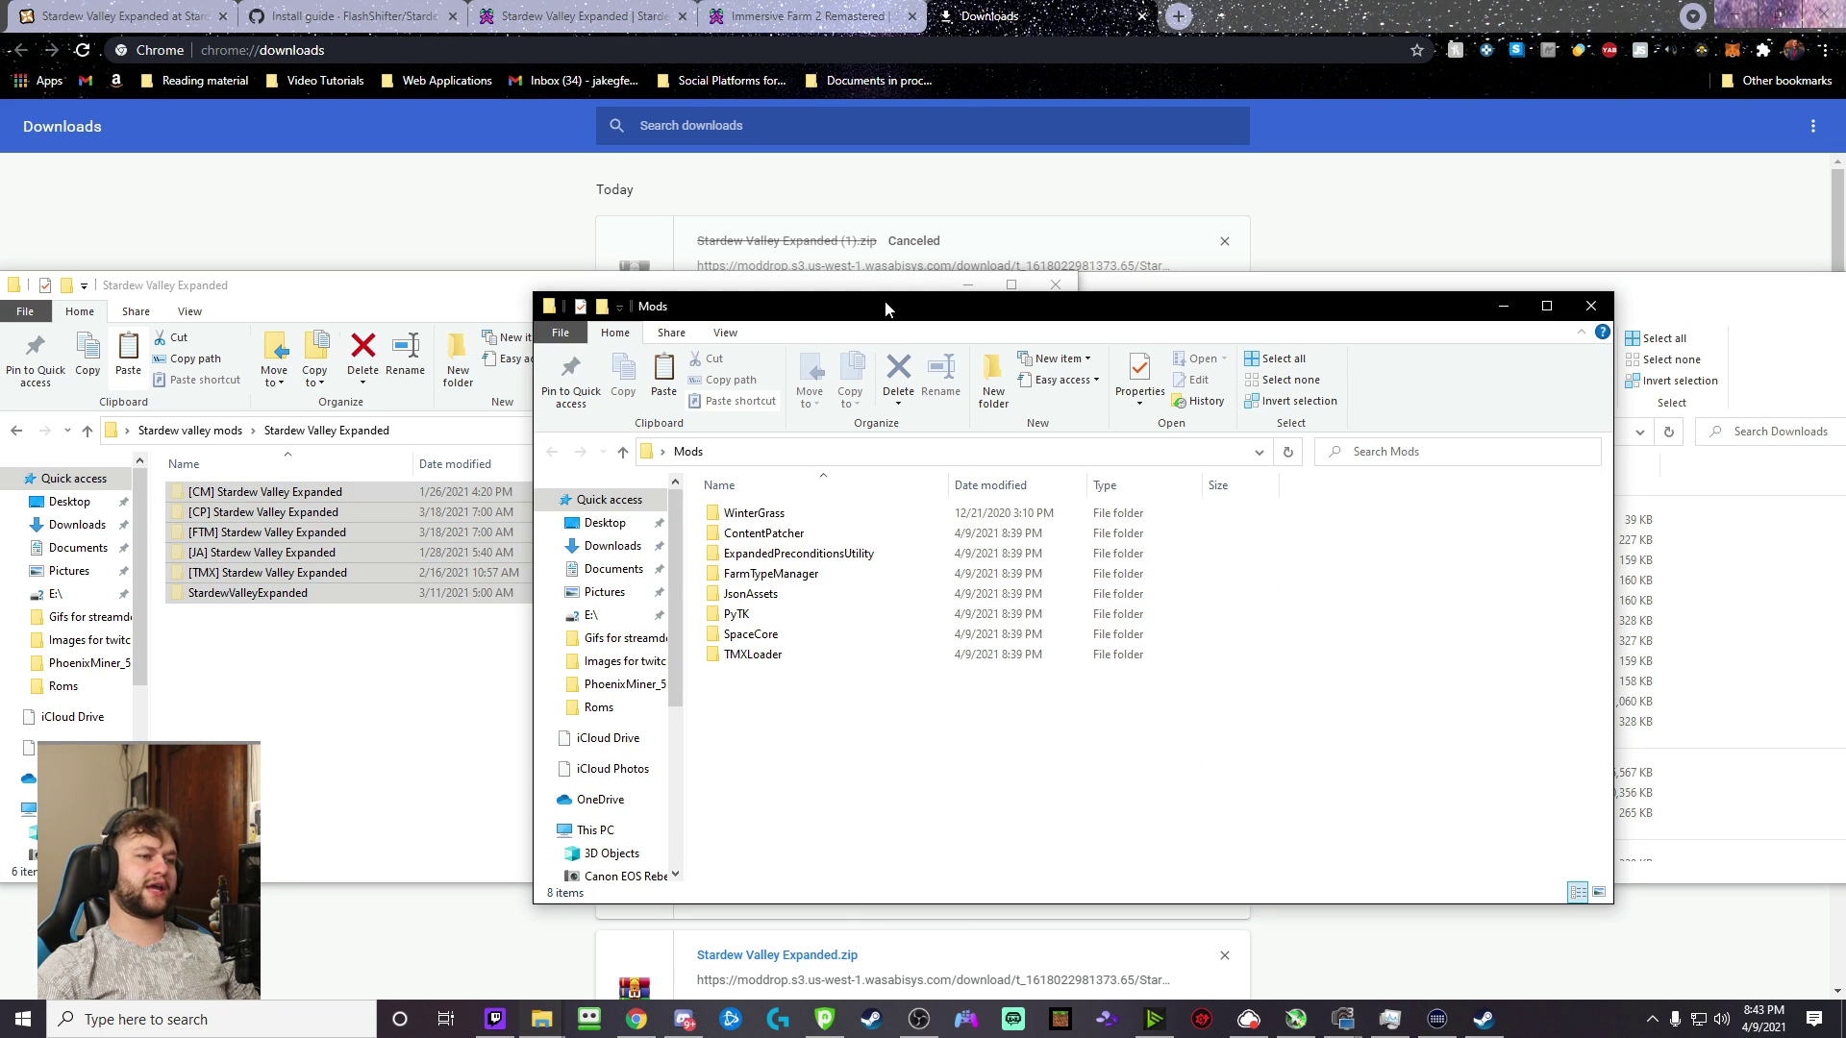
drag(885, 302, 1023, 287)
right_click(940, 736)
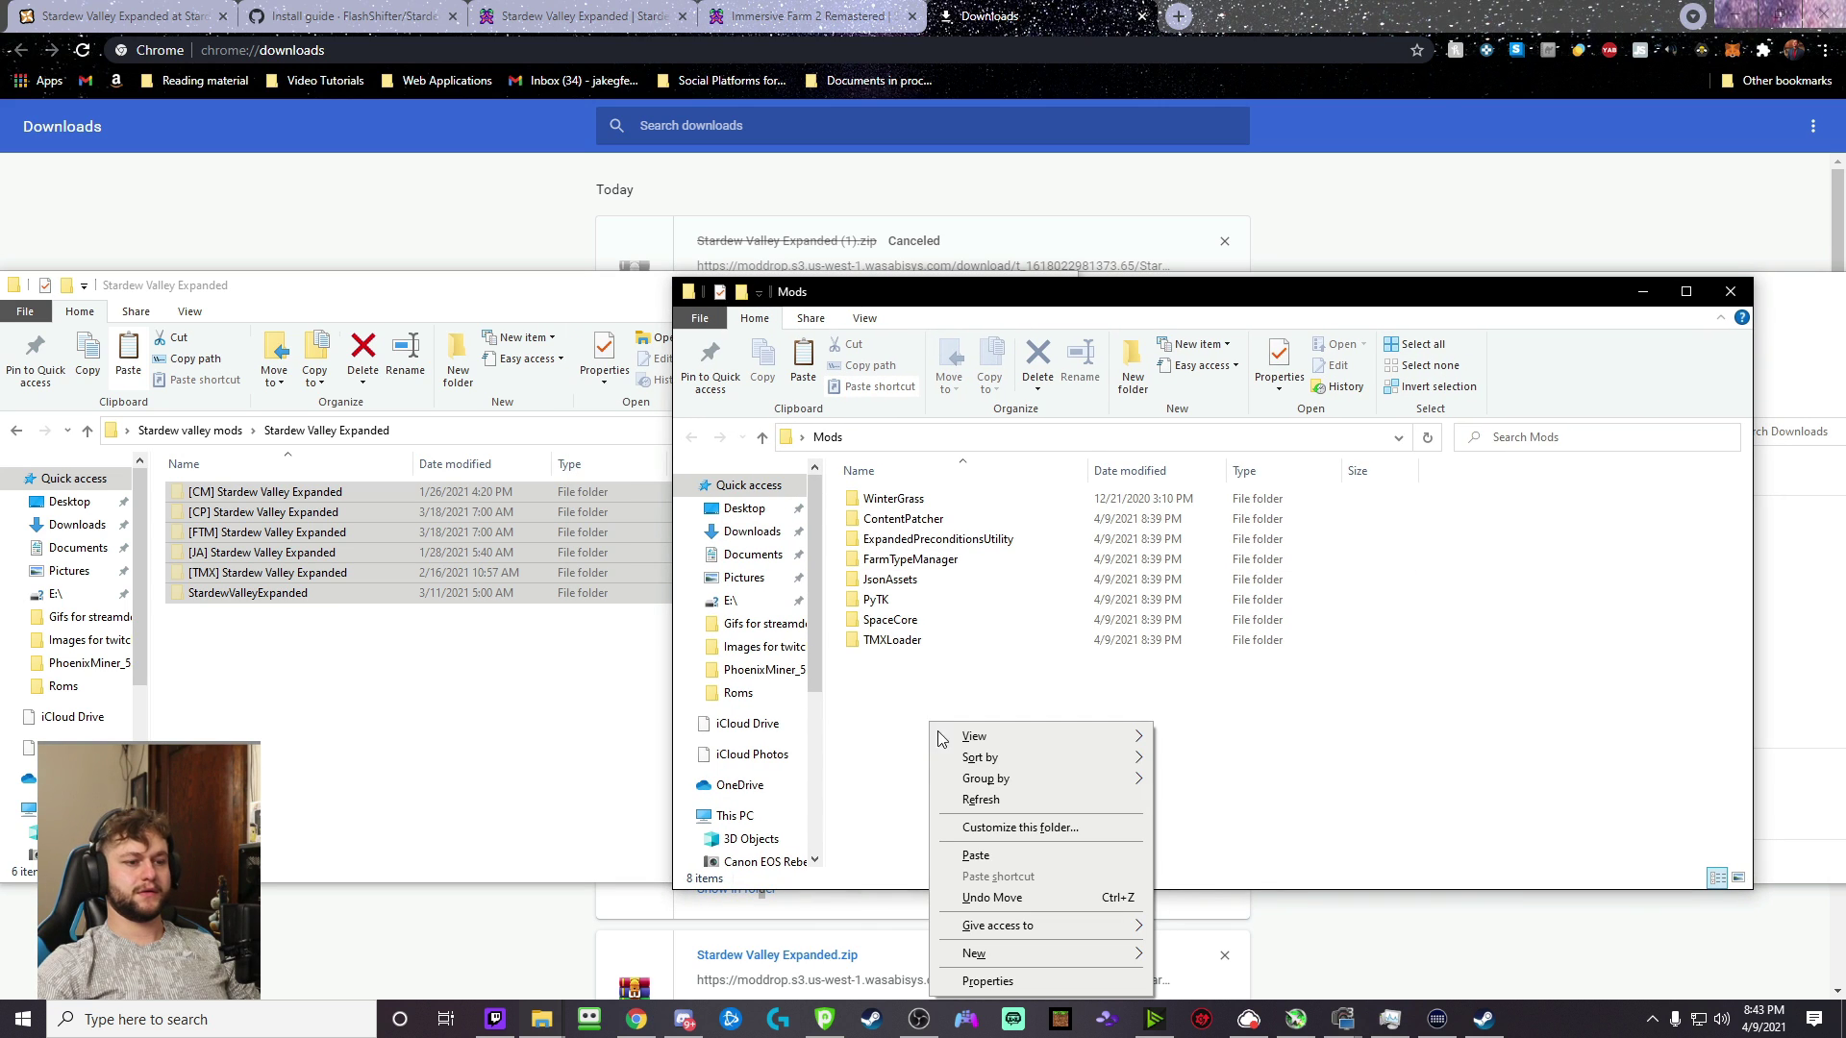
click(1007, 863)
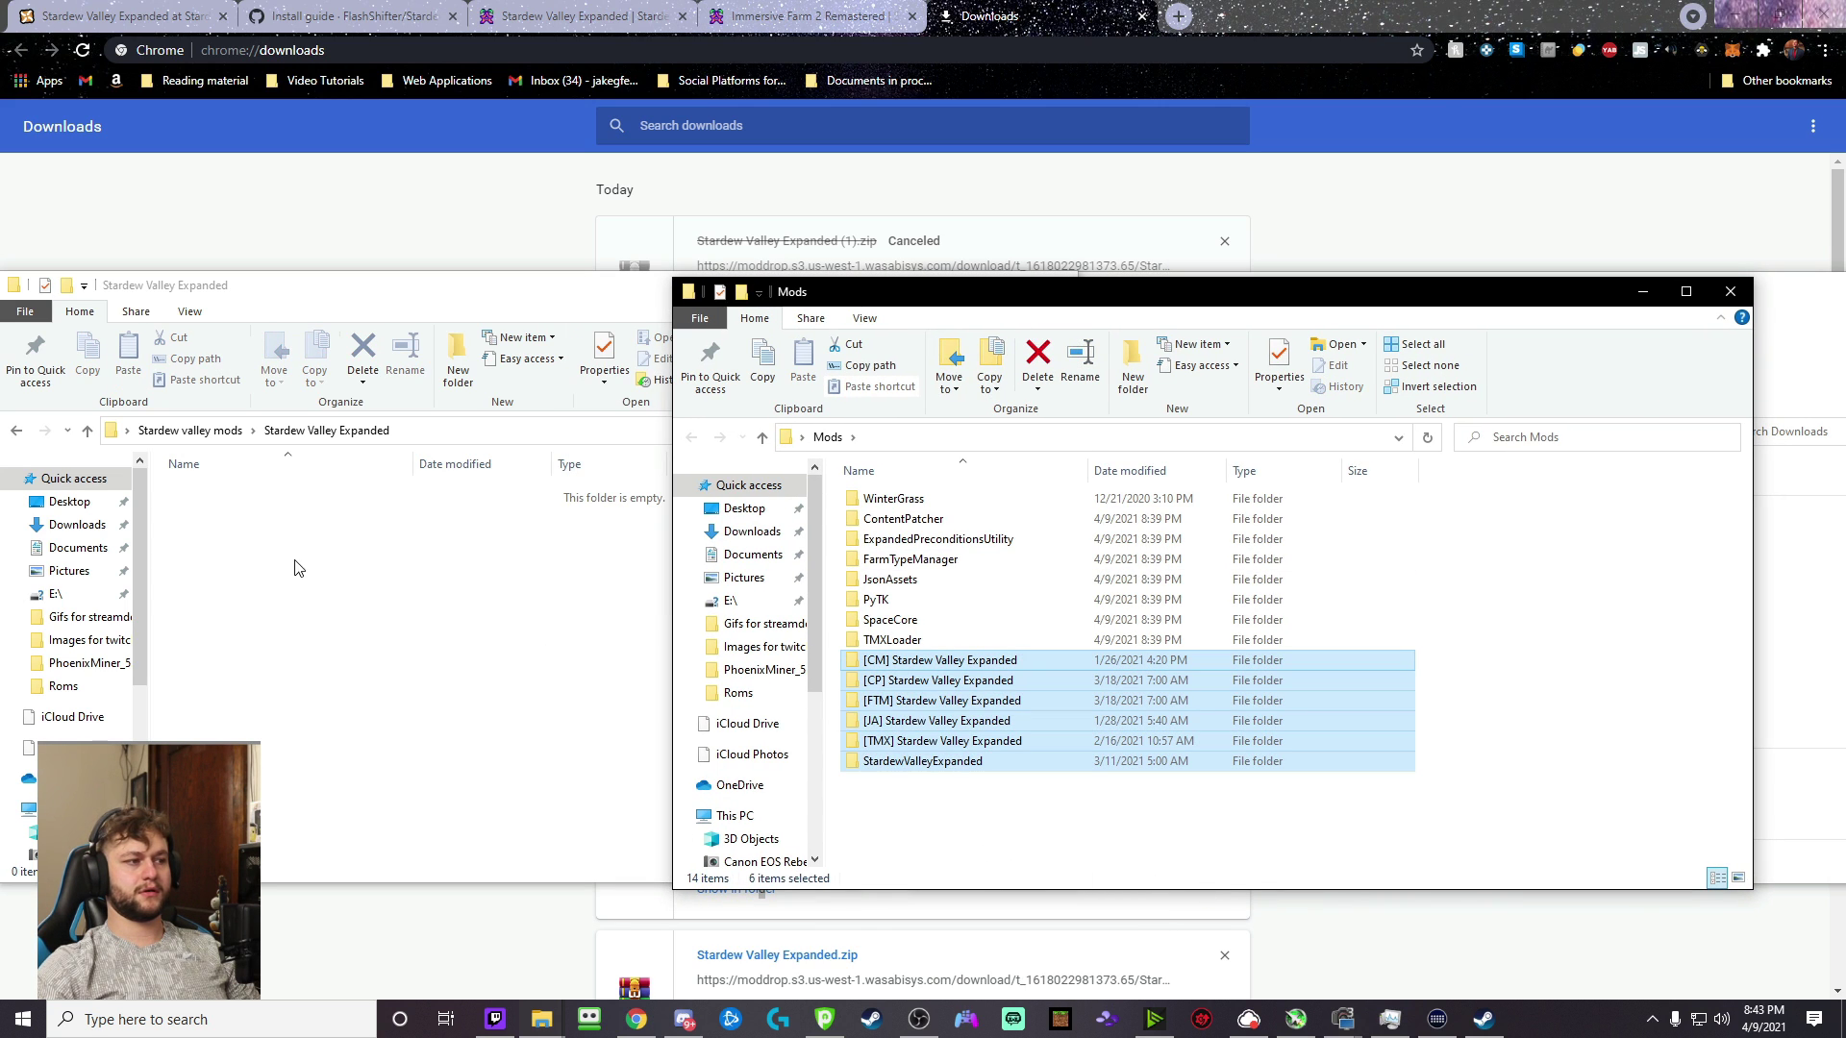
- Delete the emptied Stardew Valley Expanded folder and Stardew Valley Expanded.zip from Stardew valley mods
click(294, 565)
click(17, 431)
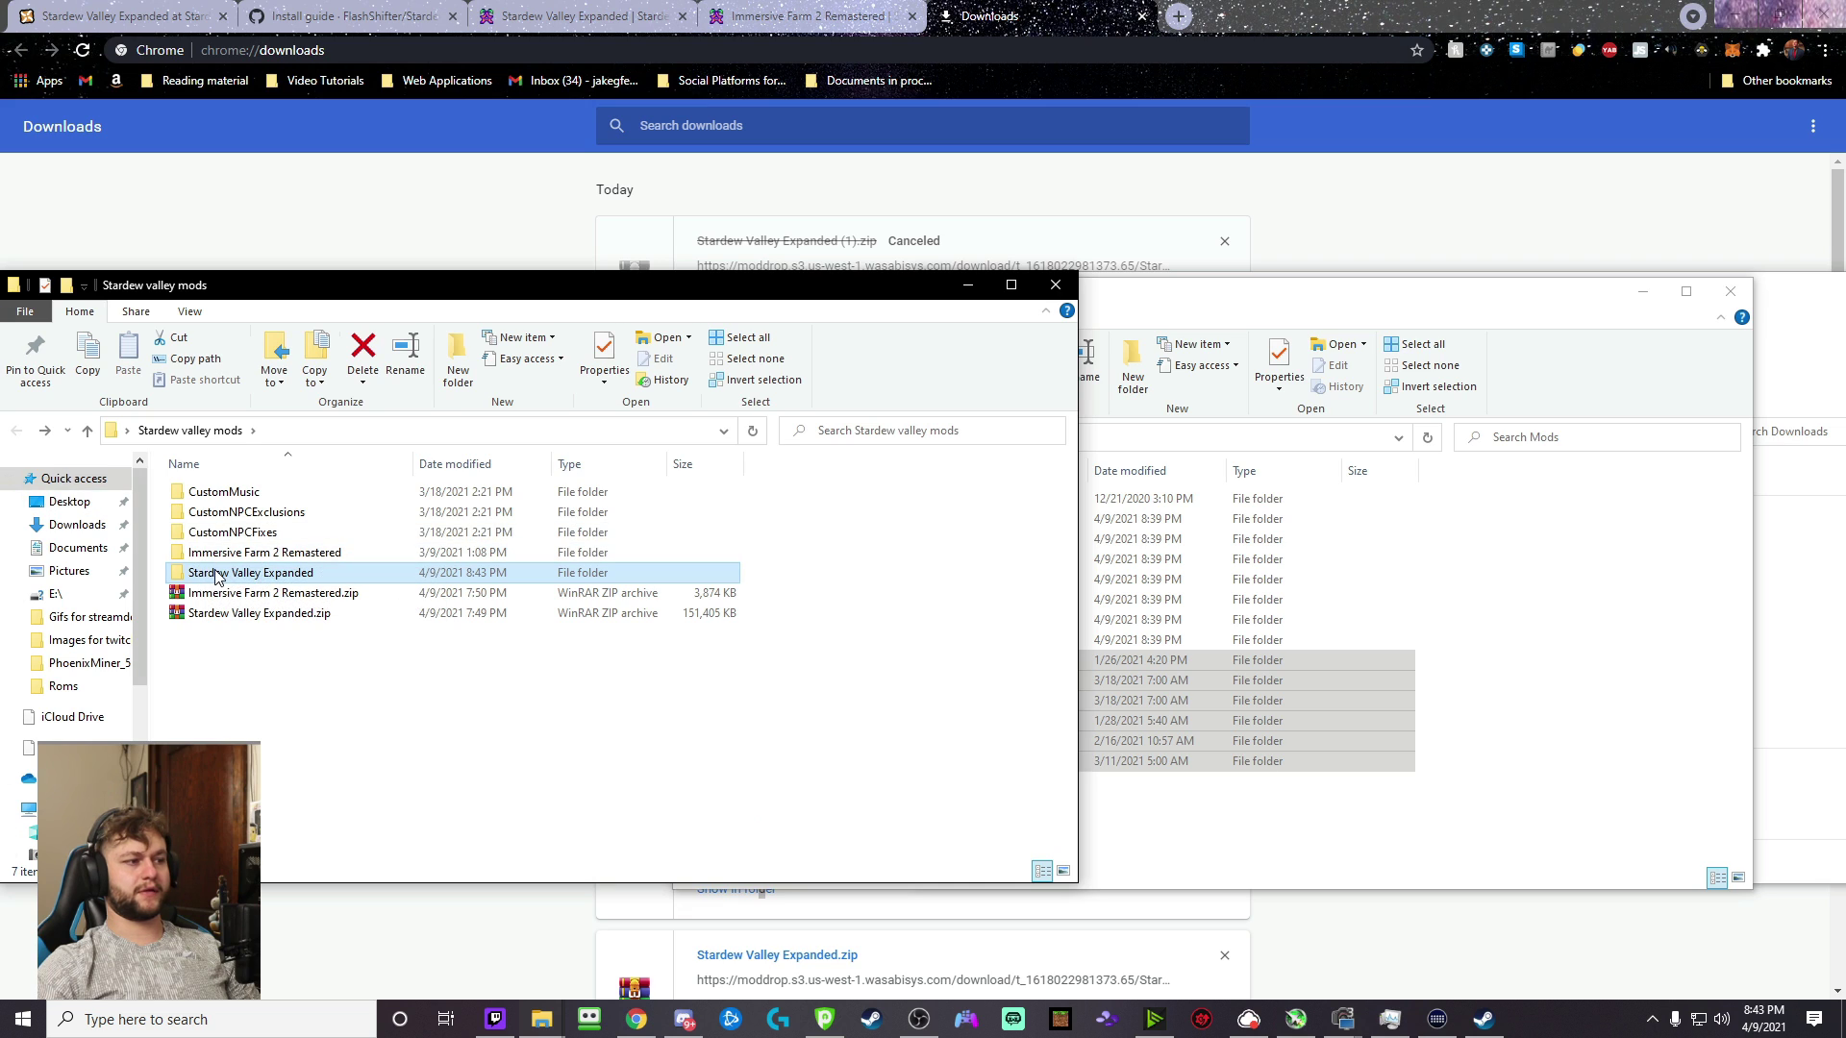
click(214, 572)
key(Escape)
key(Delete)
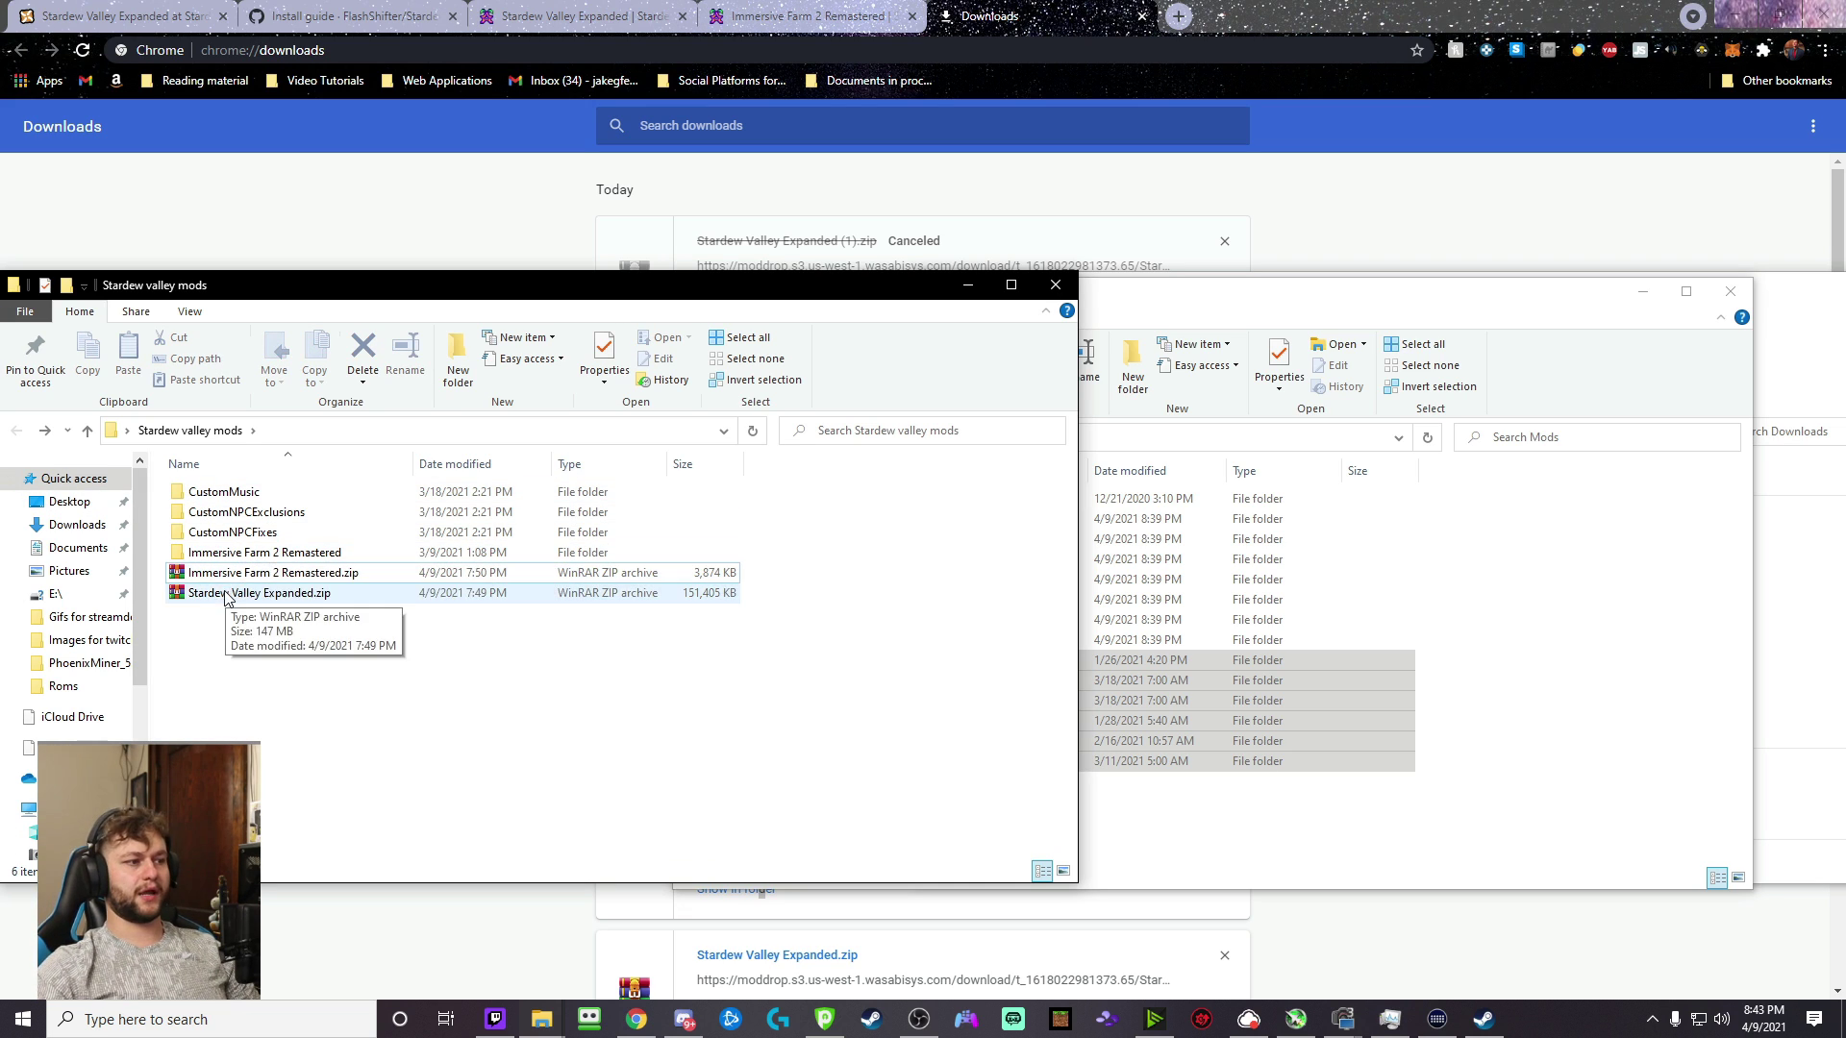
click(281, 594)
key(Delete)
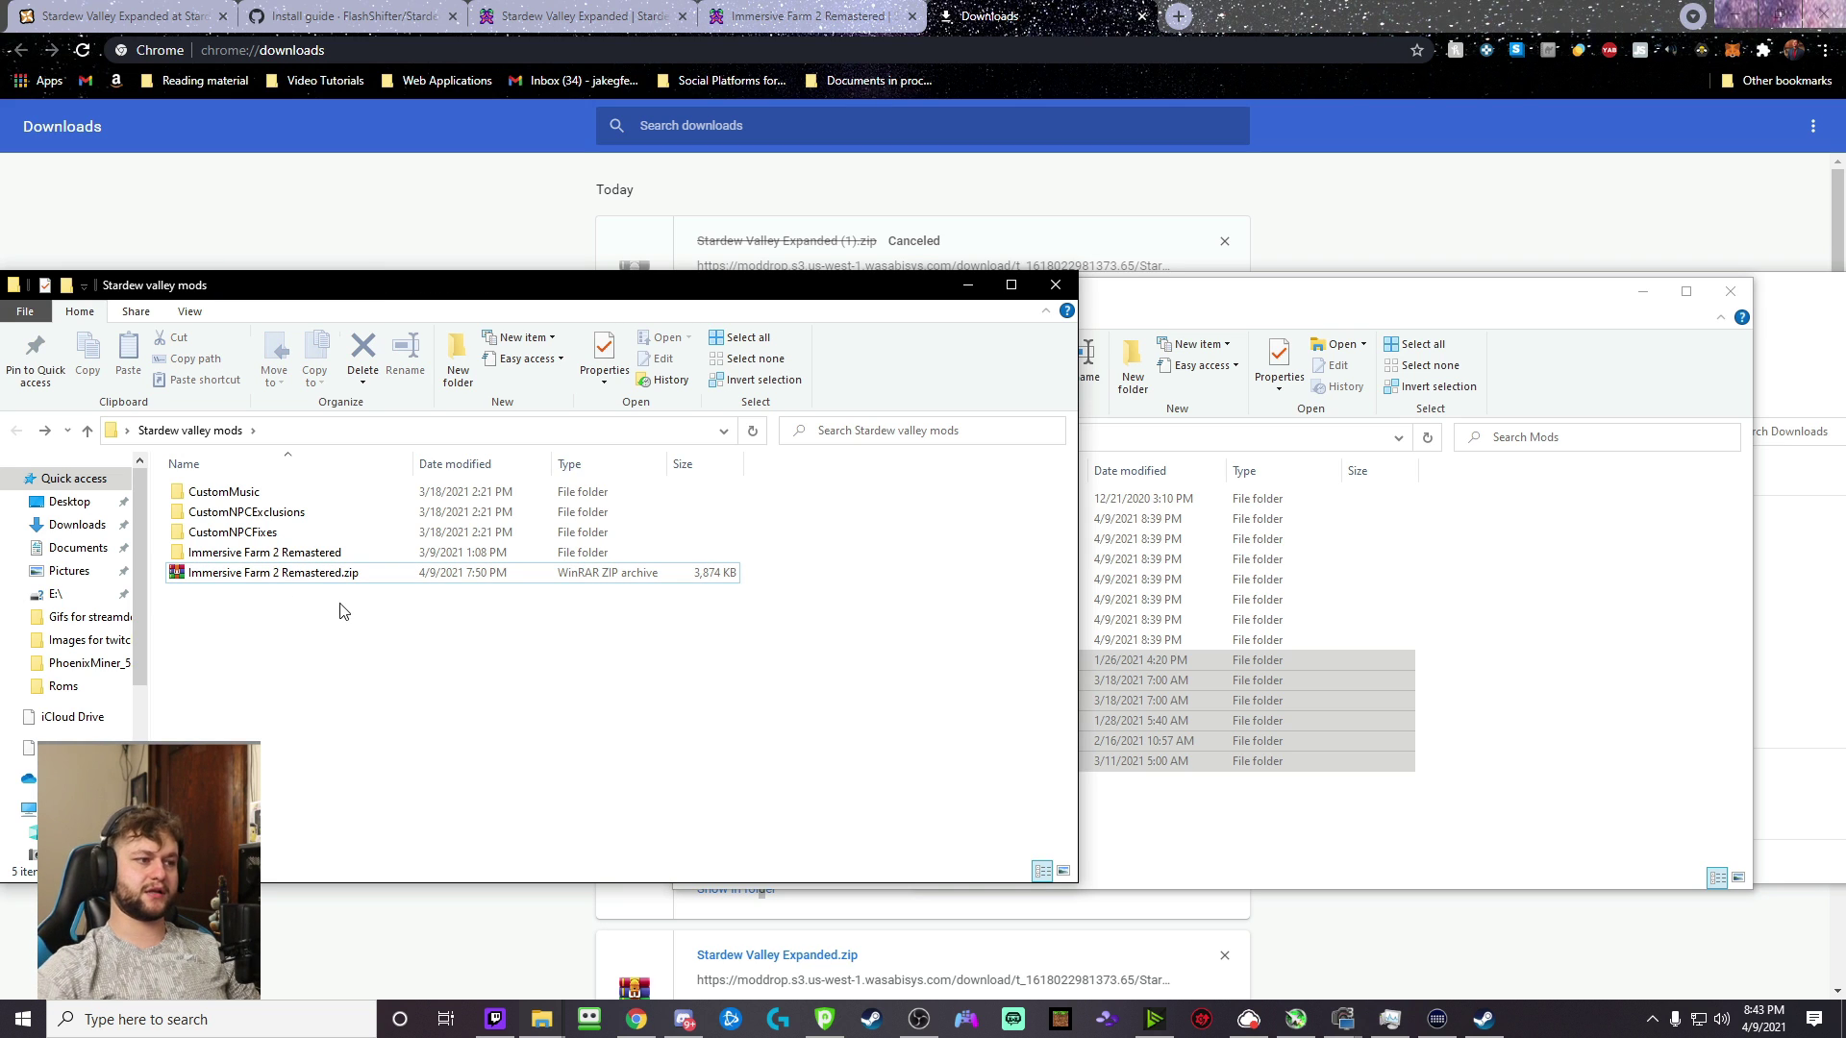
click(1302, 828)
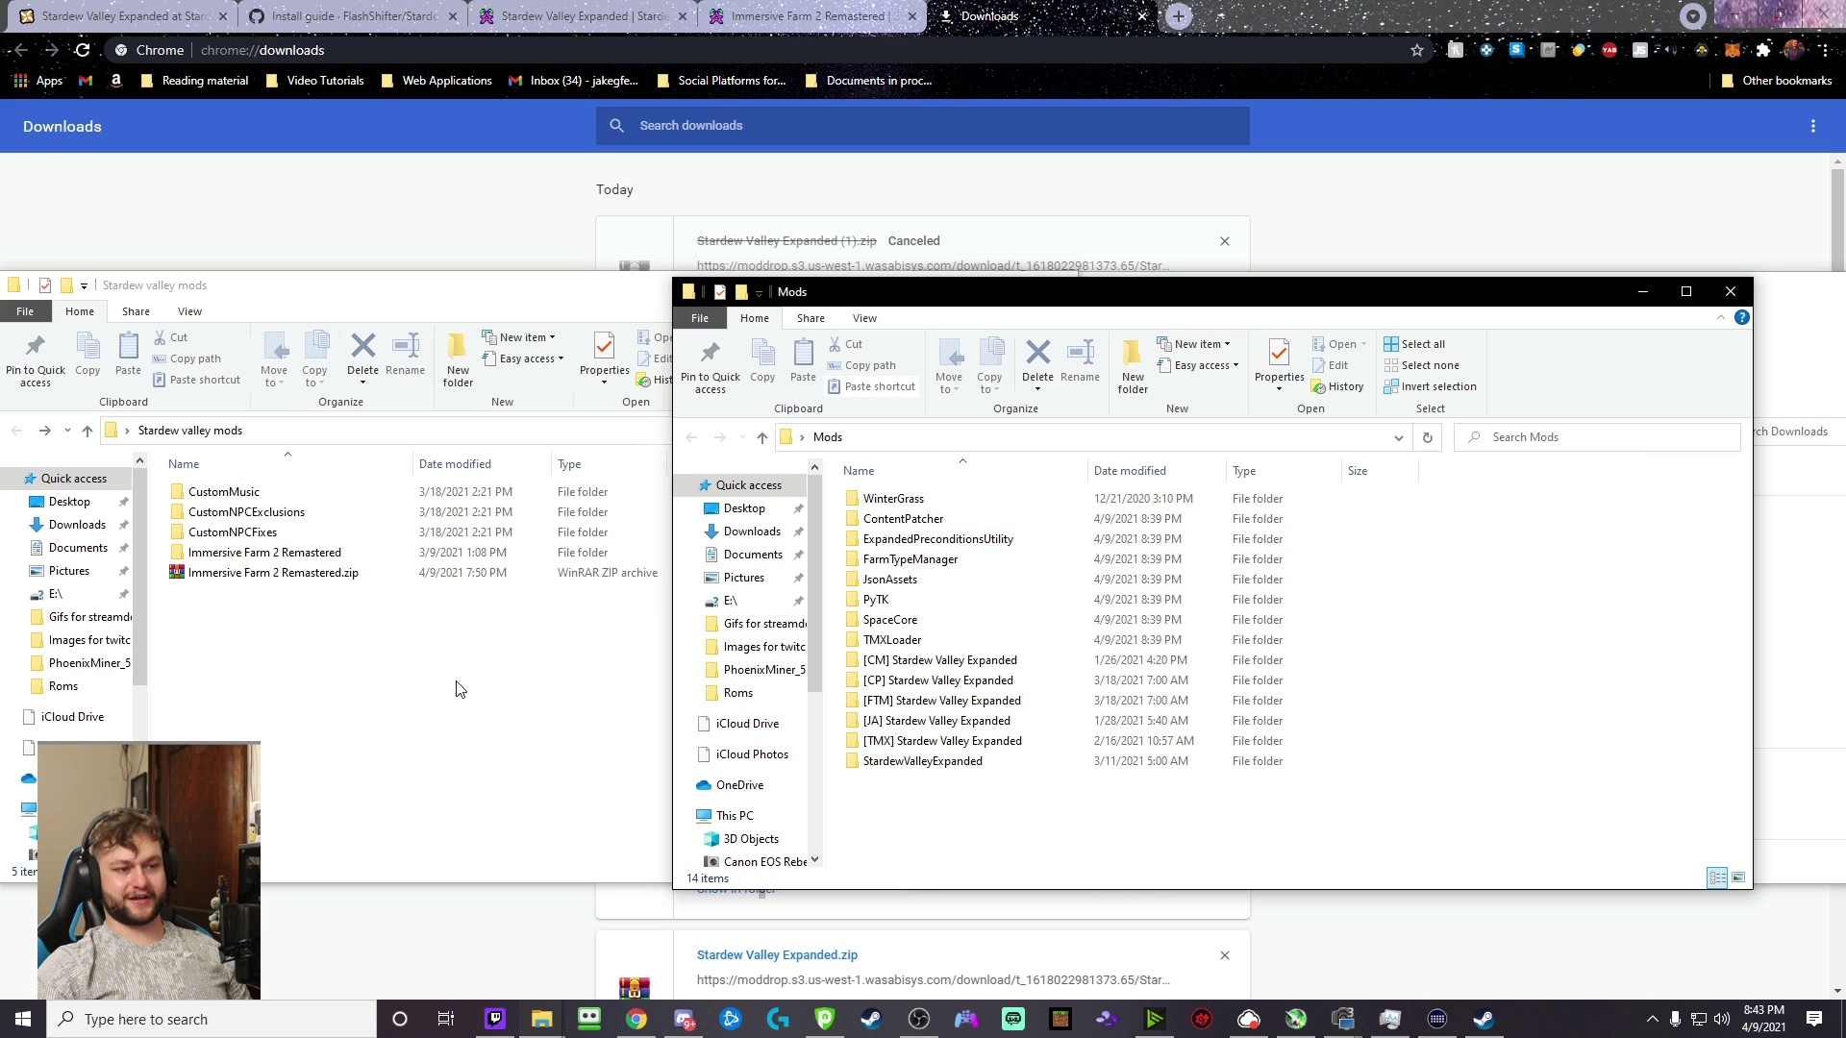
- Copy the [CP] and [FTM] Immersive Farm 2 Remastered subfolders into the Mods folder
click(382, 753)
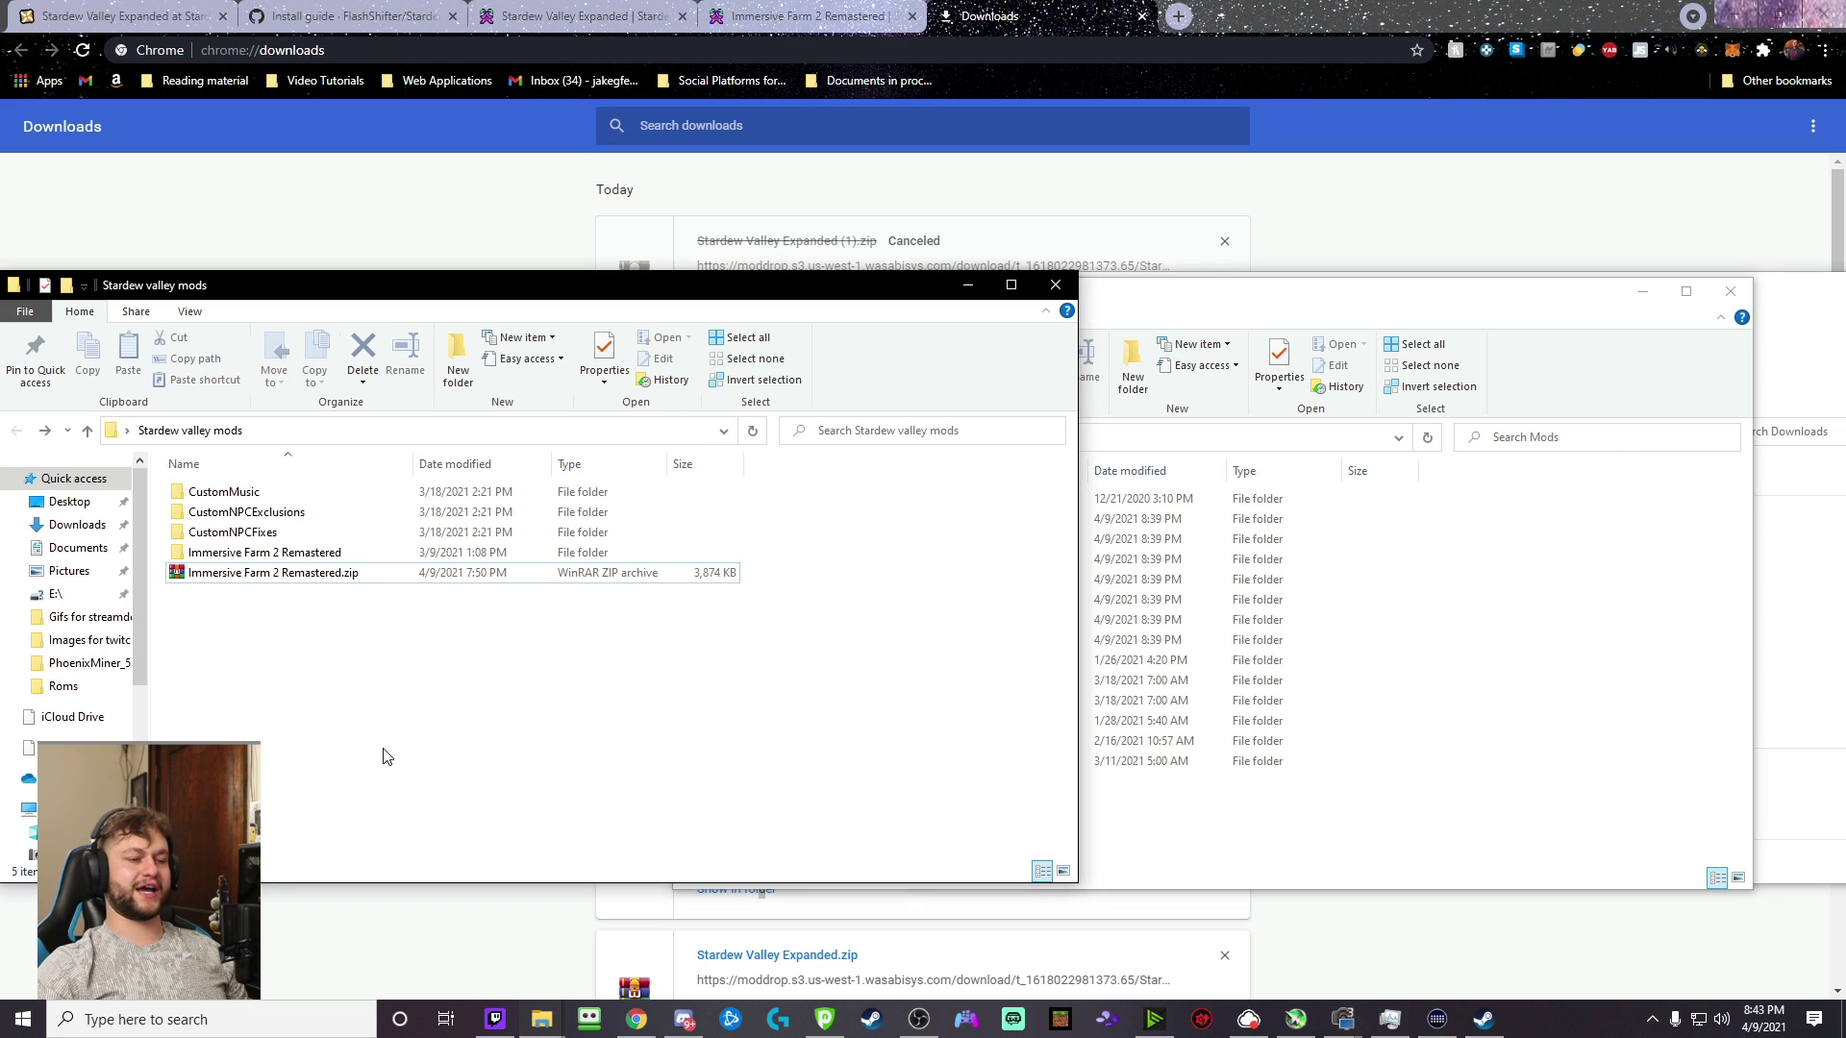
drag(767, 291, 740, 300)
click(1259, 294)
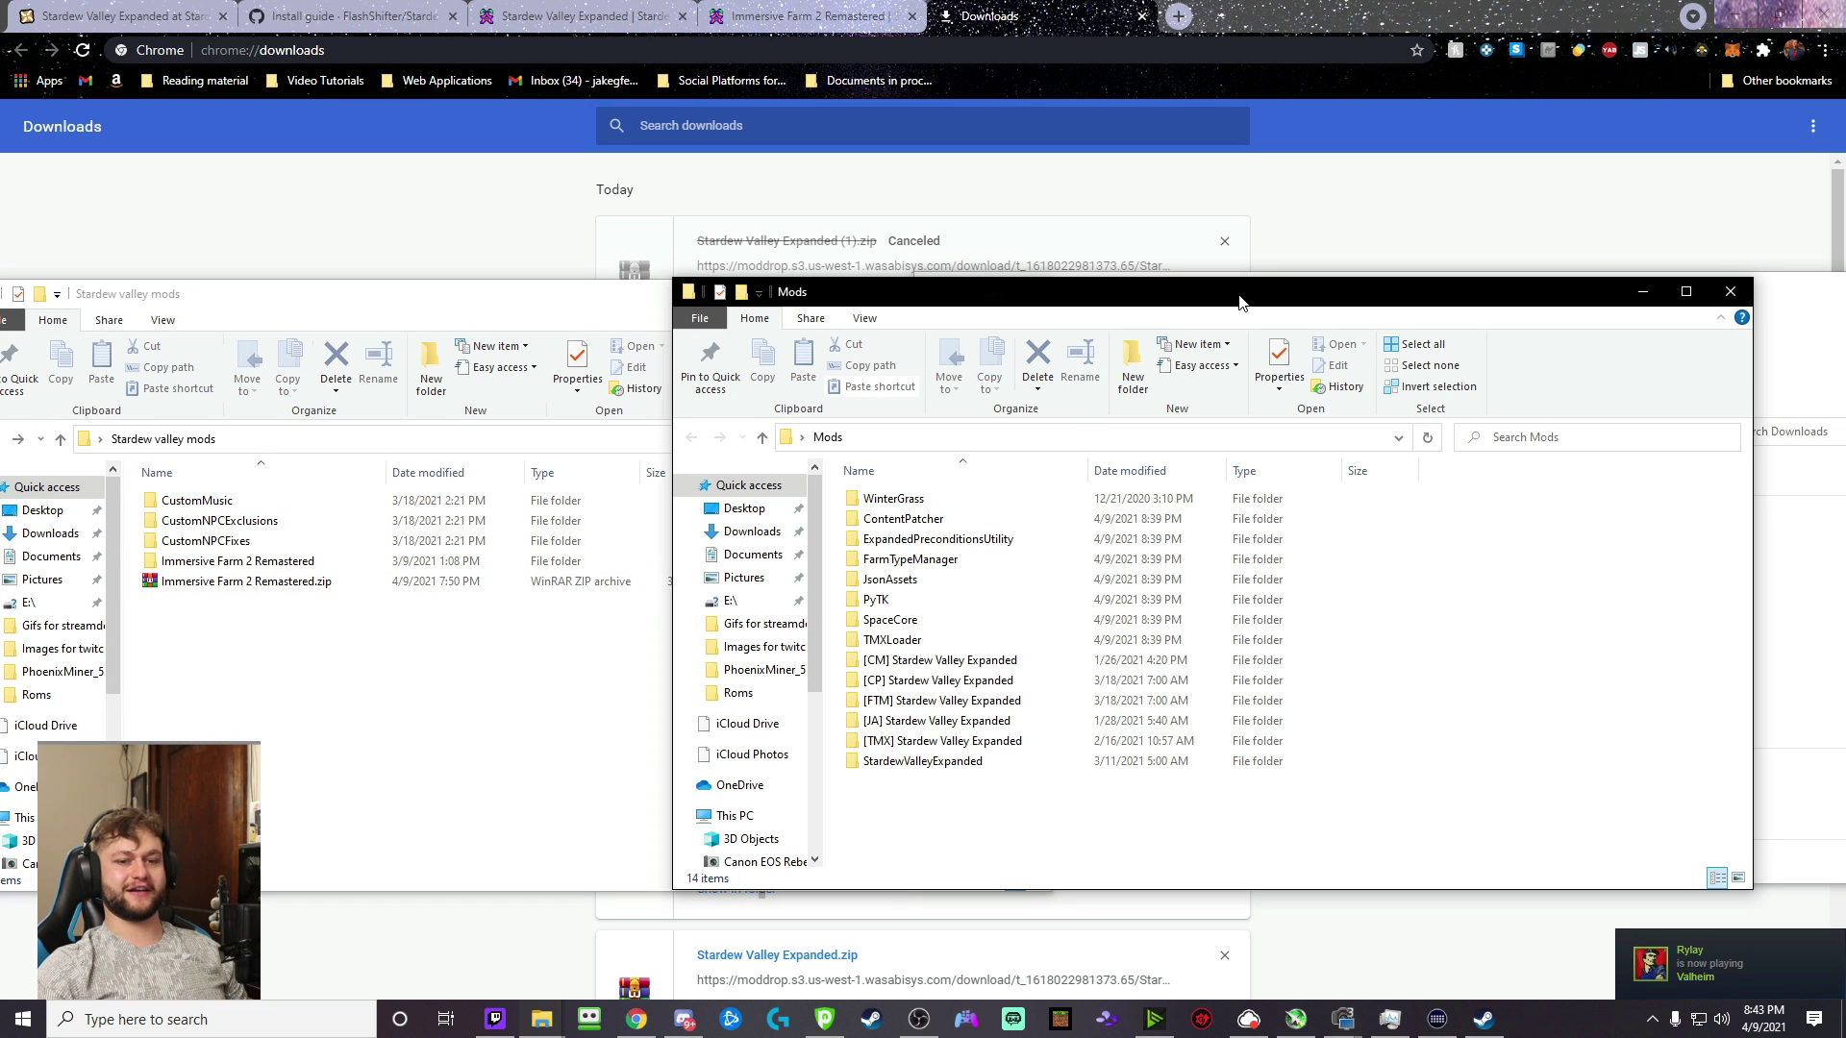
drag(1236, 297, 1278, 306)
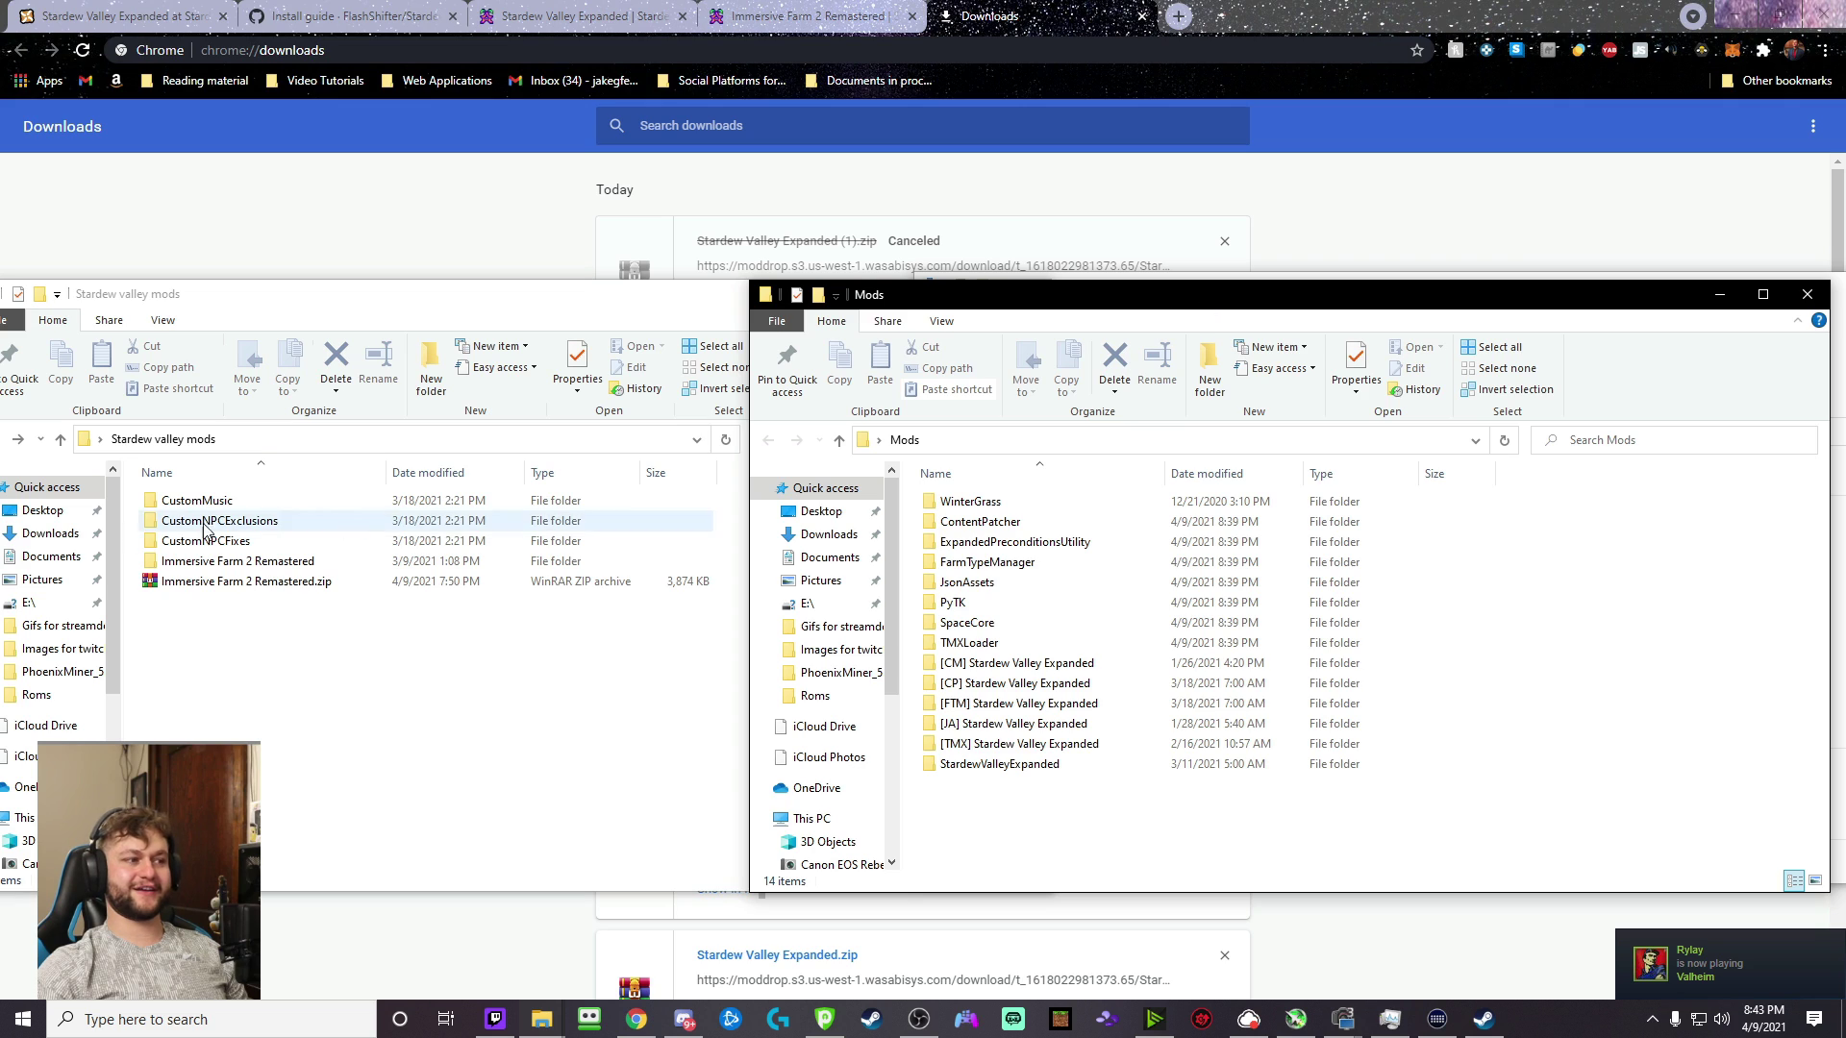
click(232, 571)
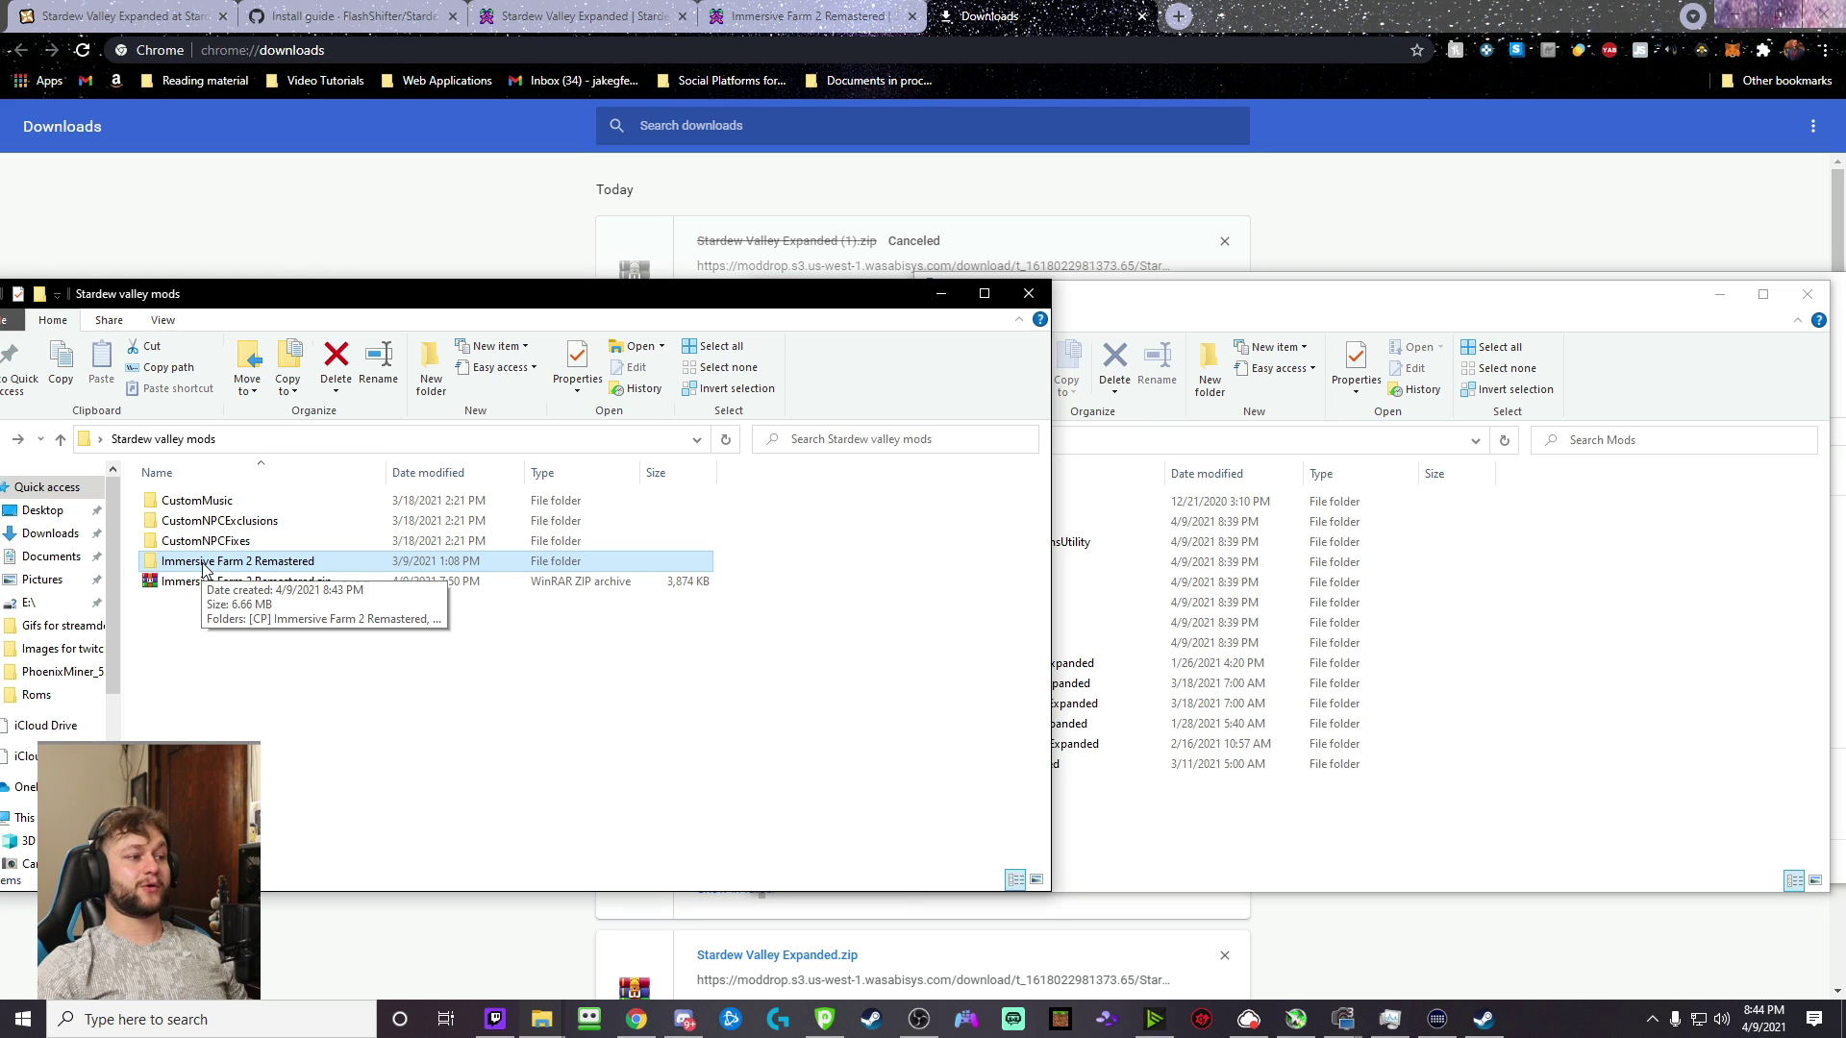
double_click(204, 565)
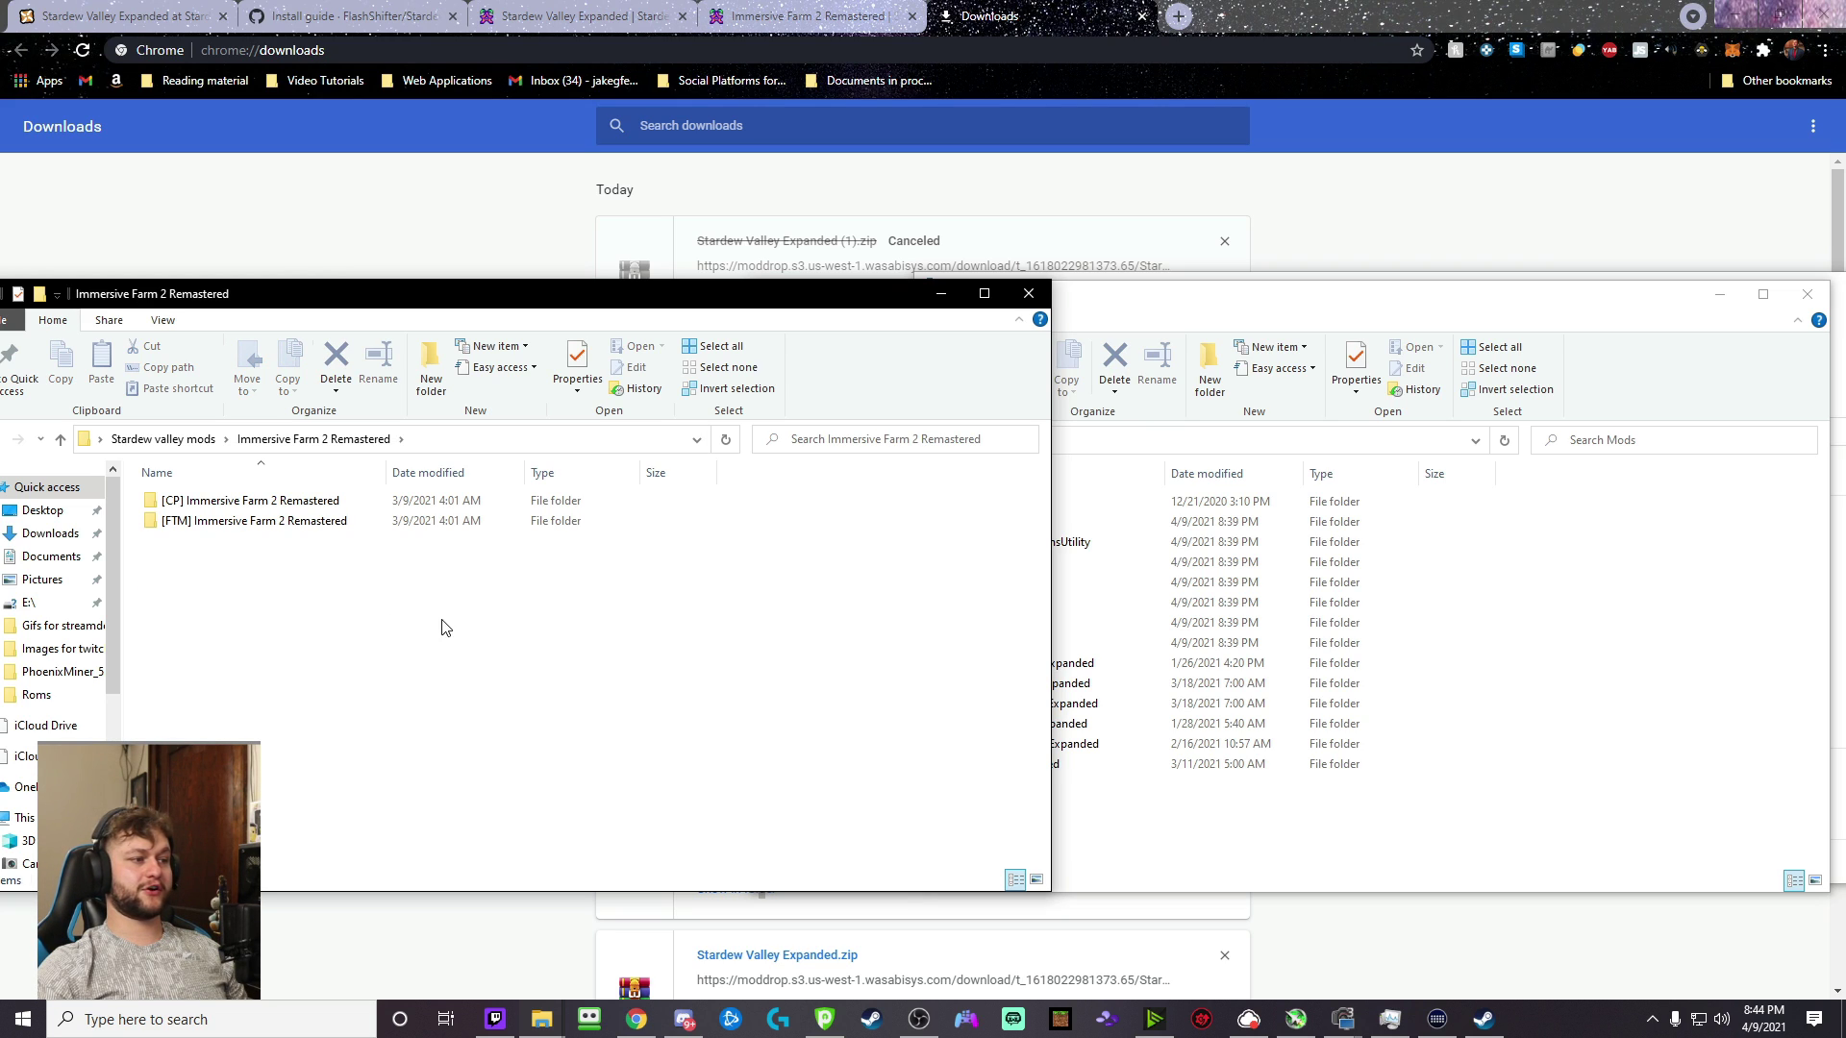
drag(382, 723, 149, 489)
right_click(179, 509)
click(262, 848)
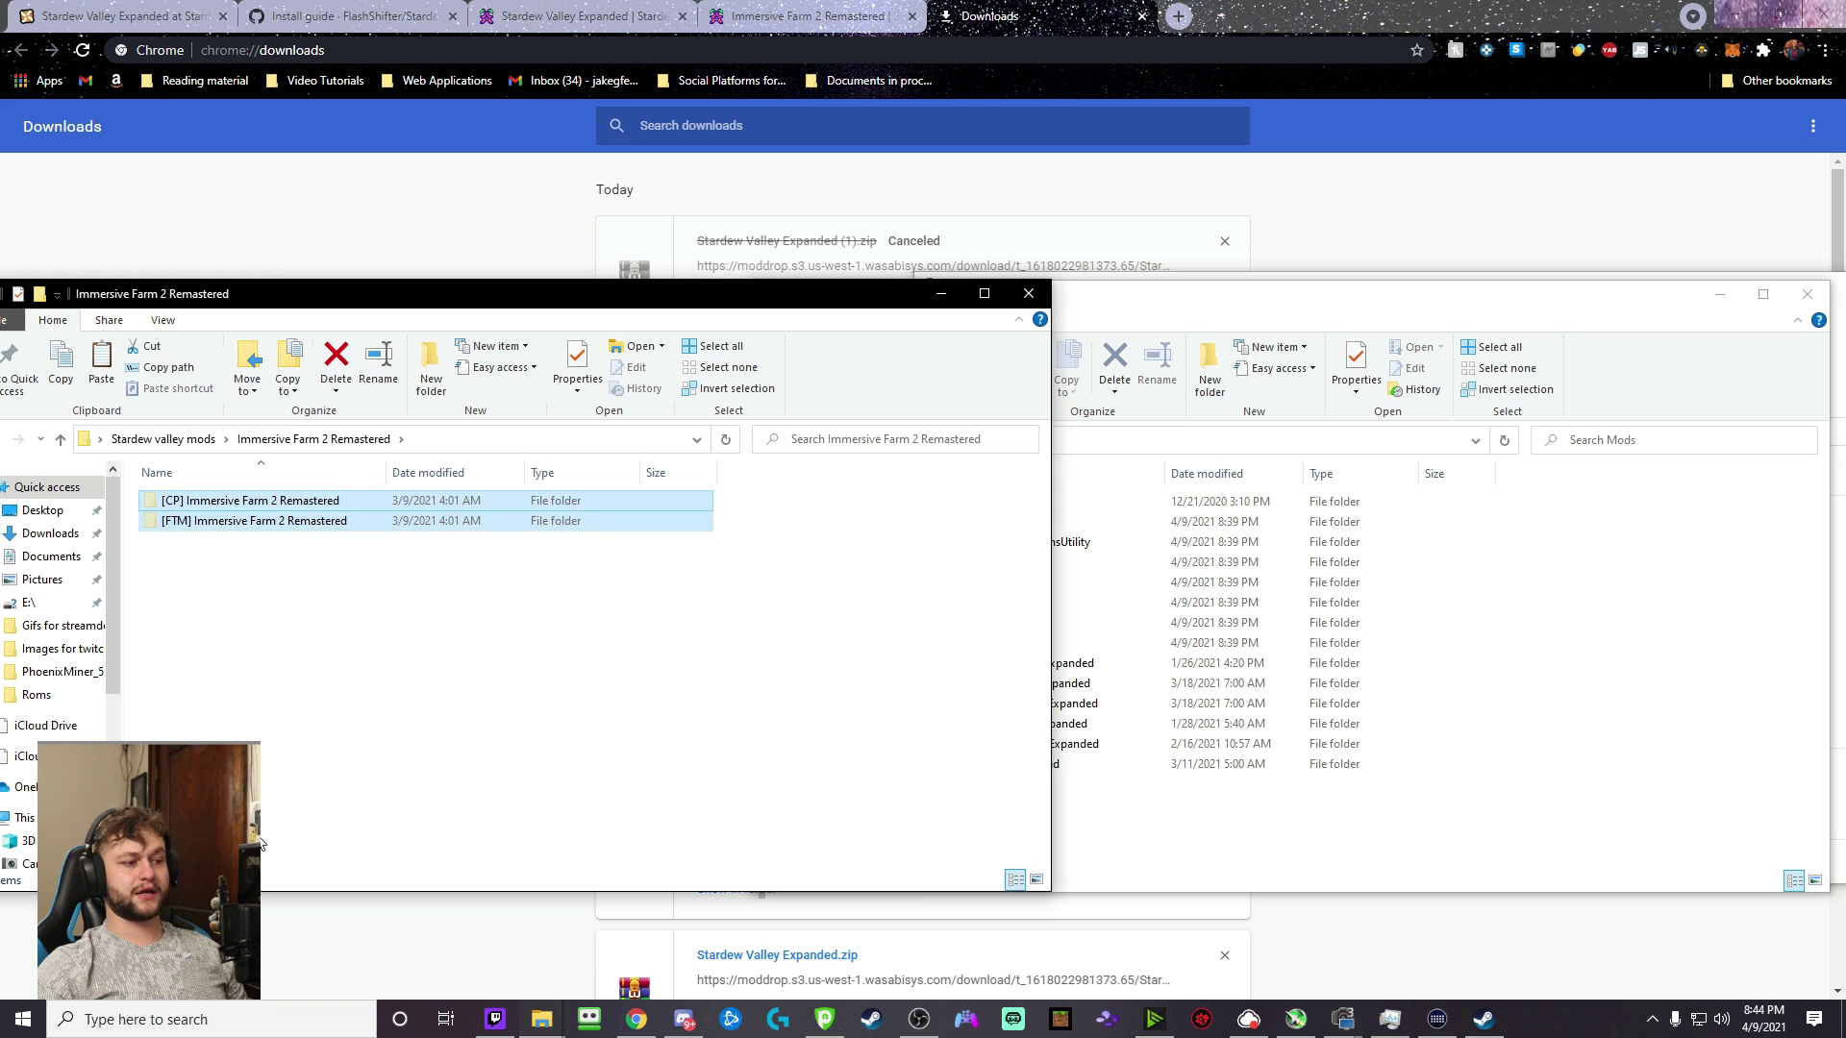
click(1135, 842)
right_click(1120, 846)
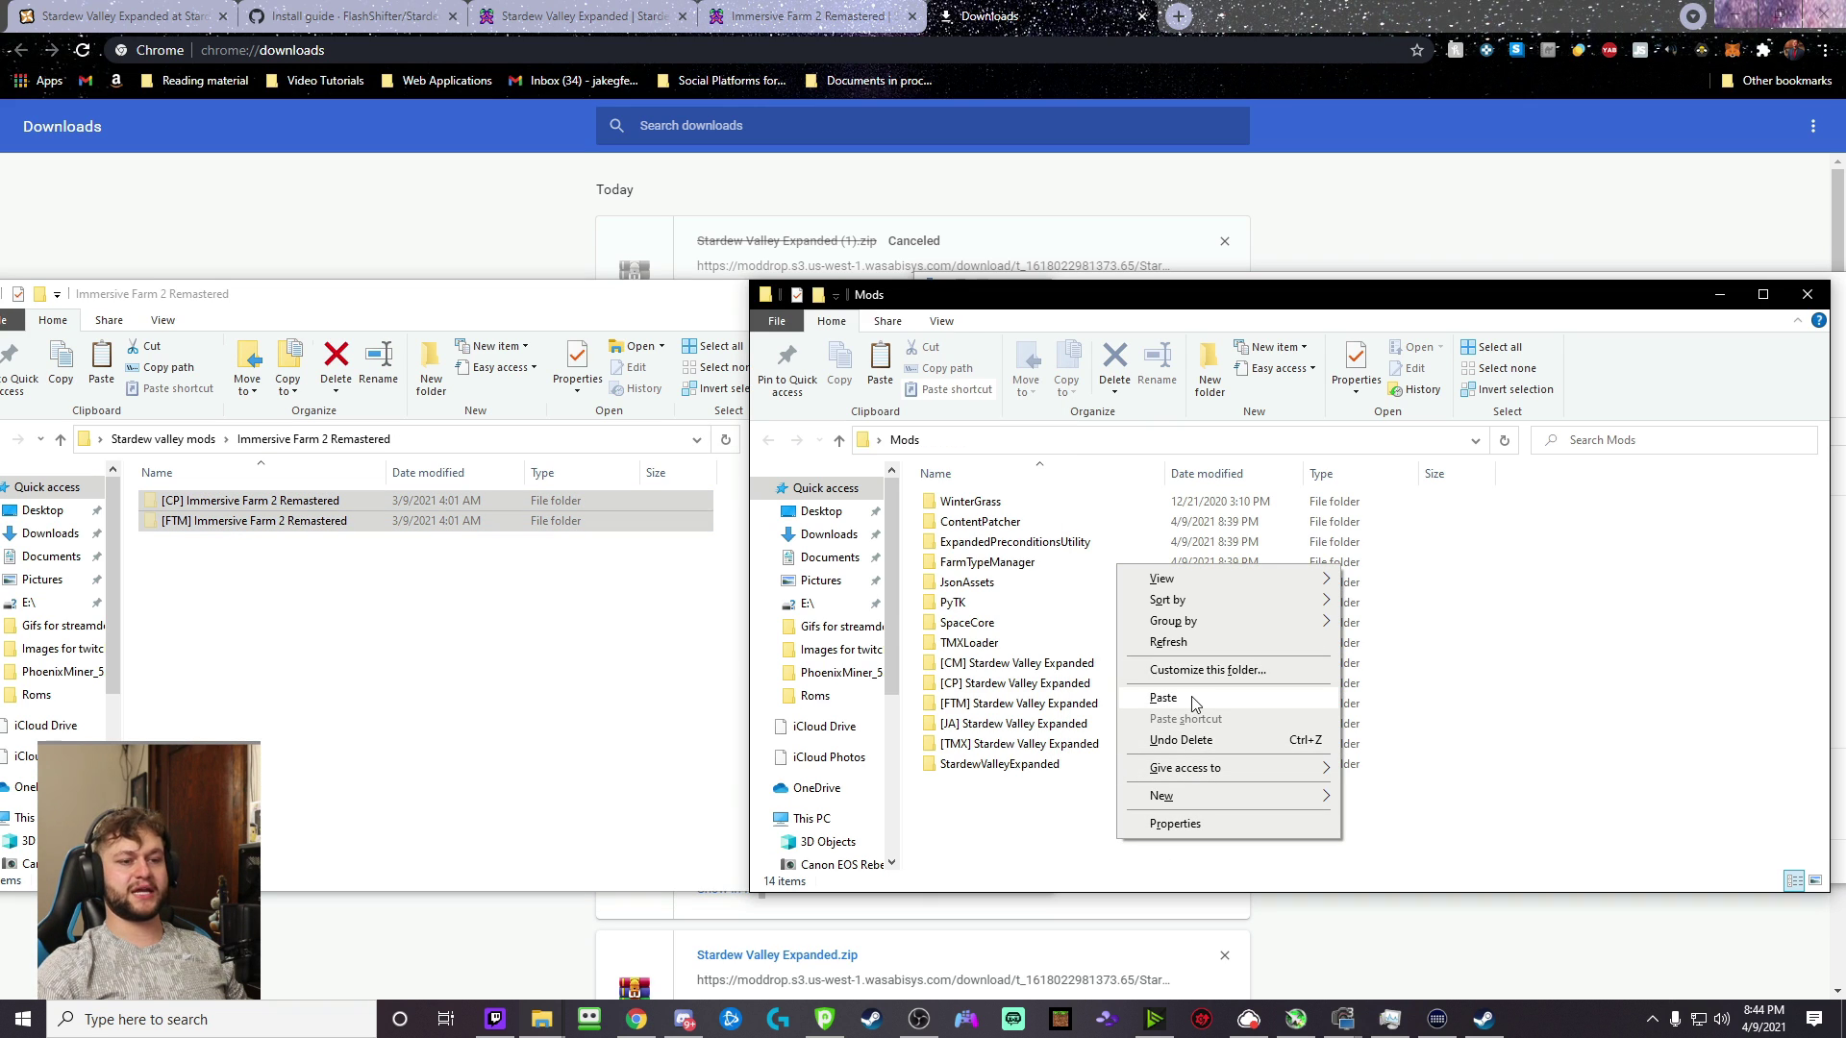
click(1159, 698)
- Delete the extracted Immersive Farm 2 Remastered folder and select its zip
click(241, 558)
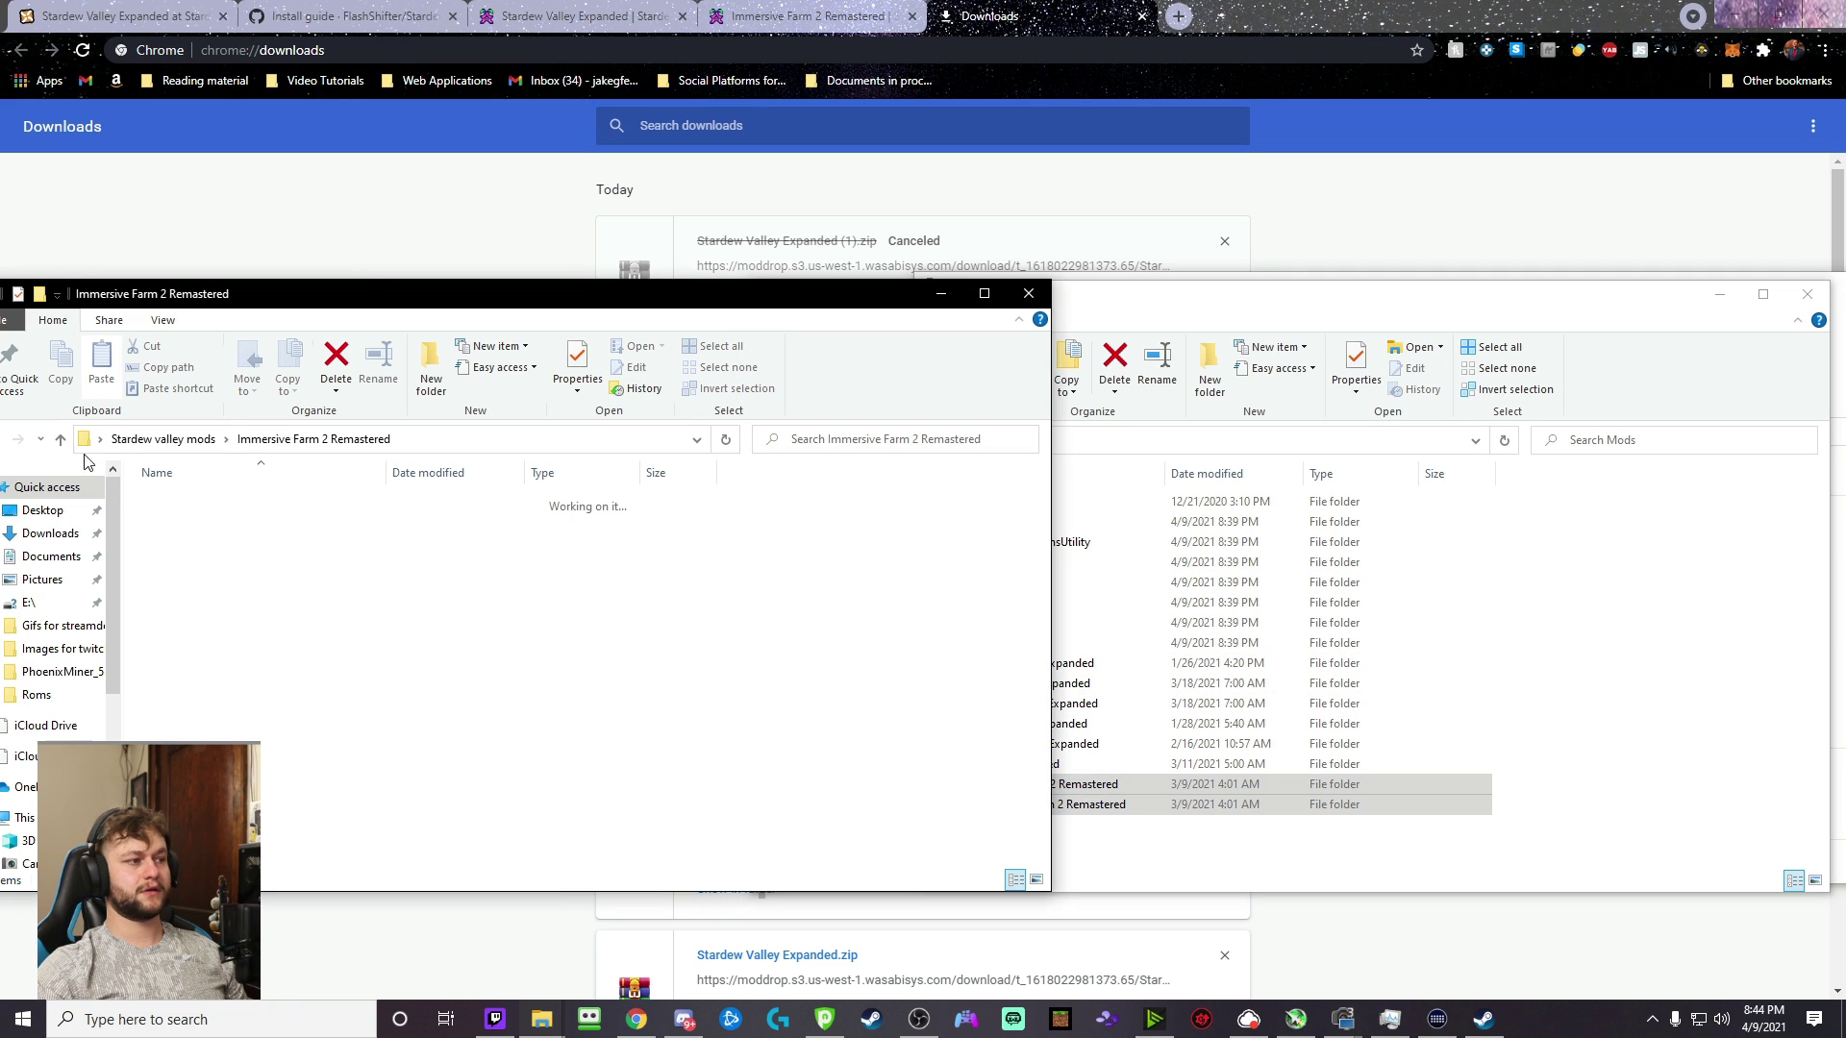
drag(373, 299, 403, 301)
click(19, 440)
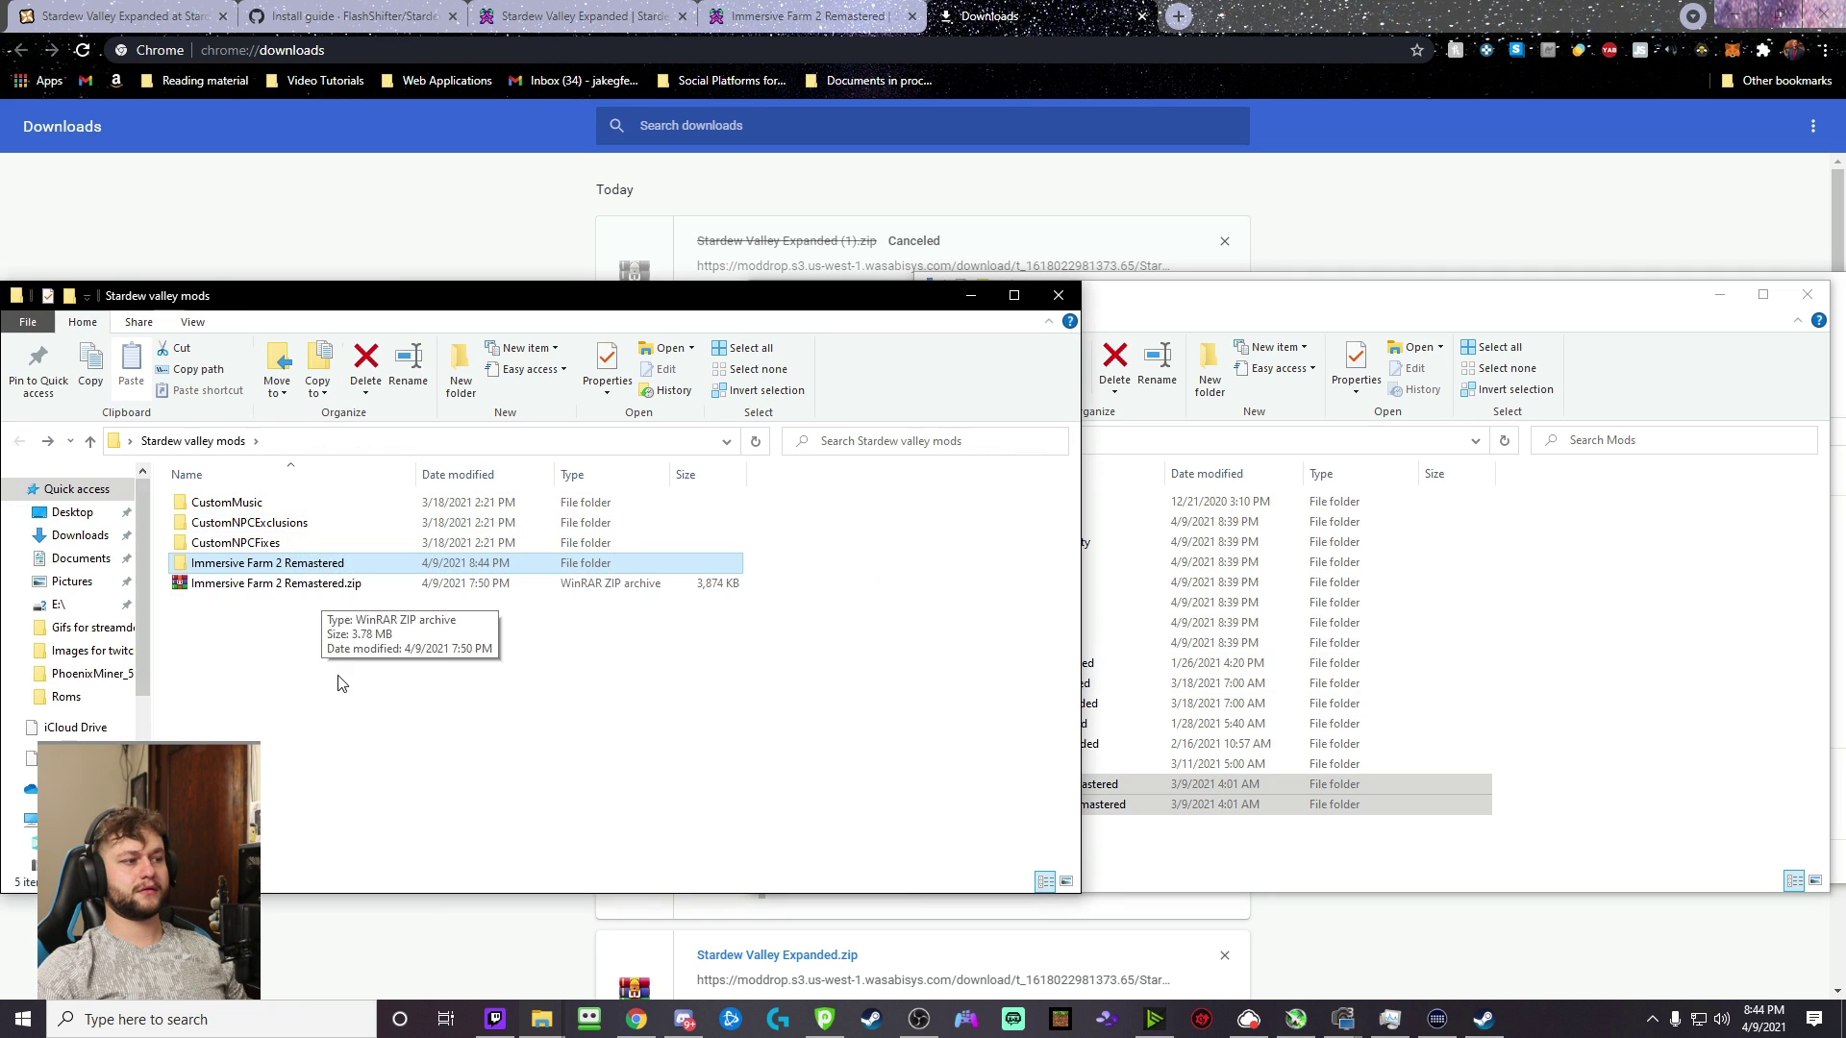
key(Delete)
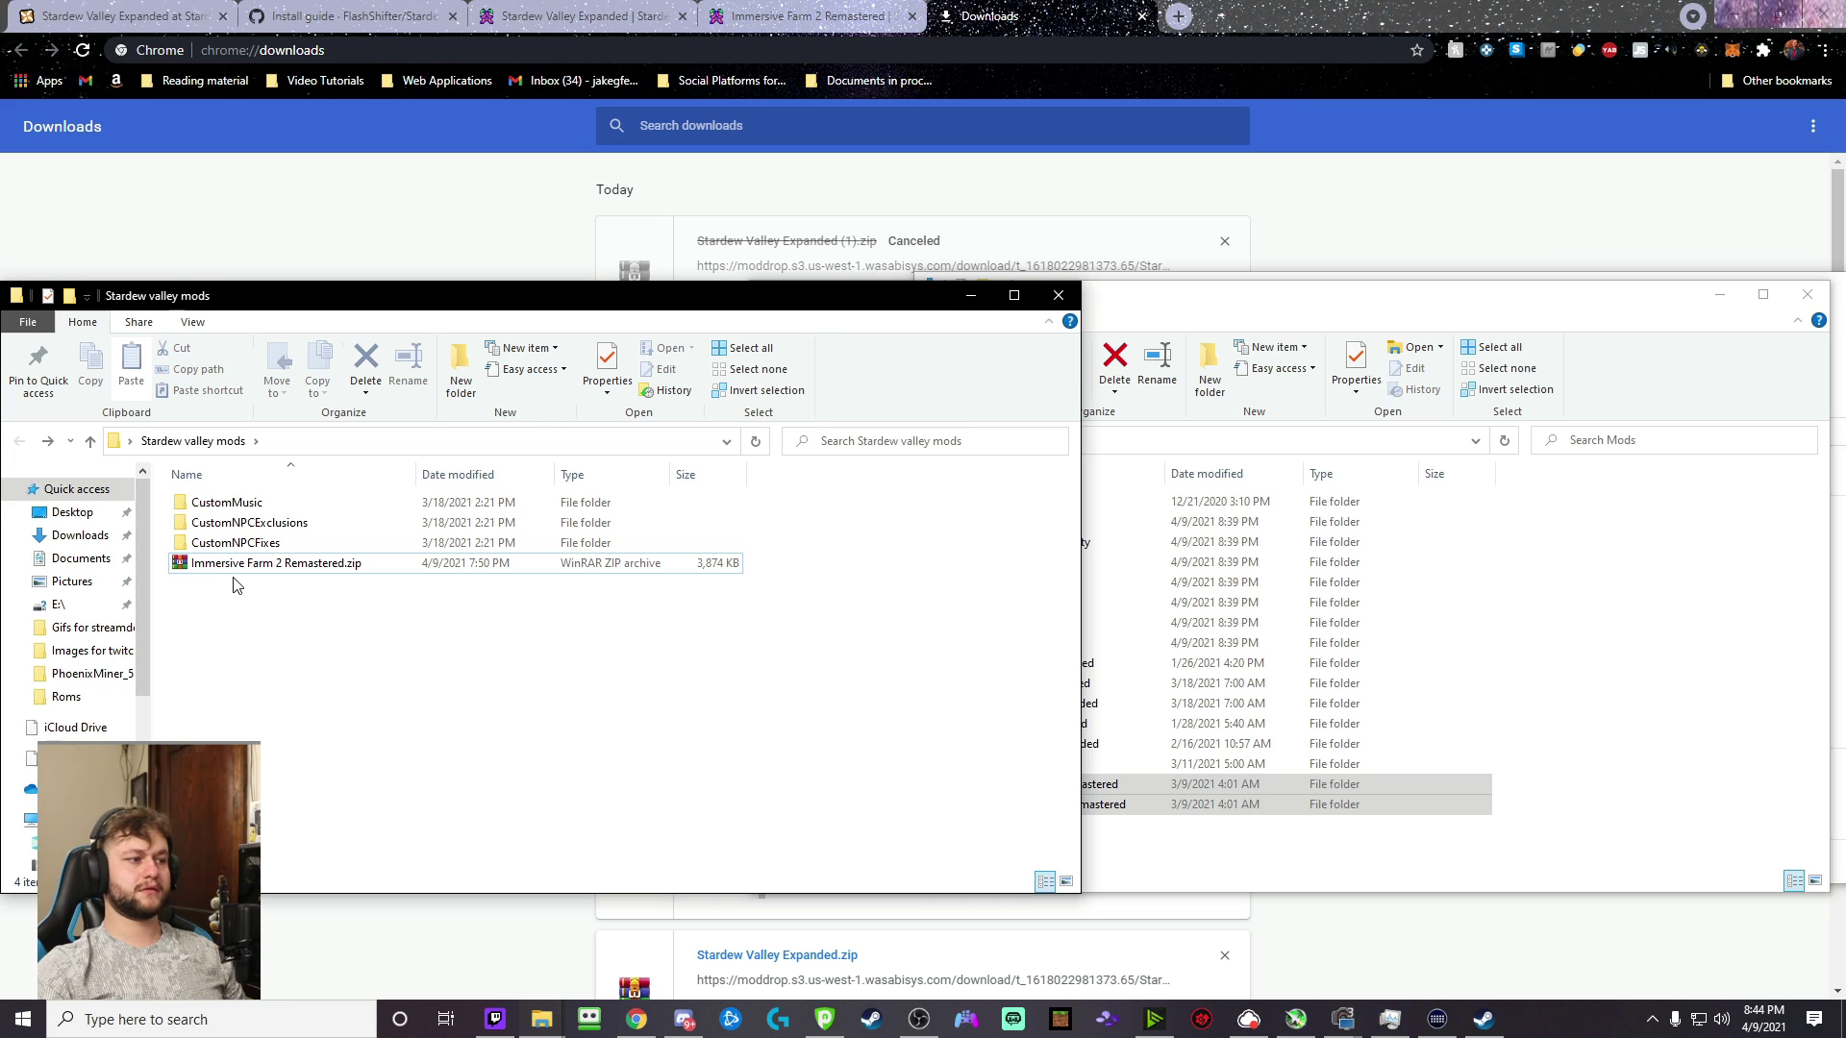
click(243, 574)
- Delete the Immersive Farm zip, then move CustomMusic, CustomNPCExclusions and CustomNPCFixes into Mods
key(Delete)
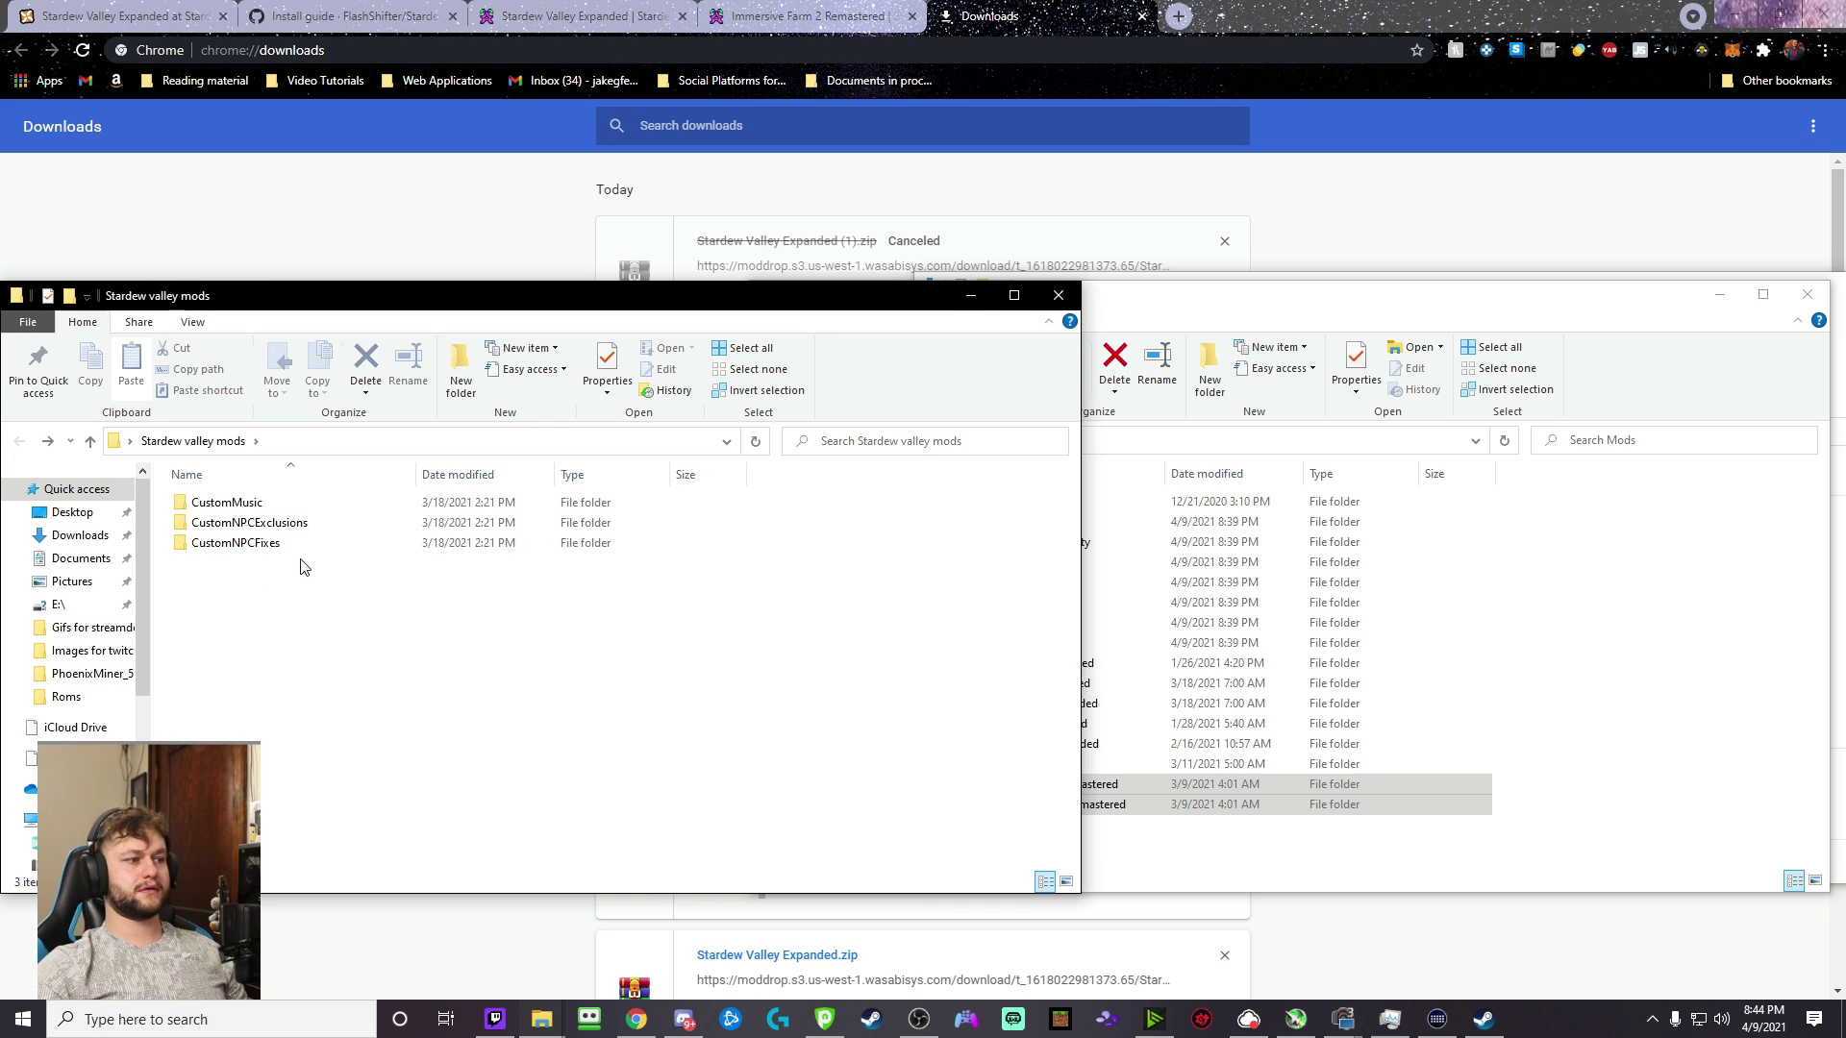
drag(283, 620, 205, 510)
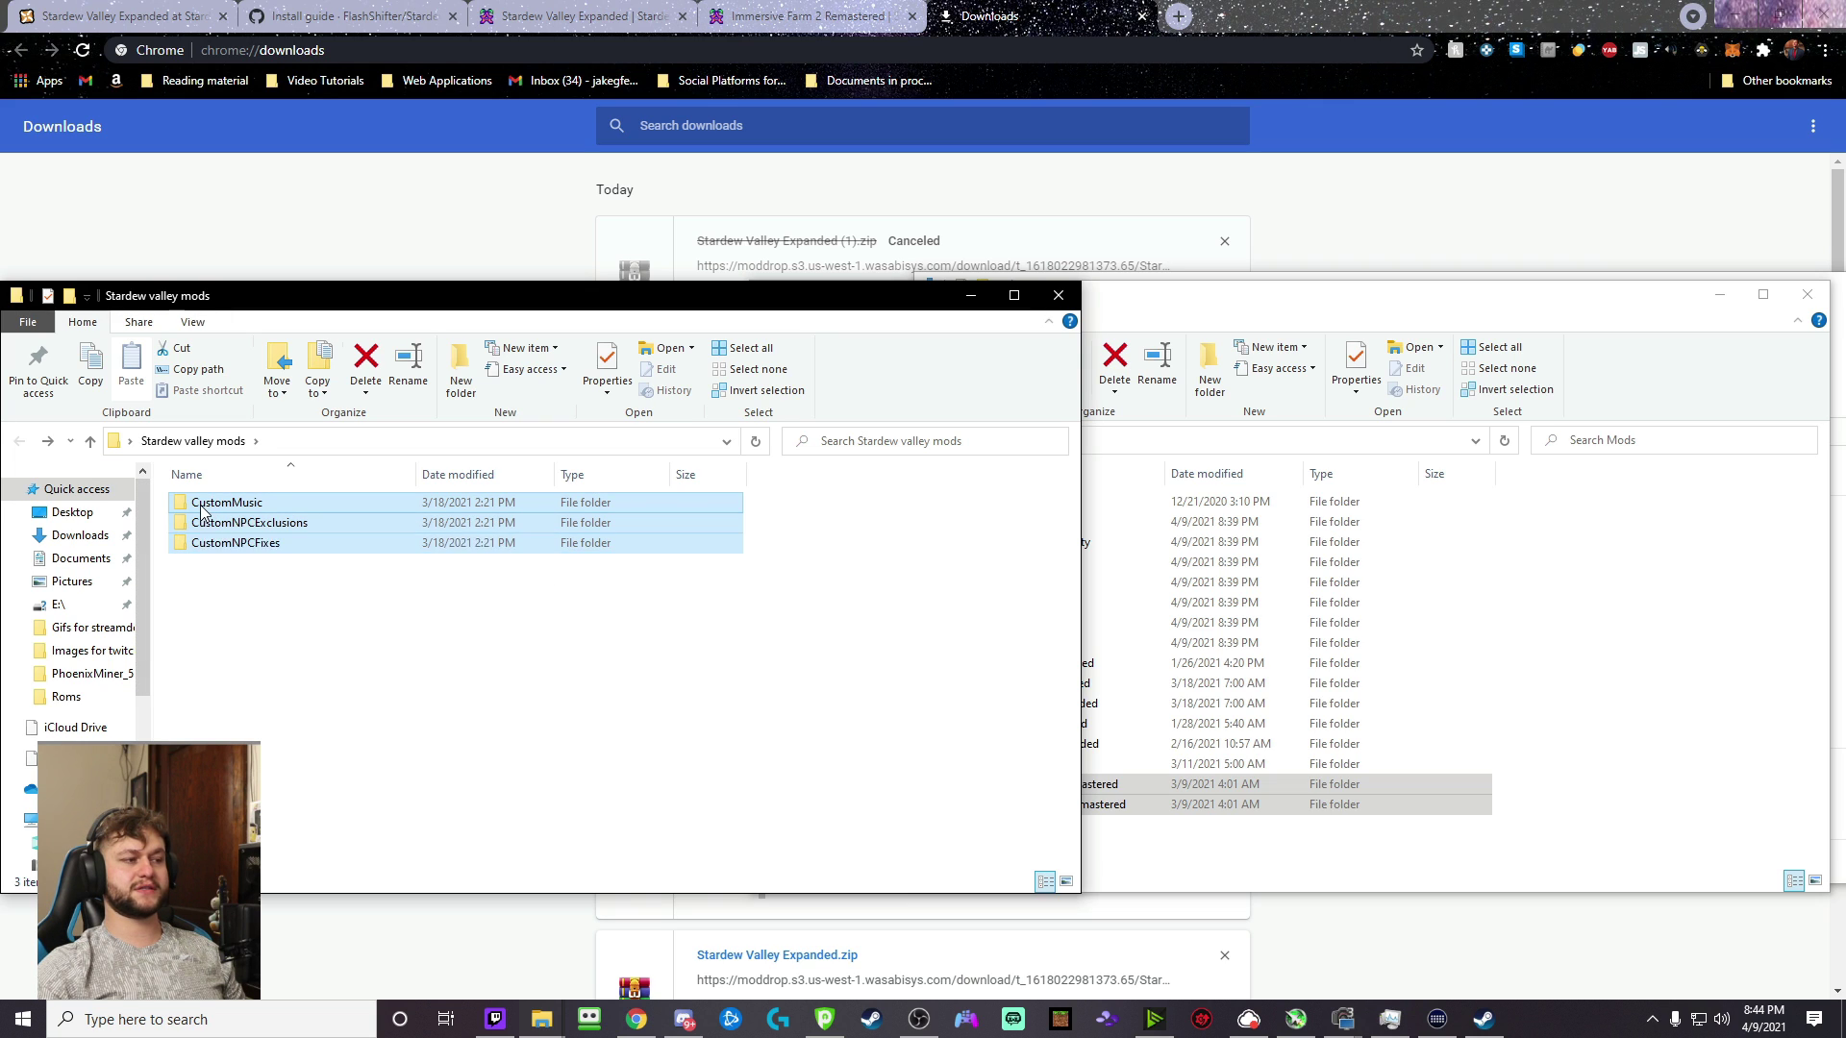
right_click(205, 510)
click(279, 842)
click(1275, 858)
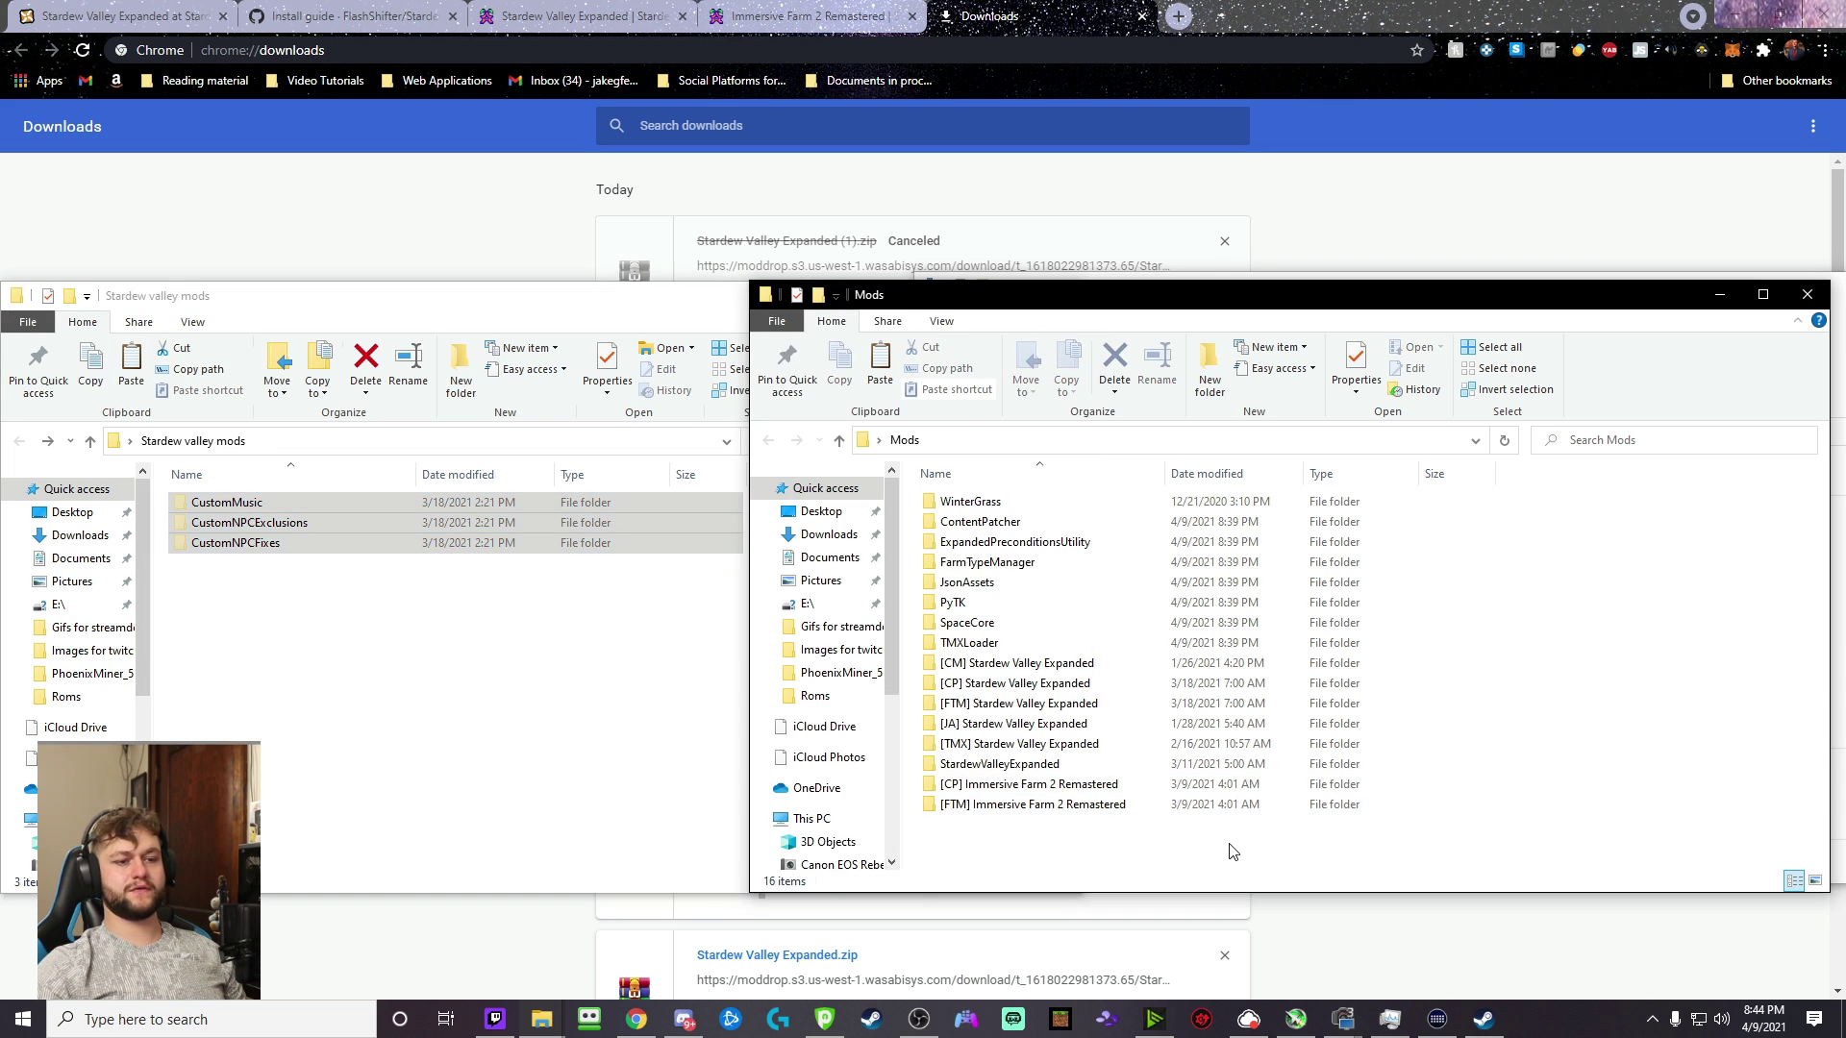
right_click(1232, 853)
click(1307, 706)
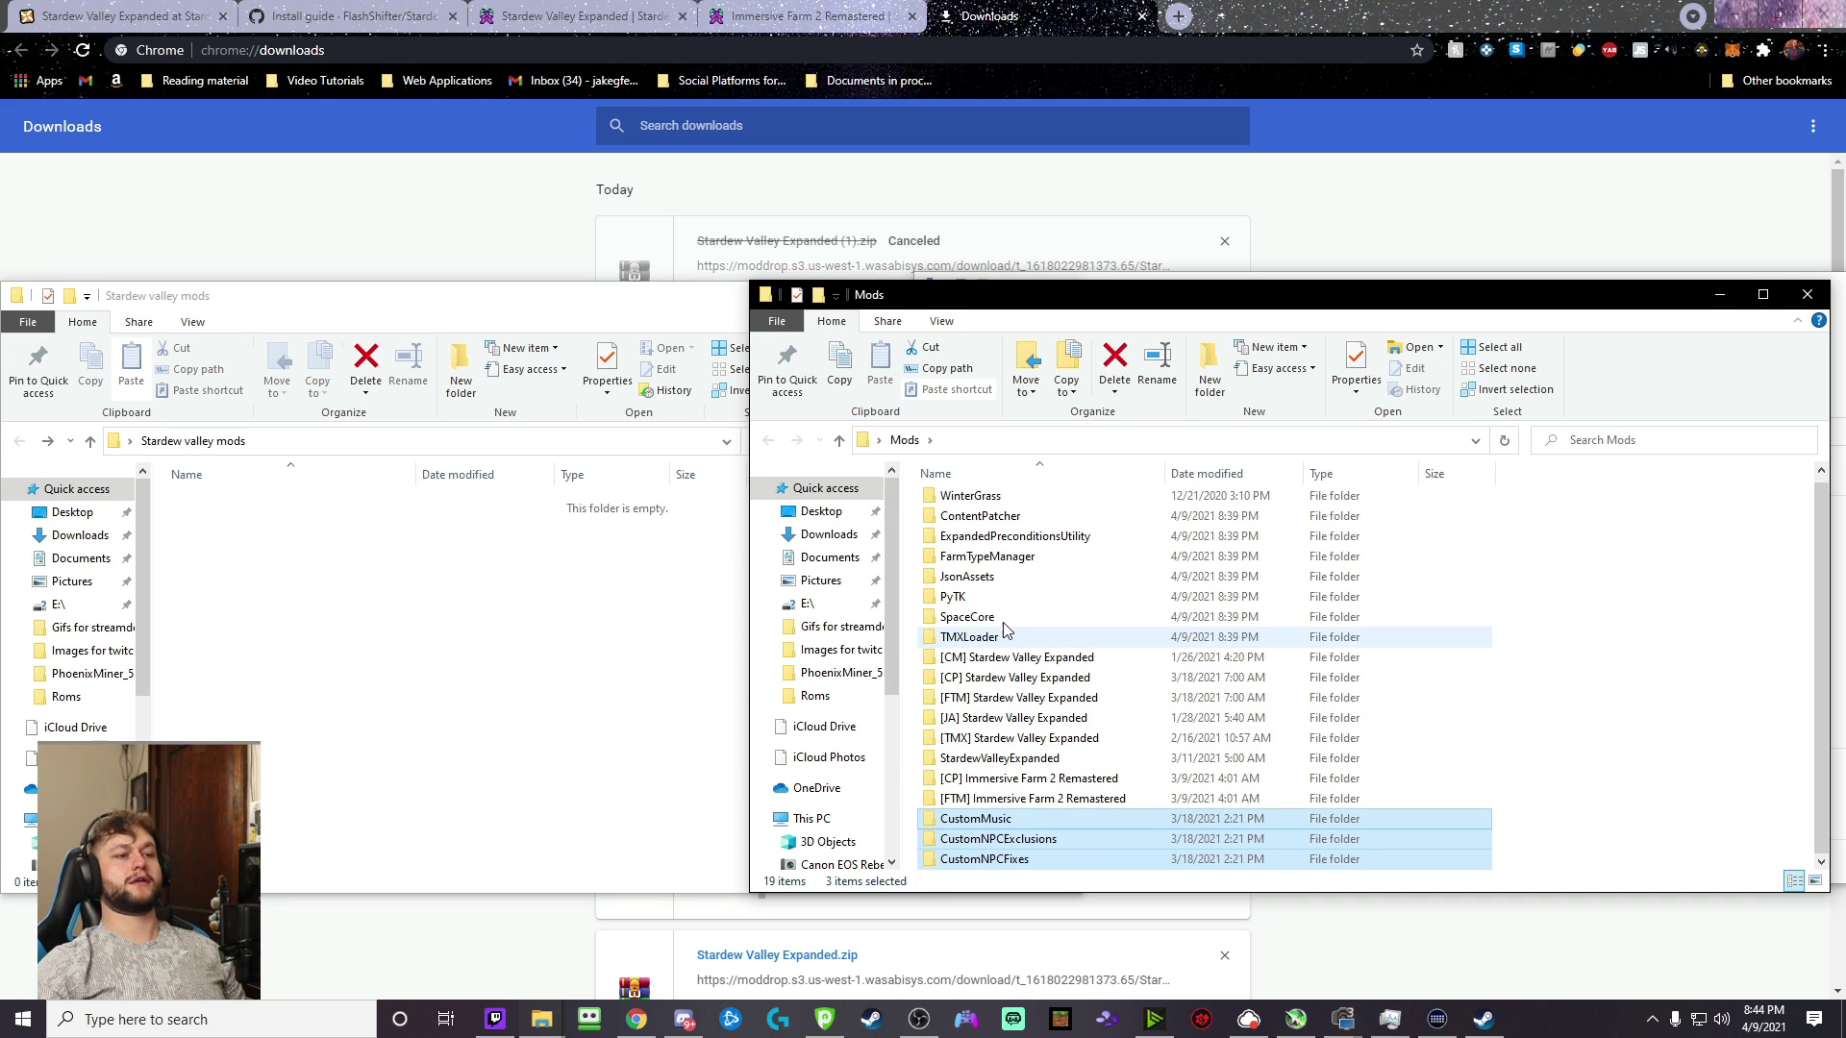
drag(966, 299, 827, 247)
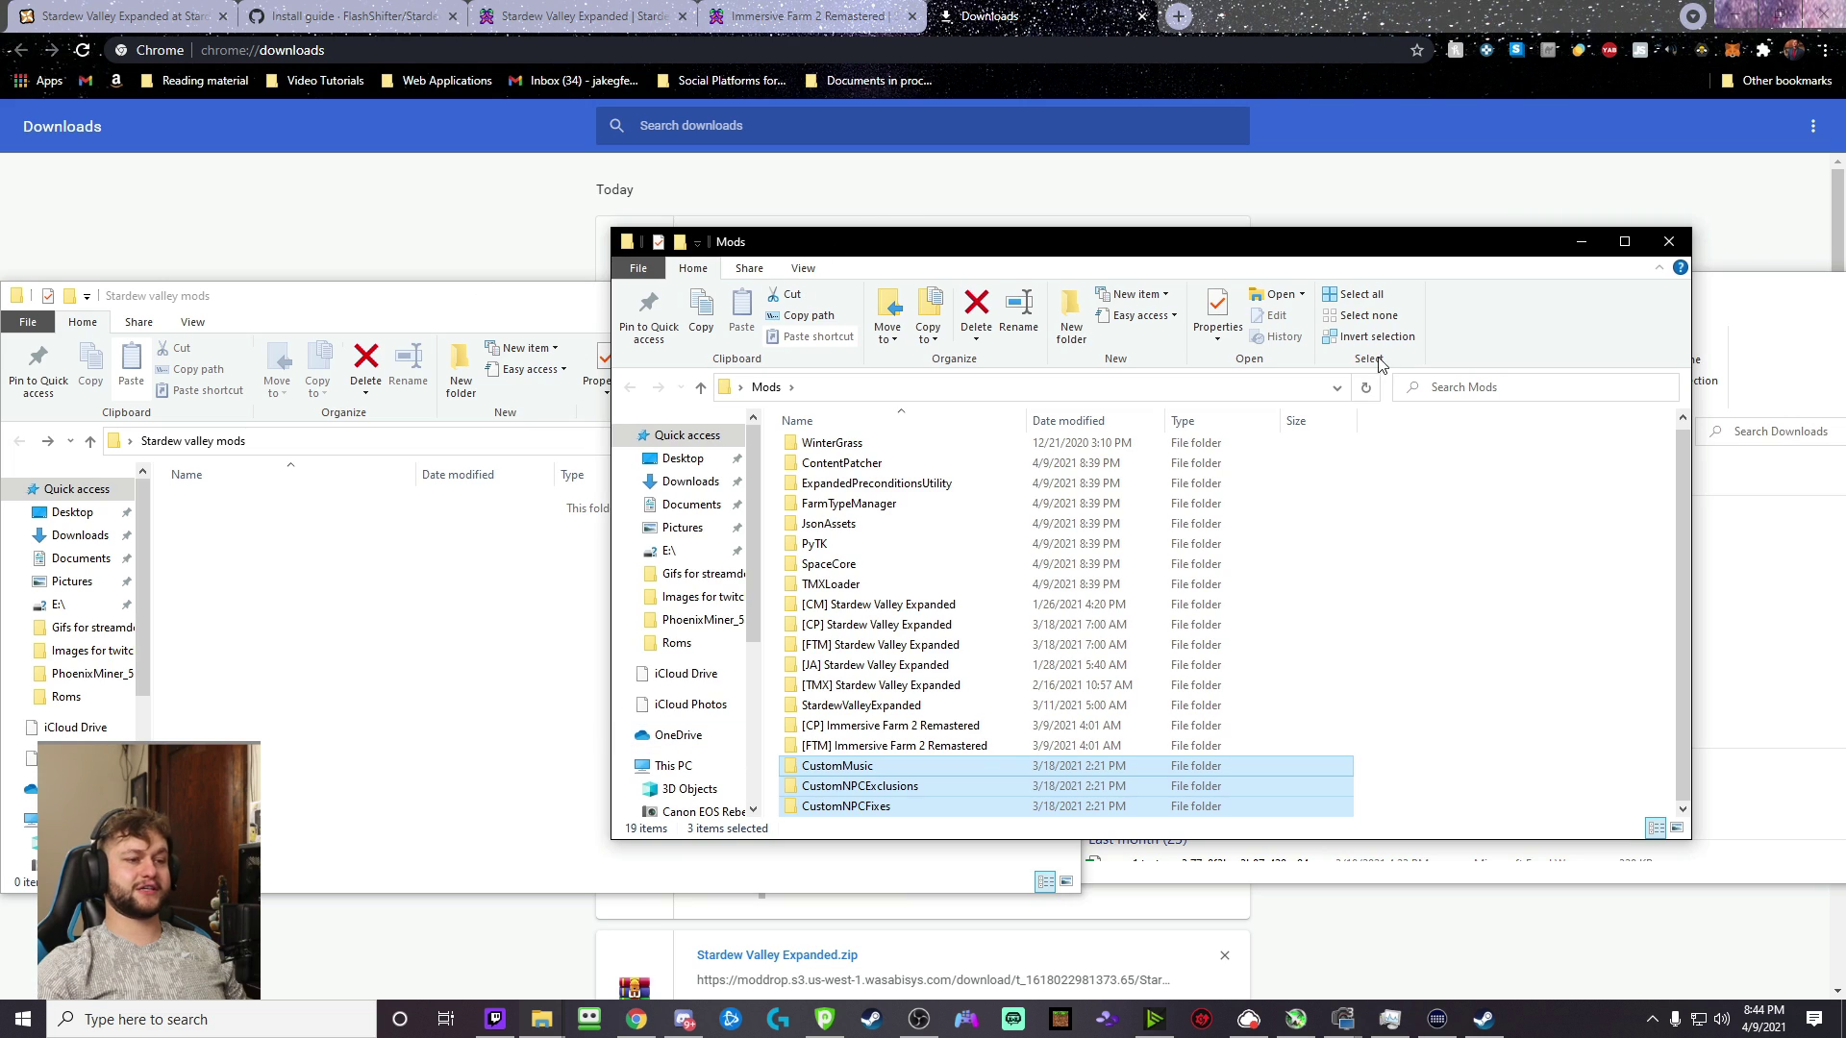
click(1549, 598)
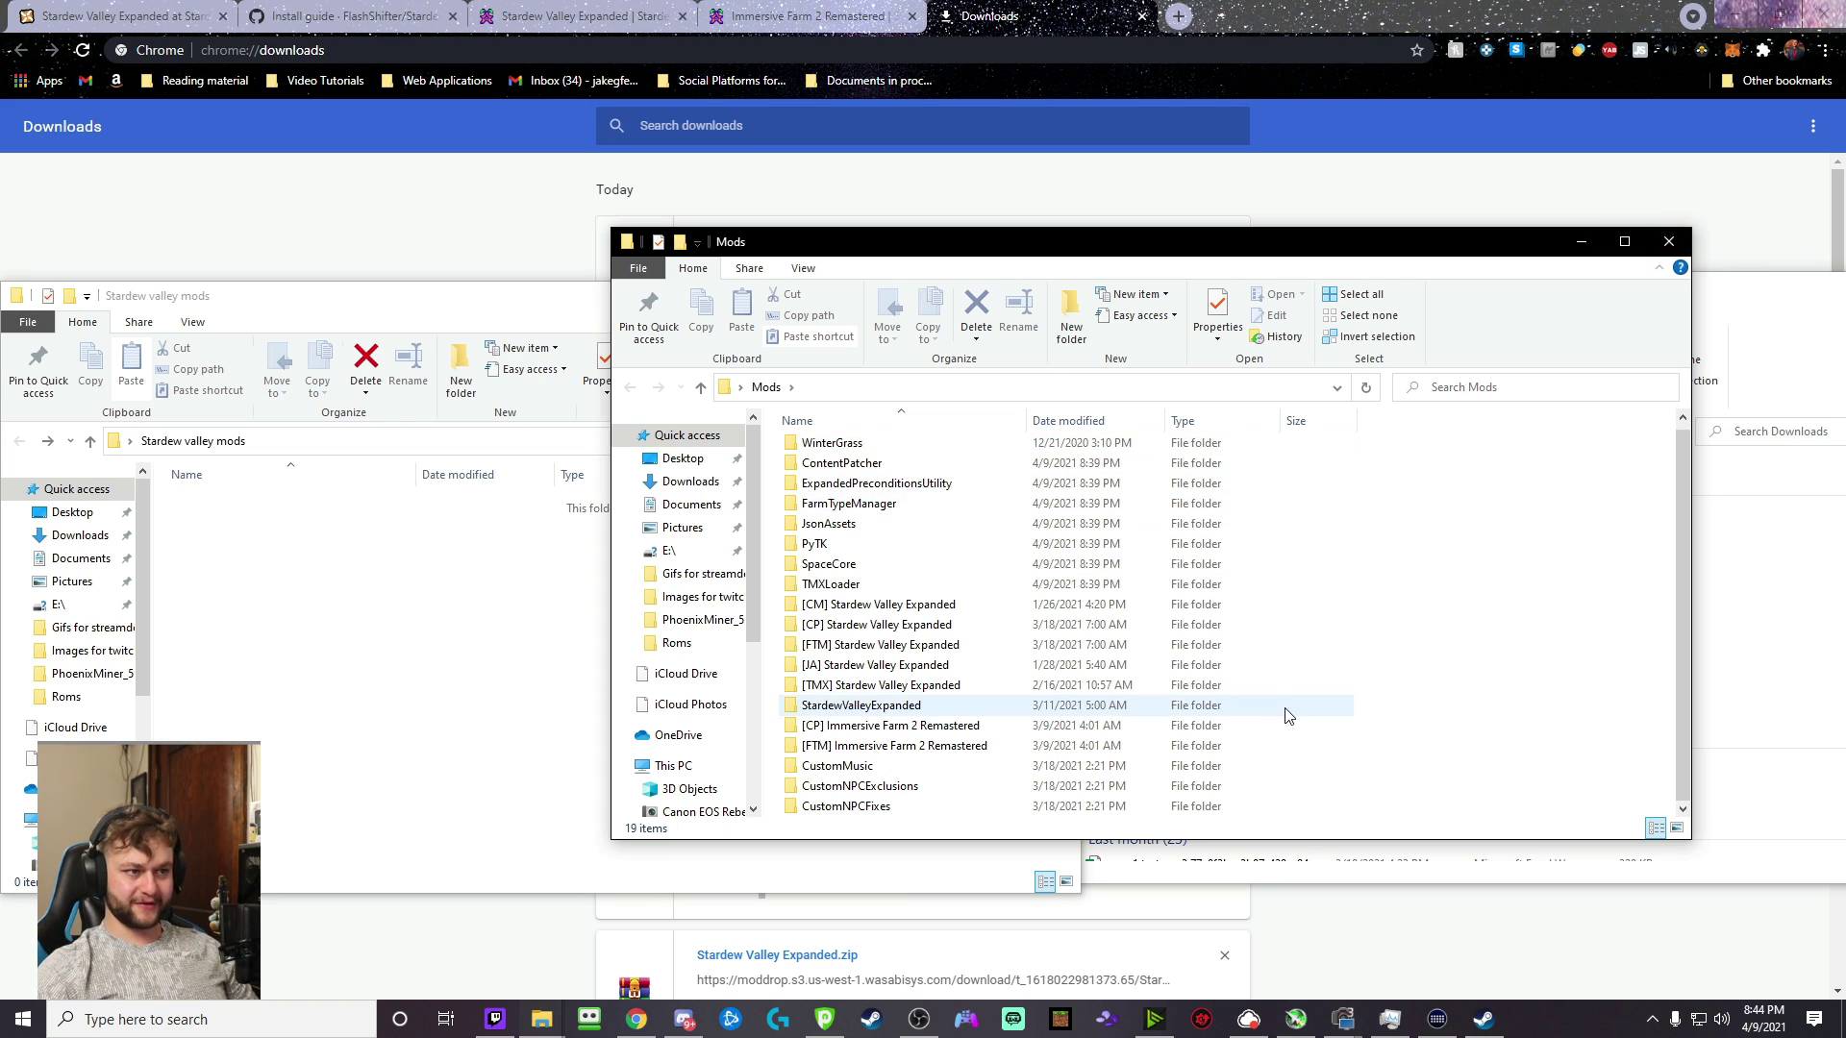
scroll(1288, 716, up, 1)
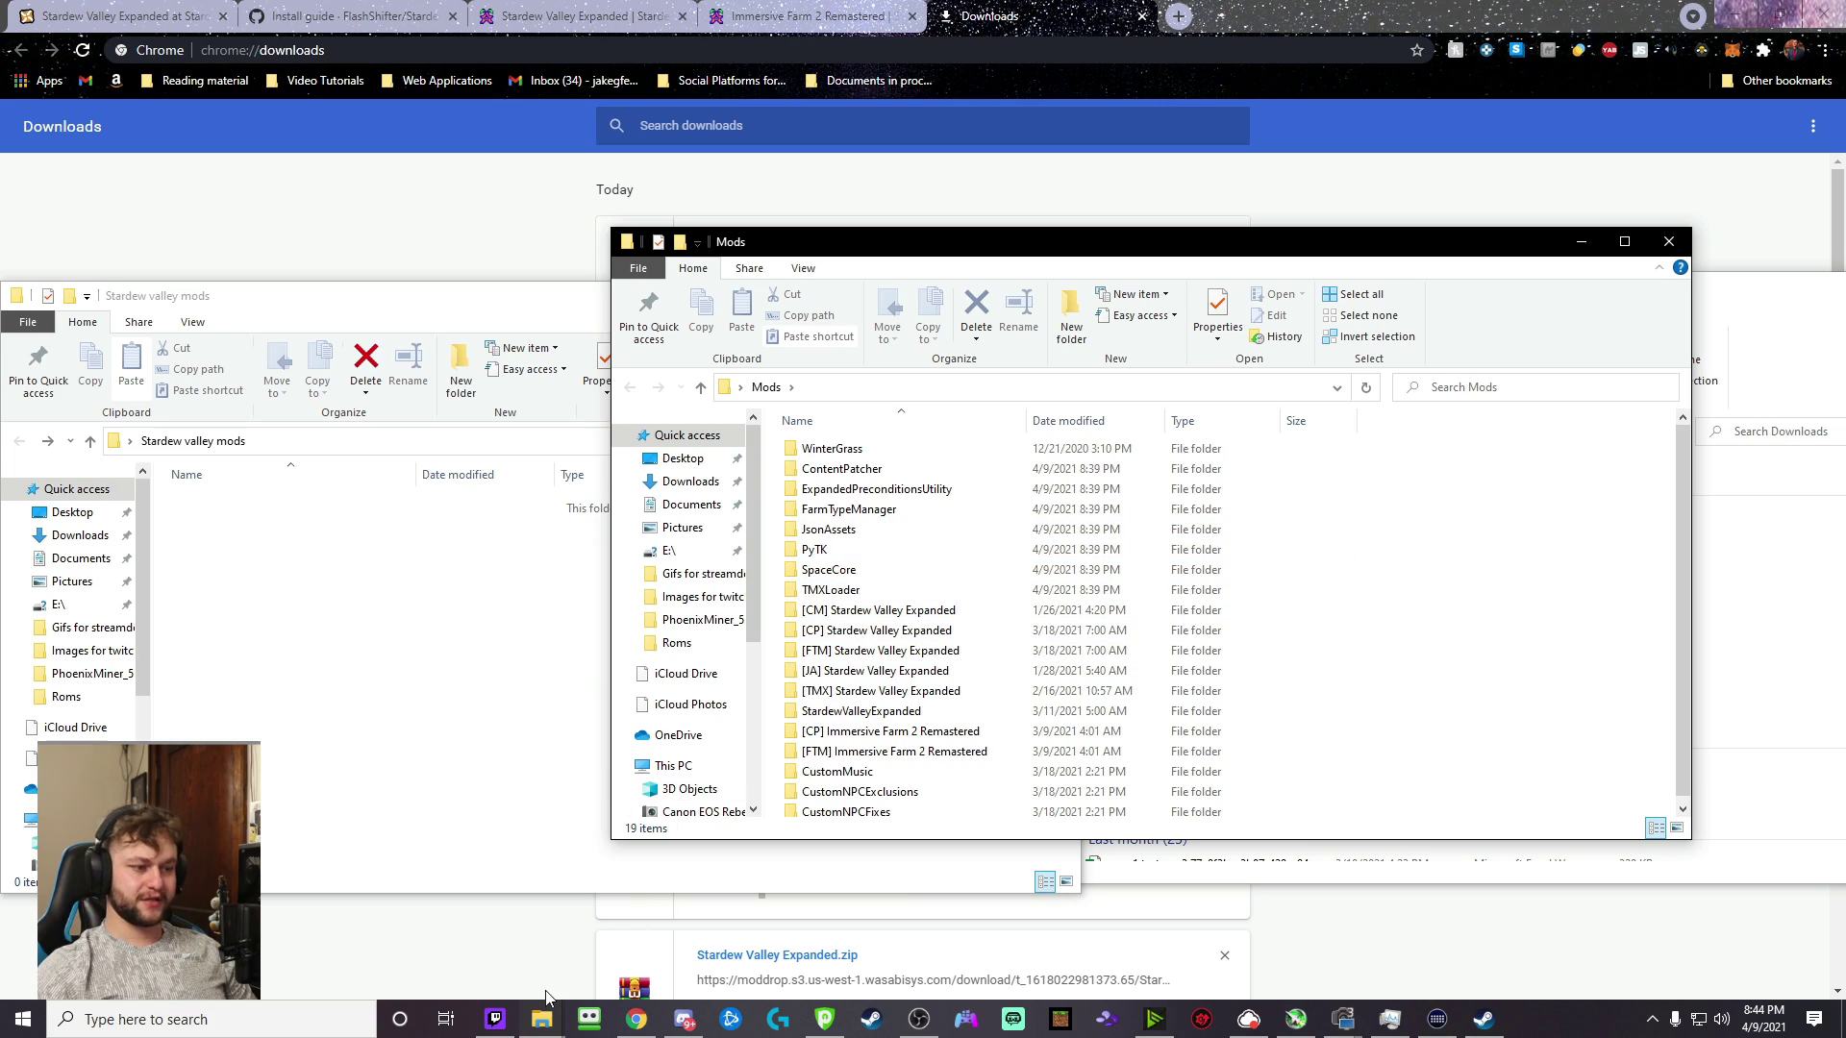
- Return from the game's Mods folder to the Stardew Valley folder on Z: and inspect StardewModdingAPI.exe
mouse_move(548, 1027)
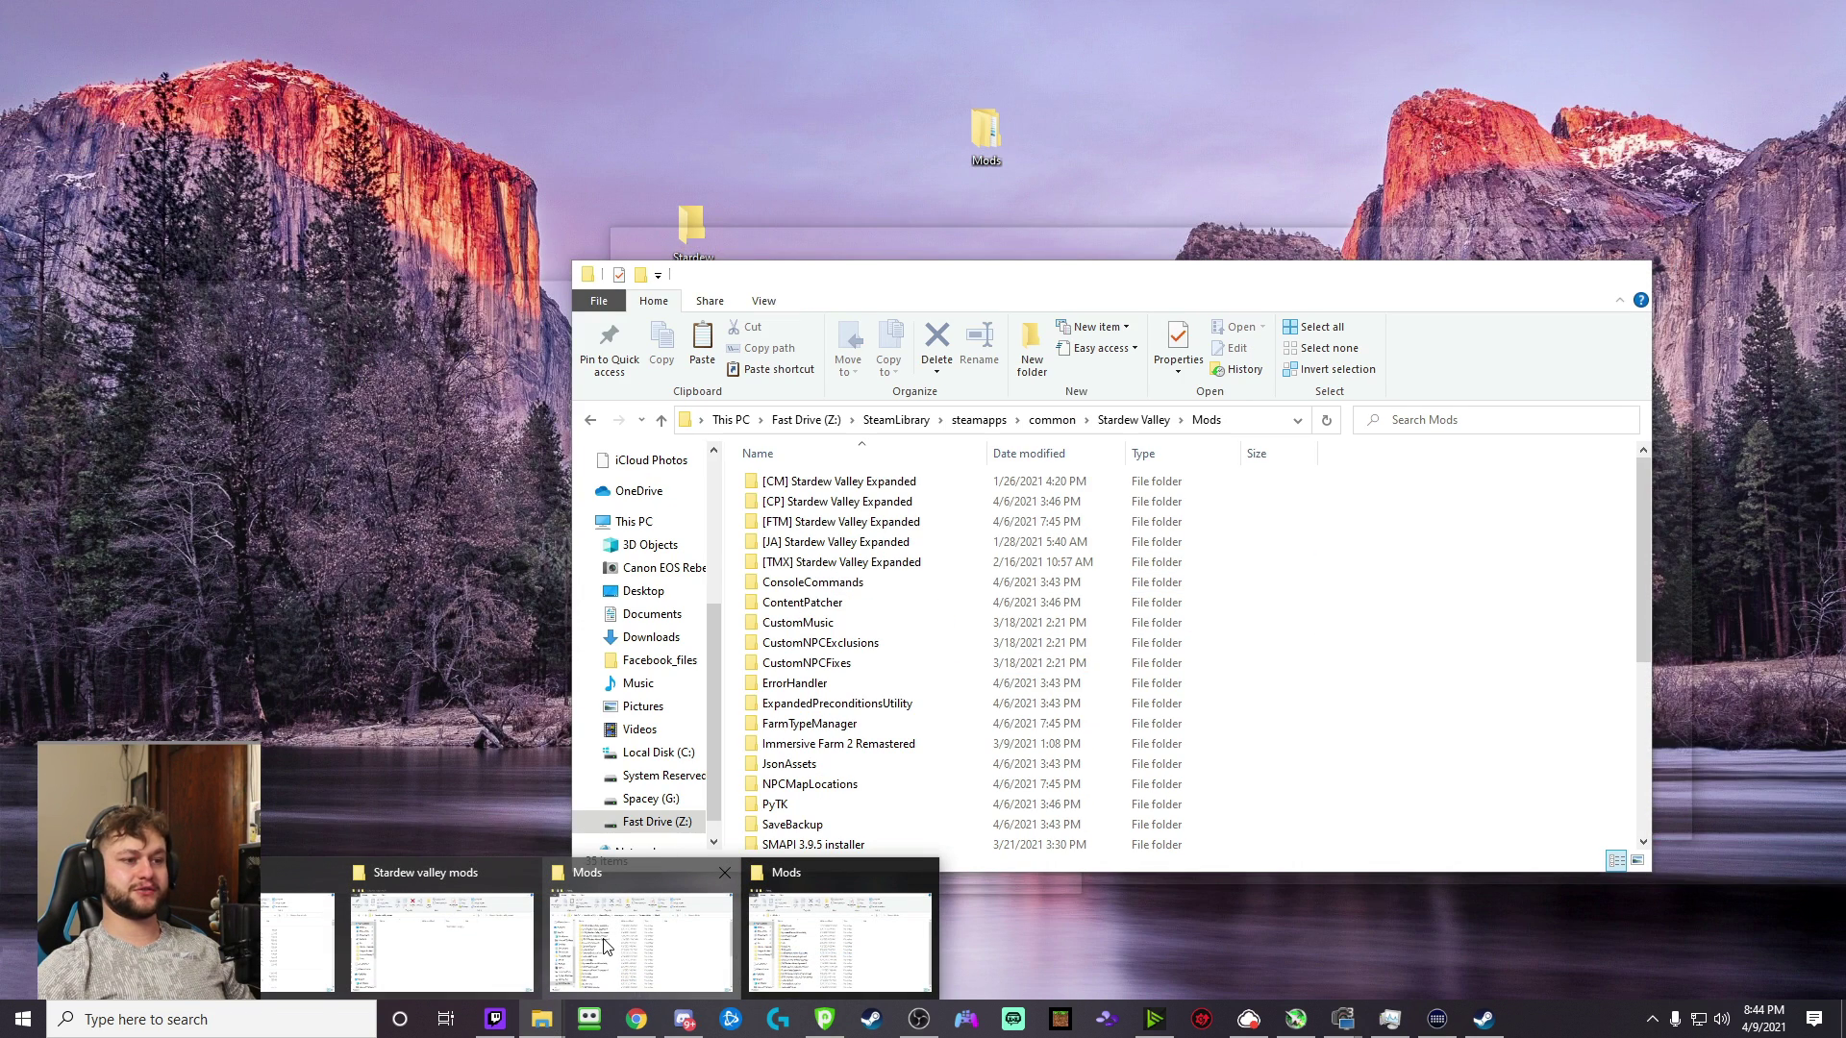
click(581, 971)
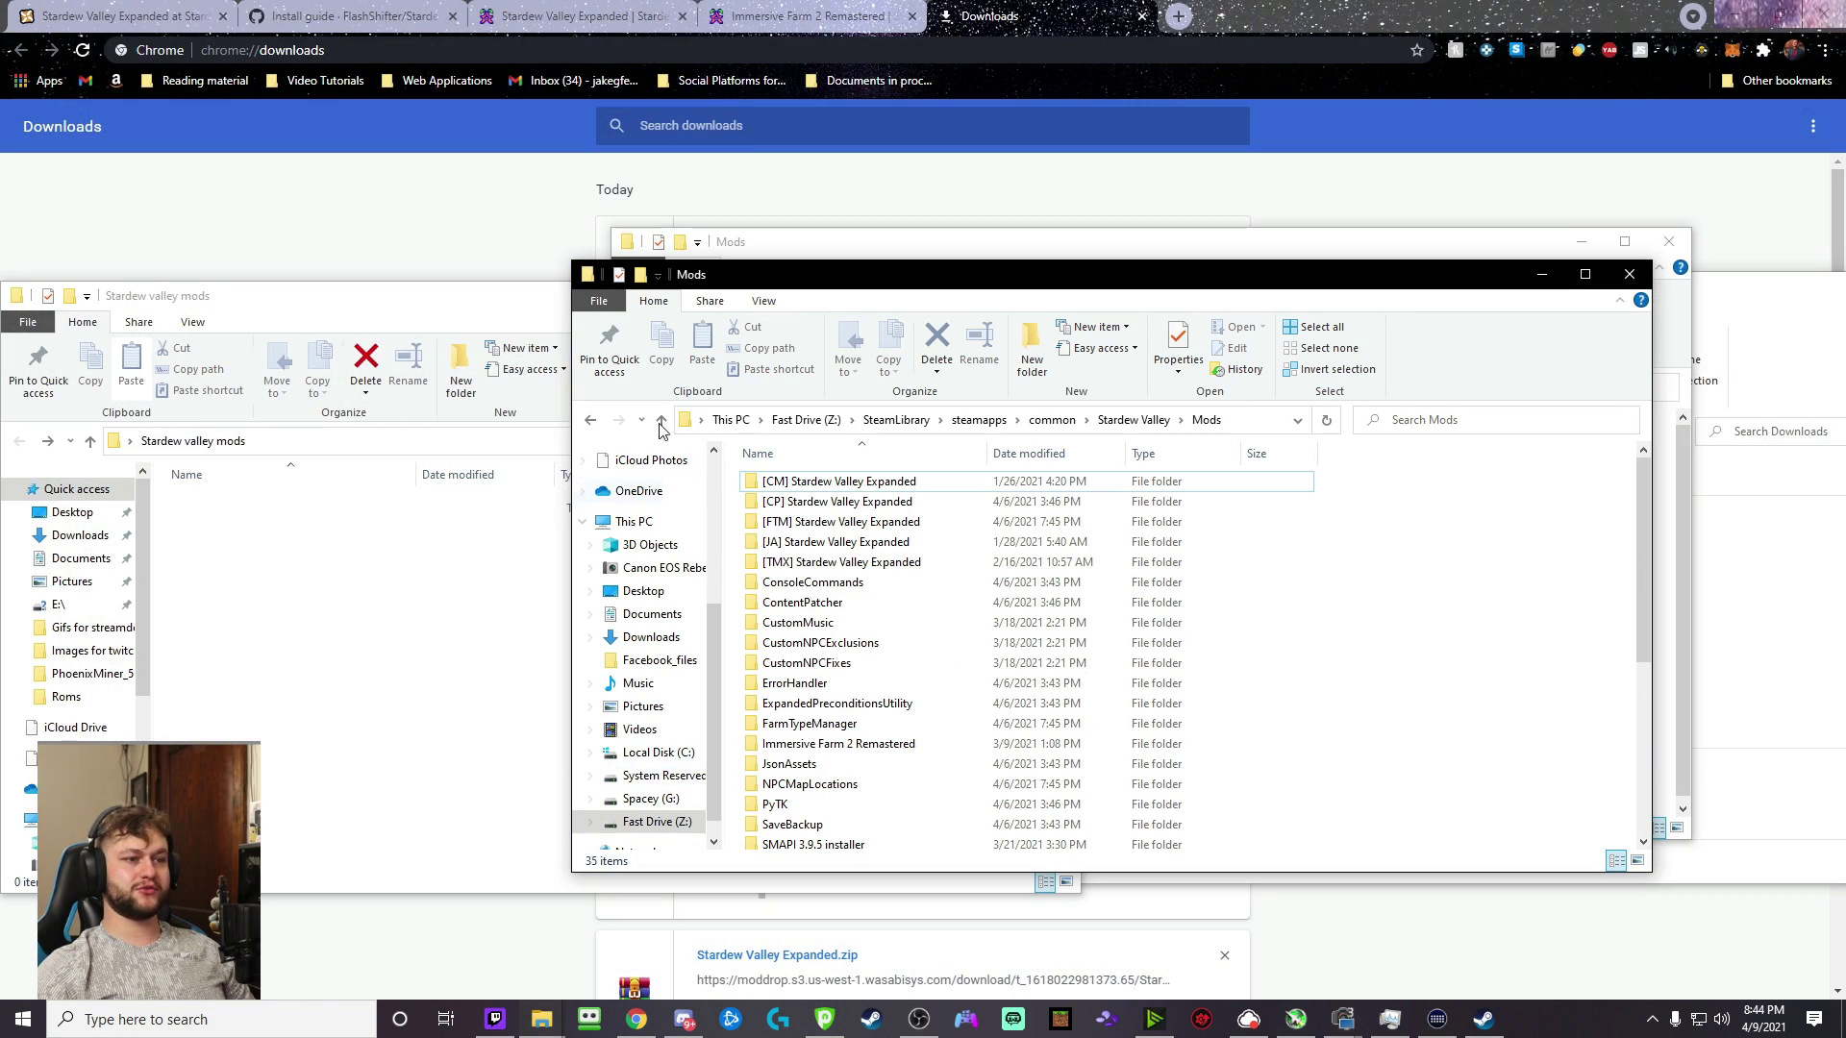
click(593, 419)
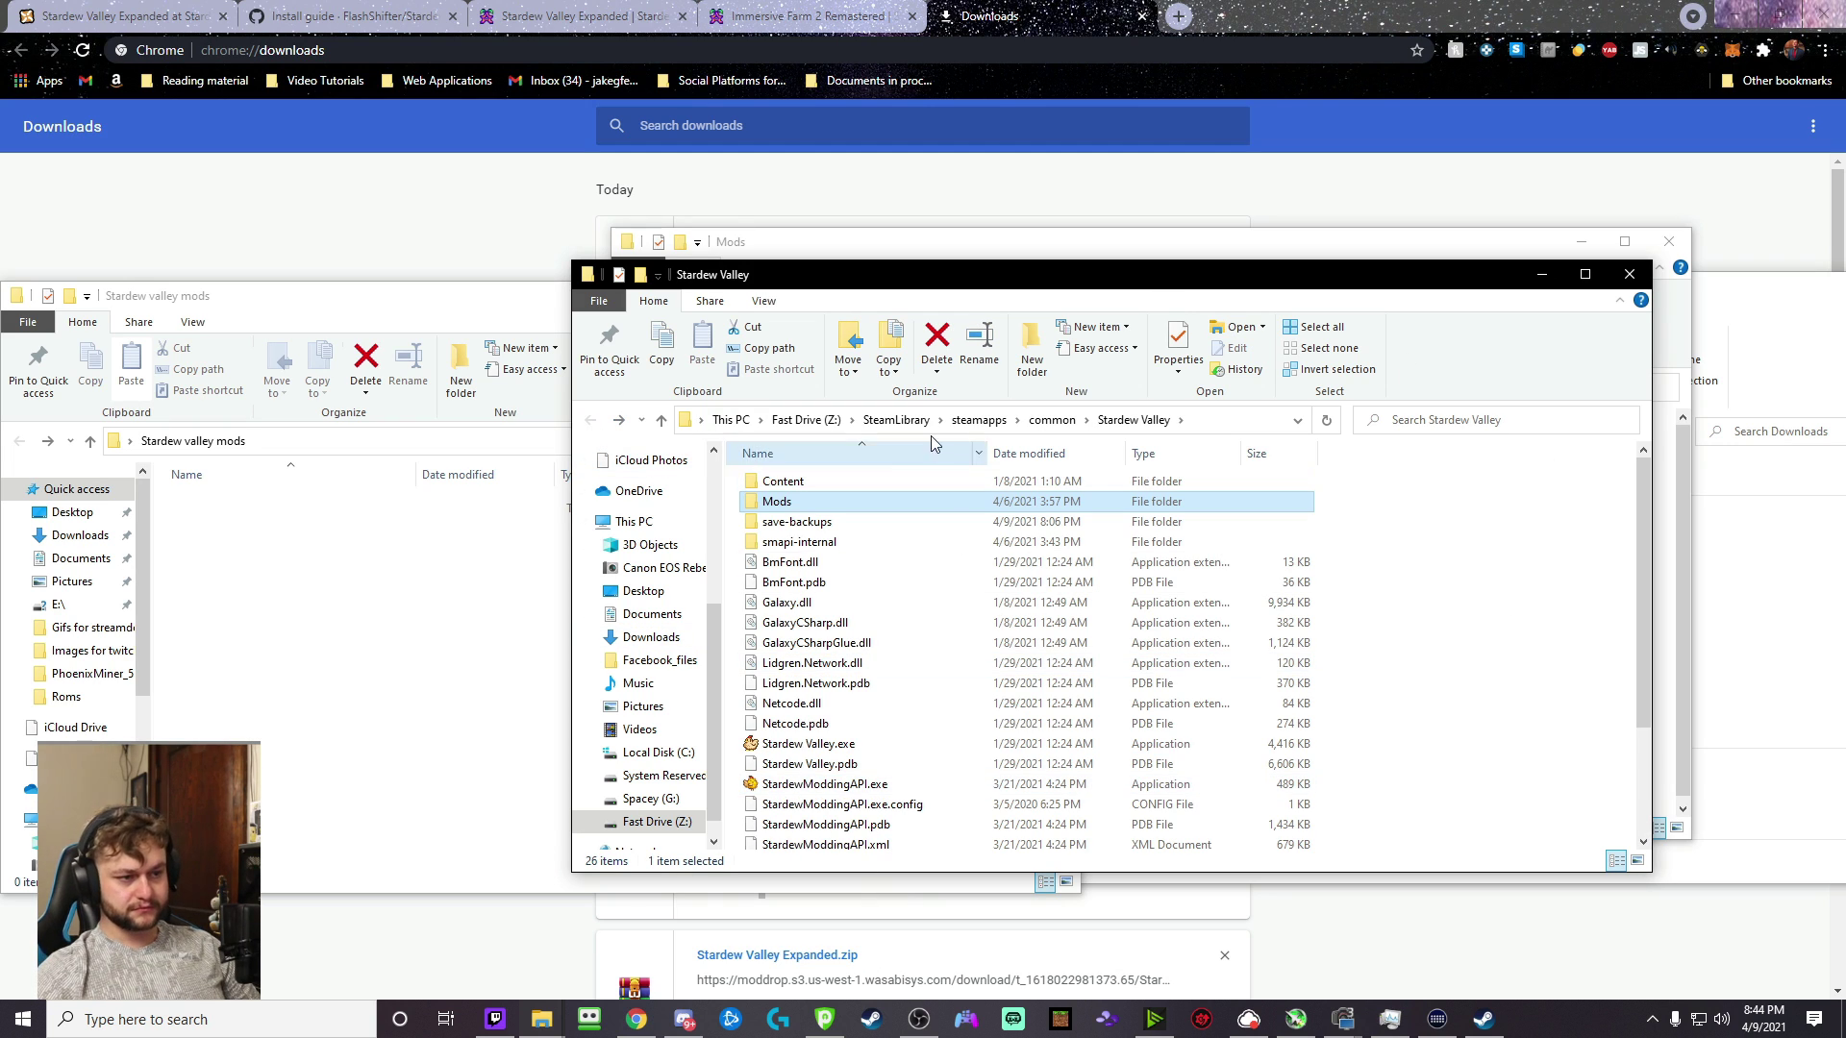
scroll(878, 609, down, 3)
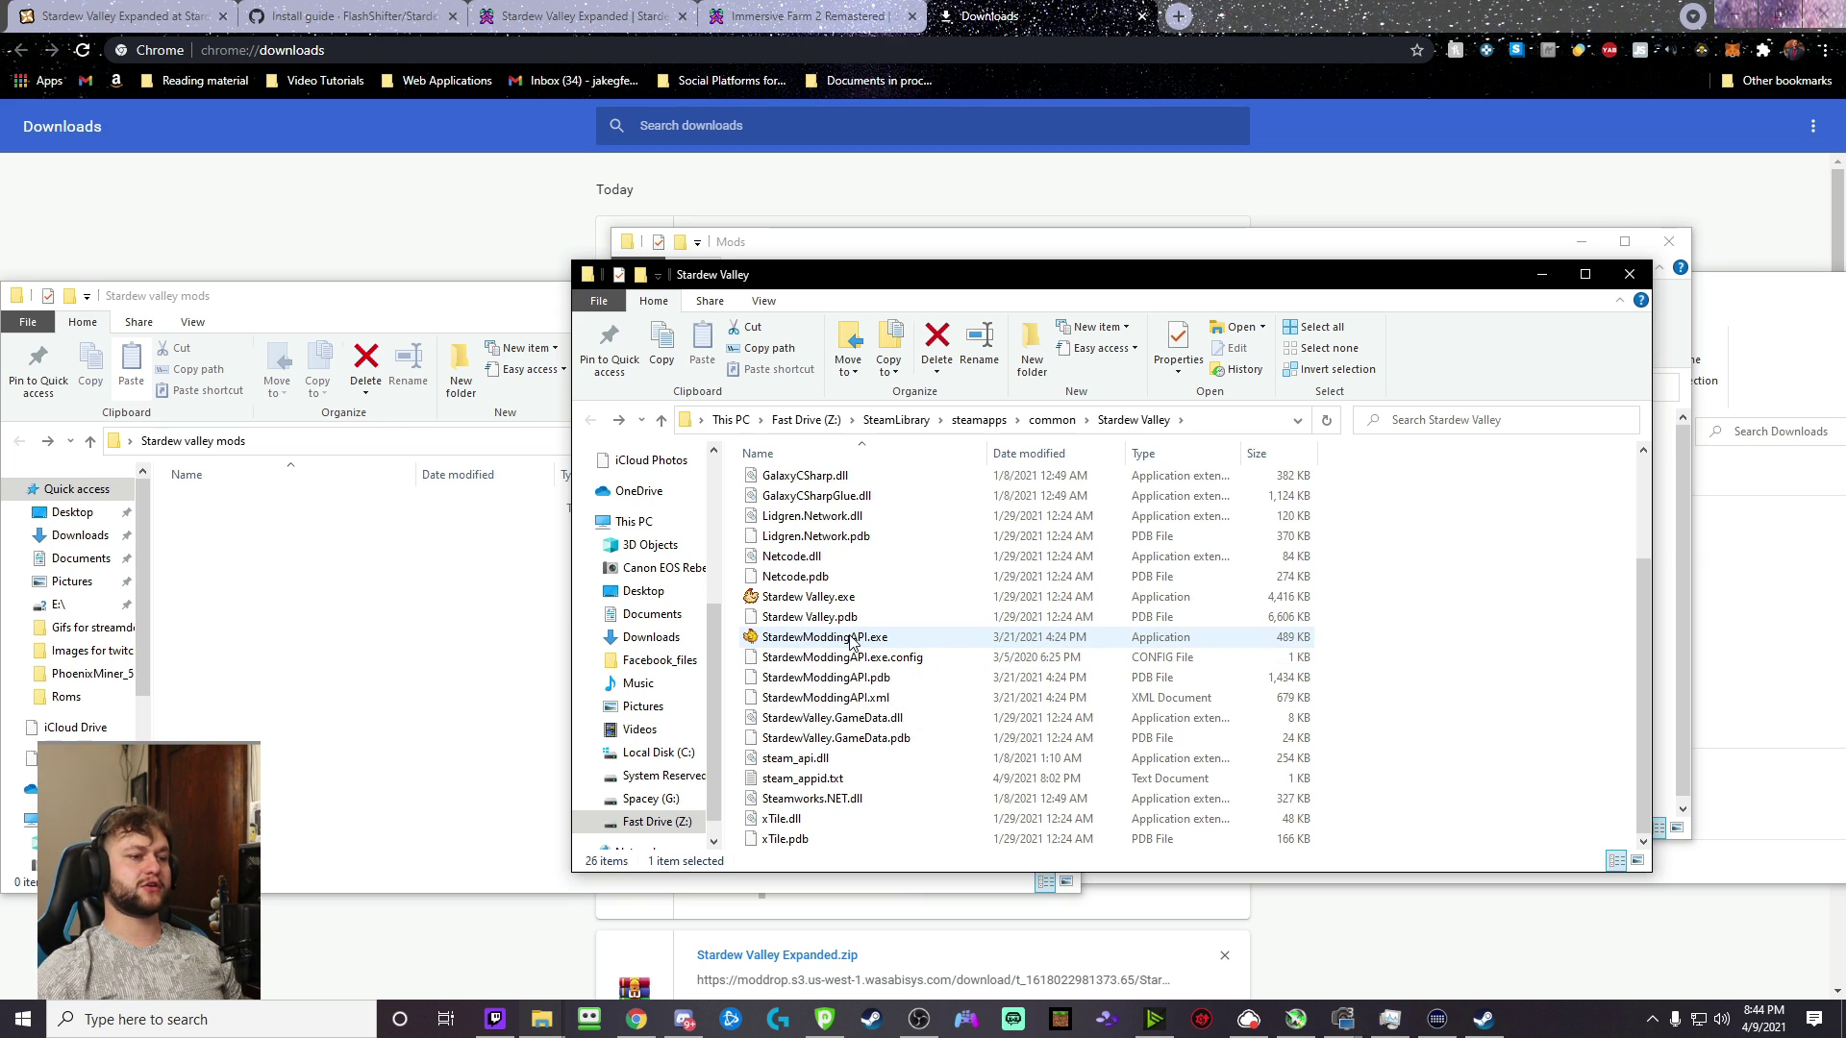
click(807, 640)
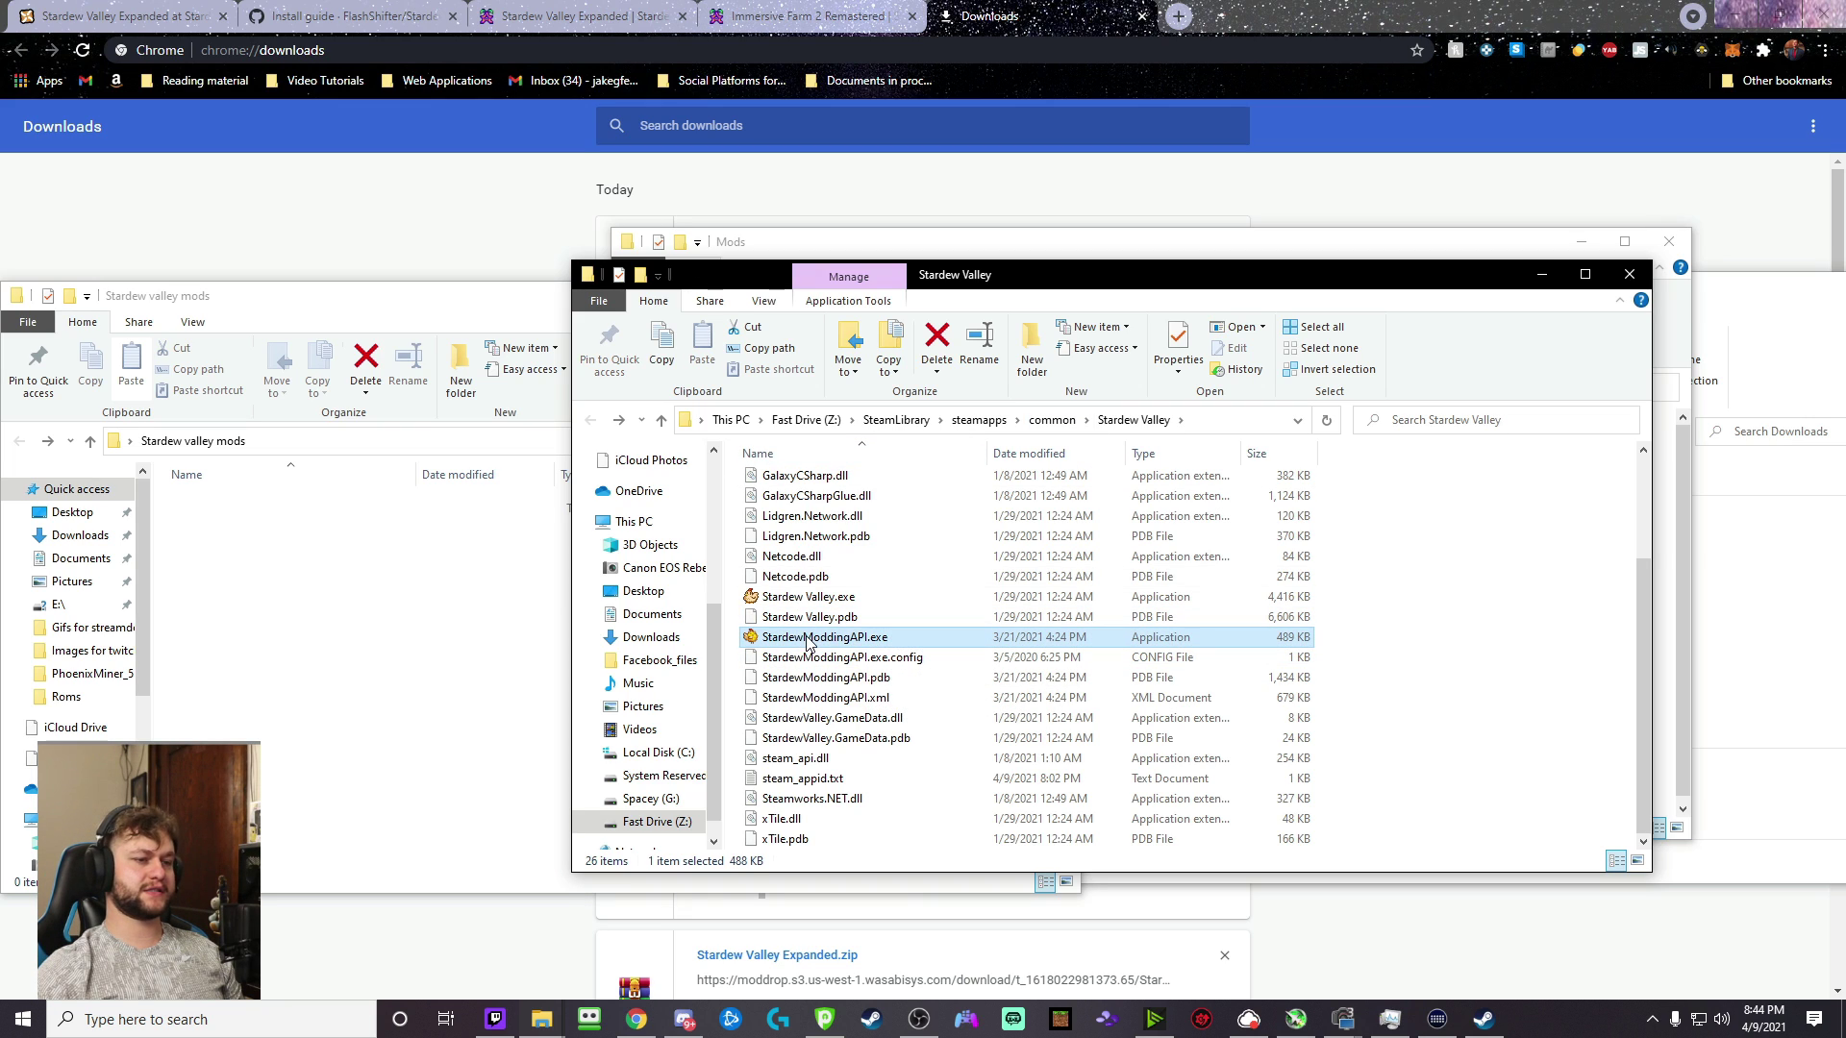
click(812, 598)
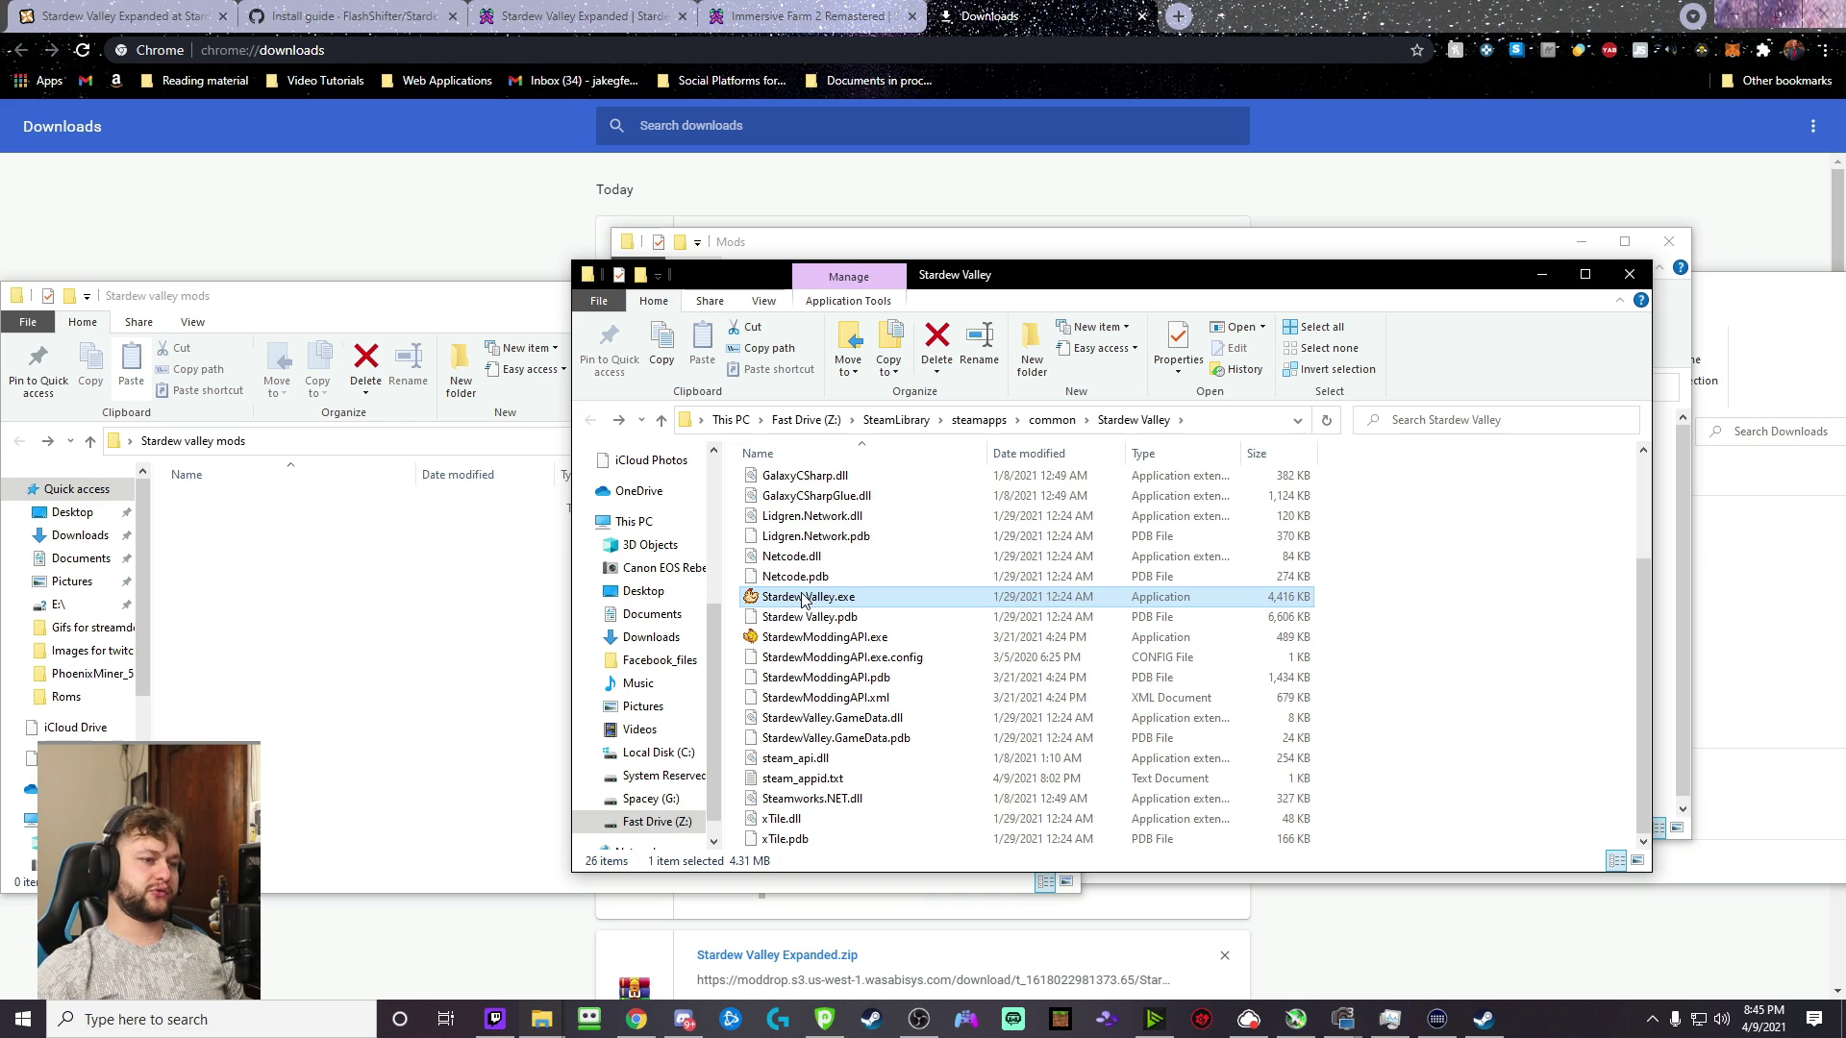
scroll(898, 740, up, 3)
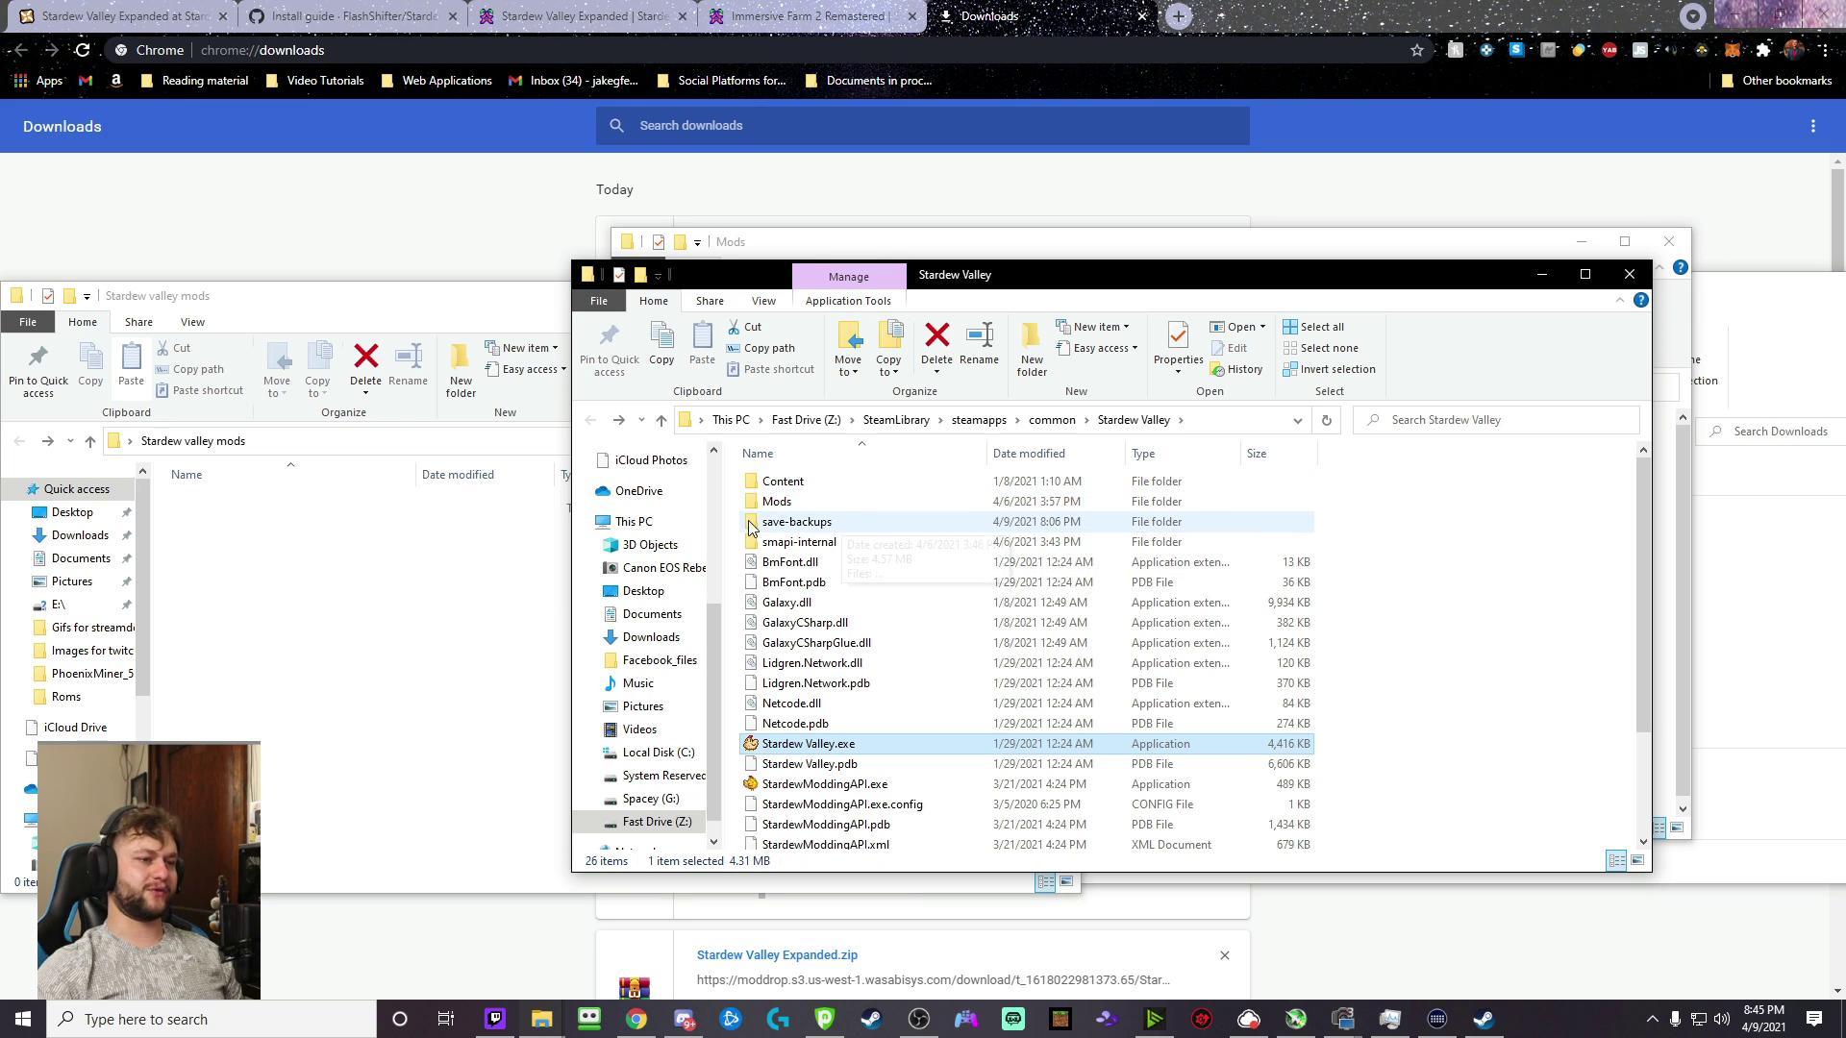
click(843, 524)
right_click(831, 525)
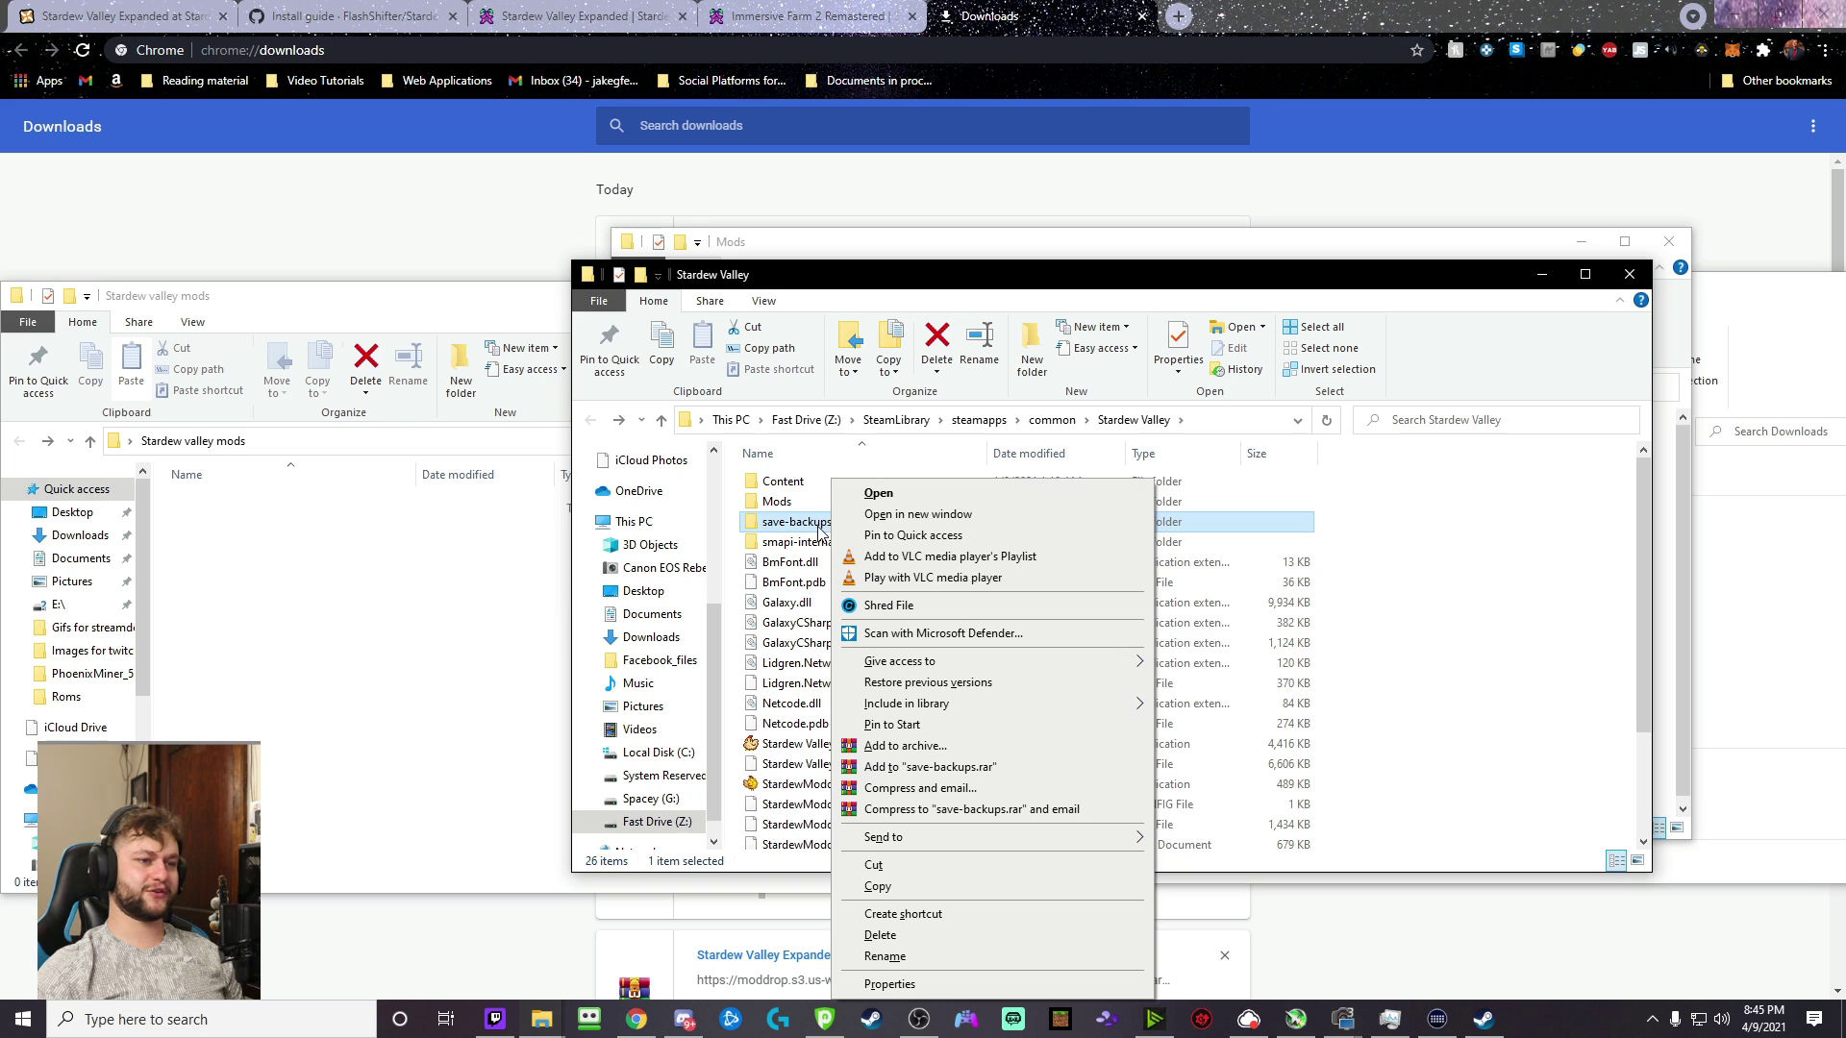
scroll(1250, 533, down, 3)
scroll(1285, 541, up, 3)
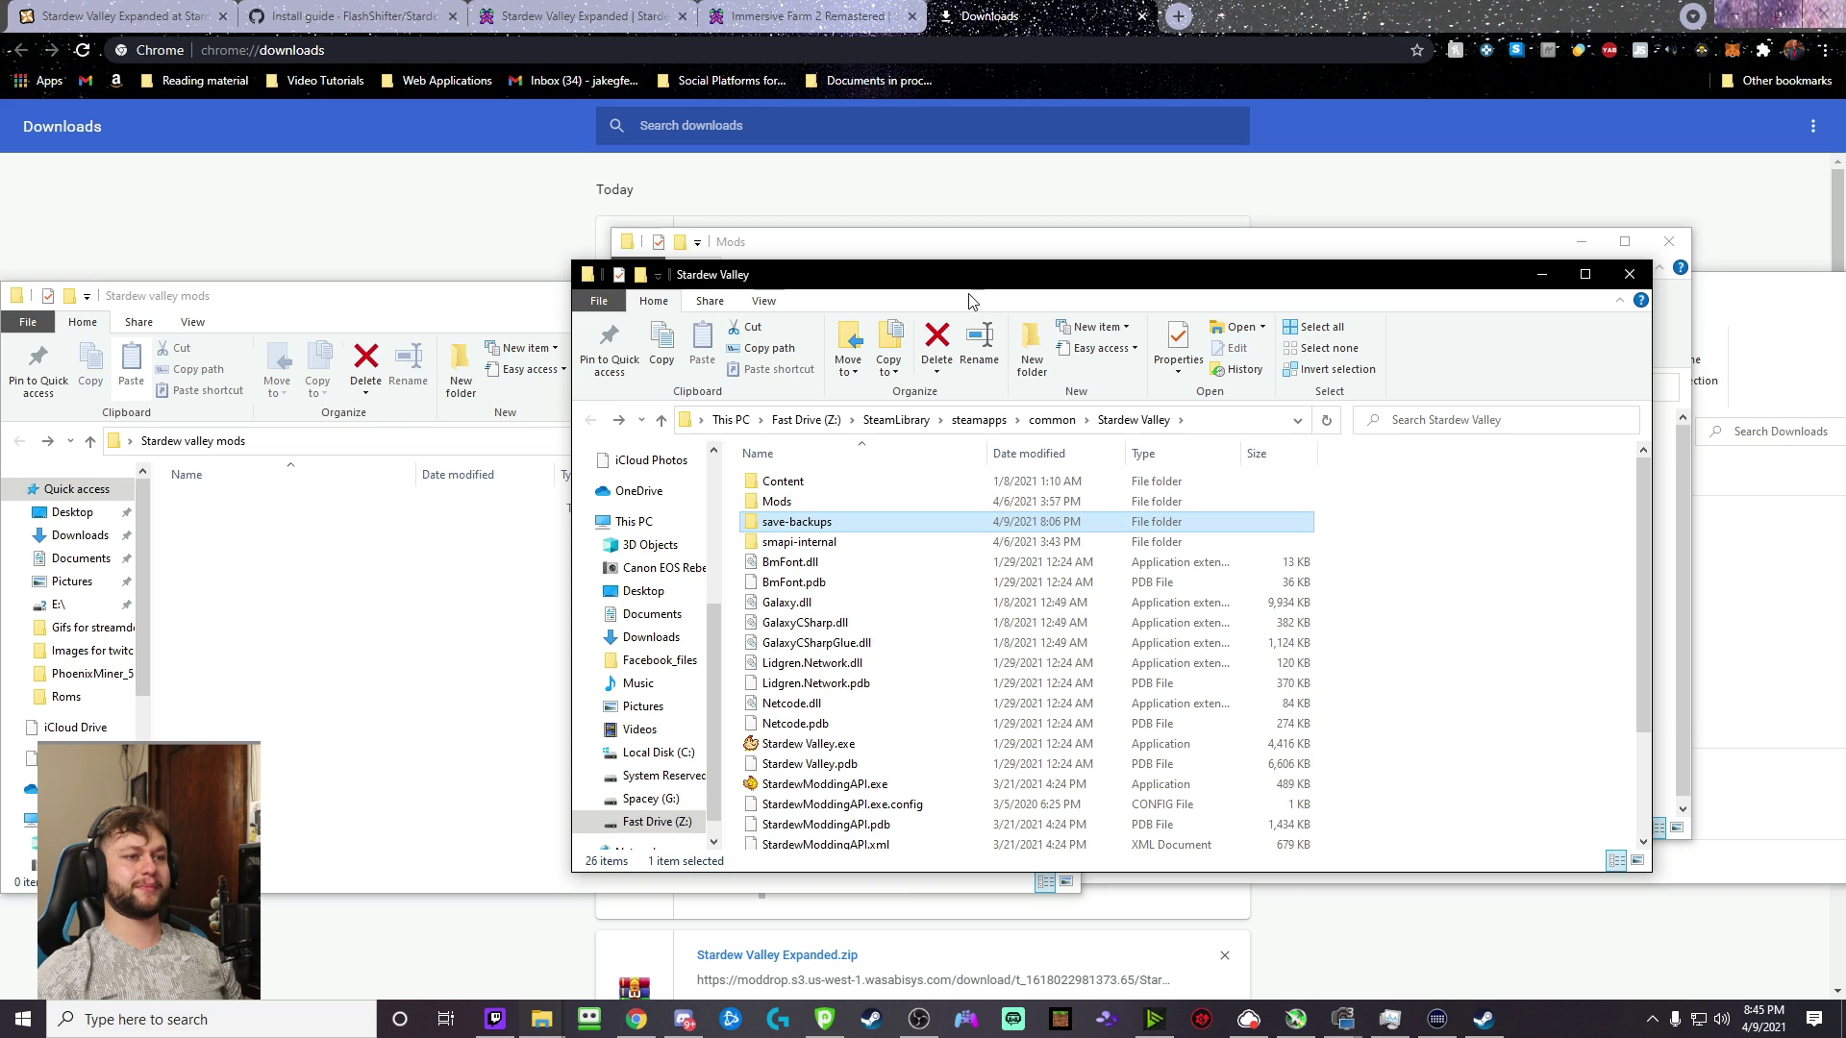
drag(982, 278, 1018, 252)
click(865, 752)
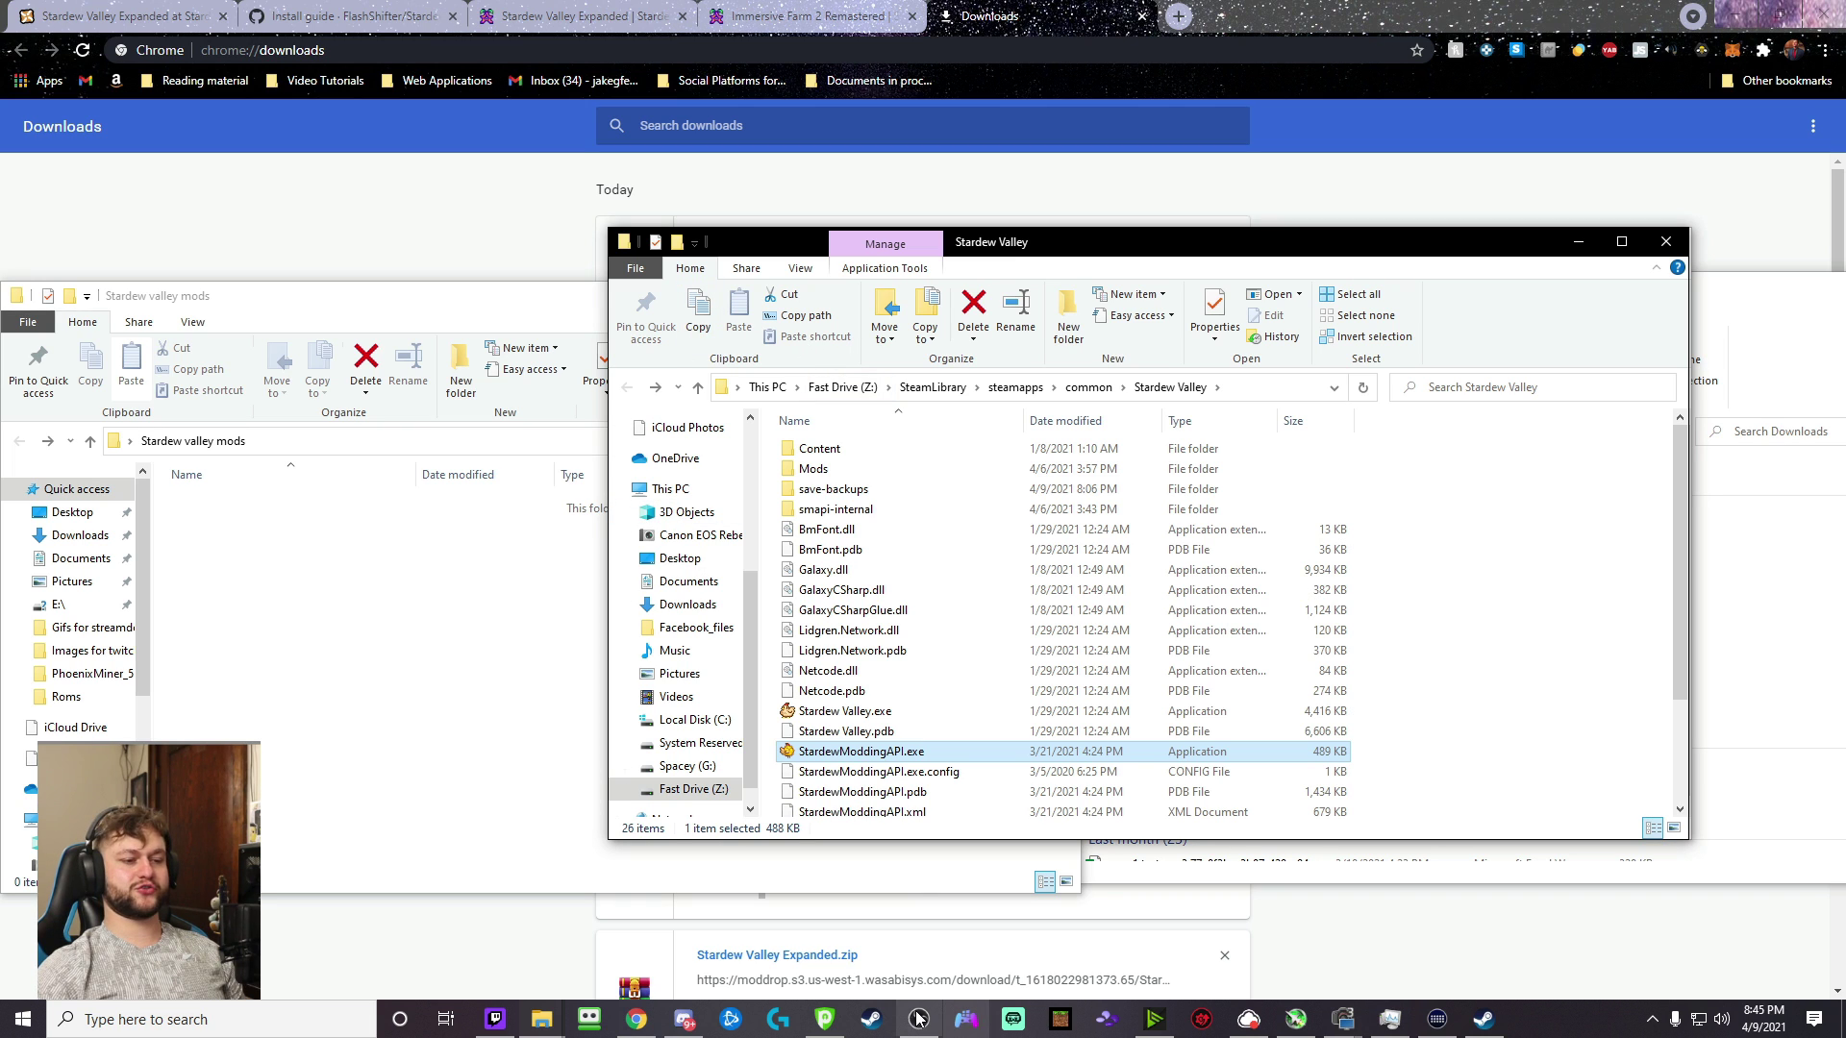
- Bring Steam forward maximized and show the Library with Stardew Valley's page
click(869, 1022)
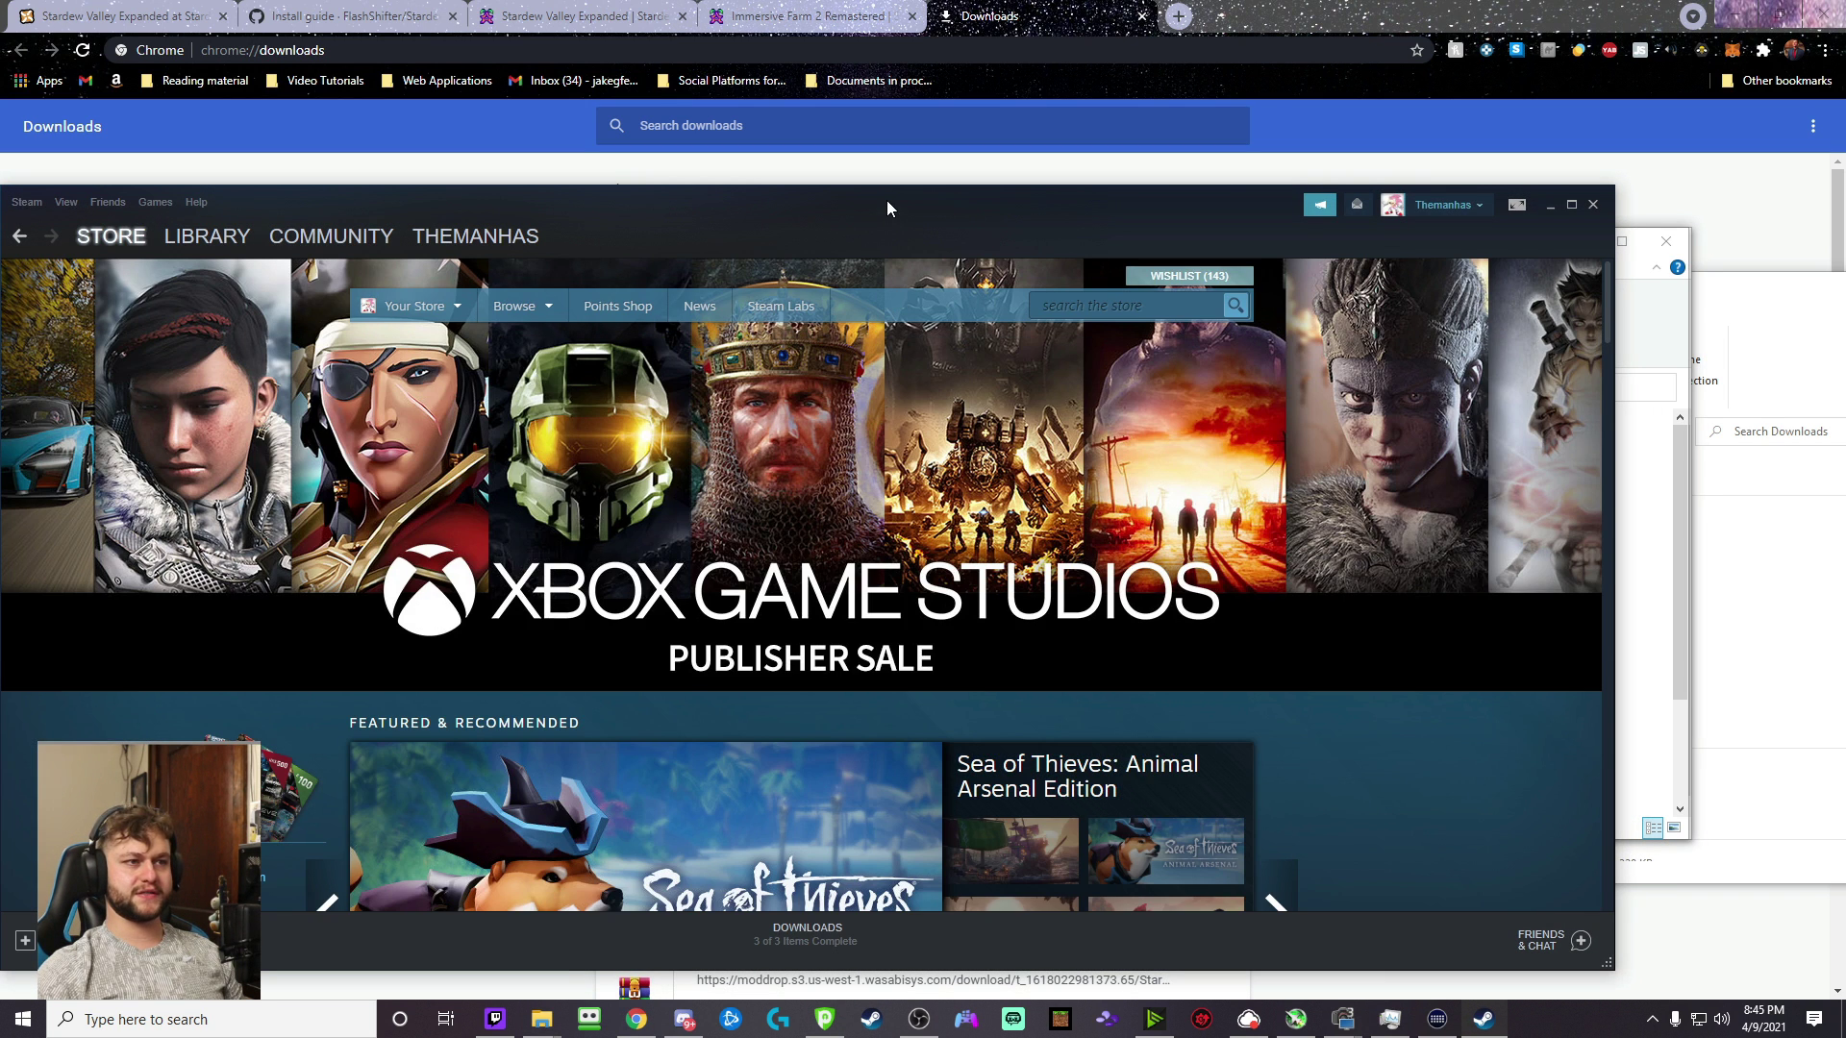
drag(886, 200, 907, 176)
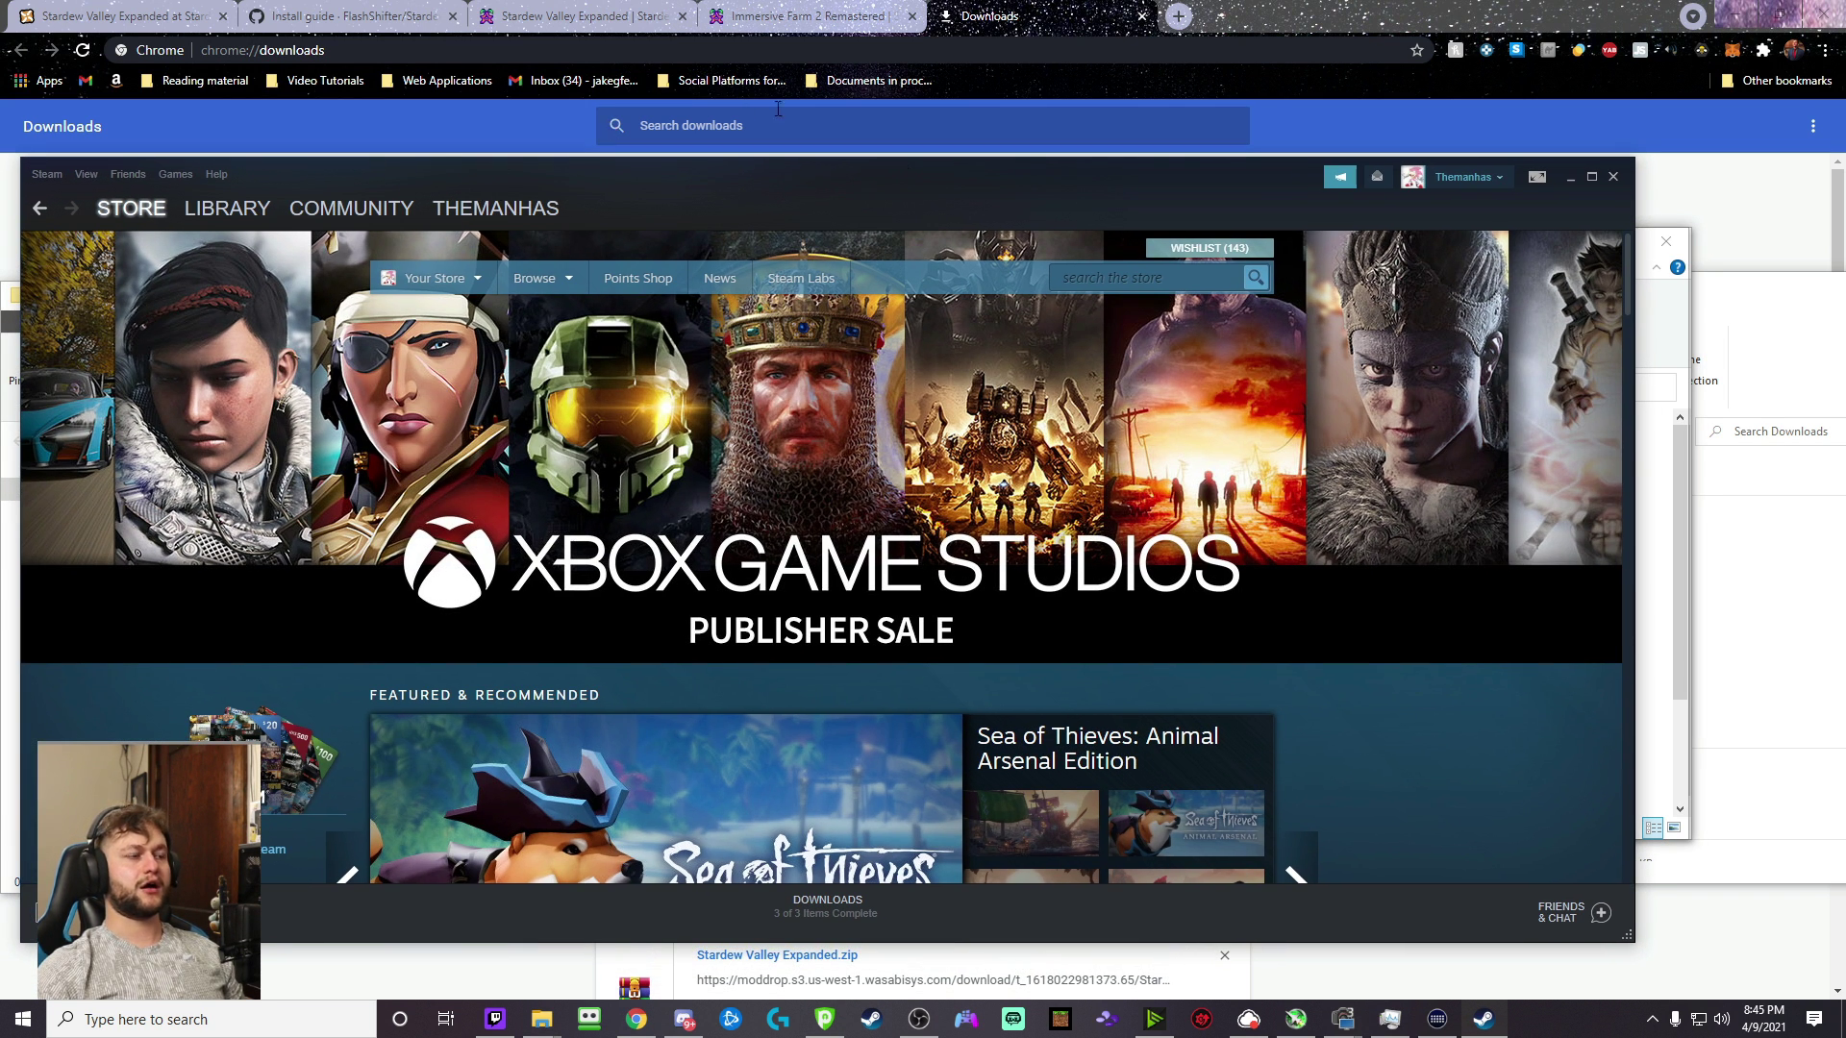
click(1592, 175)
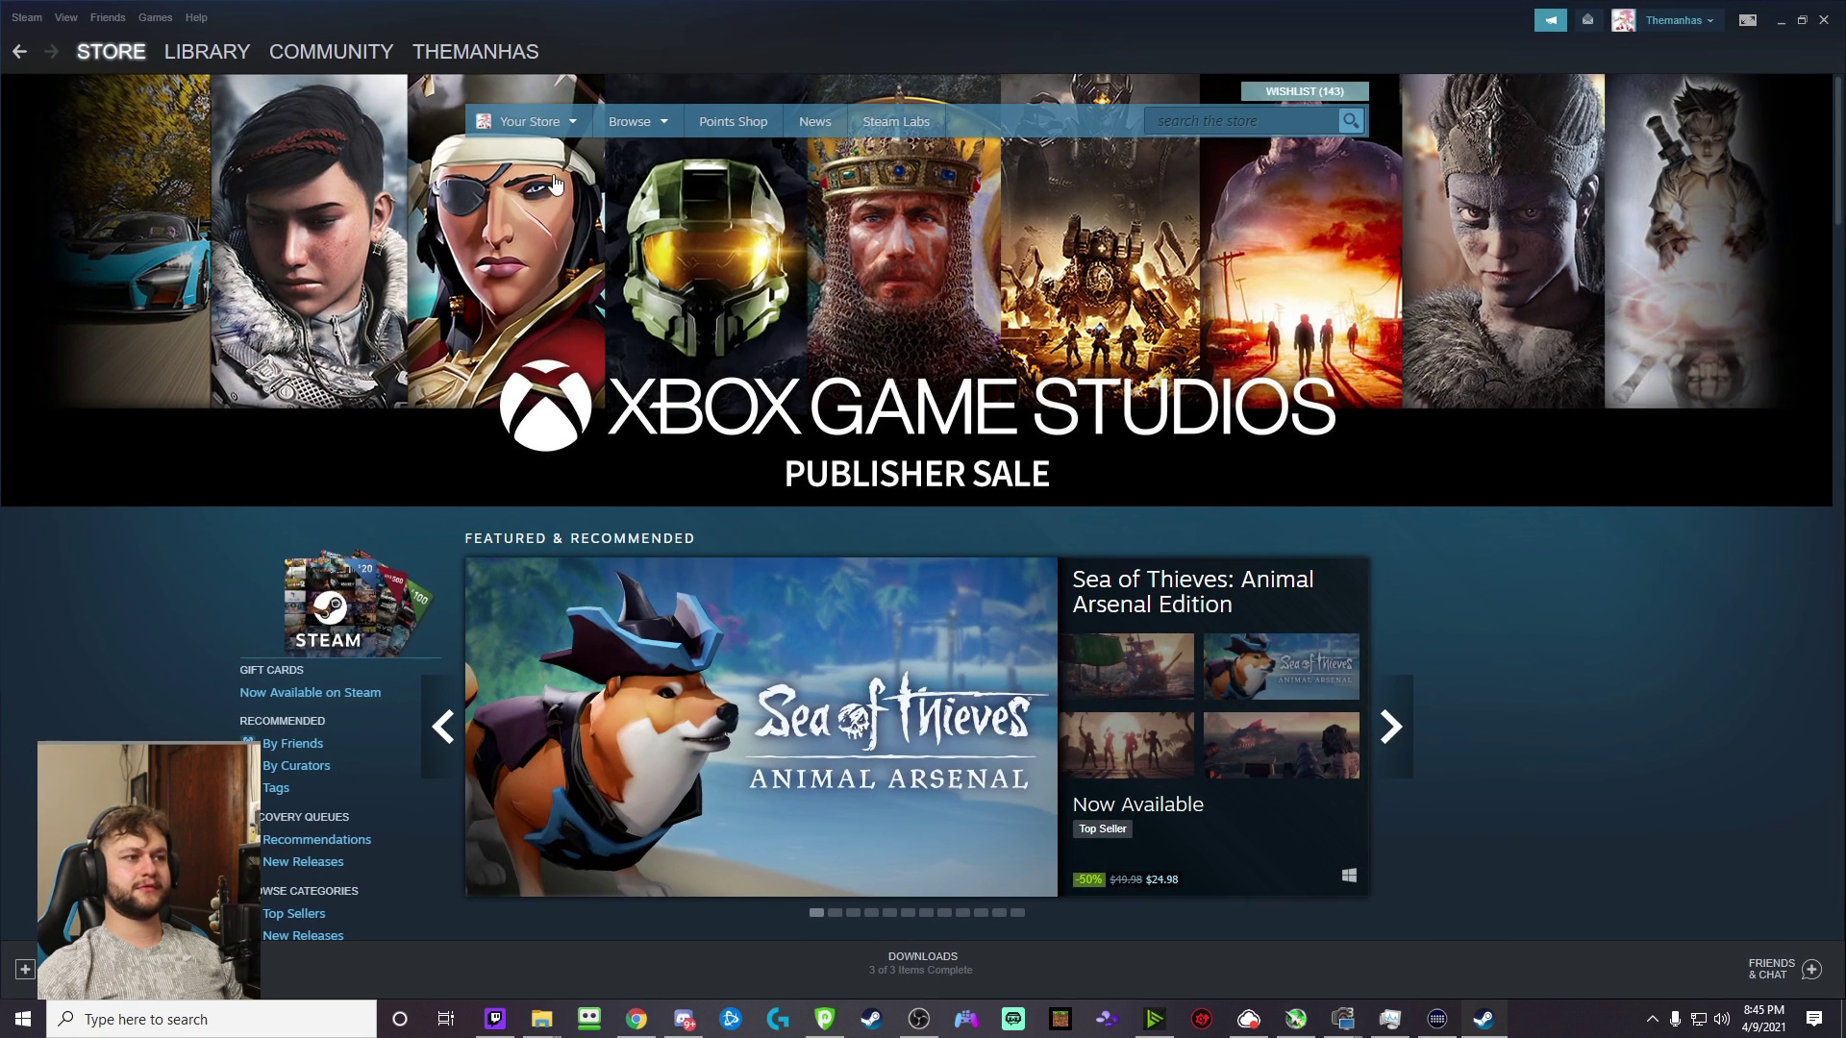
click(237, 57)
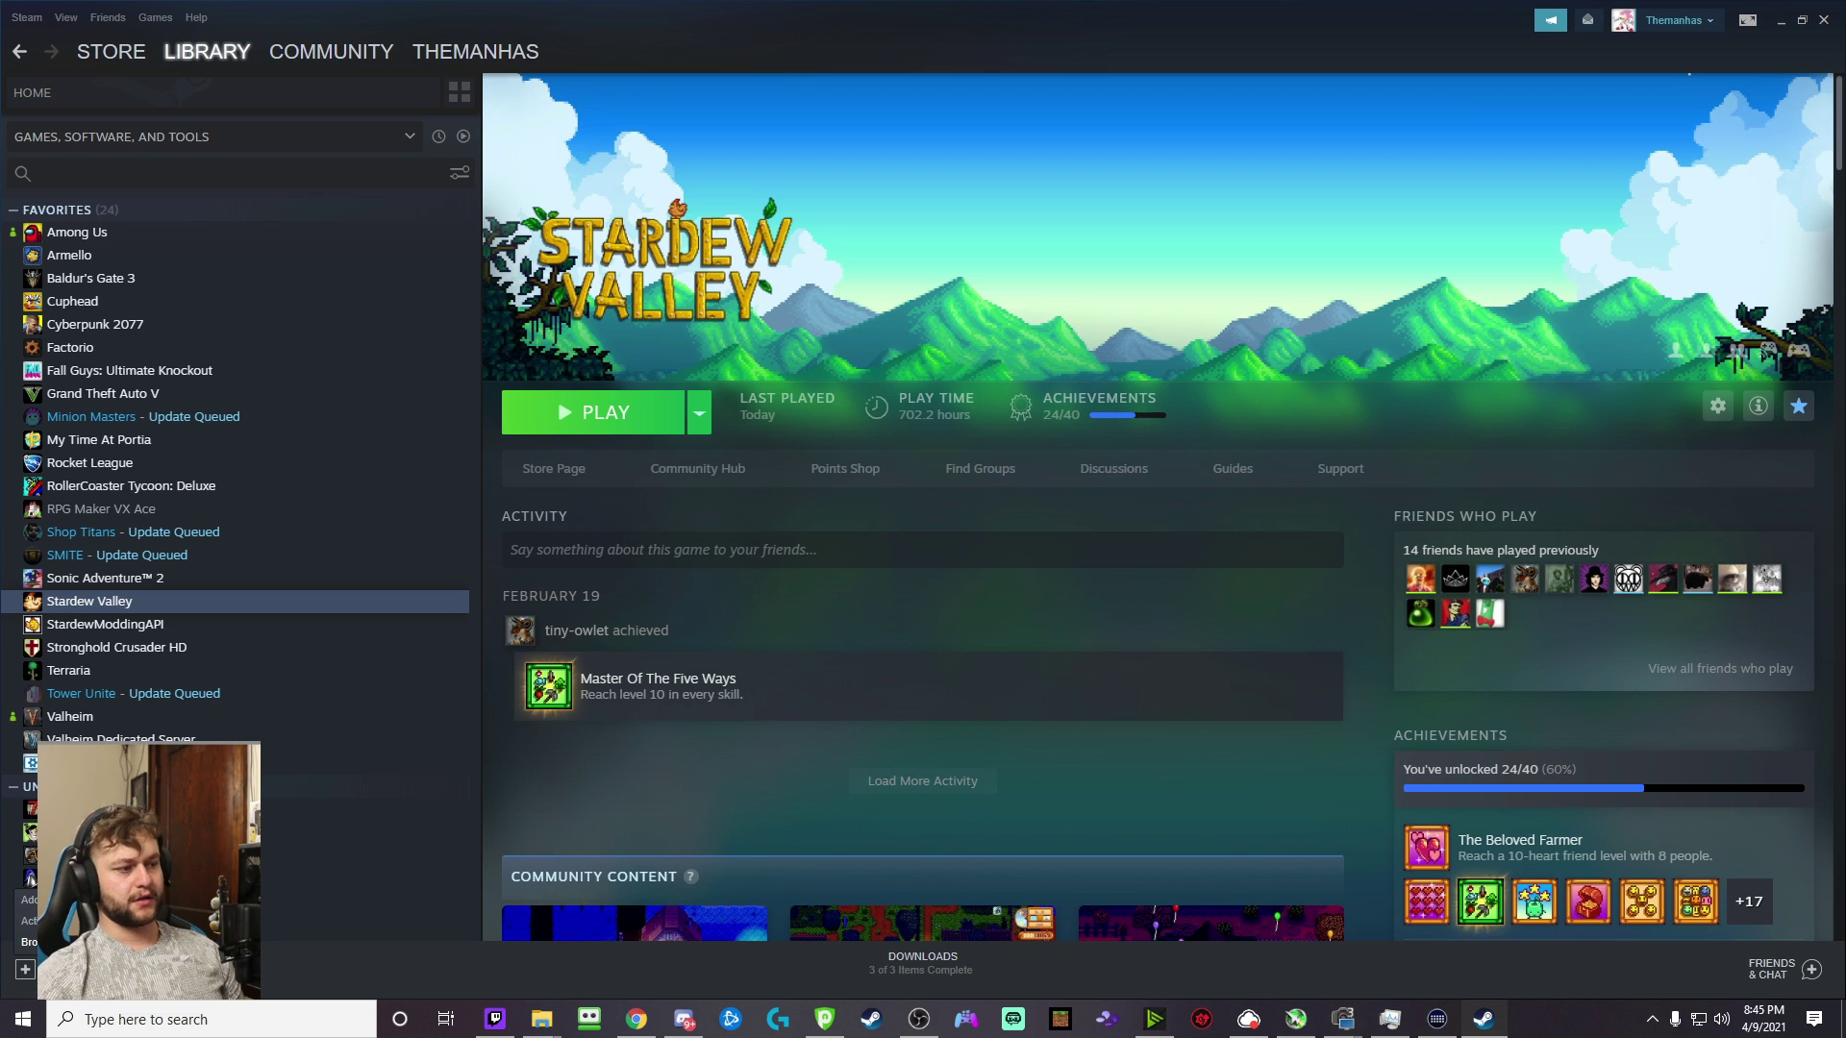
click(57, 900)
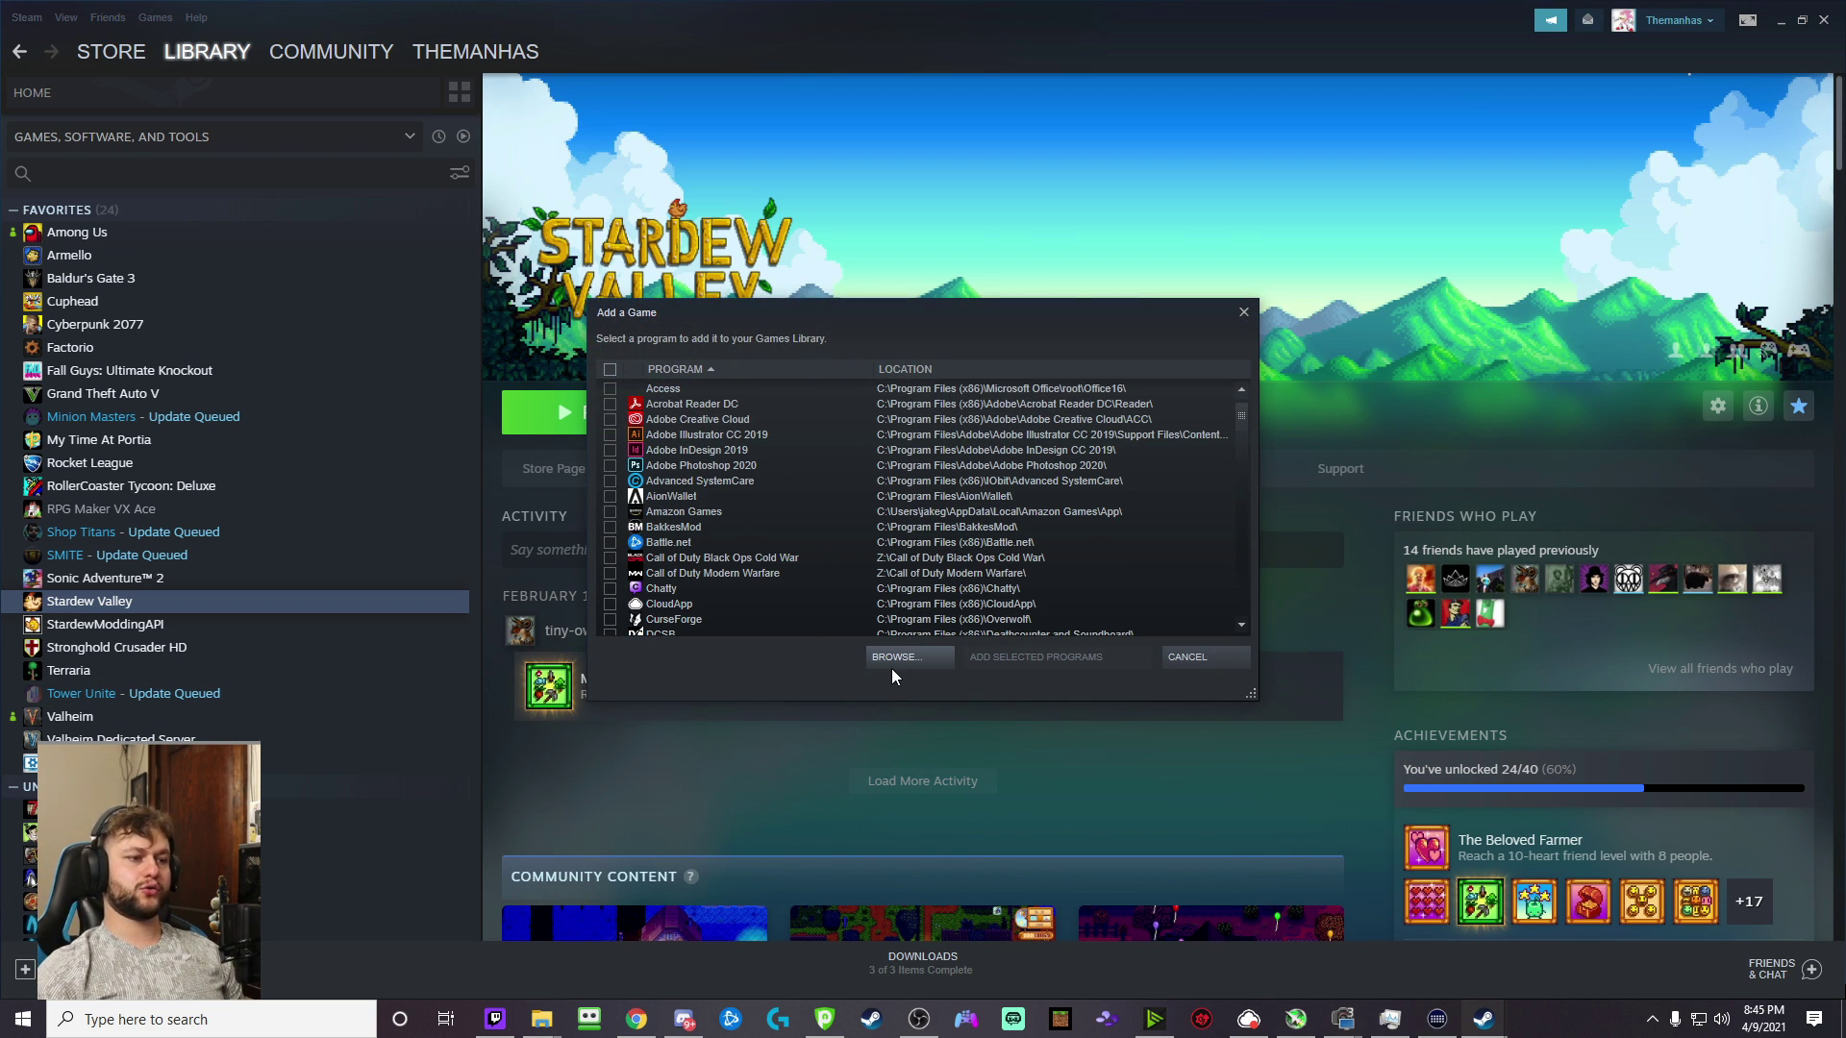
click(913, 657)
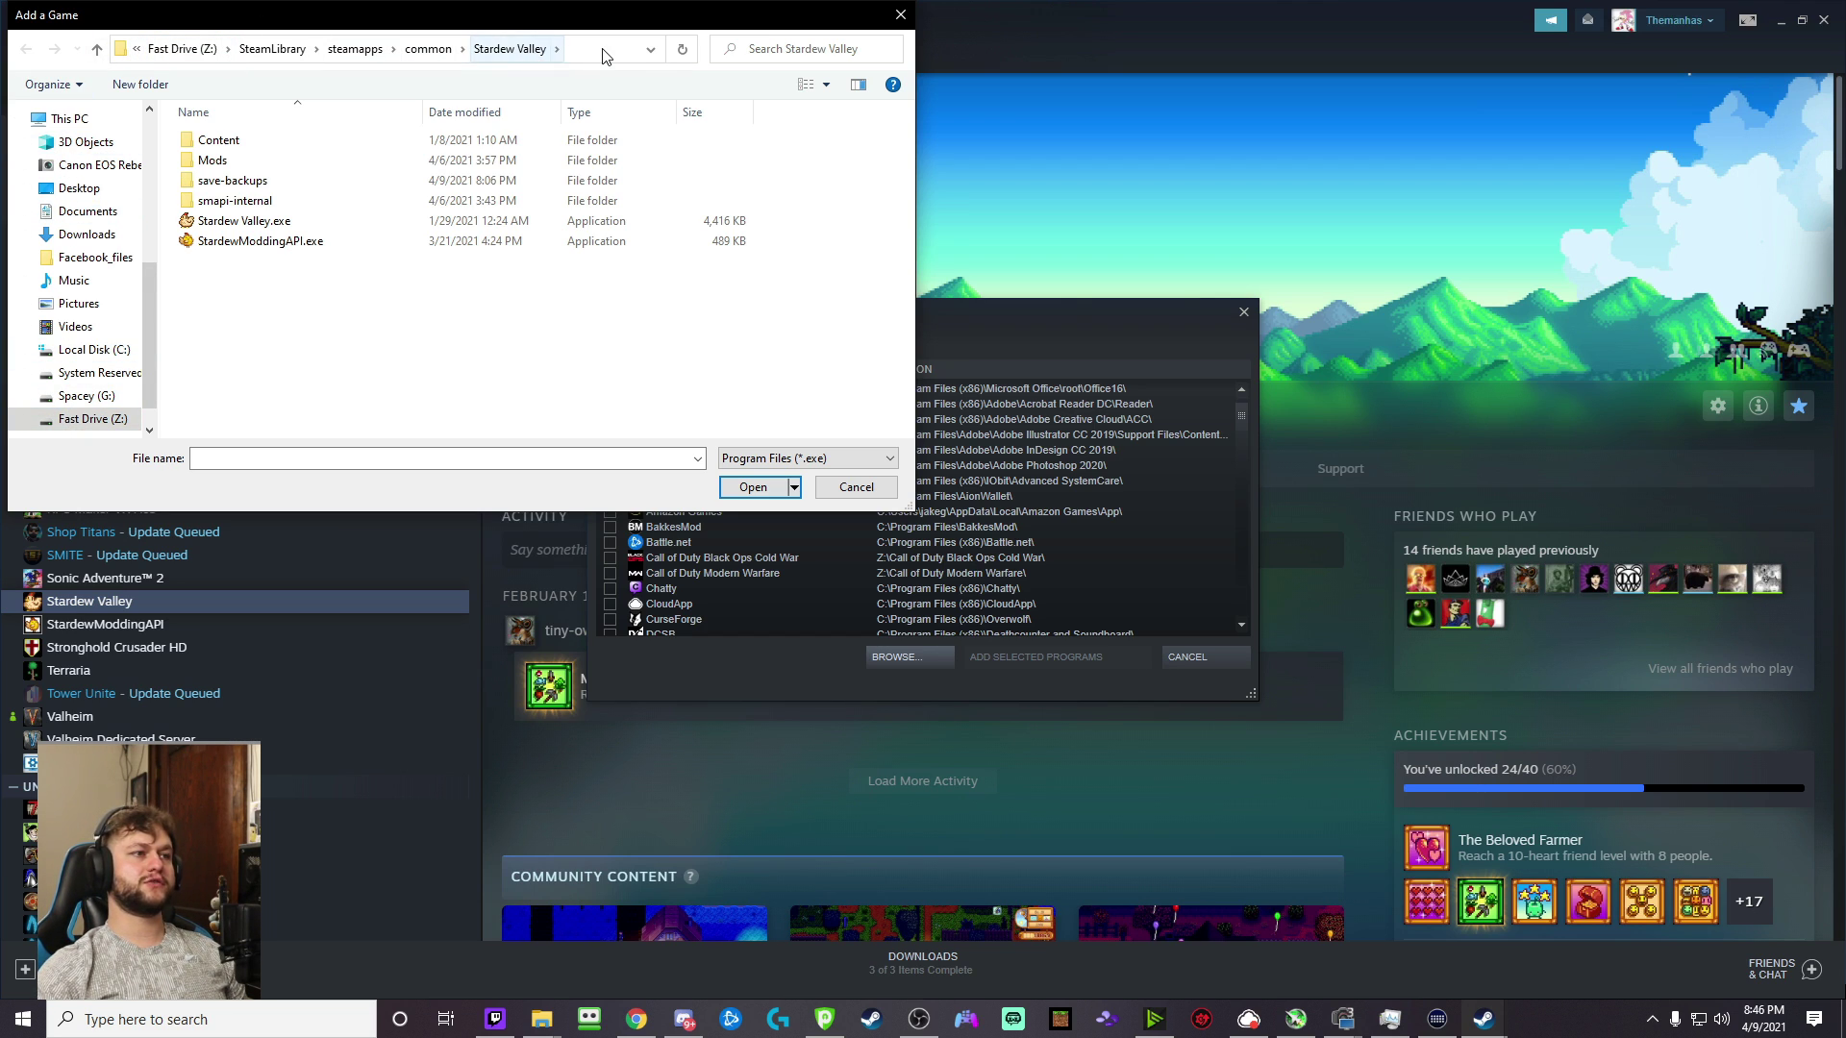
click(235, 248)
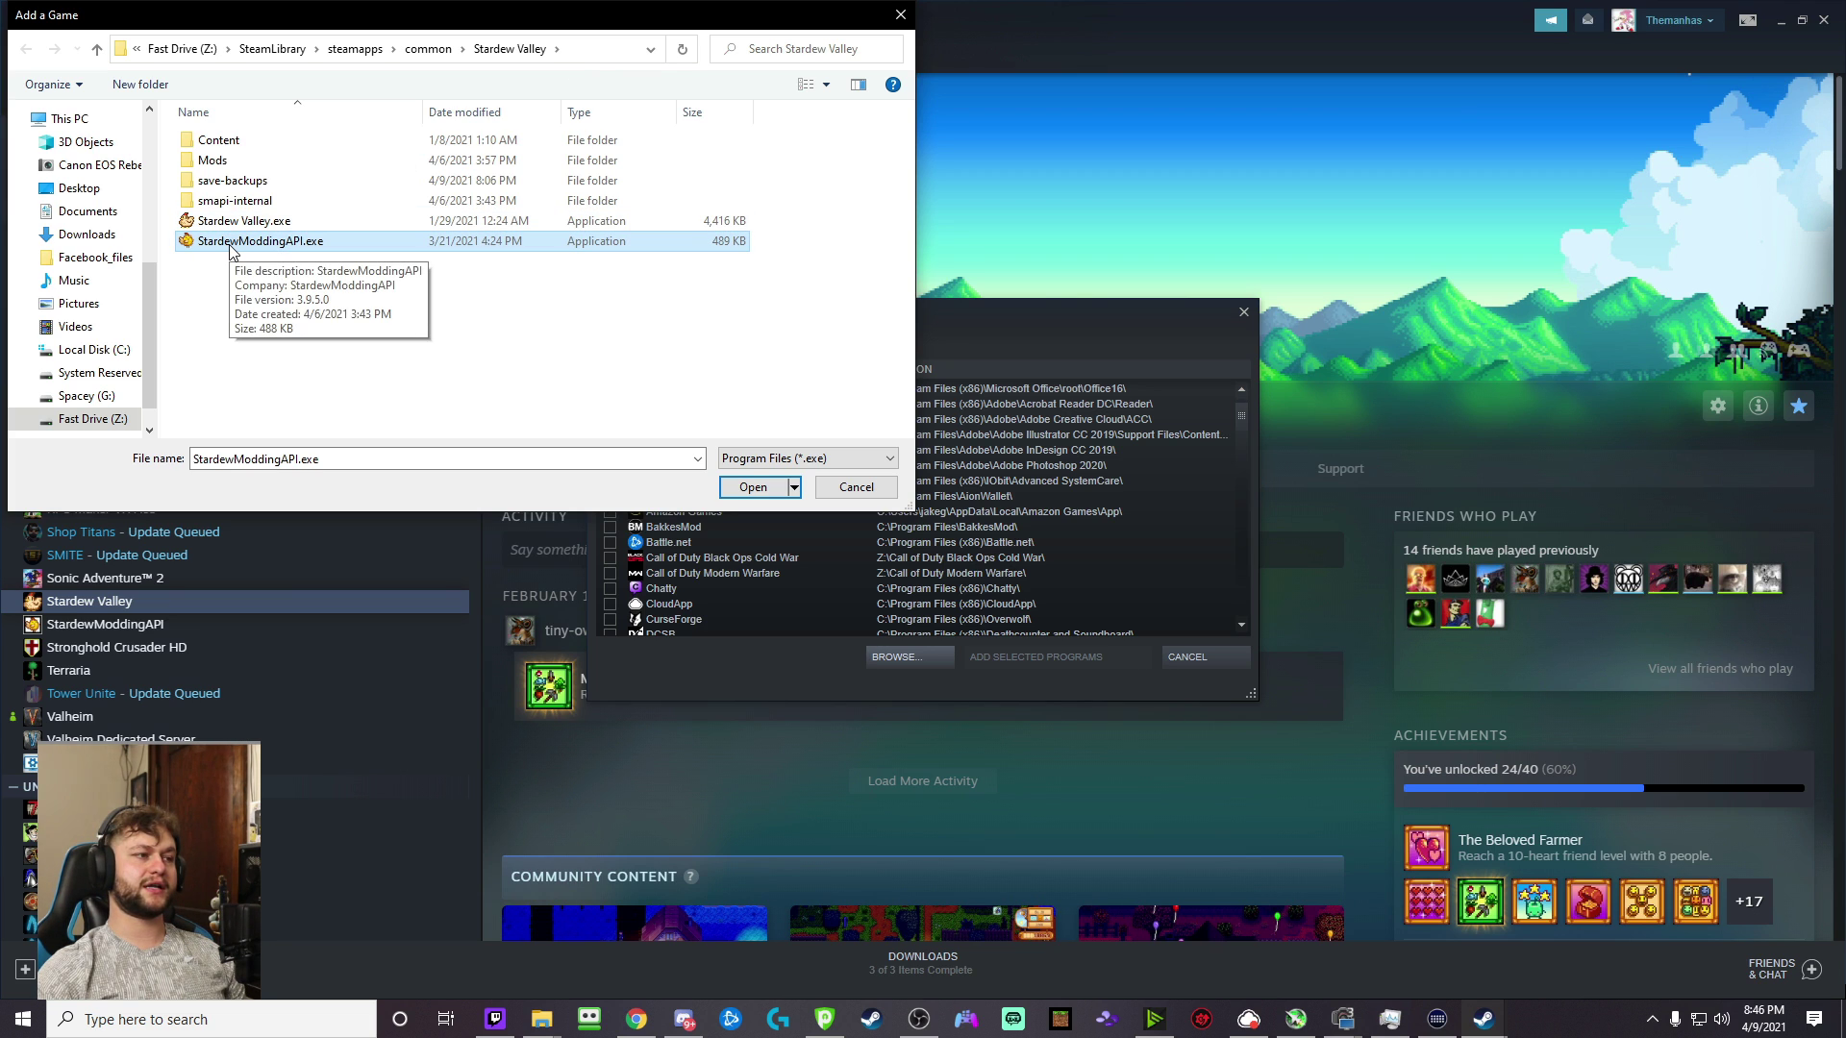
click(752, 487)
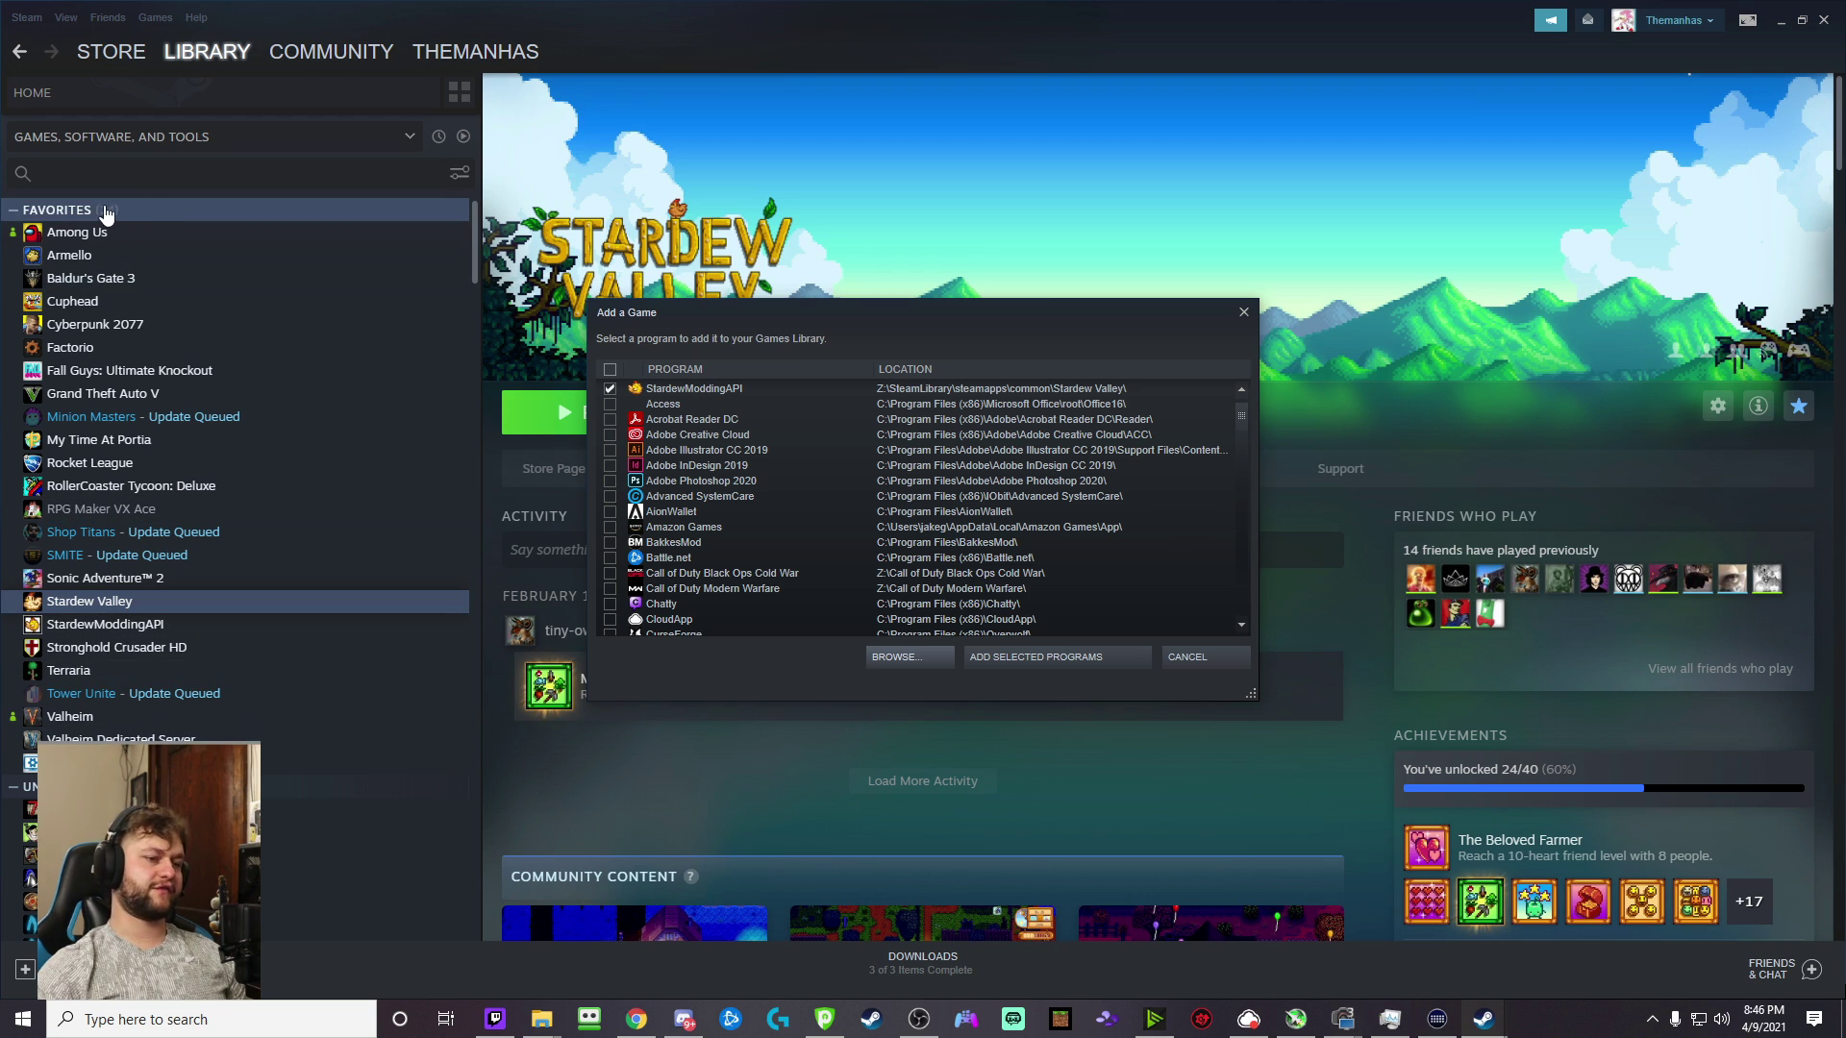
scroll(706, 538, down, 10)
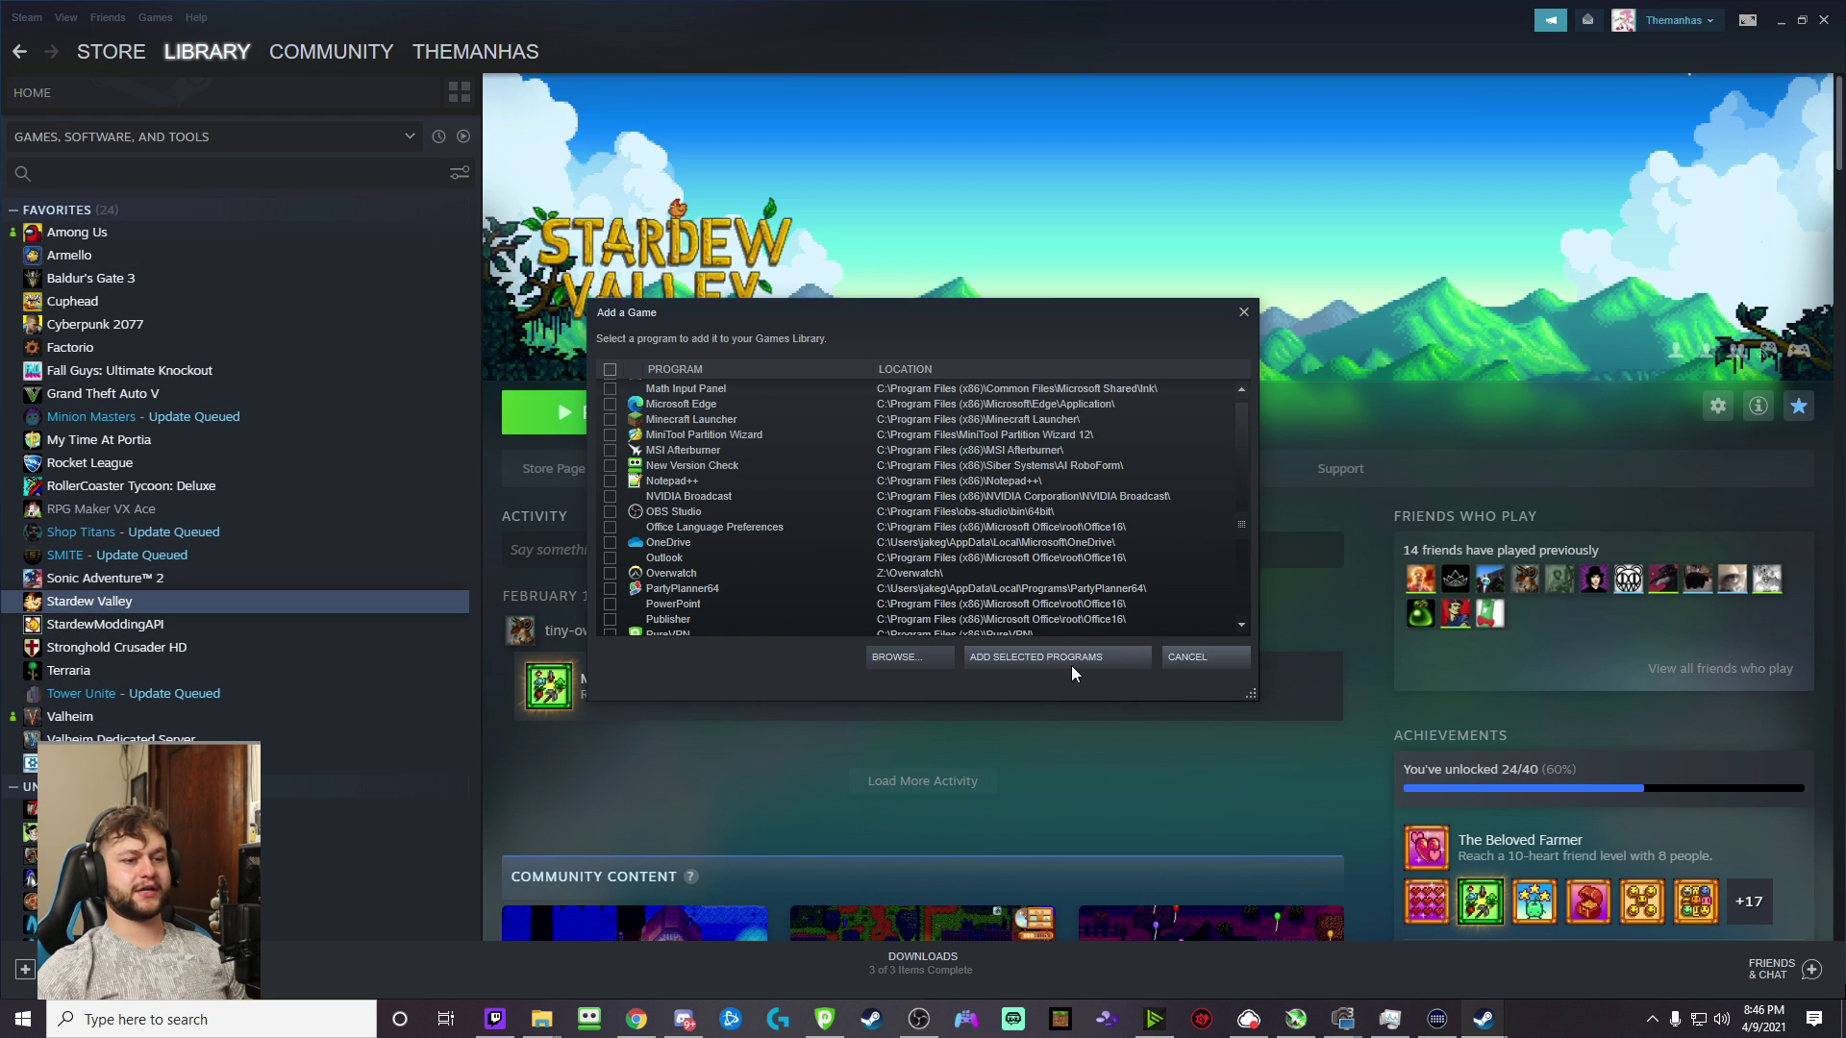
scroll(1025, 511, up, 10)
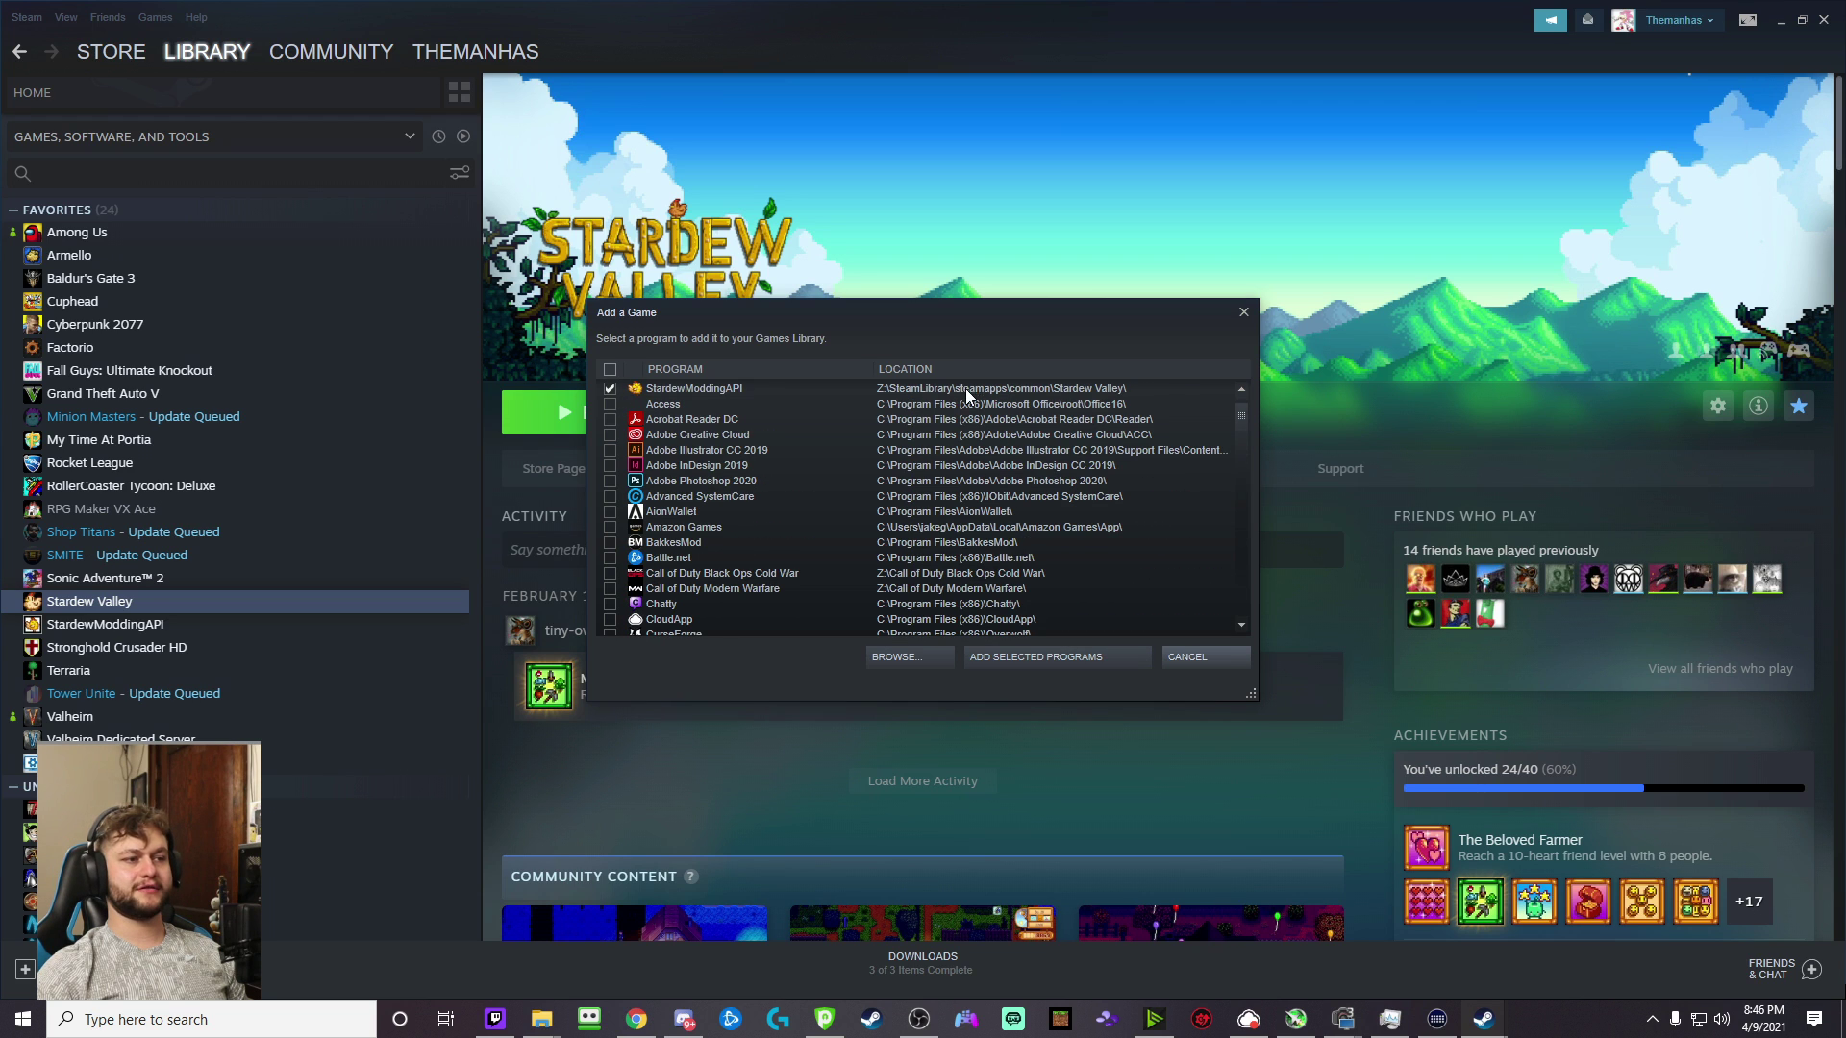
click(1211, 660)
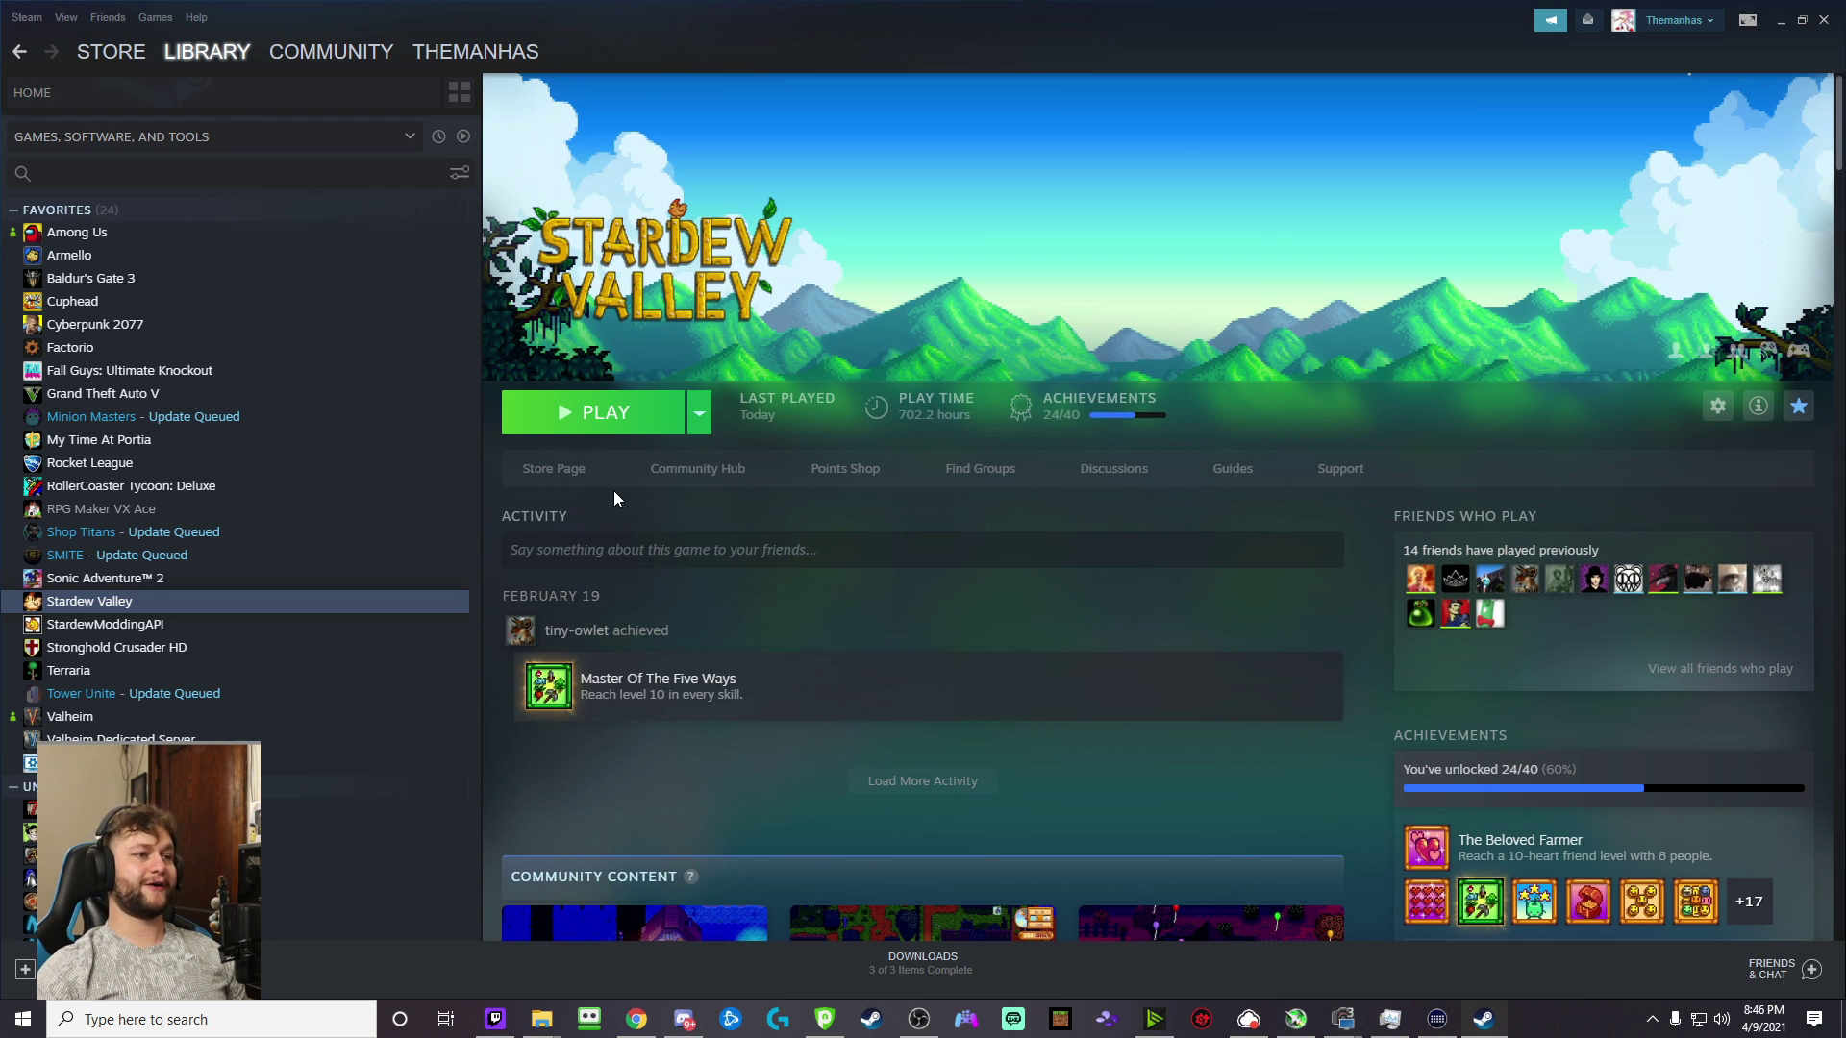